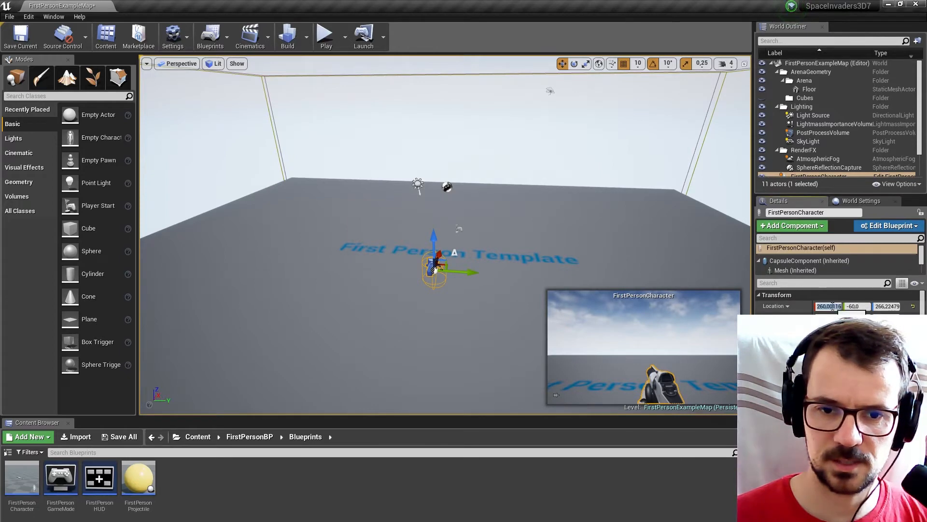
# Set the FirstPersonCharacter's X and Y location to 0.
pyautogui.press('Return')
pyautogui.press('Tab')
# Select the arena floor and set its X location to 0.
pyautogui.write('0')
pyautogui.press('Return')
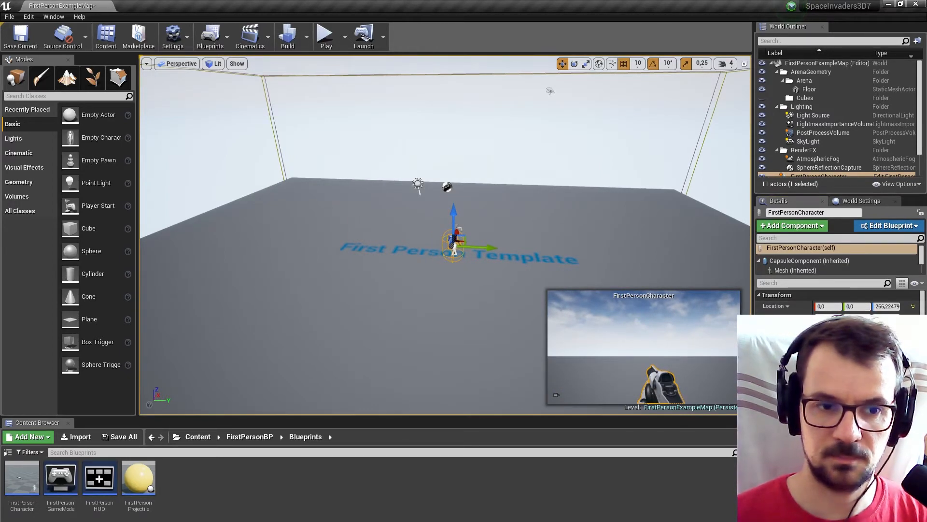
pyautogui.click(475, 295)
pyautogui.click(834, 306)
pyautogui.write('0')
pyautogui.press('Return')
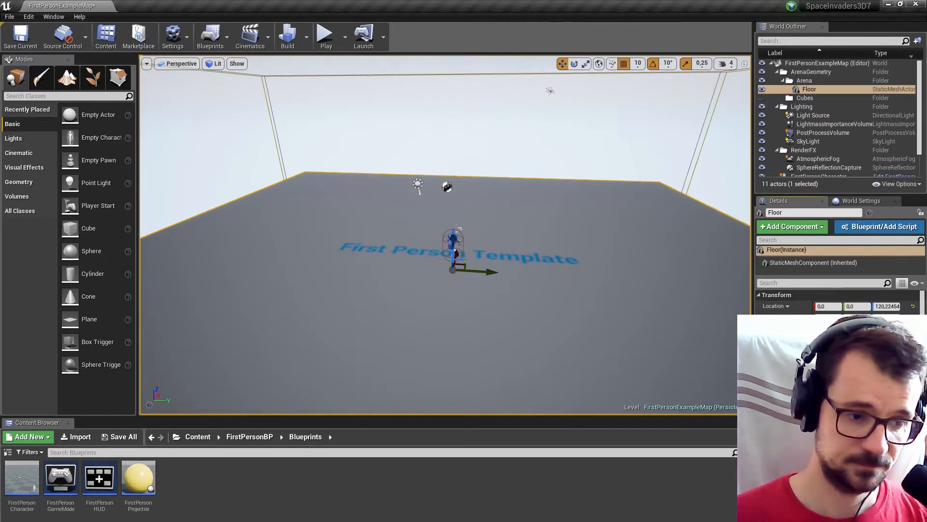
# Create an Actor Blueprint class named Enemy in the Blueprints folder.
pyautogui.rightClick(279, 484)
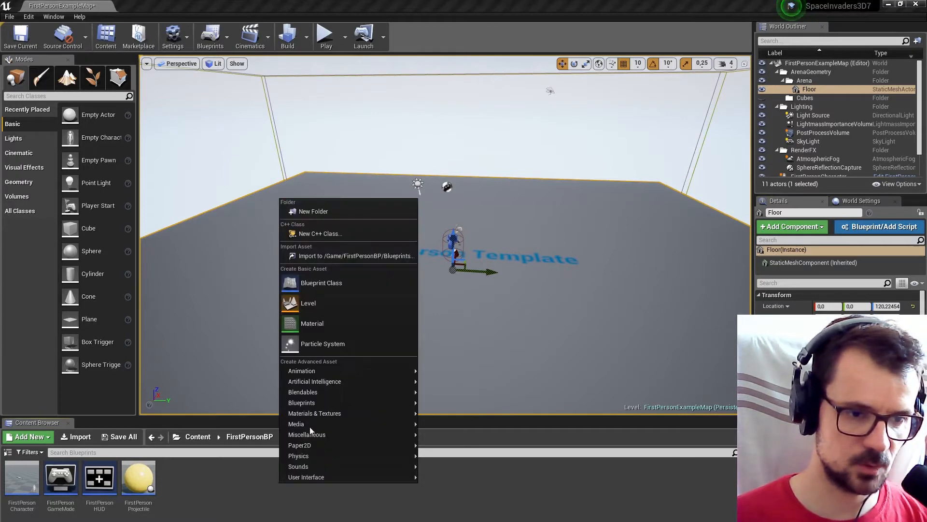
pyautogui.click(334, 284)
pyautogui.click(375, 193)
pyautogui.write('Enemy')
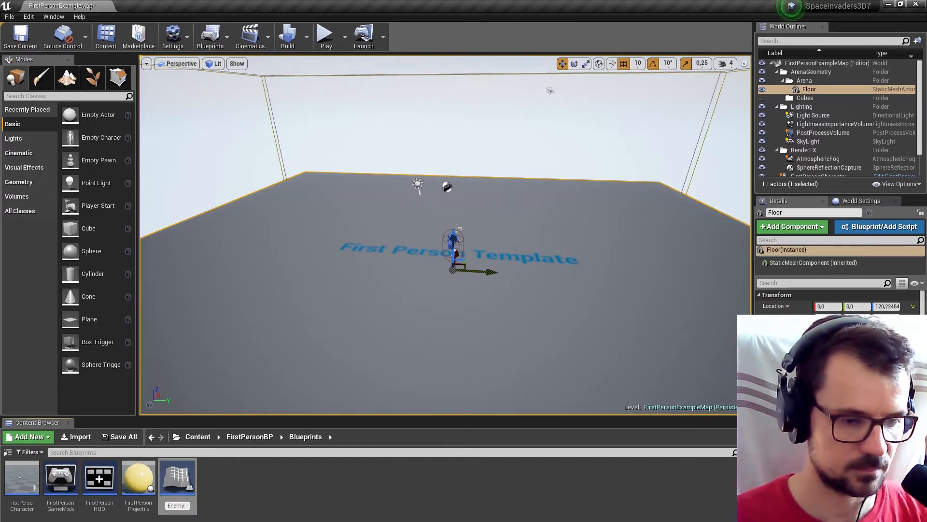
pyautogui.press('Return')
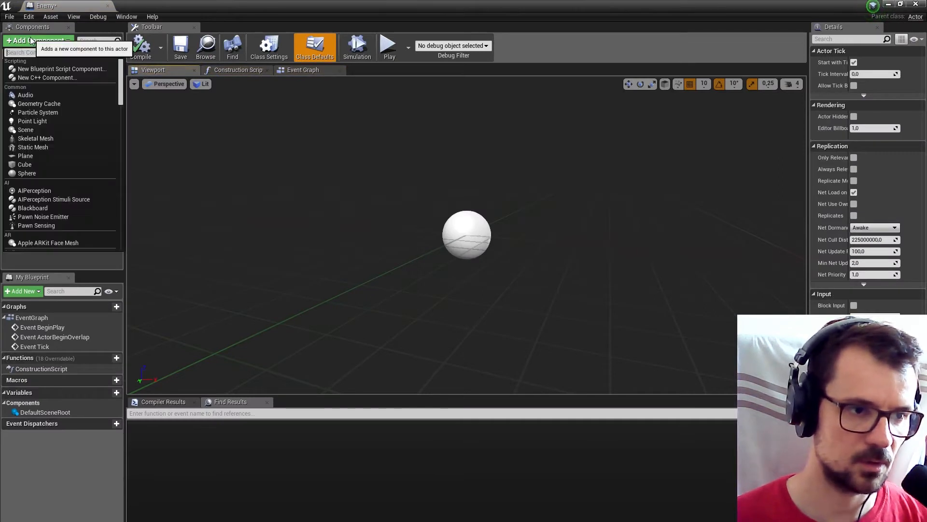
# Add a Cube component to the Enemy Blueprint and dock its editor beside the level editor.
pyautogui.click(40, 162)
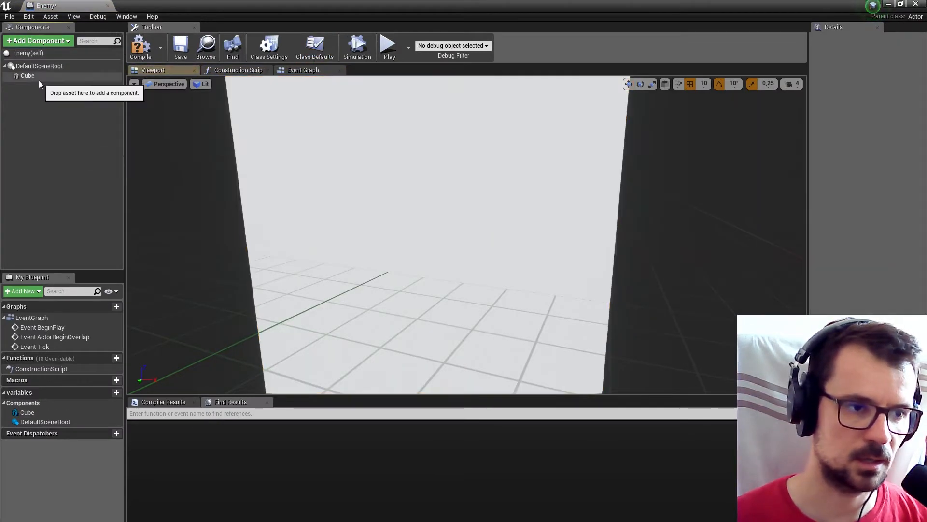
pyautogui.click(39, 76)
pyautogui.moveTo(43, 6); pyautogui.dragTo(157, 5)
# Return to the level editor and create an Actor Blueprint class named Spawner in the Blueprints folder.
pyautogui.click(92, 5)
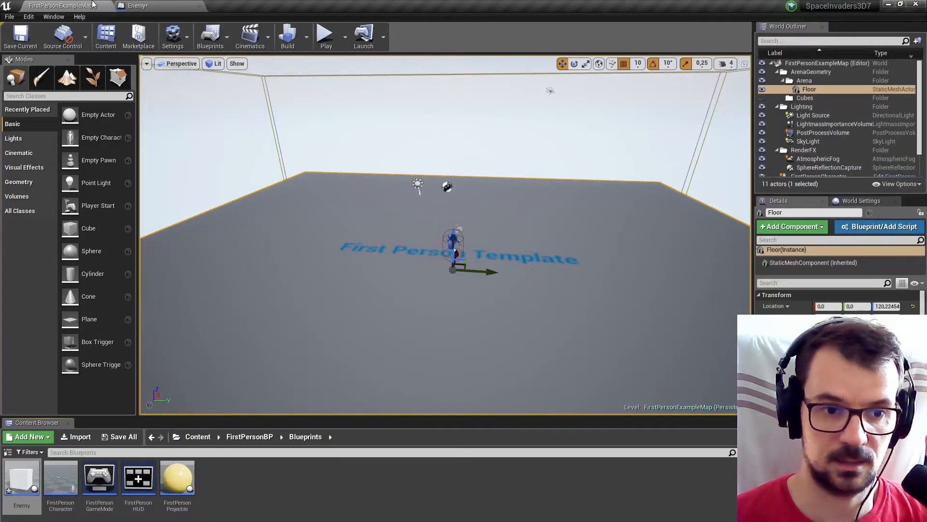
pyautogui.rightClick(228, 485)
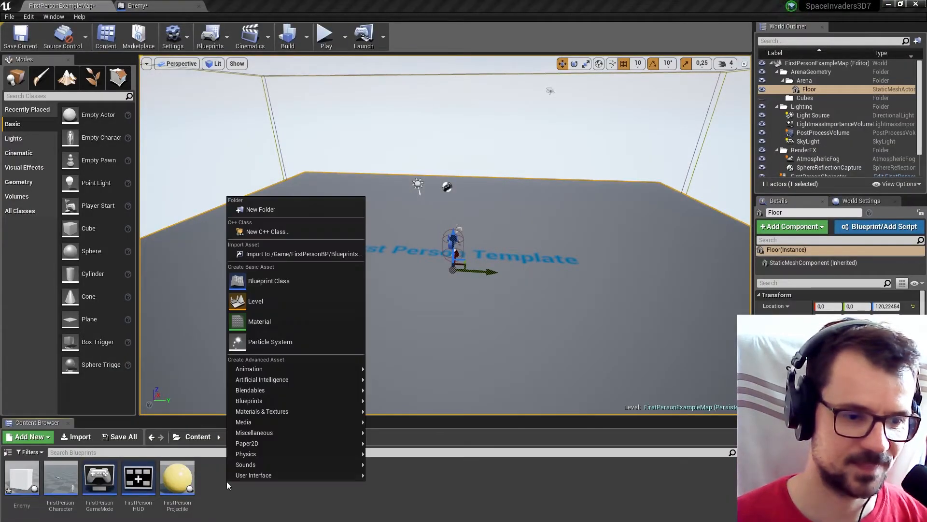
pyautogui.click(279, 285)
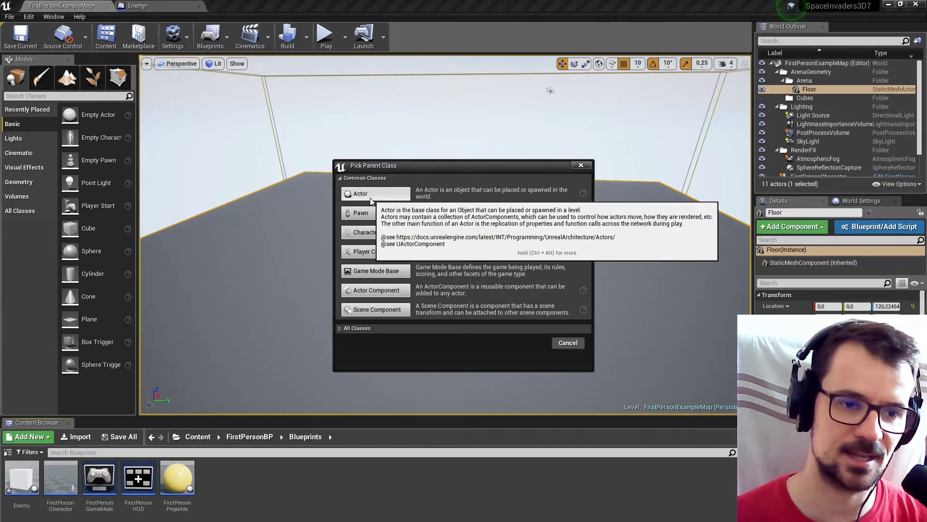
pyautogui.click(366, 214)
pyautogui.write('Spawner')
pyautogui.press('Return')
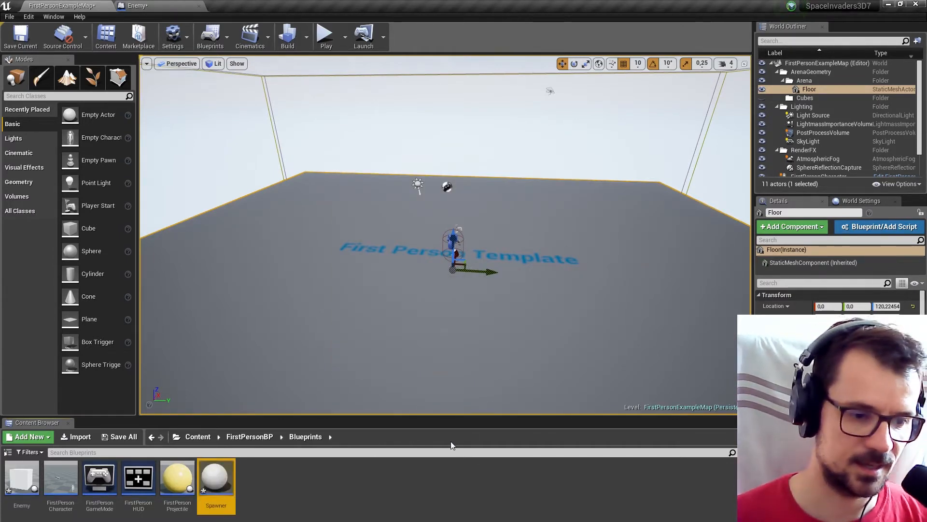
# Open the Spawner Blueprint, enlarge its main editing area and display its Event Graph.
pyautogui.doubleClick(227, 479)
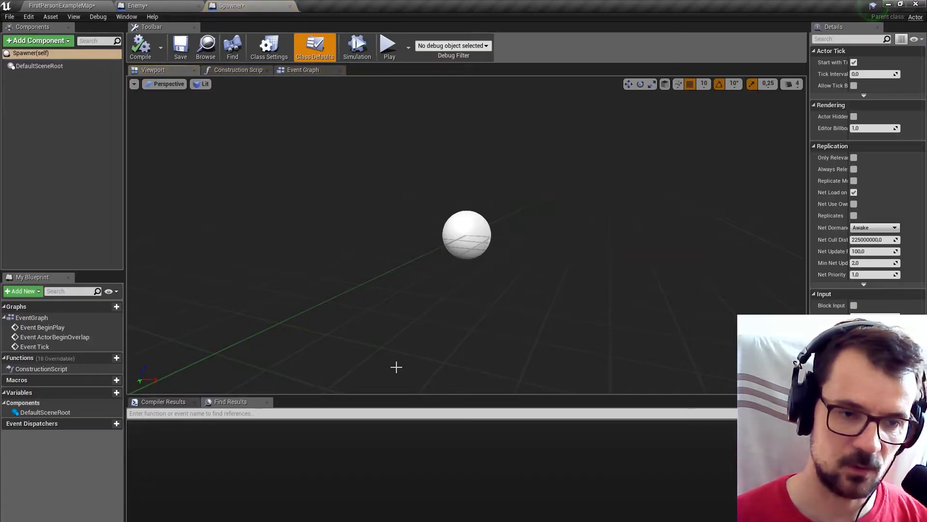
pyautogui.moveTo(398, 396); pyautogui.dragTo(398, 446)
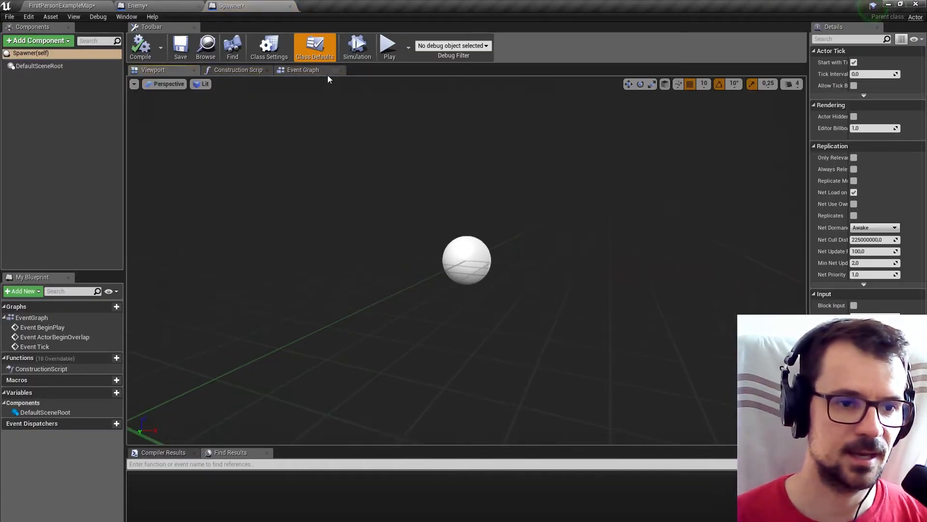
pyautogui.click(313, 70)
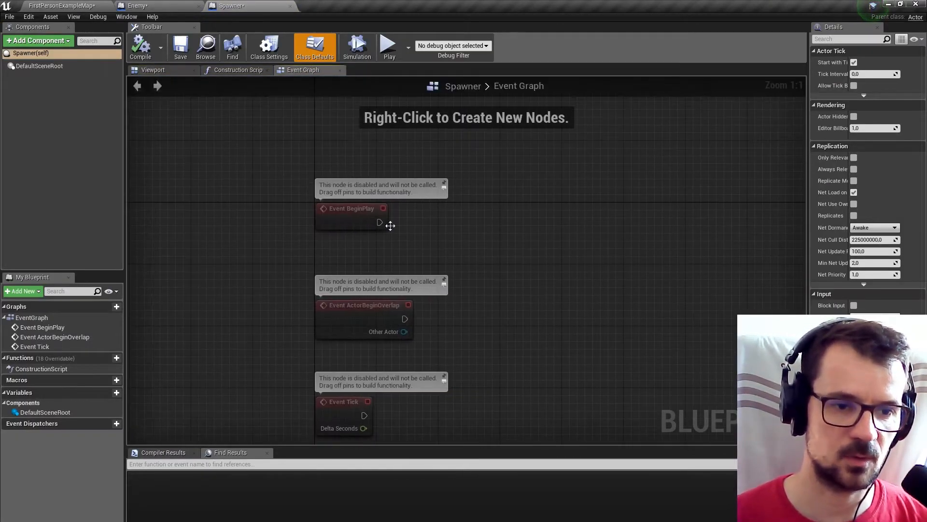
# Connect Event BeginPlay to a new Set Timer by Event node with Time 1.0 and Looping enabled.
pyautogui.moveTo(330, 200); pyautogui.dragTo(530, 202)
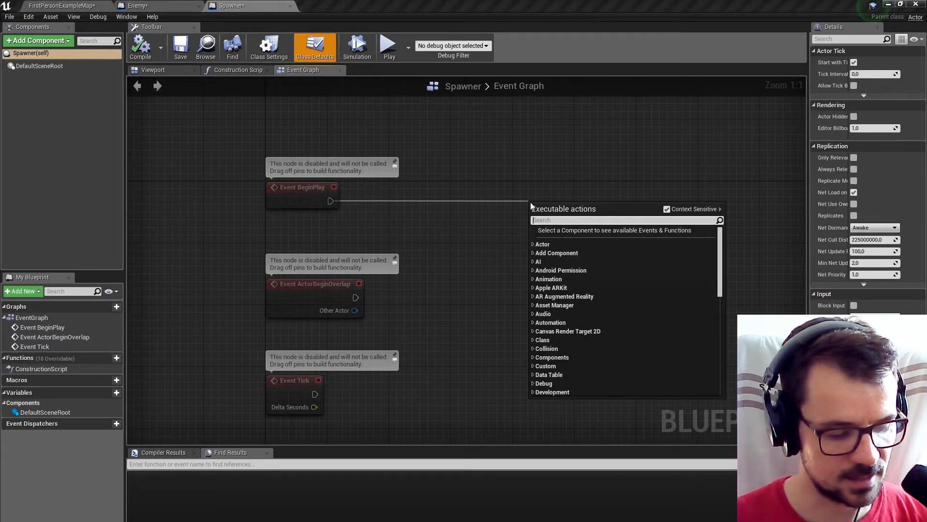
pyautogui.write('settime')
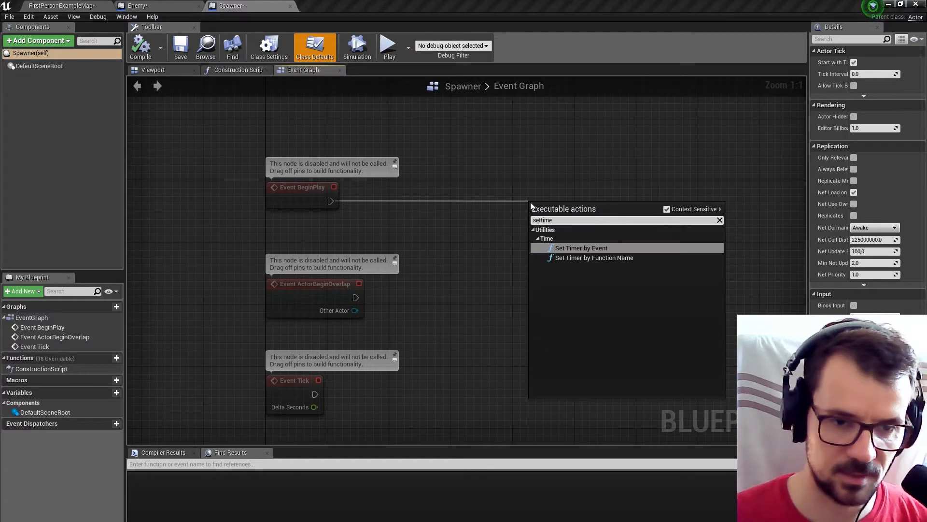
pyautogui.click(617, 249)
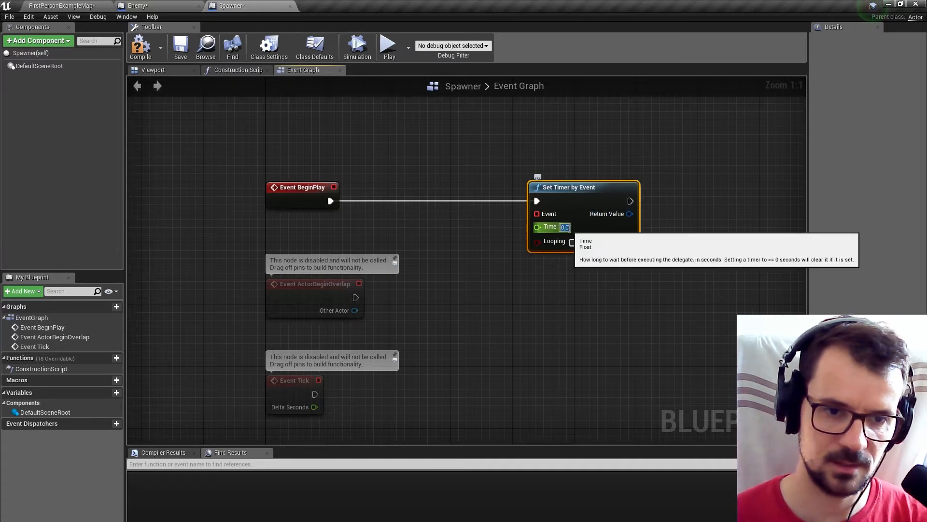
pyautogui.click(564, 227)
pyautogui.write('1')
pyautogui.click(601, 276)
pyautogui.click(572, 242)
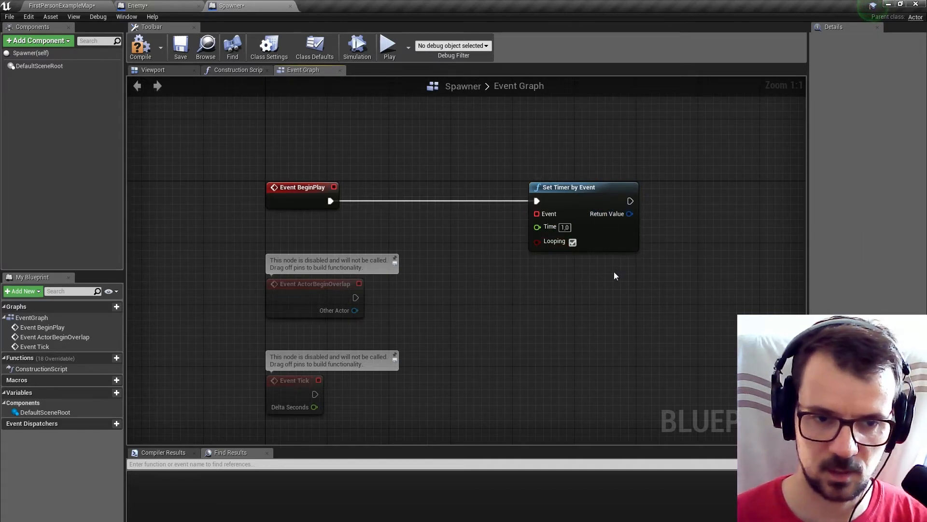
# Bind the timer's Event input to a new custom event named Spawn and place it below the timer node.
pyautogui.moveTo(536, 213); pyautogui.dragTo(503, 306)
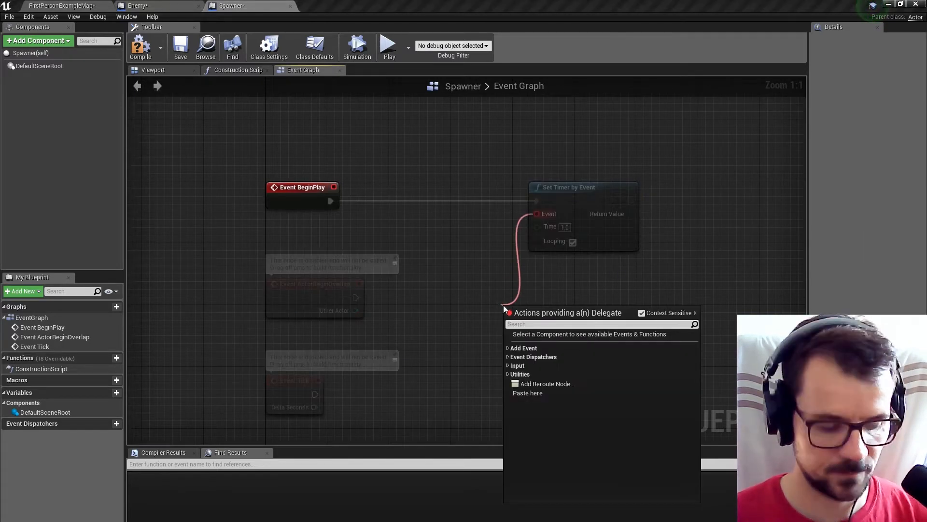
pyautogui.write('cu')
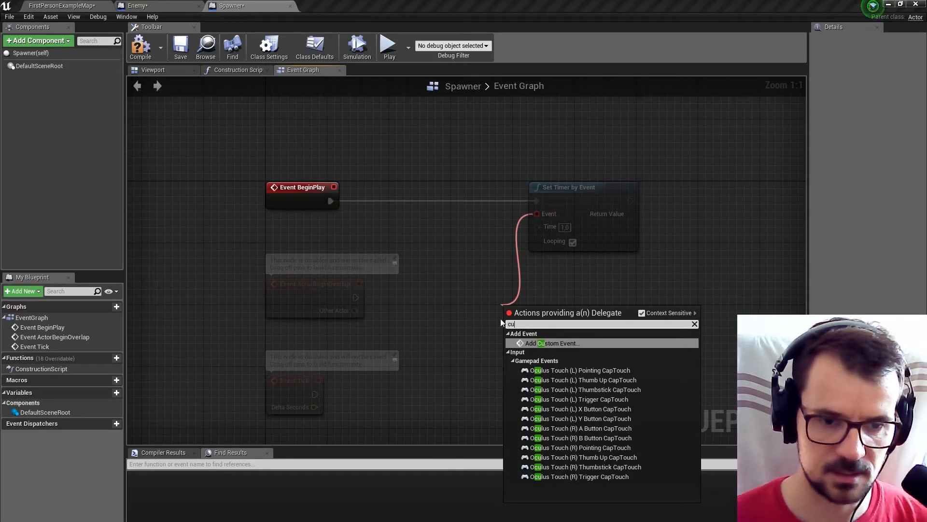
pyautogui.click(535, 343)
pyautogui.write('Spawn')
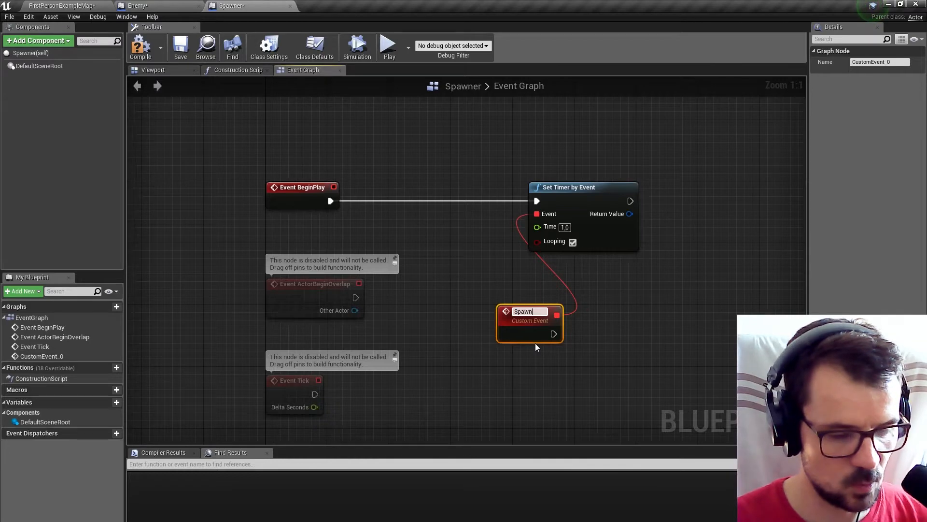
pyautogui.press('Return')
pyautogui.moveTo(537, 325); pyautogui.dragTo(475, 305)
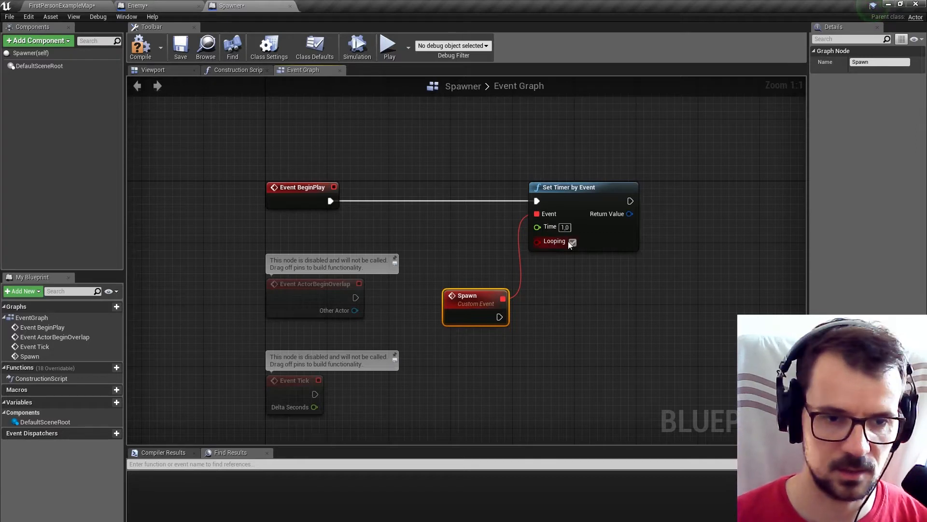
# Connect the Spawn event to a new Spawn Actor from Class node with its class set to Enemy.
pyautogui.moveTo(498, 319); pyautogui.dragTo(566, 315)
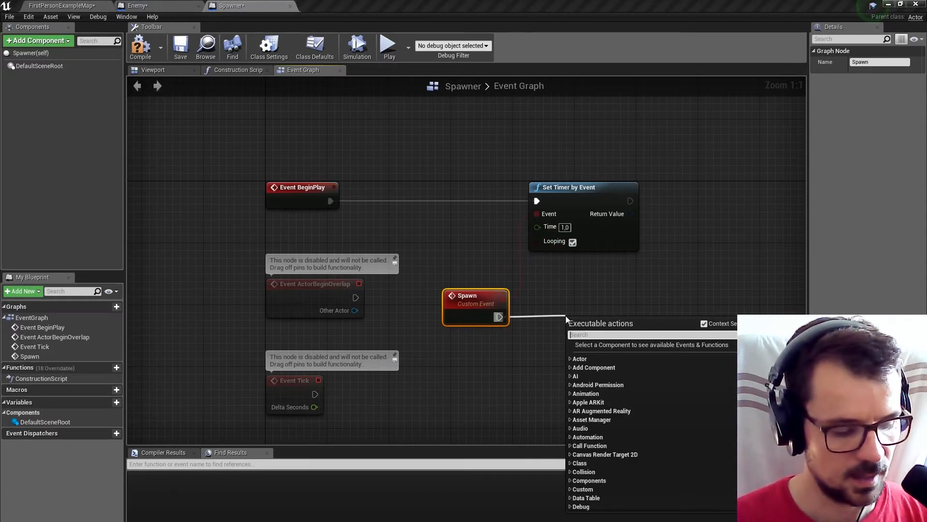
pyautogui.write('spawn')
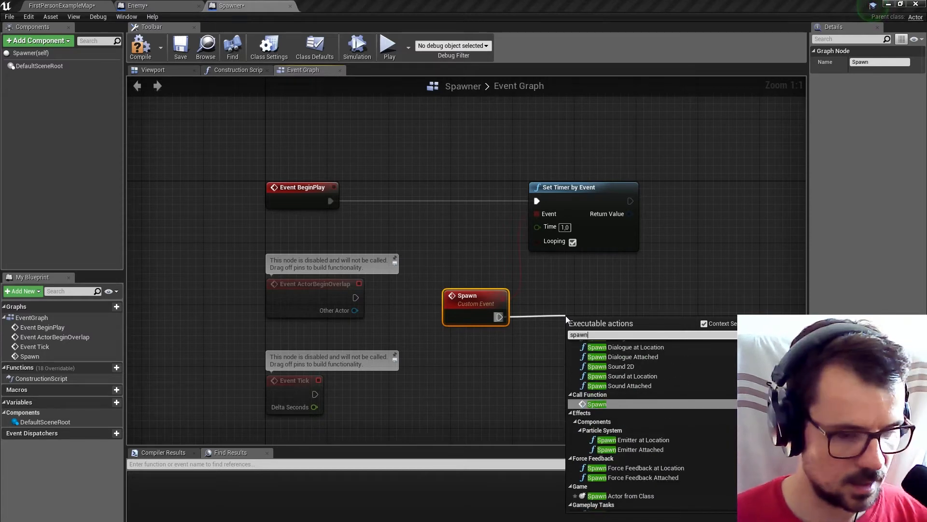
pyautogui.write('a')
pyautogui.click(659, 372)
pyautogui.moveTo(612, 325); pyautogui.dragTo(627, 311)
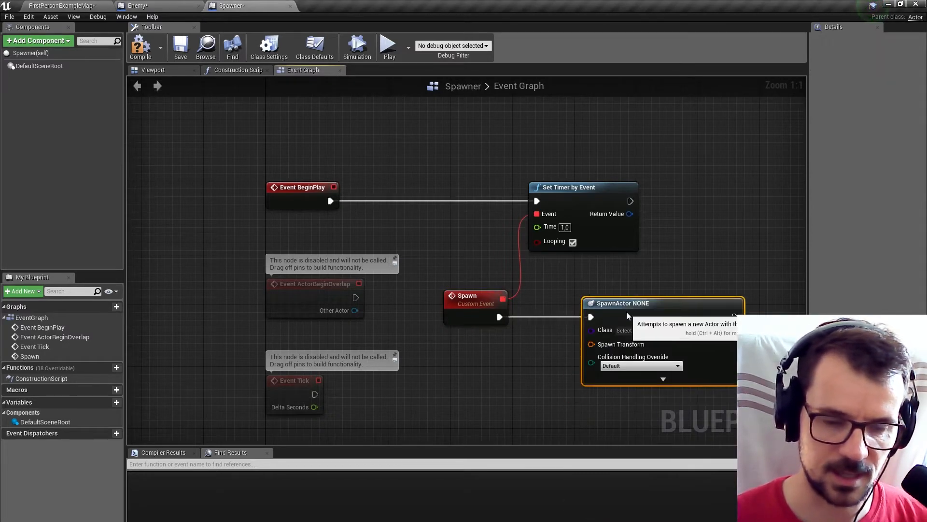
pyautogui.click(649, 330)
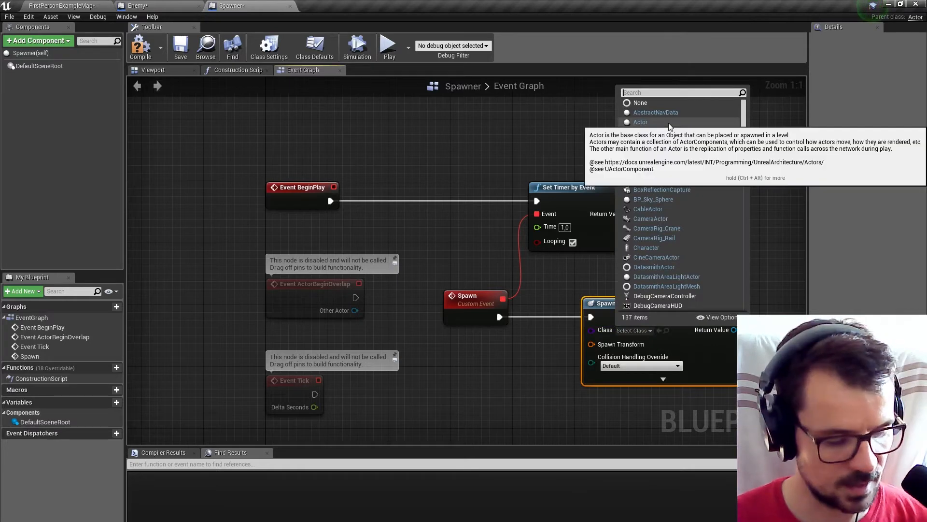
pyautogui.write('enem')
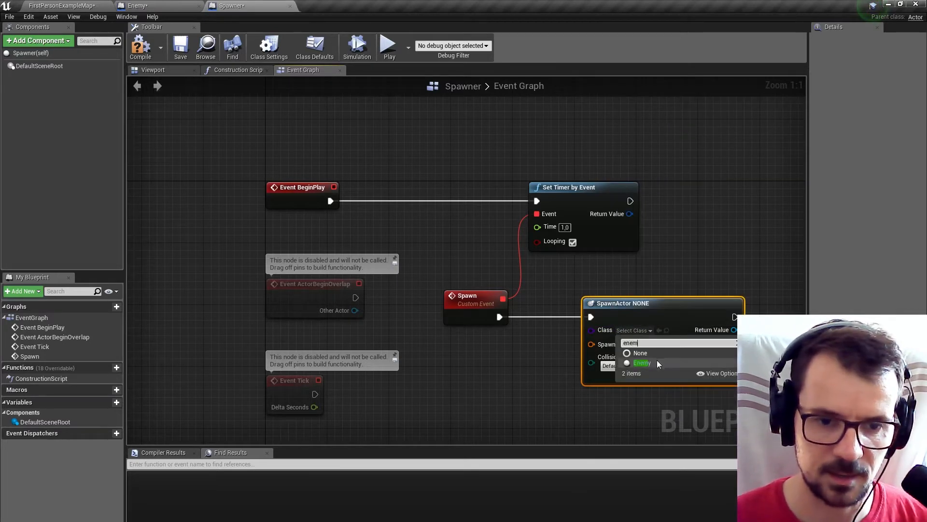
pyautogui.click(653, 363)
# Split the SpawnActor node's Spawn Transform pin into location, rotation and scale.
pyautogui.moveTo(666, 269); pyautogui.dragTo(531, 189, button='right')
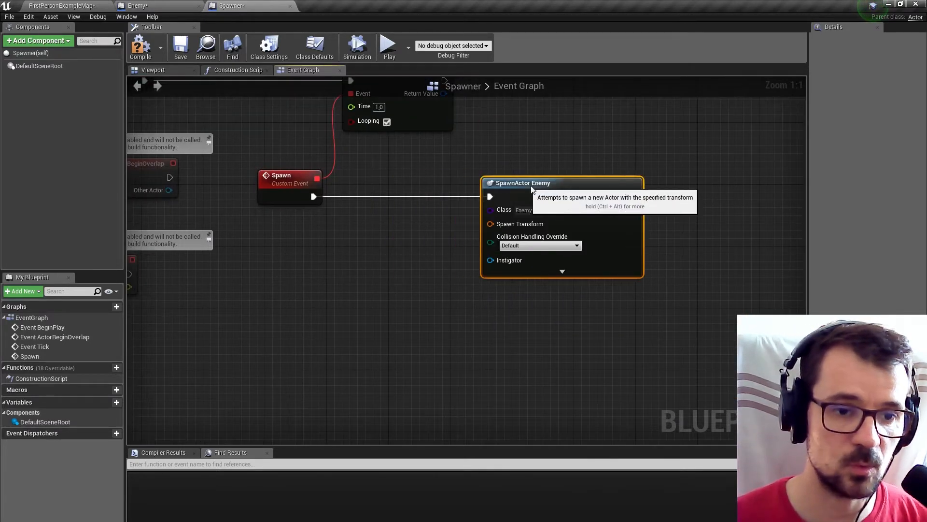
pyautogui.rightClick(508, 230)
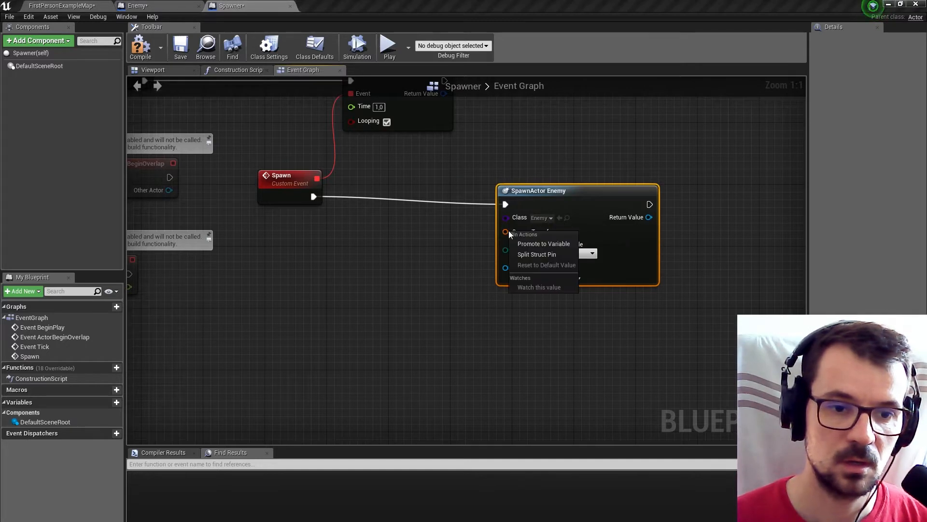
pyautogui.click(530, 253)
pyautogui.moveTo(436, 245); pyautogui.dragTo(509, 249, button='right')
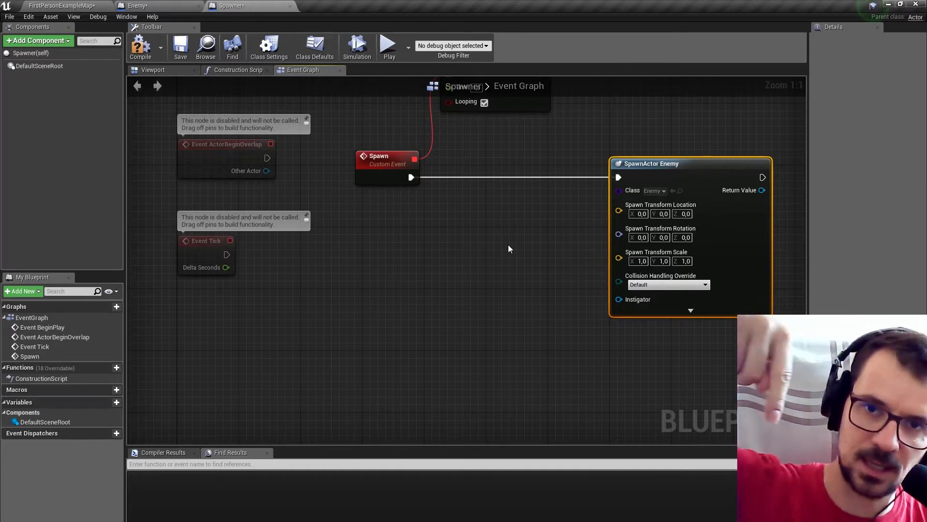
# Add a RotateVector node between the Spawn event and the SpawnActor node, and set its A vector's X to 1000.
pyautogui.rightClick(494, 248)
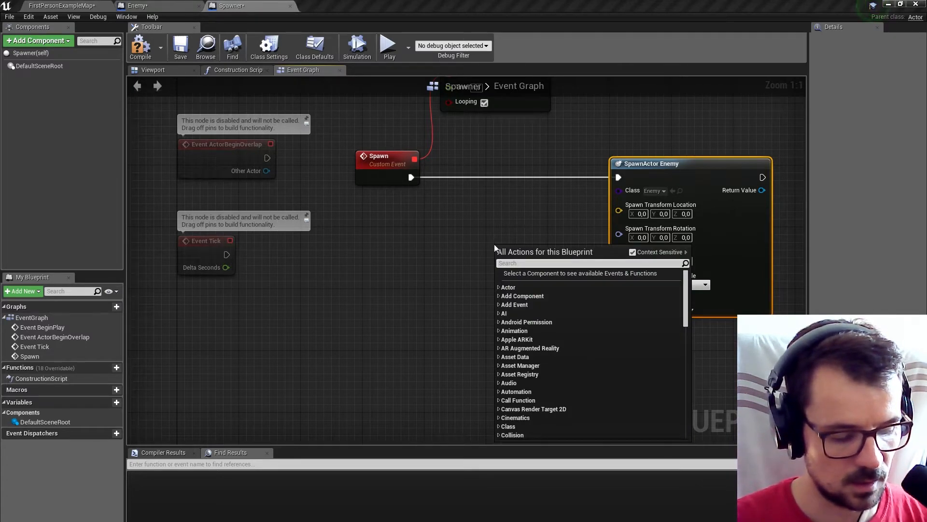
pyautogui.write('rota')
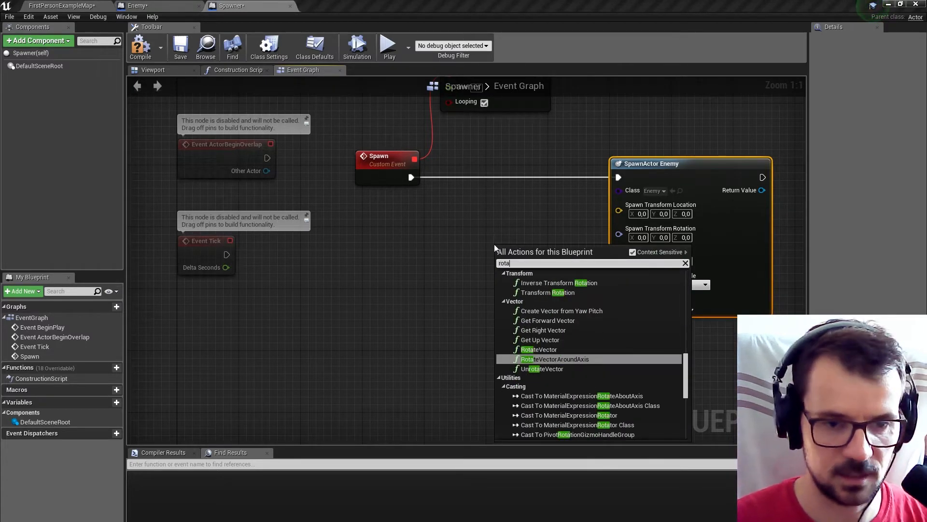
pyautogui.click(538, 349)
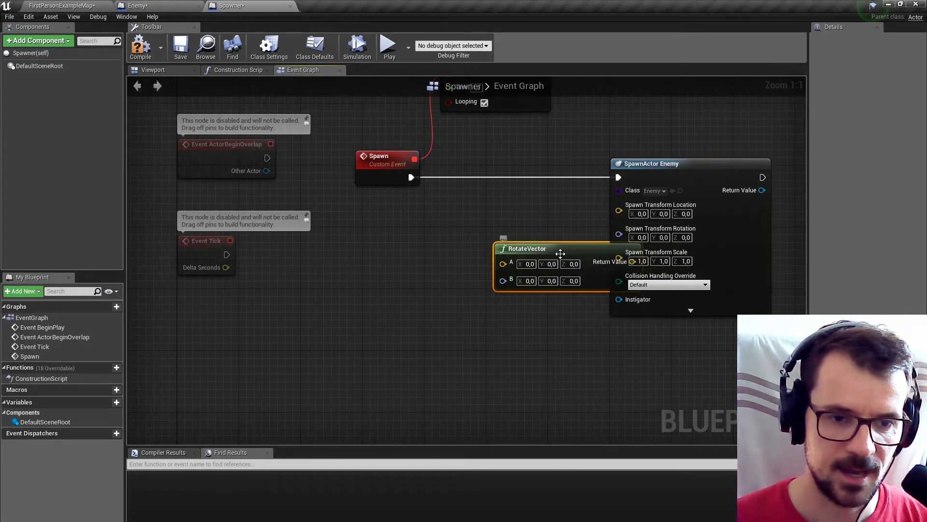
pyautogui.moveTo(560, 252); pyautogui.dragTo(455, 250)
pyautogui.click(434, 265)
pyautogui.write('1000')
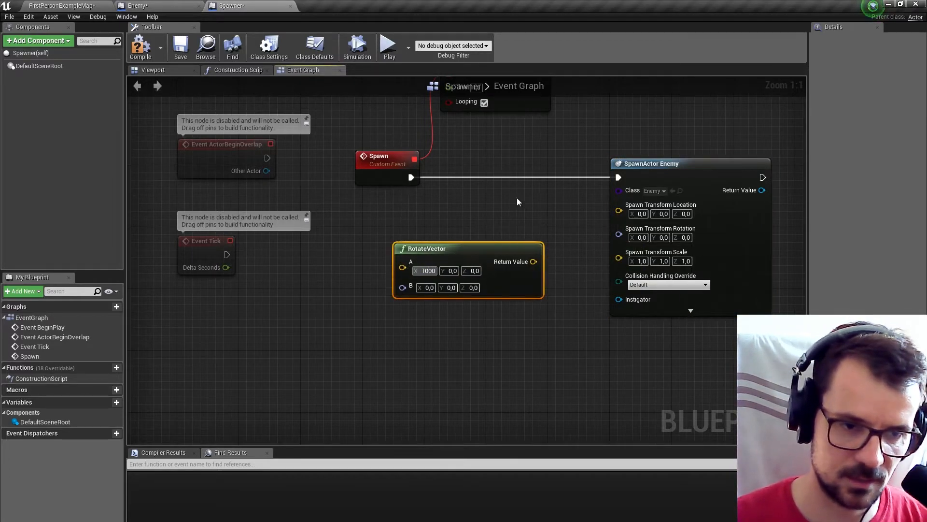
pyautogui.click(561, 244)
# Split the RotateVector node's B pin and connect its Return Value to the SpawnActor's Spawn Transform Location.
pyautogui.rightClick(402, 288)
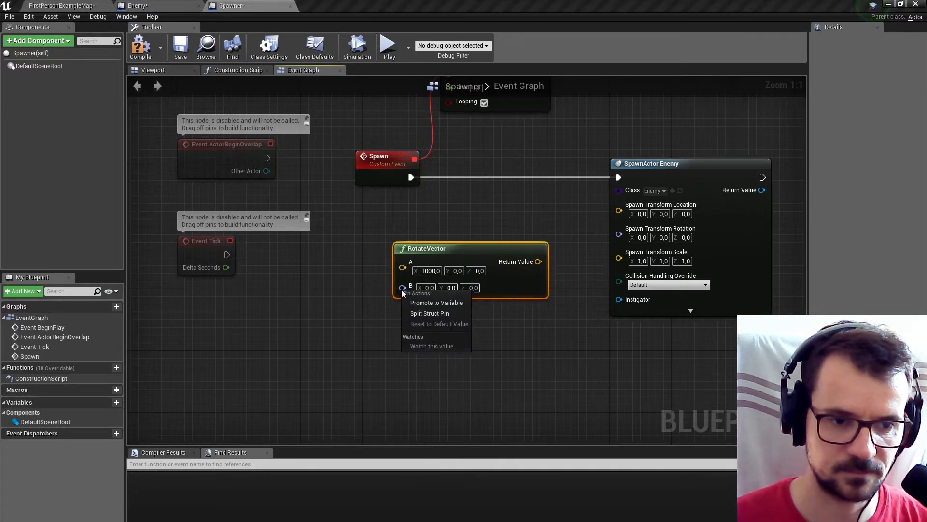
pyautogui.click(417, 313)
pyautogui.moveTo(539, 261); pyautogui.dragTo(619, 204)
pyautogui.click(555, 232)
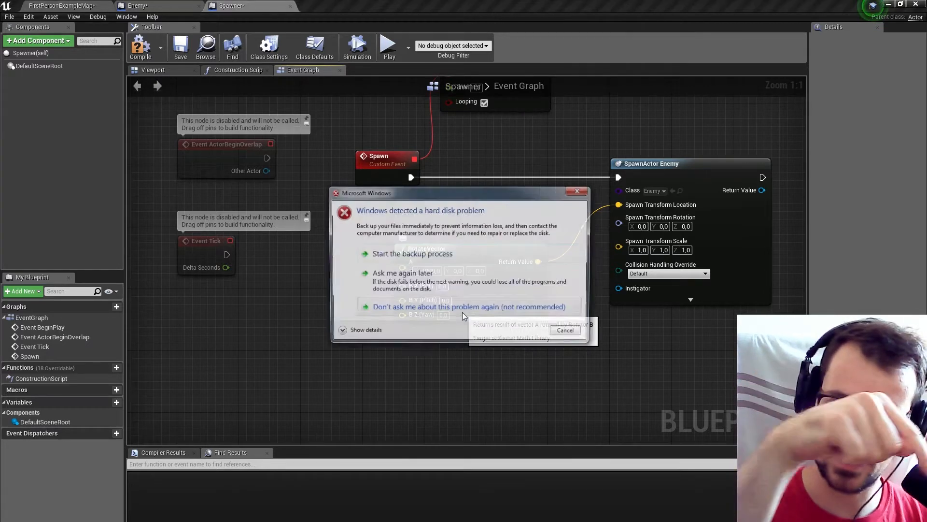
# Dismiss the hard disk warning and feed the RotateVector node's B Z (Yaw) from a new Random Float in Range node.
pyautogui.click(569, 332)
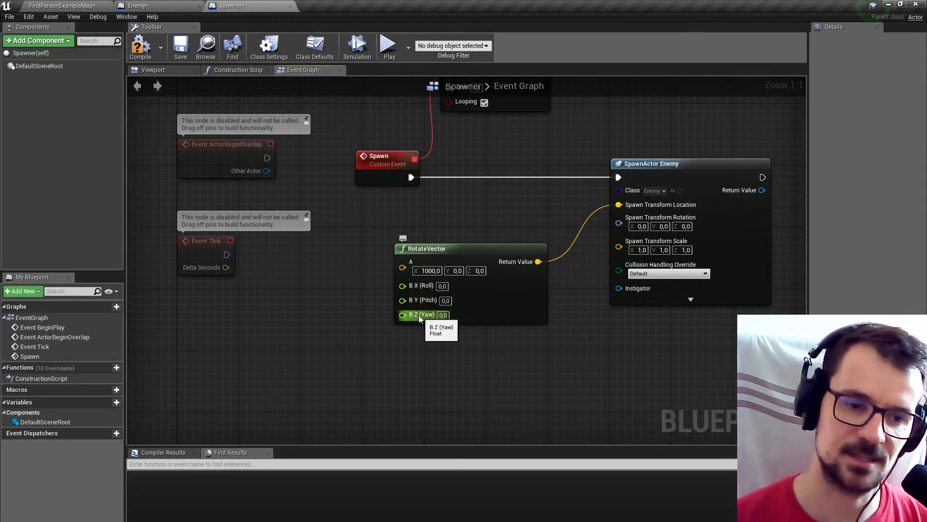
pyautogui.moveTo(419, 314); pyautogui.dragTo(353, 341)
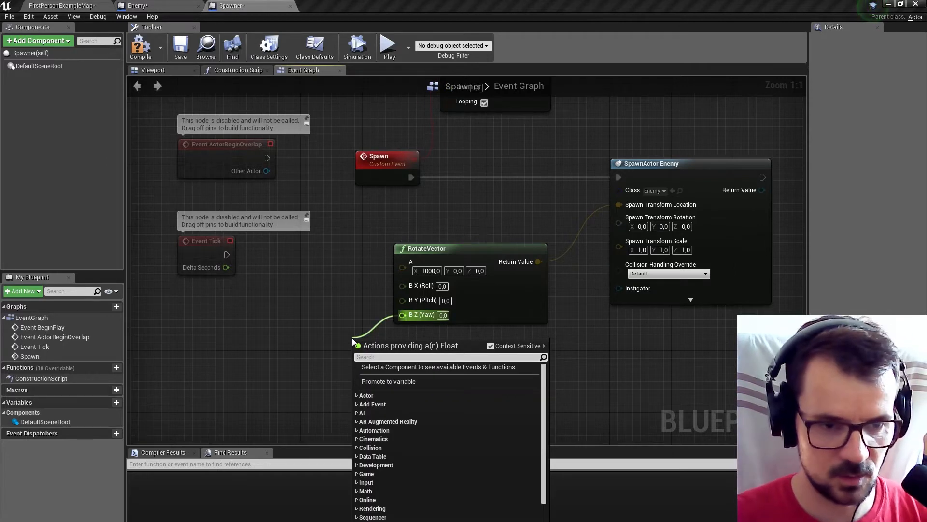
pyautogui.write('ran')
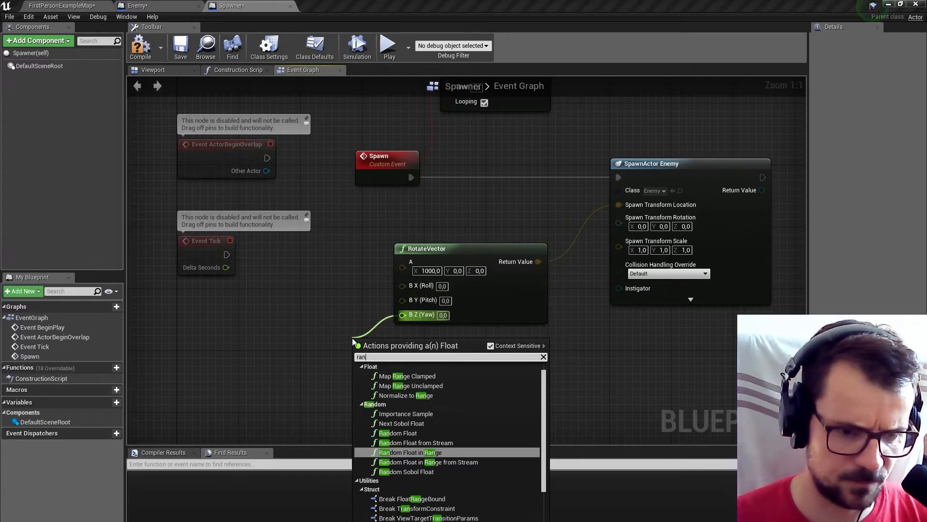
pyautogui.click(442, 453)
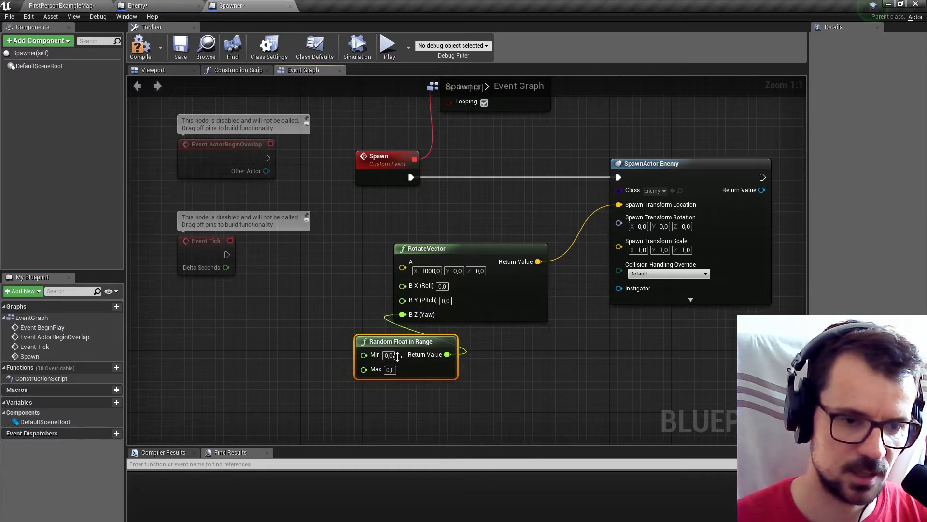
pyautogui.moveTo(385, 346); pyautogui.dragTo(308, 339)
# Set the Random Float in Range node's Max to 360 and compile the Spawner Blueprint.
pyautogui.click(313, 362)
pyautogui.write('360')
pyautogui.click(501, 366)
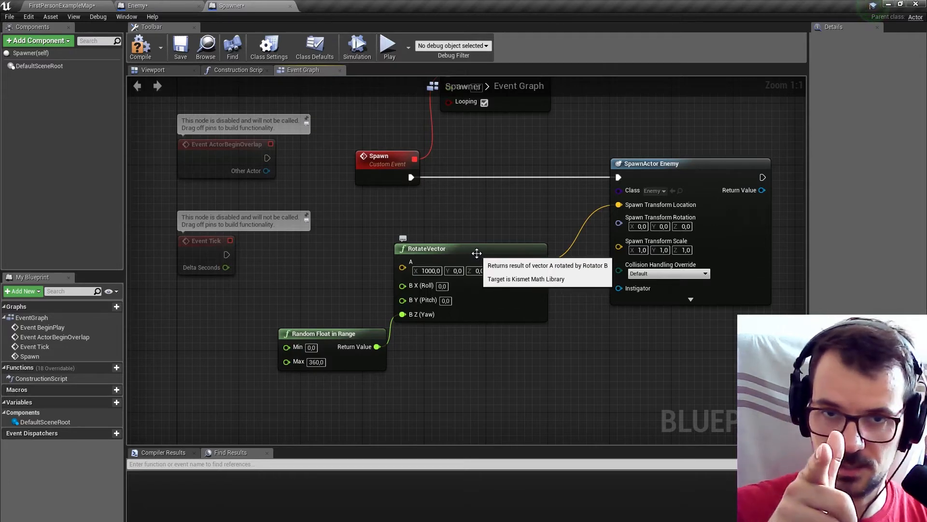
pyautogui.moveTo(503, 233); pyautogui.dragTo(447, 244, button='right')
pyautogui.click(145, 47)
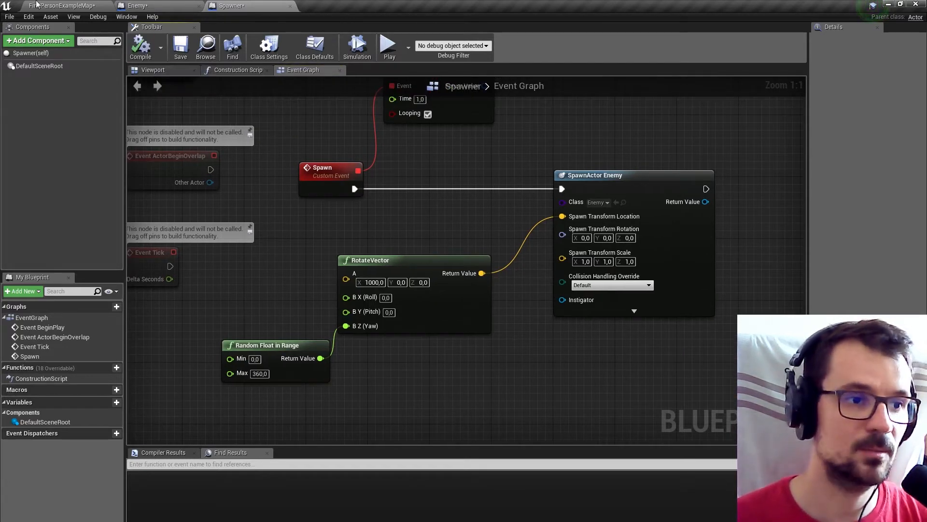
# Check the FirstPersonCharacter's Z location in the level and set the RotateVector node's A vector Z to 266 in the Spawner graph.
pyautogui.click(36, 5)
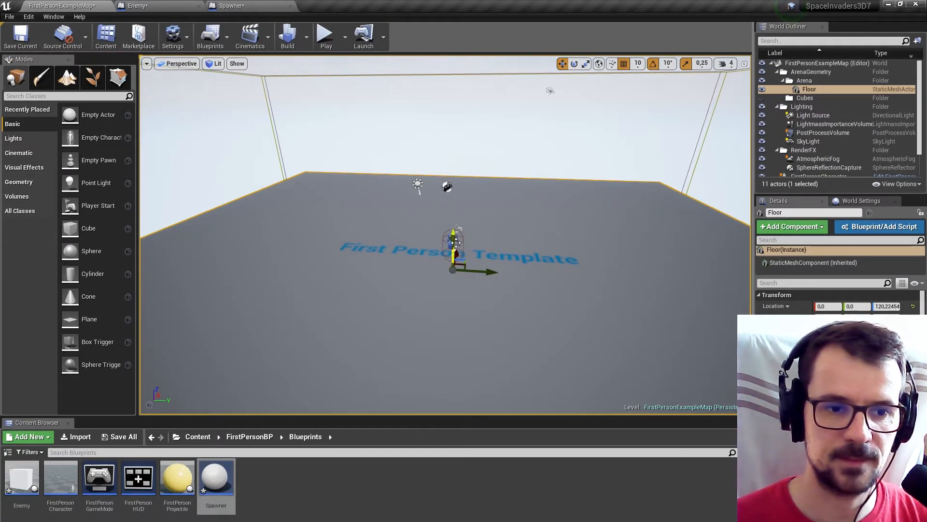
pyautogui.click(456, 242)
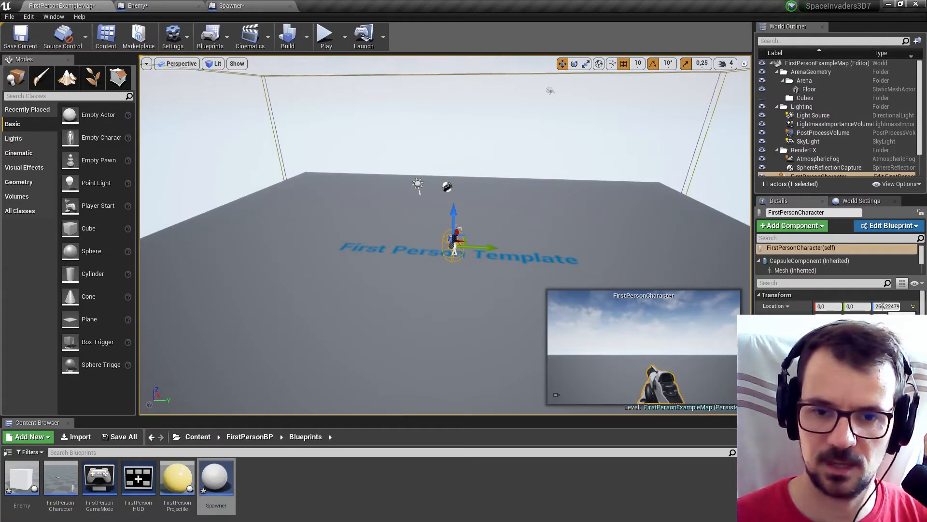
pyautogui.click(232, 6)
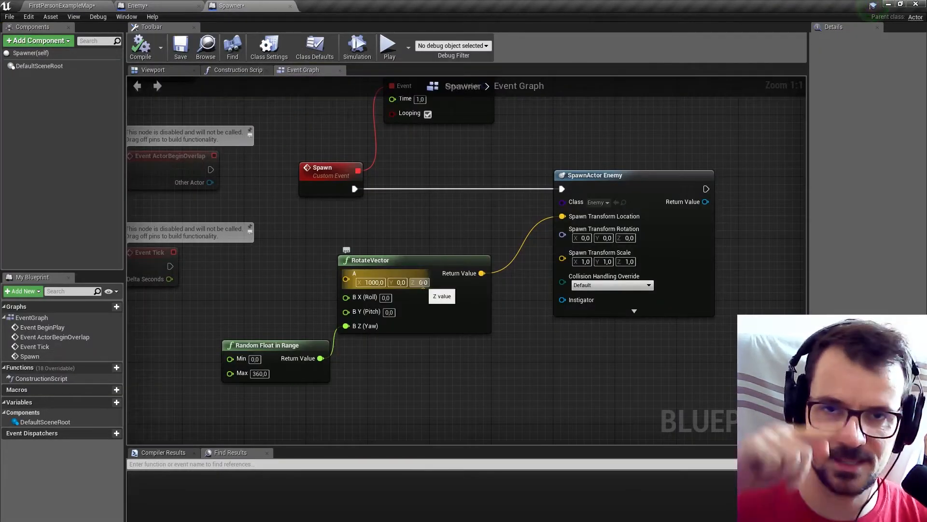
pyautogui.write('266')
pyautogui.press('Return')
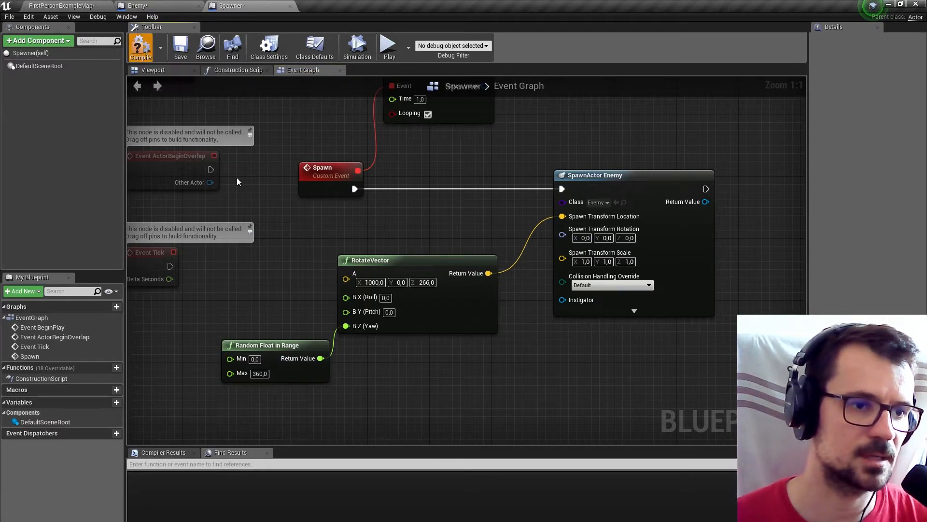
# Play-test the level from the map editor and stop the session.
pyautogui.click(62, 6)
pyautogui.click(326, 36)
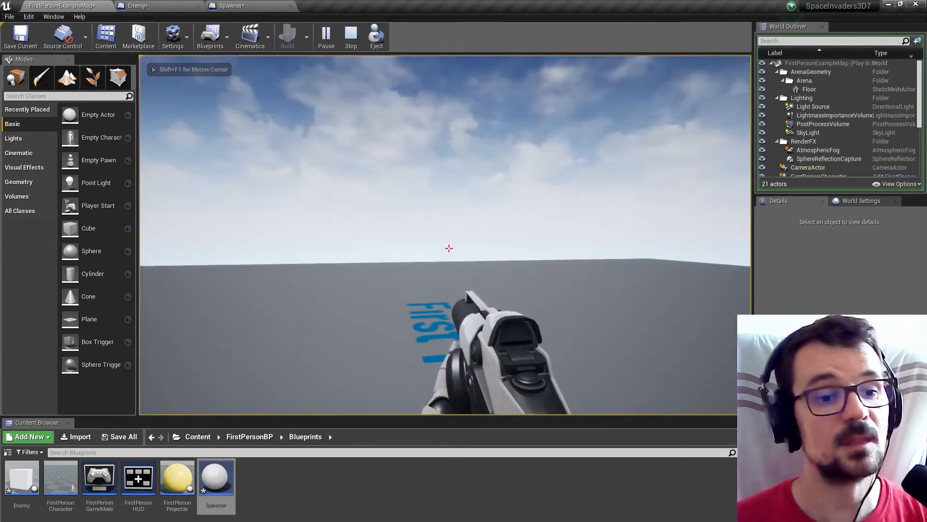
pyautogui.press('Escape')
# Place a Spawner Blueprint instance on the floor of the level and play-test the enemy spawning.
pyautogui.moveTo(216, 491); pyautogui.dragTo(452, 338)
pyautogui.click(325, 34)
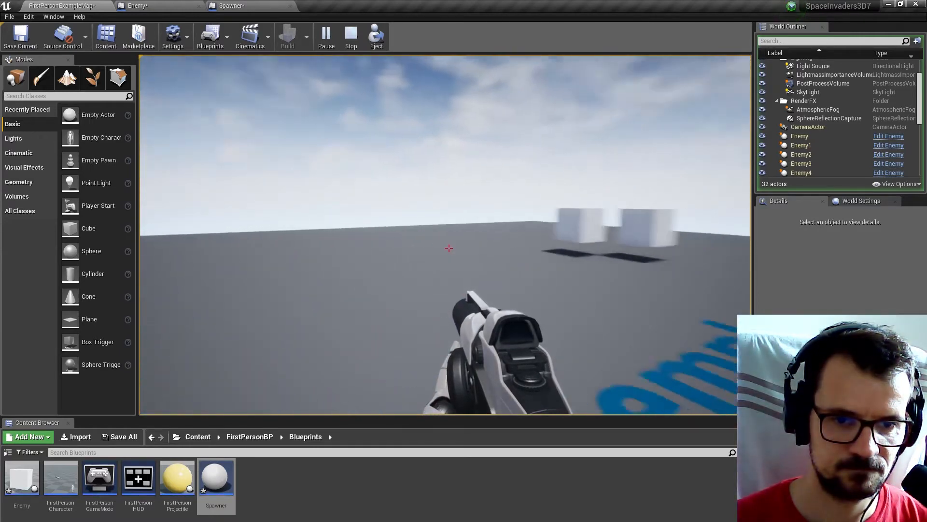
pyautogui.press('Escape')
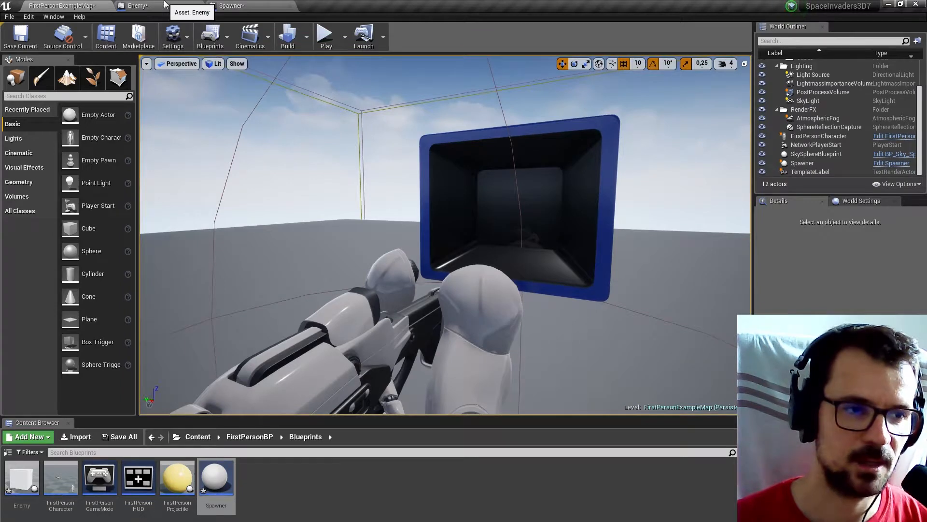
# Raise the Cube component in the Enemy Blueprint to a Z location of 70 and compile it.
pyautogui.click(145, 6)
pyautogui.scroll(-5, 339, 183)
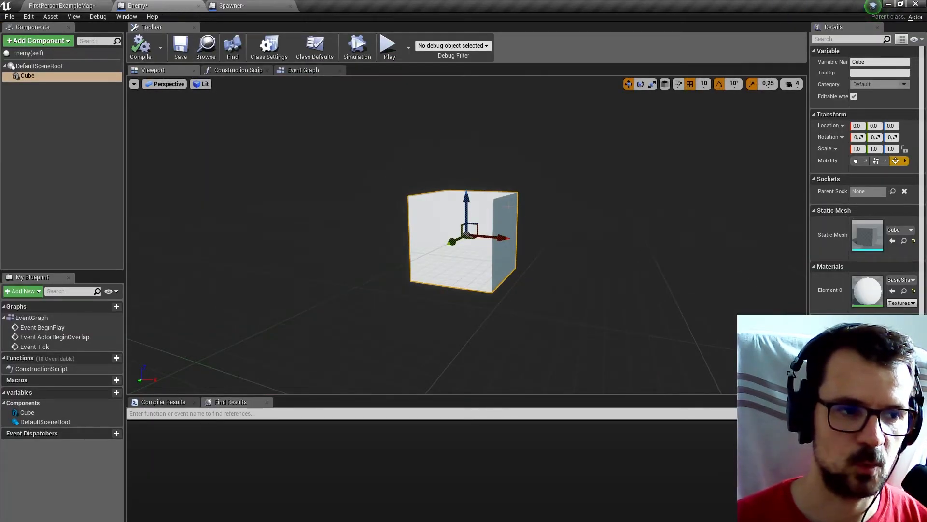
pyautogui.moveTo(466, 201); pyautogui.dragTo(478, 142)
pyautogui.click(141, 53)
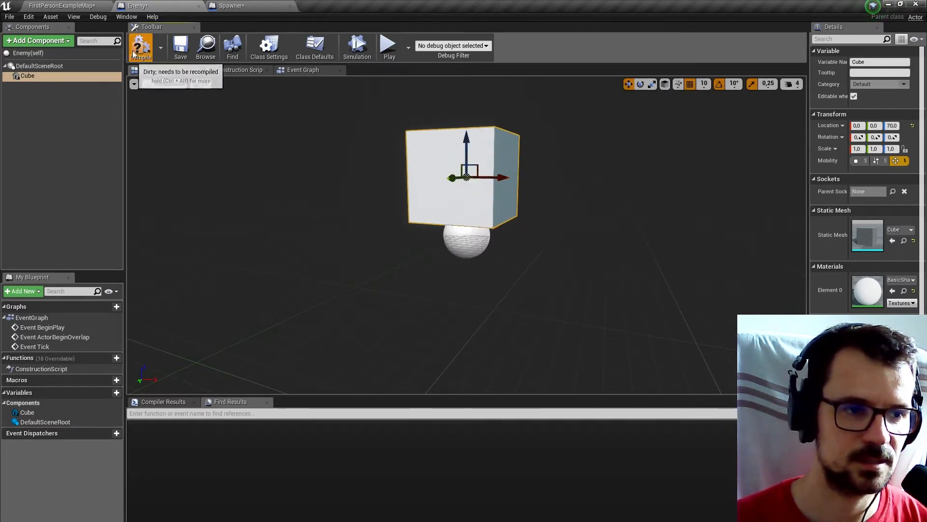
# Examine the FirstPersonCharacter's origin and camera height in the level against the Enemy's raised cube.
pyautogui.click(76, 5)
pyautogui.click(471, 252)
pyautogui.moveTo(471, 253); pyautogui.dragTo(396, 252, button='right')
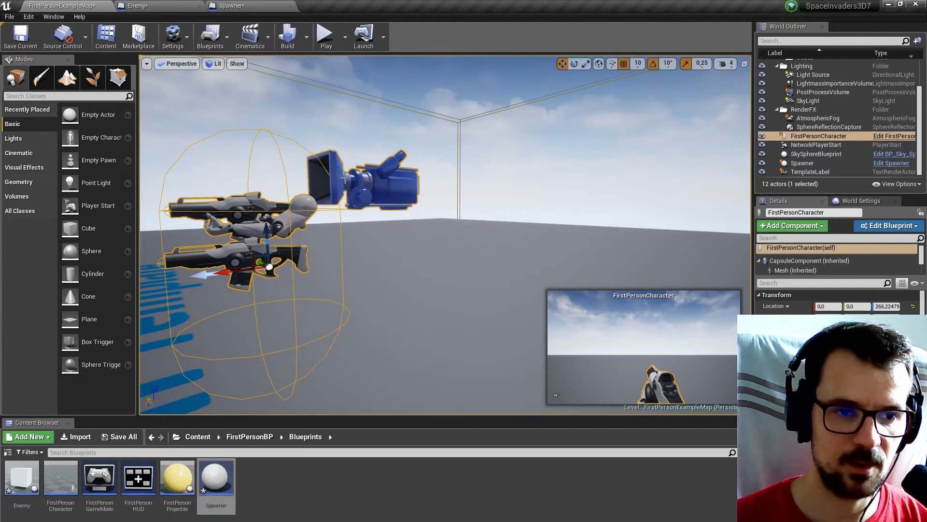
pyautogui.moveTo(372, 182); pyautogui.dragTo(304, 175, button='right')
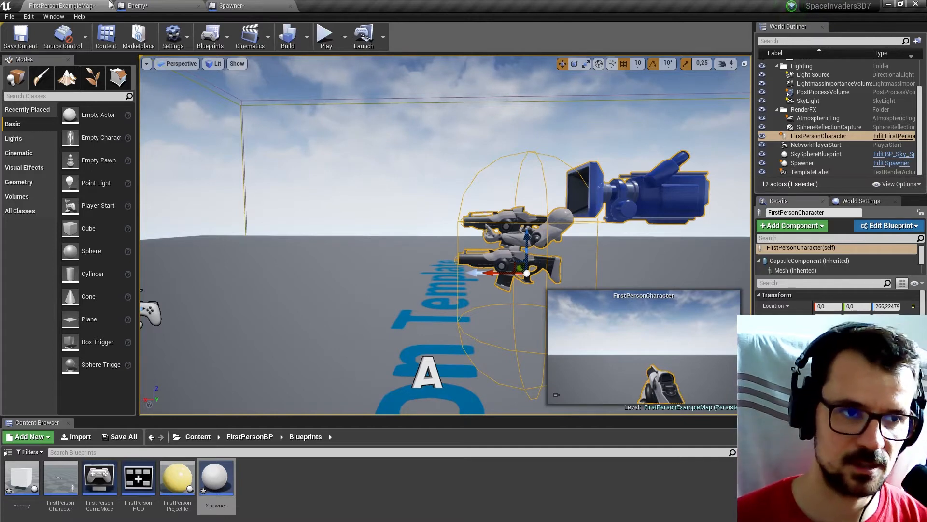
pyautogui.click(148, 5)
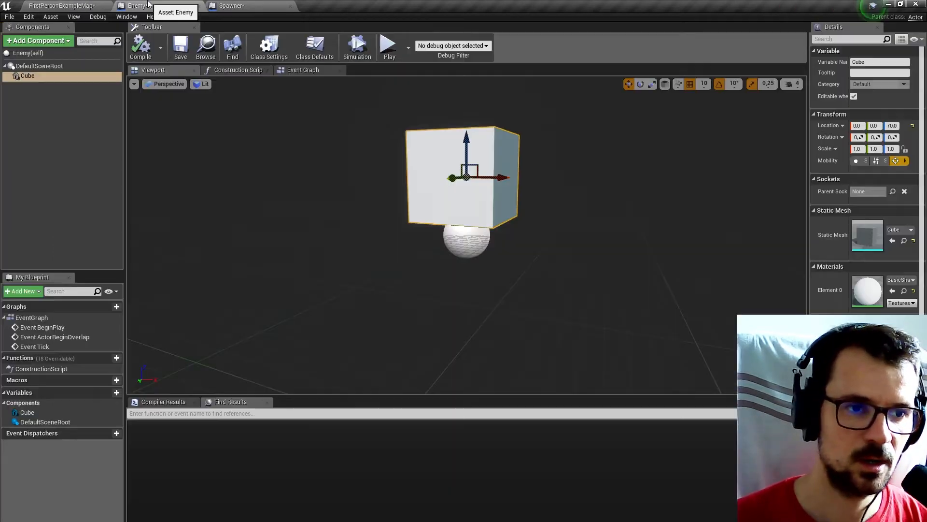
# Play-test the level to check the height of the spawned enemy cubes.
pyautogui.click(43, 4)
pyautogui.click(325, 33)
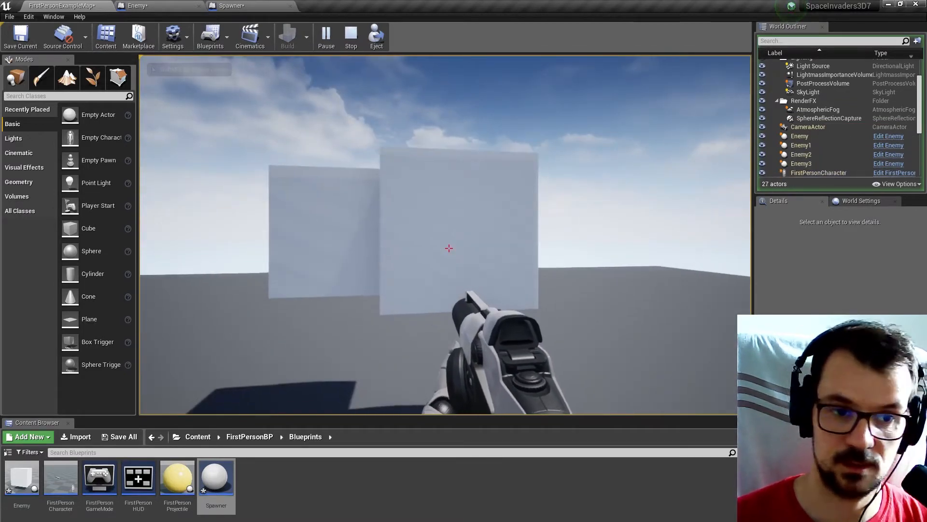
pyautogui.press('Escape')
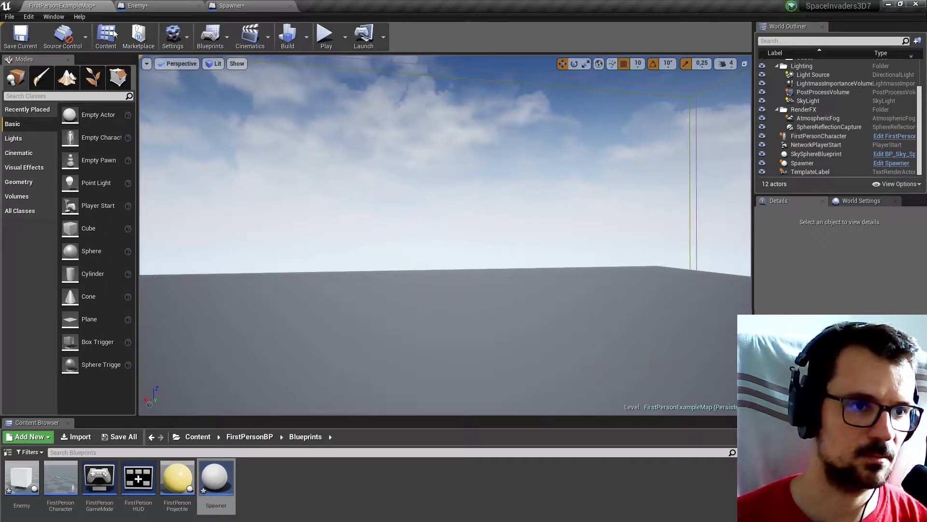
# Open the Enemy Blueprint's Event Graph at the Event BeginPlay node.
pyautogui.click(162, 5)
pyautogui.click(231, 6)
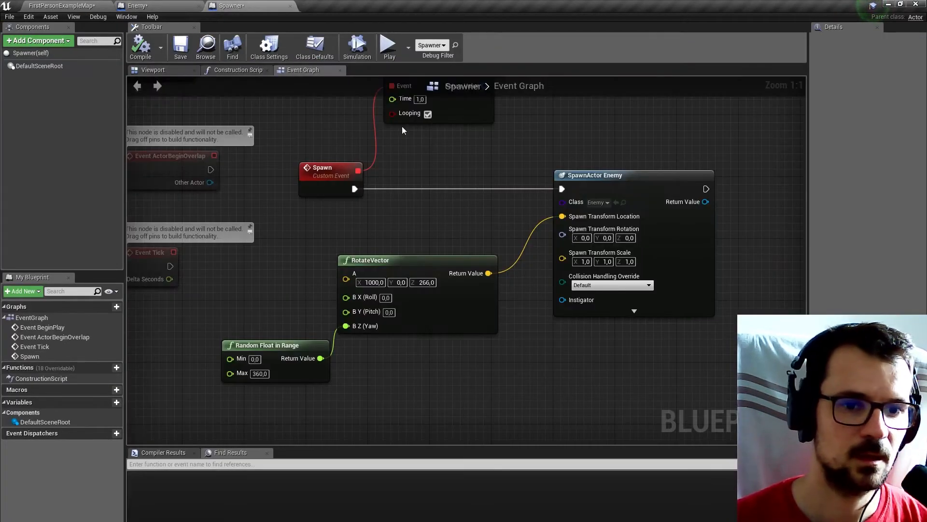
pyautogui.click(158, 5)
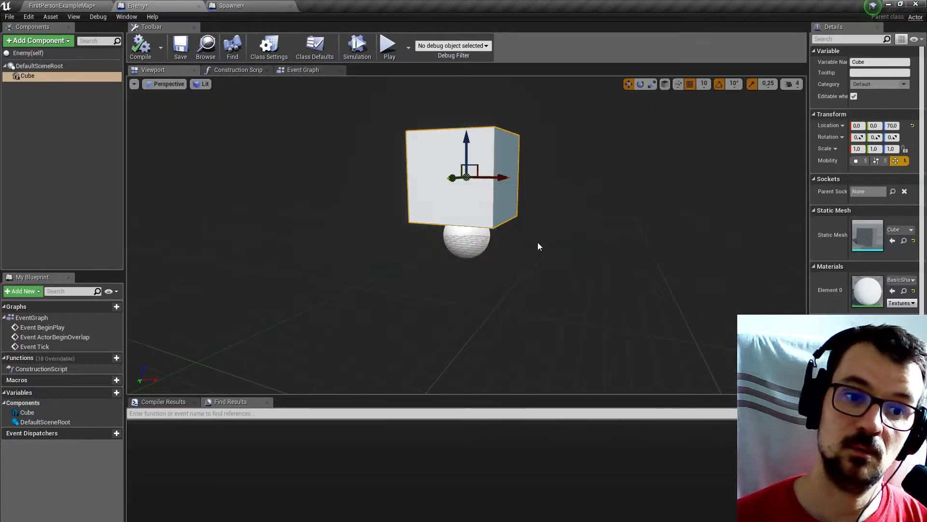
pyautogui.click(308, 71)
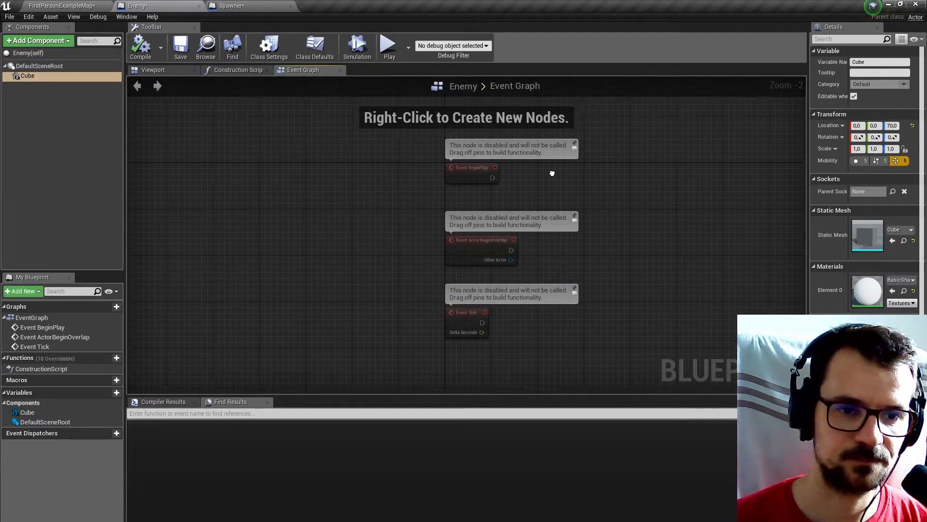
pyautogui.moveTo(552, 173); pyautogui.dragTo(398, 168, button='right')
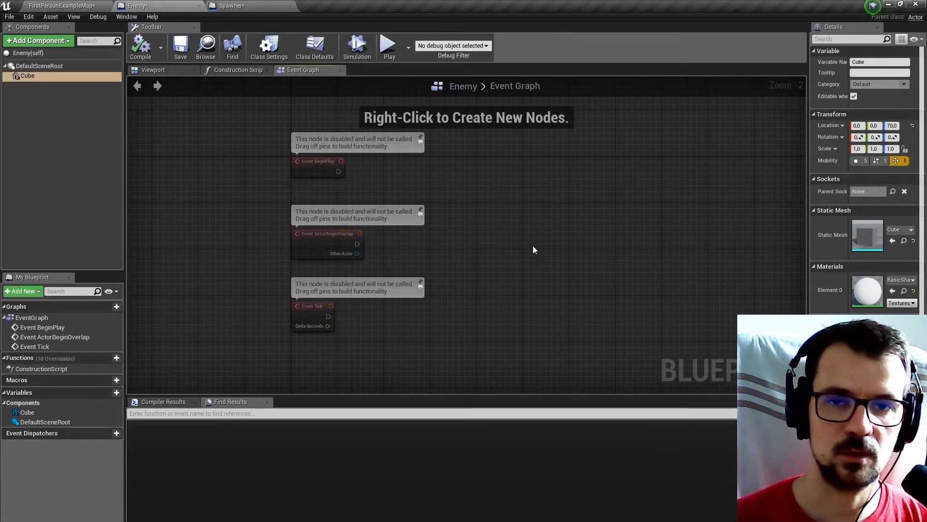
pyautogui.moveTo(532, 245); pyautogui.dragTo(512, 186, button='right')
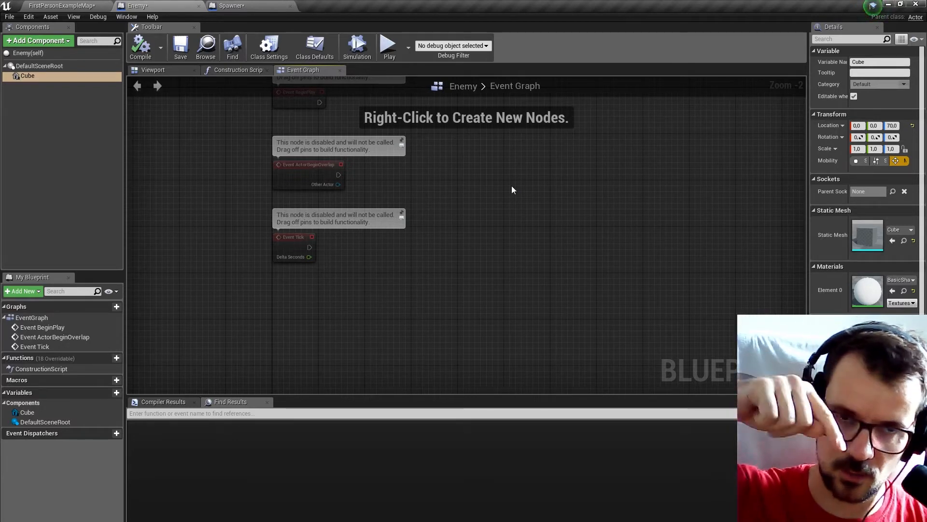
pyautogui.moveTo(408, 221); pyautogui.dragTo(426, 259, button='right')
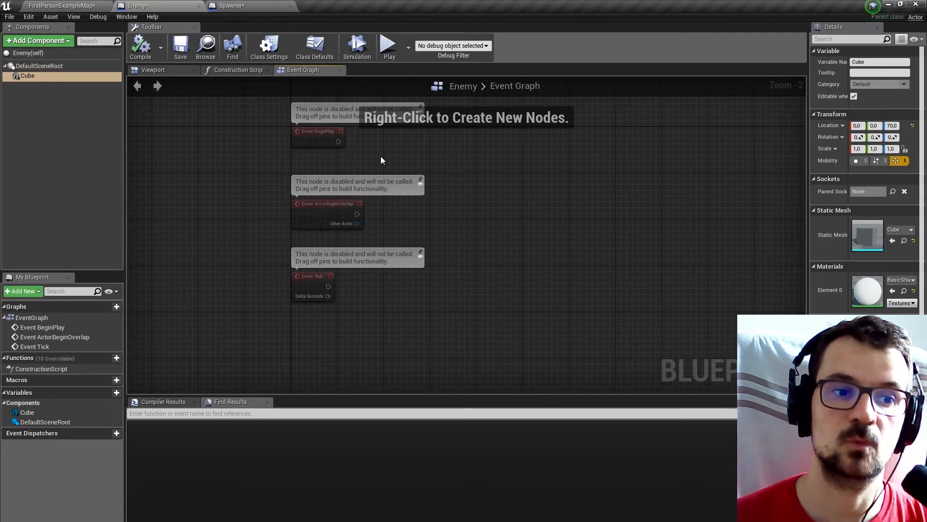
pyautogui.moveTo(381, 160); pyautogui.dragTo(362, 184, button='right')
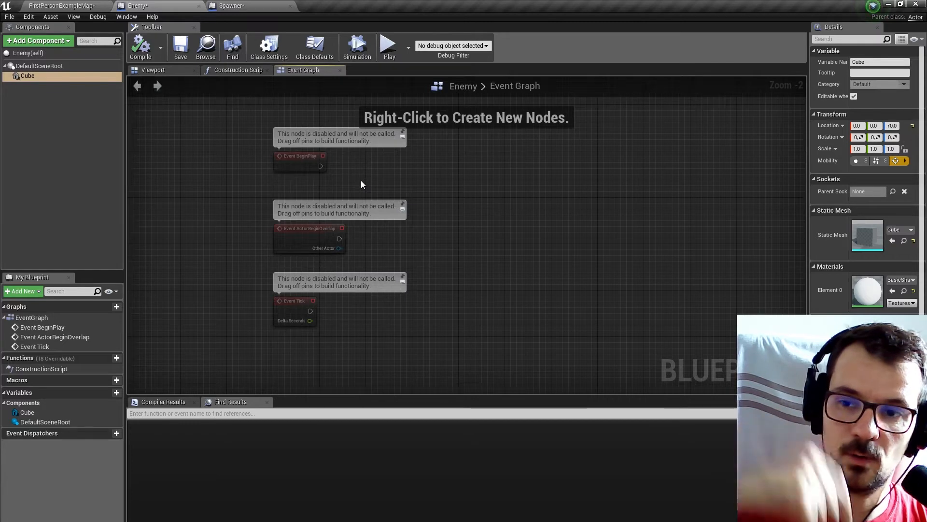
pyautogui.scroll(2, 358, 185)
pyautogui.moveTo(344, 177); pyautogui.dragTo(342, 229, button='right')
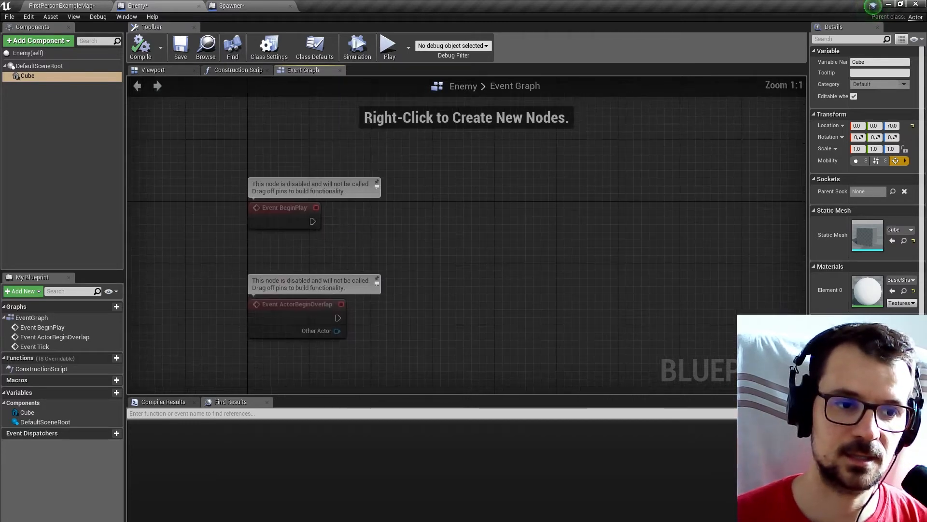
# Connect Event BeginPlay to a new Cast To FirstPersonCharacter node and align the node beside the event.
pyautogui.moveTo(315, 220); pyautogui.dragTo(383, 222)
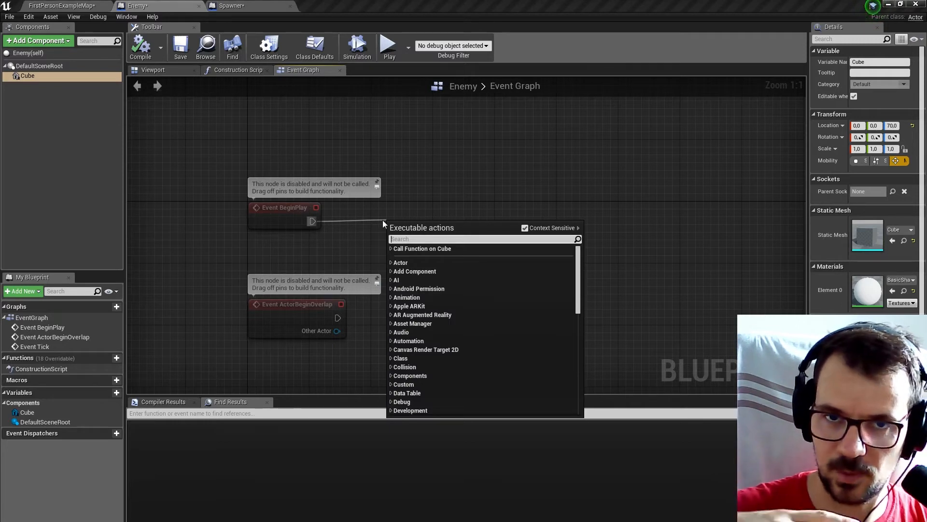
pyautogui.write('first')
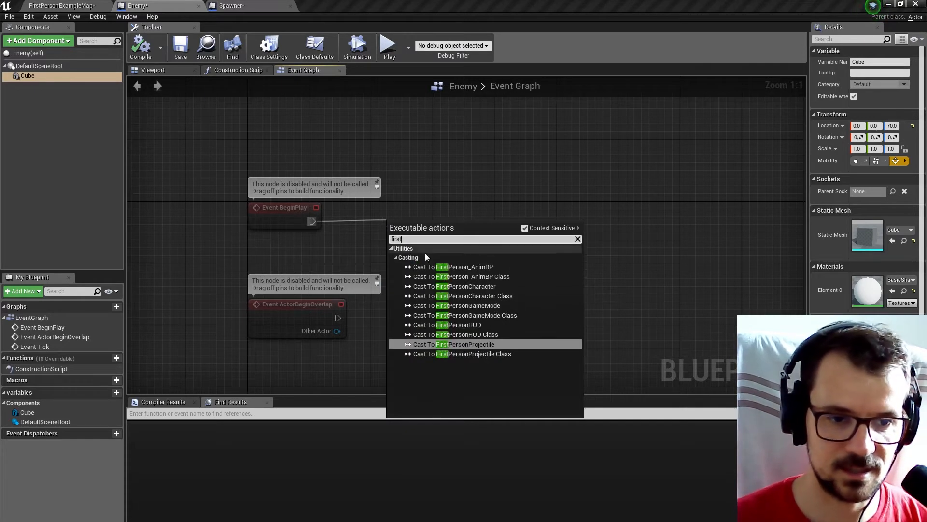
pyautogui.click(480, 286)
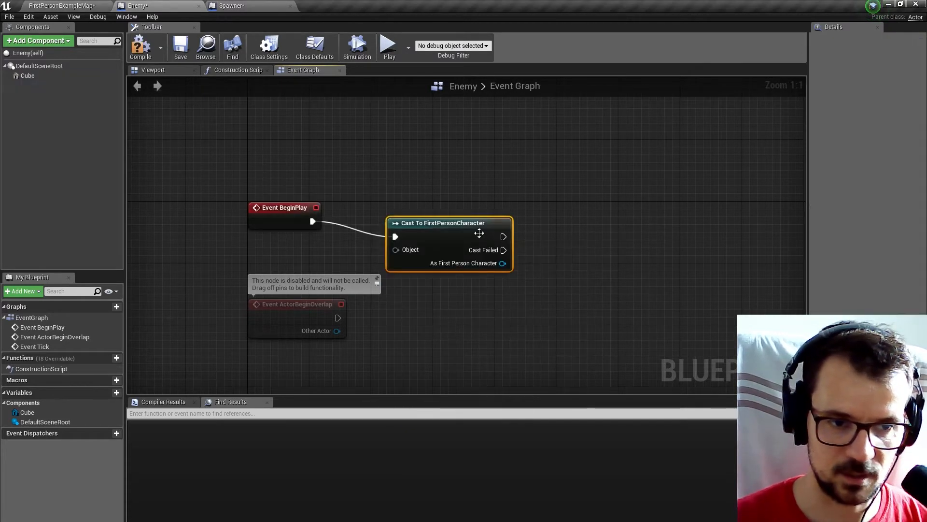
pyautogui.moveTo(478, 232); pyautogui.dragTo(514, 222)
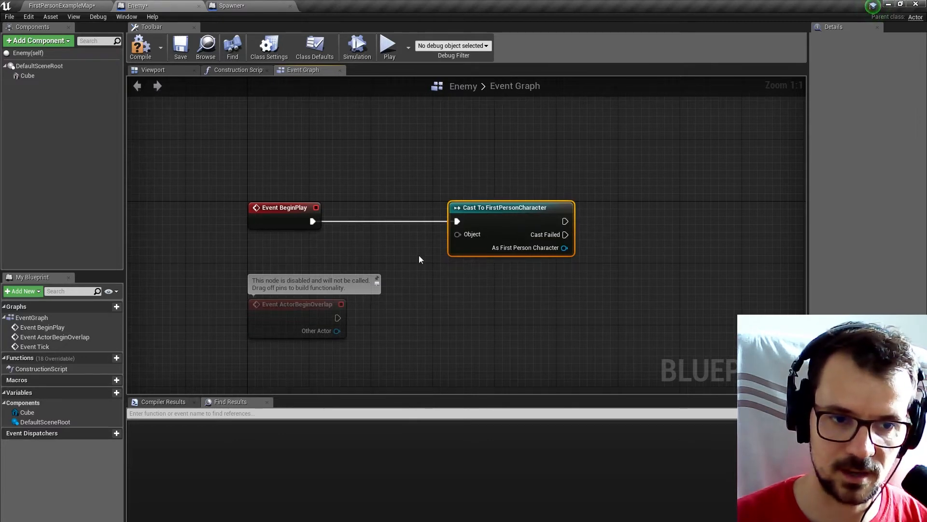
# Feed the cast node's Object pin from a new Get Player Character node placed between the event and the cast.
pyautogui.moveTo(457, 235); pyautogui.dragTo(419, 243)
pyautogui.write('plae')
pyautogui.press('BackSpace')
pyautogui.press('BackSpace')
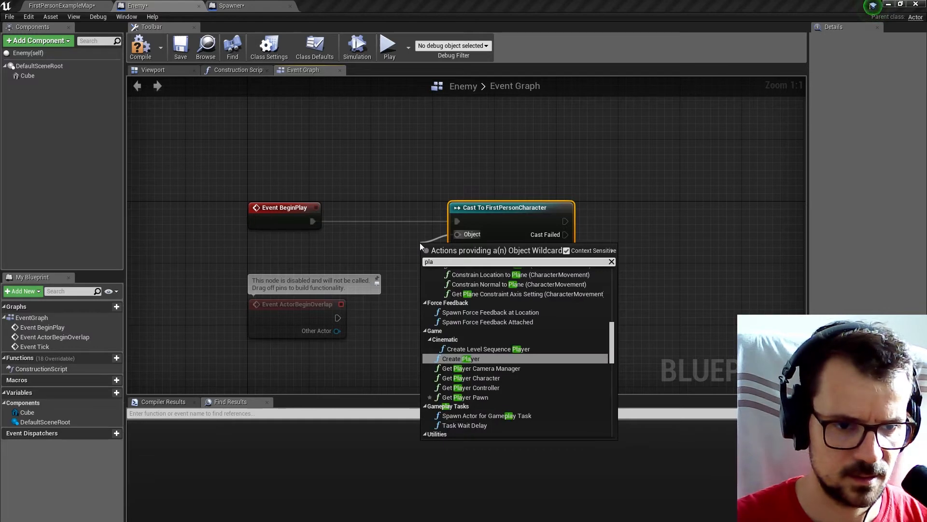
pyautogui.write('ye')
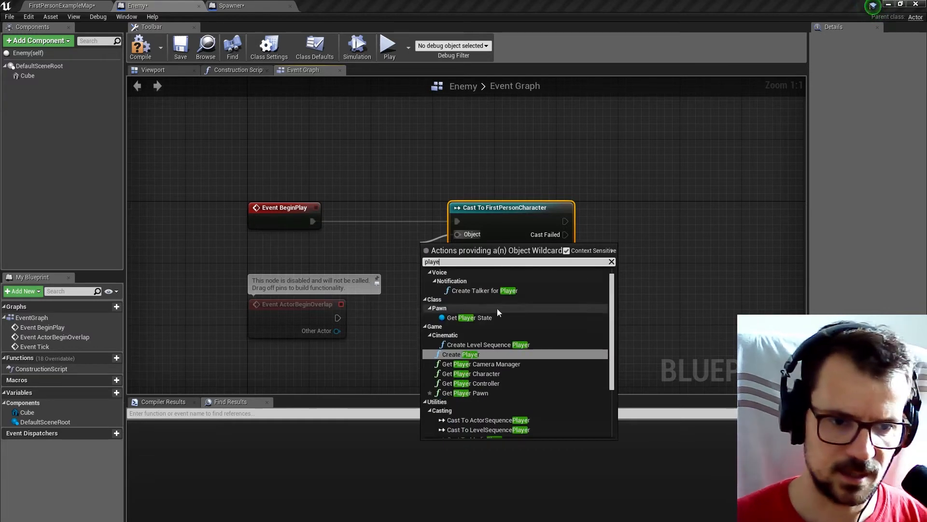
pyautogui.click(491, 373)
pyautogui.moveTo(475, 251); pyautogui.dragTo(371, 251)
# Promote the cast's As First Person Character output to a variable named PlayerRef, align its SET node, and compile and save the Enemy Blueprint.
pyautogui.rightClick(569, 247)
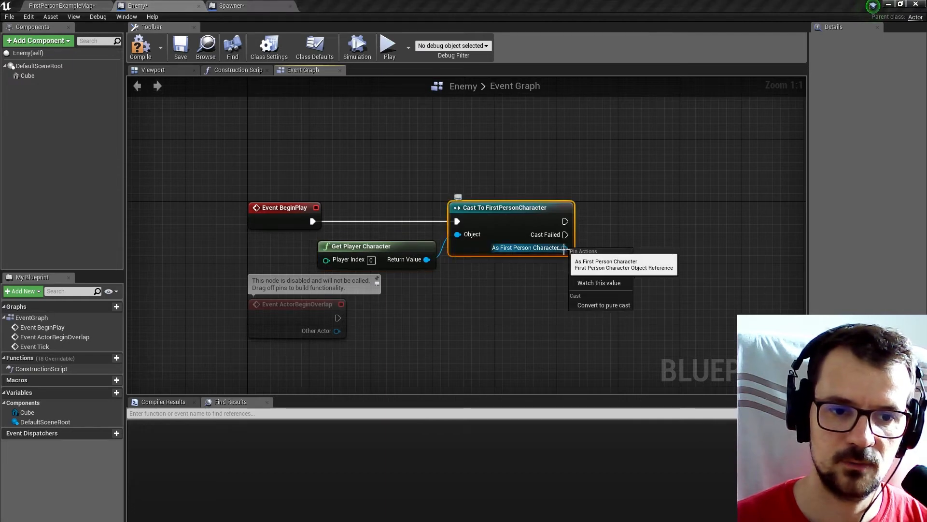
pyautogui.click(586, 265)
pyautogui.write('PlayerR')
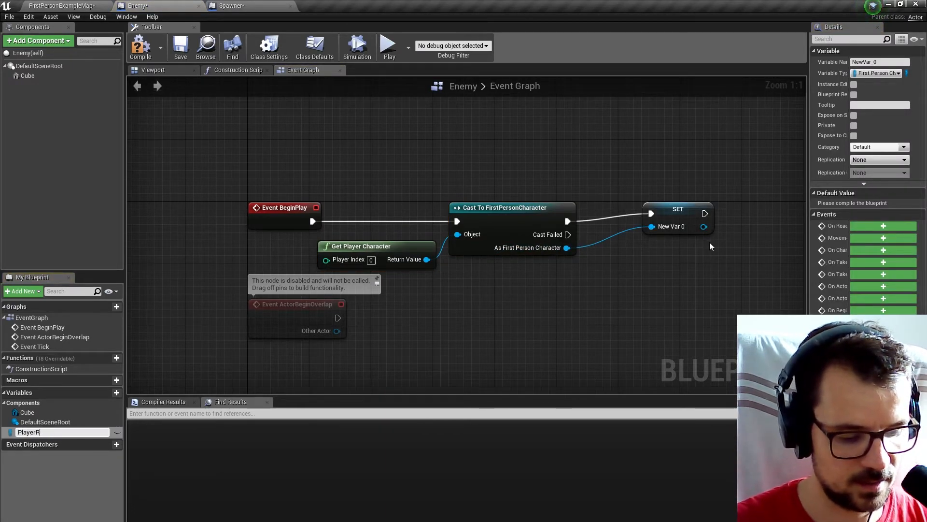
pyautogui.write('ef')
pyautogui.press('Return')
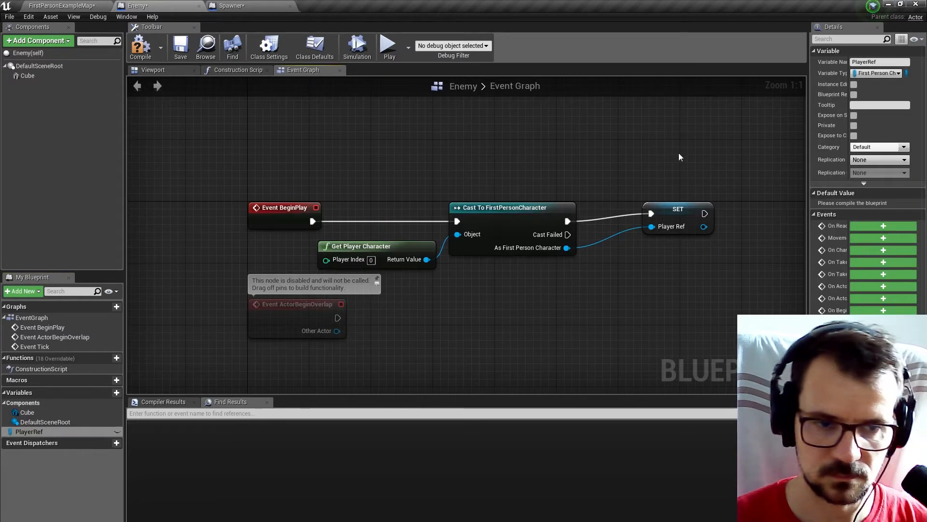
pyautogui.moveTo(661, 209); pyautogui.dragTo(644, 215)
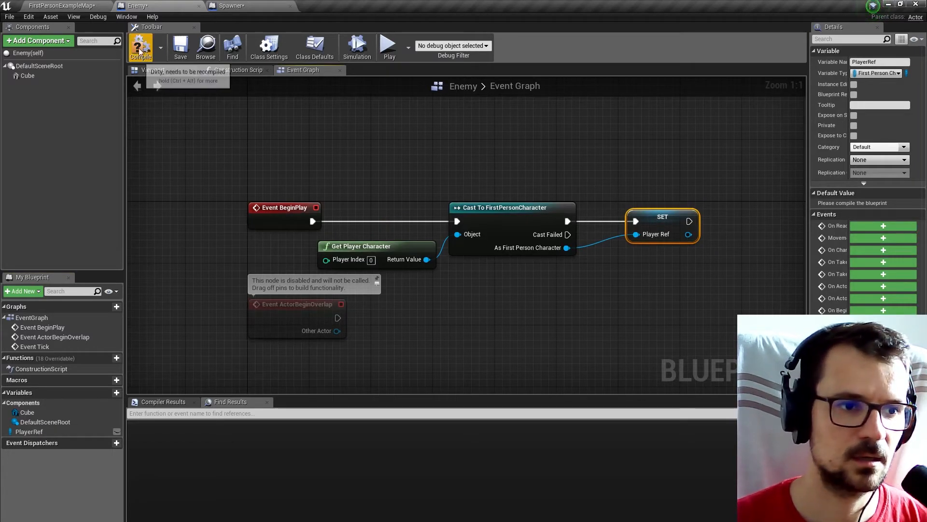
pyautogui.click(157, 54)
pyautogui.click(181, 48)
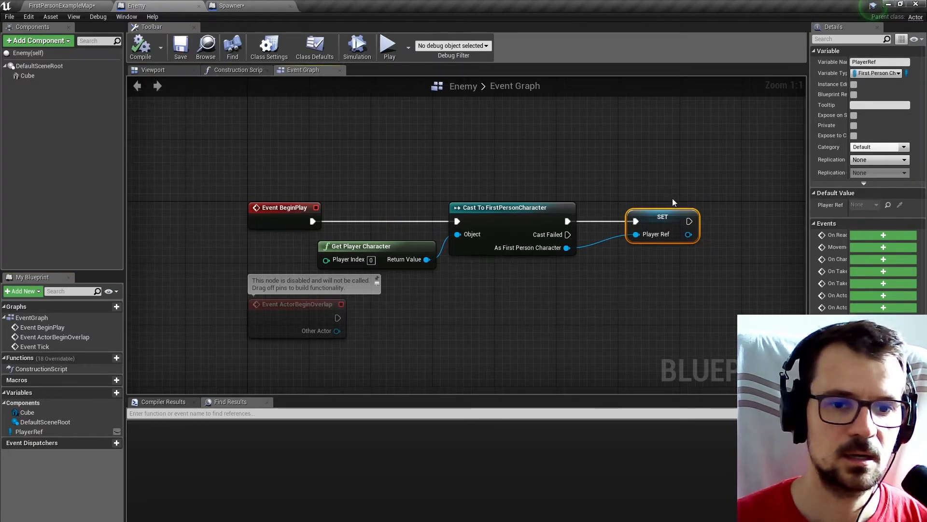
# Place a PlayerRef getter below the BeginPlay logic, near Event Tick, and feed it into a new GetActorLocation node.
pyautogui.click(732, 274)
pyautogui.scroll(-4, 686, 285)
pyautogui.moveTo(681, 291); pyautogui.dragTo(509, 202, button='right')
pyautogui.scroll(1, 490, 181)
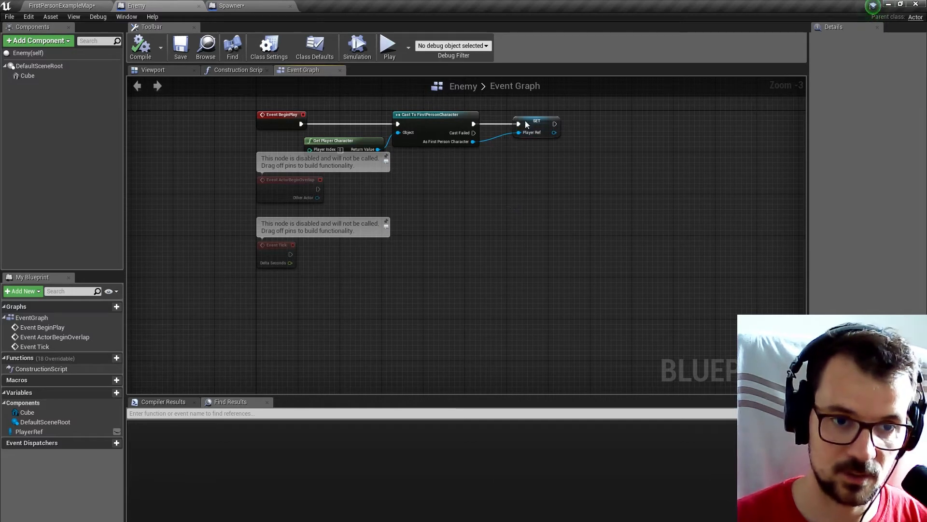
pyautogui.keyDown('ctrl'); pyautogui.moveTo(31, 431); pyautogui.dragTo(386, 285); pyautogui.keyUp('ctrl')
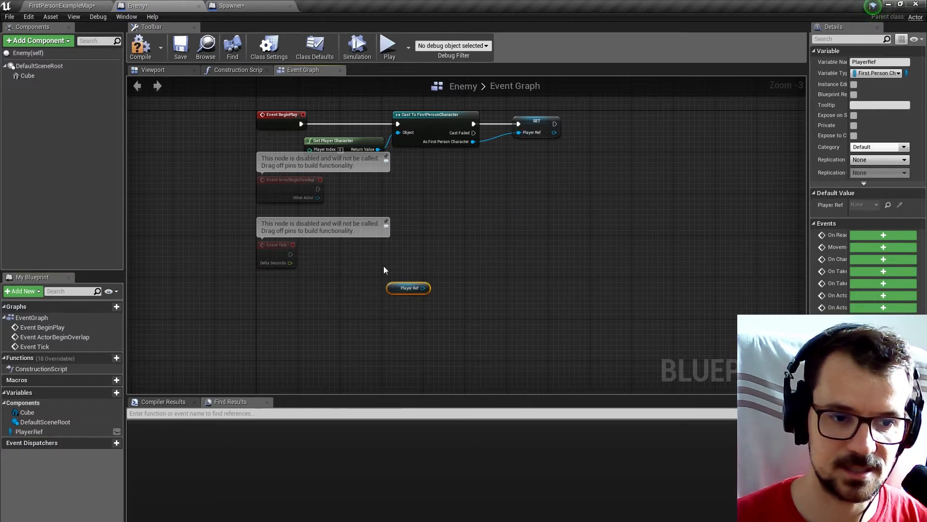
pyautogui.scroll(3, 400, 300)
pyautogui.moveTo(464, 300); pyautogui.dragTo(406, 300, button='right')
pyautogui.moveTo(373, 281); pyautogui.dragTo(416, 277)
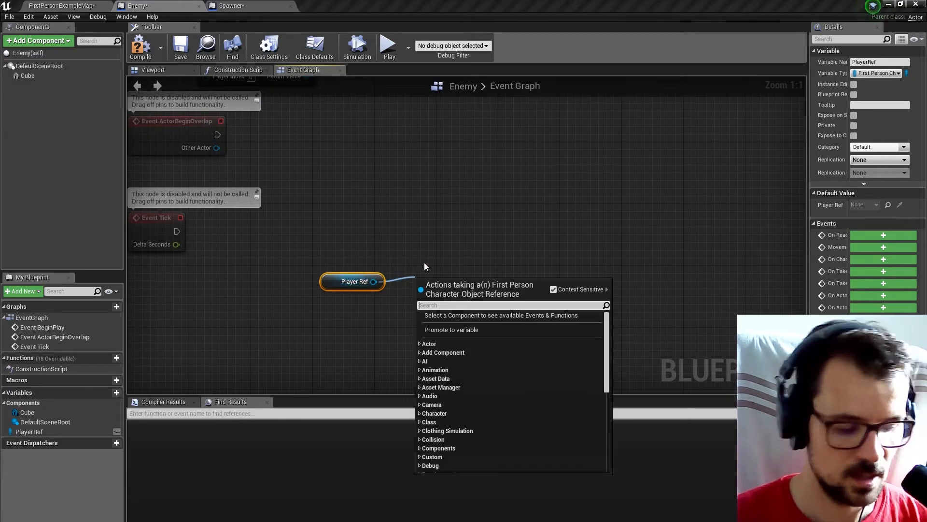
pyautogui.write('getac')
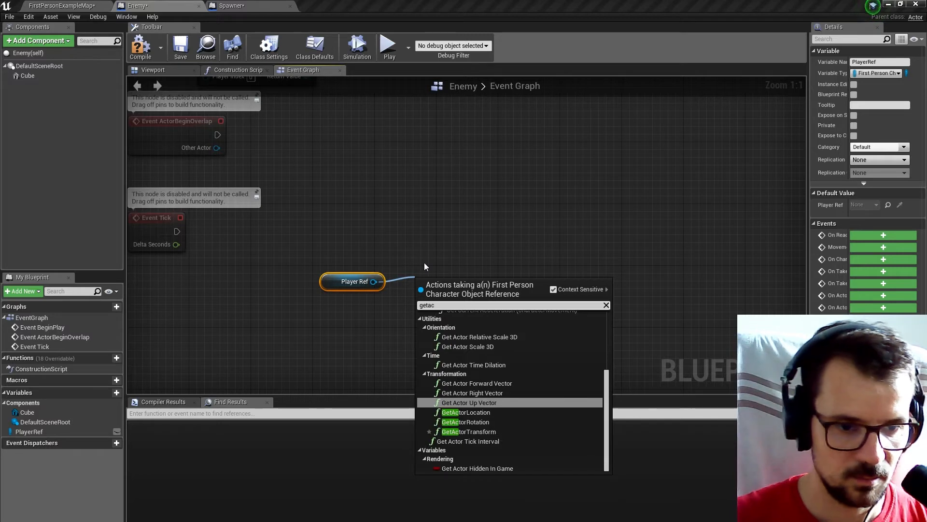
pyautogui.click(466, 412)
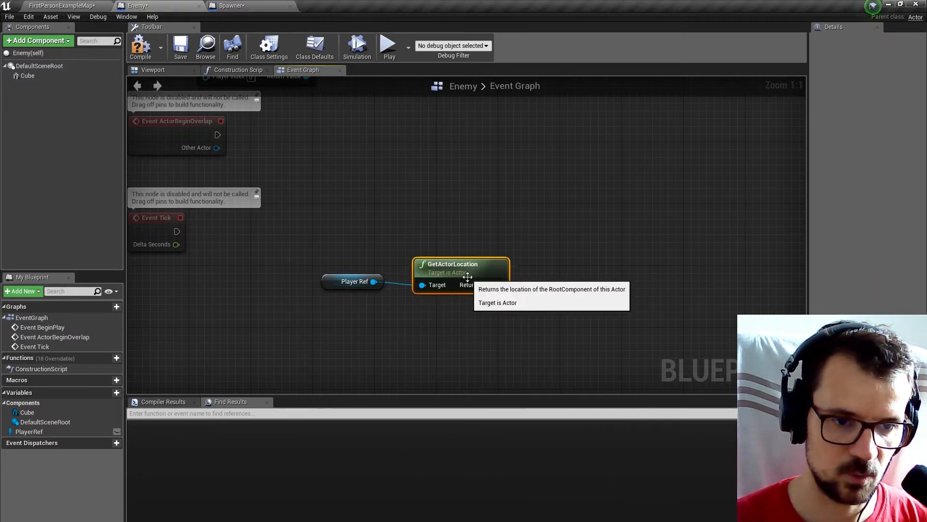
# Add a second GetActorLocation node targeting self, placed above the player's location node, and tidy the Player Ref getter.
pyautogui.hotkey('ctrl', 'v')
pyautogui.moveTo(470, 190); pyautogui.dragTo(431, 216)
pyautogui.moveTo(371, 197); pyautogui.dragTo(396, 202)
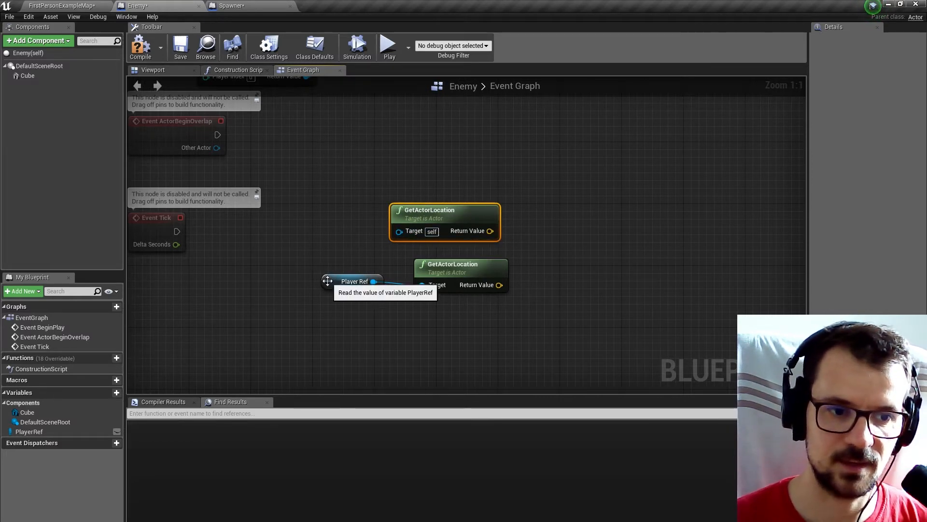
pyautogui.moveTo(329, 284); pyautogui.dragTo(344, 291)
# Add a SetActorLocation node to the Enemy graph and connect Event Tick's execution output to it.
pyautogui.moveTo(610, 203); pyautogui.dragTo(552, 225, button='right')
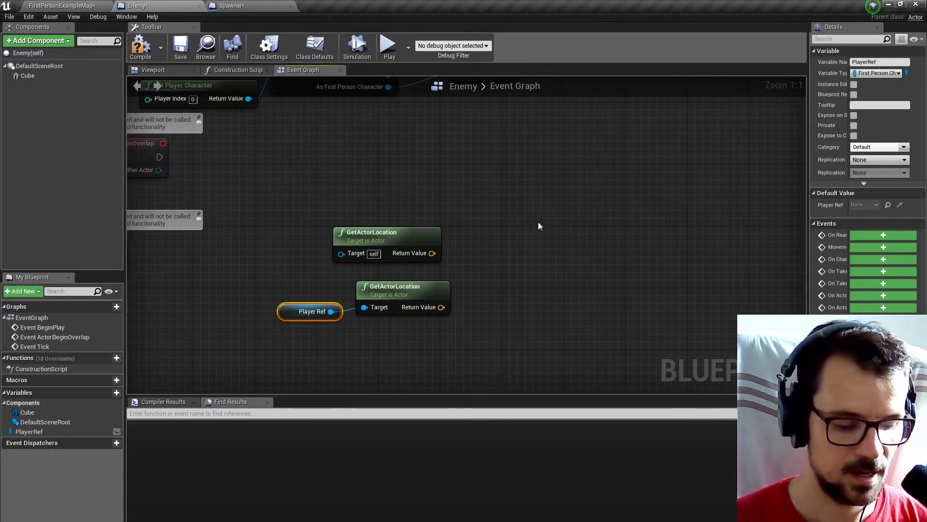
pyautogui.rightClick(538, 223)
pyautogui.write('setu')
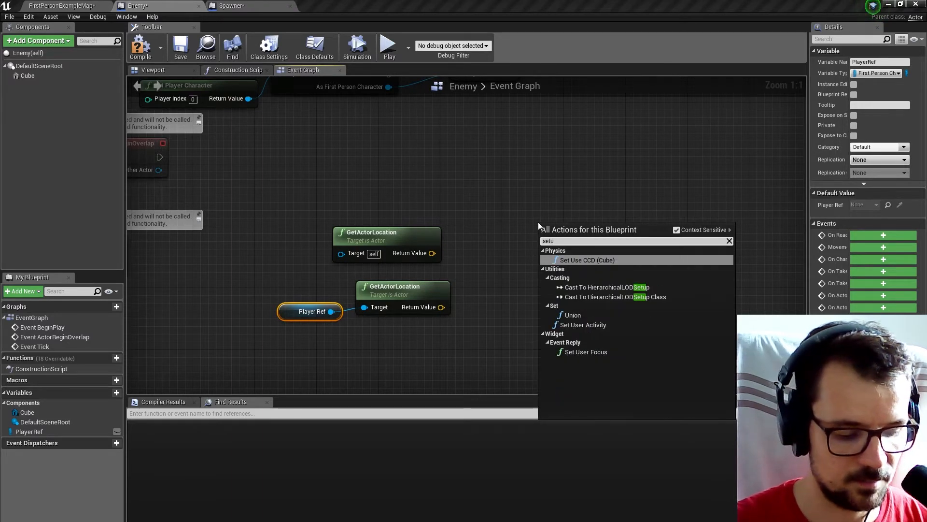
pyautogui.press('BackSpace')
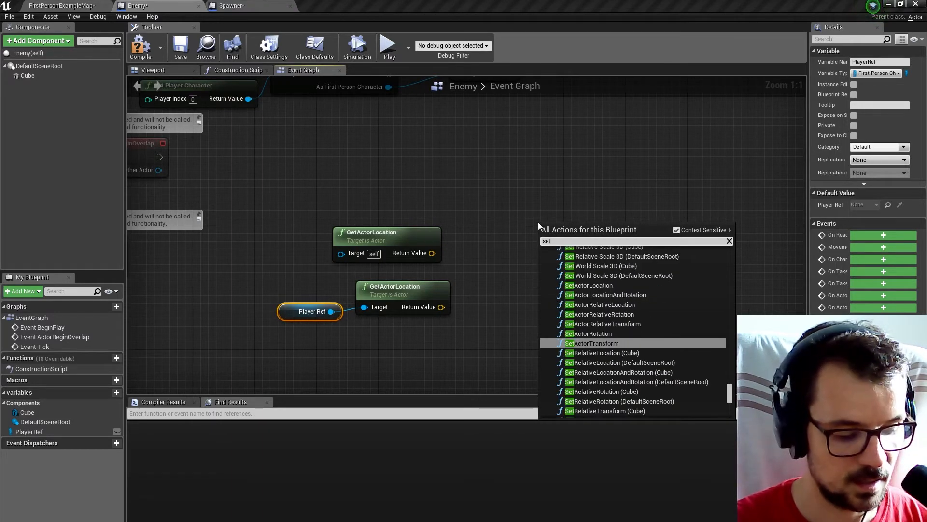
pyautogui.write('act')
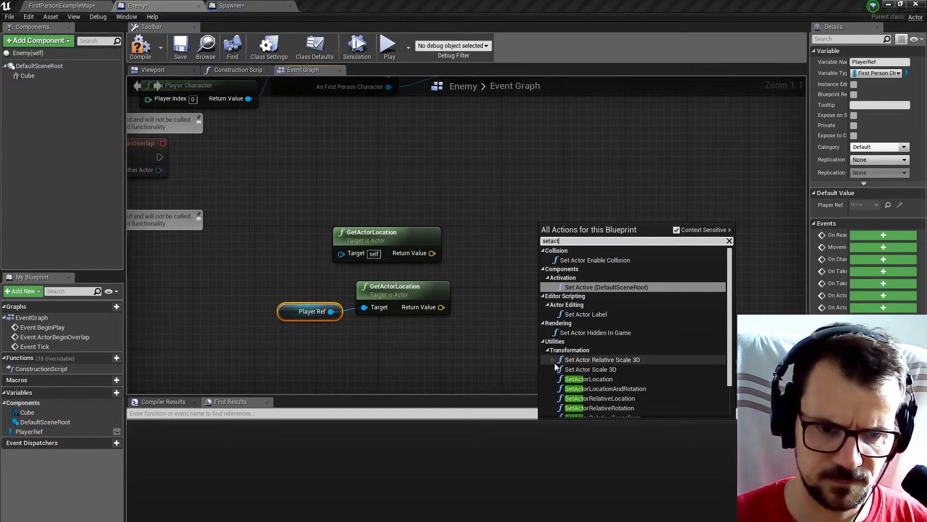
pyautogui.click(585, 380)
pyautogui.moveTo(495, 218); pyautogui.dragTo(591, 210, button='right')
pyautogui.moveTo(213, 245); pyautogui.dragTo(646, 239)
# Feed the enemy's own GetActorLocation result into the Current input of a new VInterp To node.
pyautogui.moveTo(348, 176); pyautogui.dragTo(361, 326)
pyautogui.moveTo(418, 326); pyautogui.dragTo(470, 235, button='right')
pyautogui.click(470, 234)
pyautogui.moveTo(438, 192); pyautogui.dragTo(496, 208)
pyautogui.write('vin')
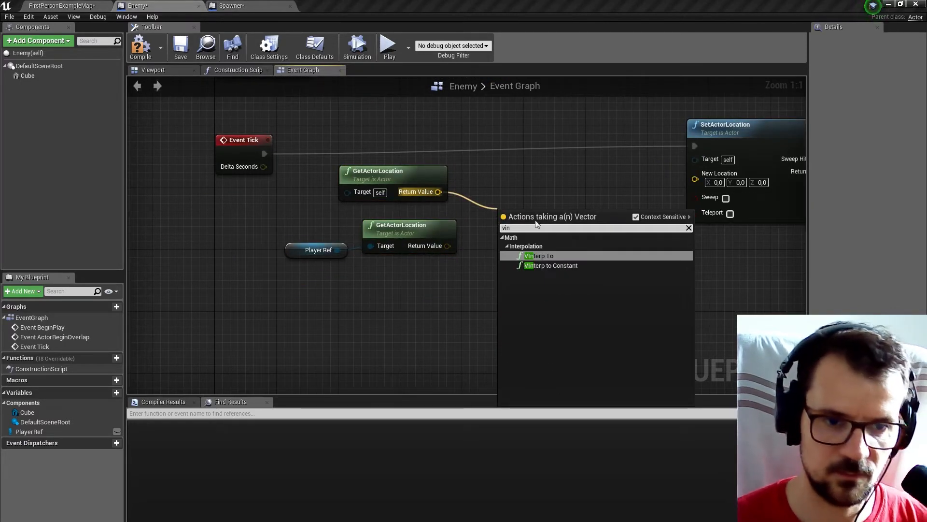
pyautogui.click(542, 255)
pyautogui.moveTo(538, 215); pyautogui.dragTo(555, 192)
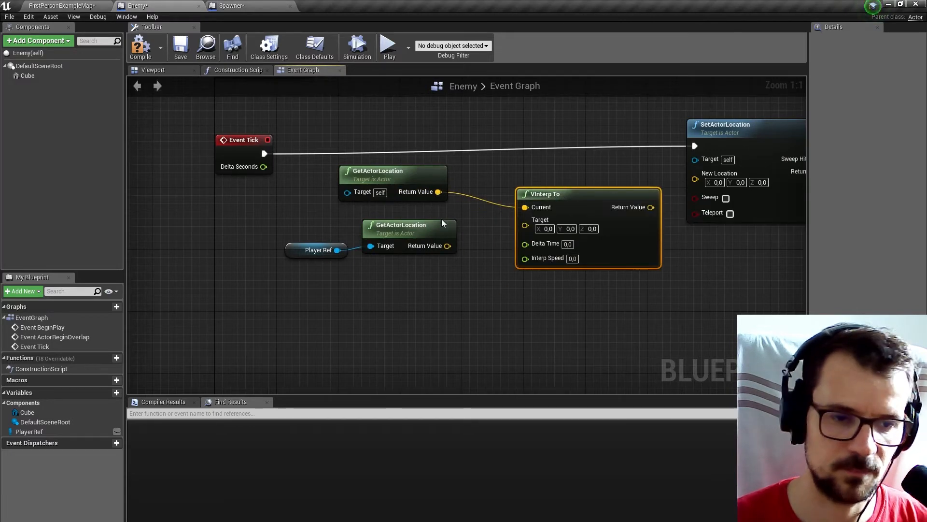
# Connect the player's location to VInterp To's Target and the interpolated result to SetActorLocation's New Location, and tidy the location nodes.
pyautogui.moveTo(447, 246); pyautogui.dragTo(525, 220)
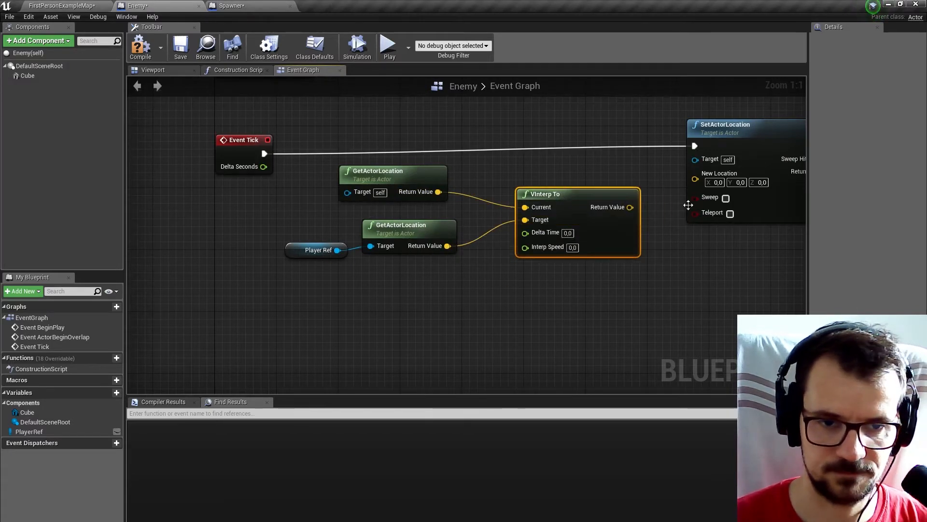
pyautogui.moveTo(624, 207); pyautogui.dragTo(696, 178)
pyautogui.moveTo(408, 177); pyautogui.dragTo(423, 178)
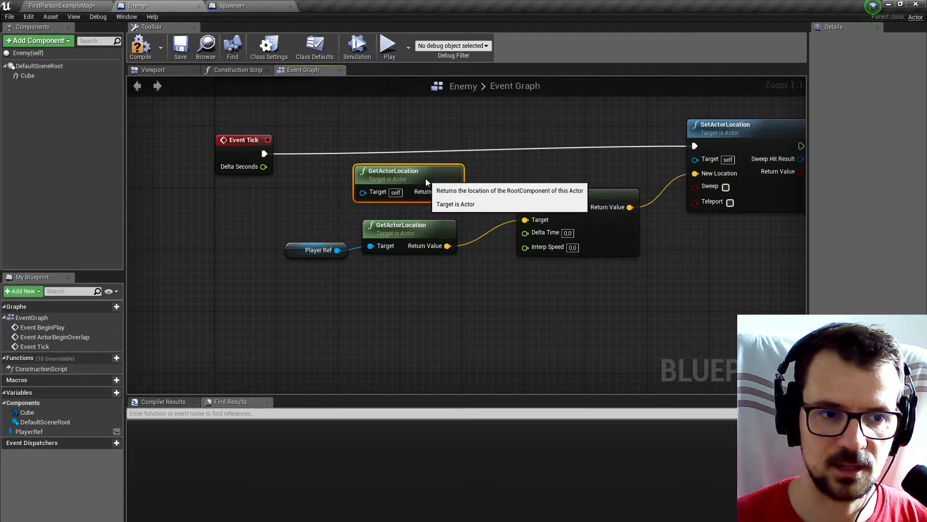
pyautogui.moveTo(327, 166); pyautogui.dragTo(420, 179)
pyautogui.moveTo(466, 198); pyautogui.dragTo(476, 201)
pyautogui.moveTo(282, 225); pyautogui.dragTo(461, 273)
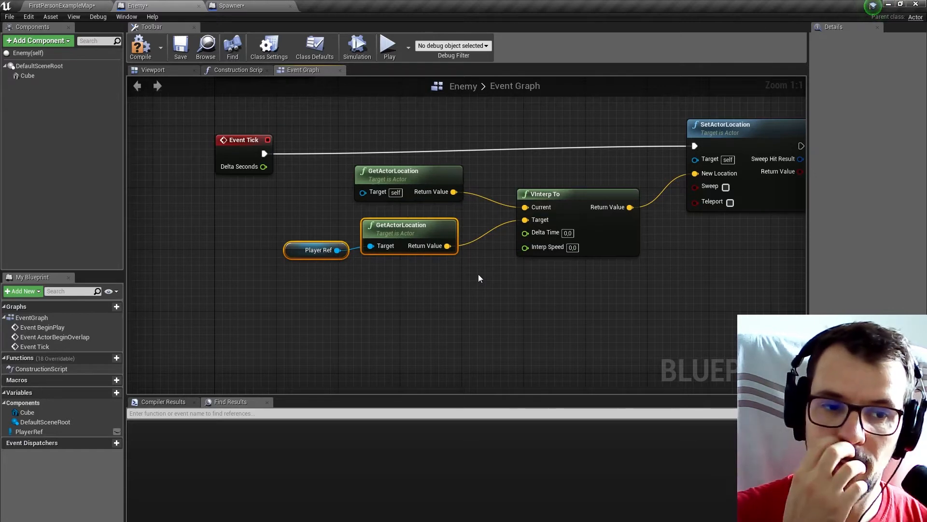
pyautogui.moveTo(485, 277); pyautogui.dragTo(470, 276, button='right')
# Connect Event Tick's Delta Seconds to VInterp To's Delta Time and set the Interp Speed to 1.
pyautogui.moveTo(248, 167); pyautogui.dragTo(516, 235)
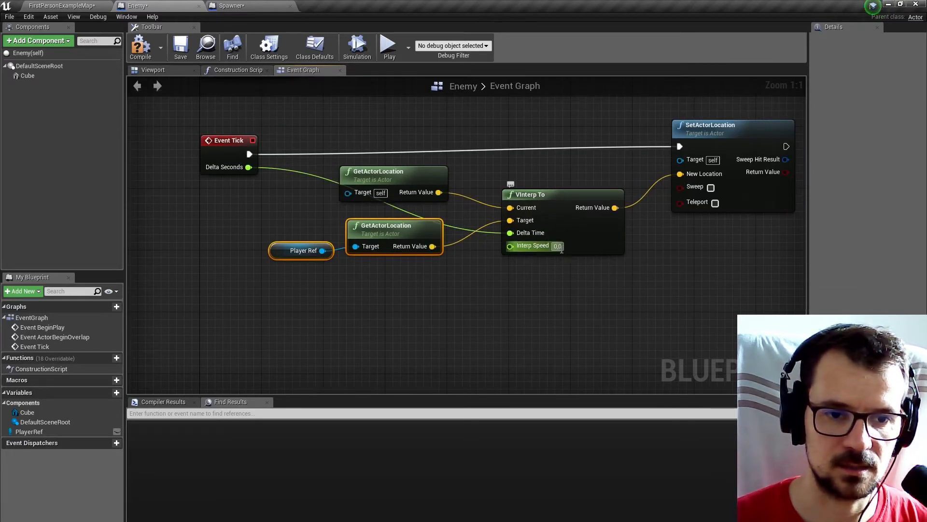
pyautogui.write('1')
pyautogui.click(555, 282)
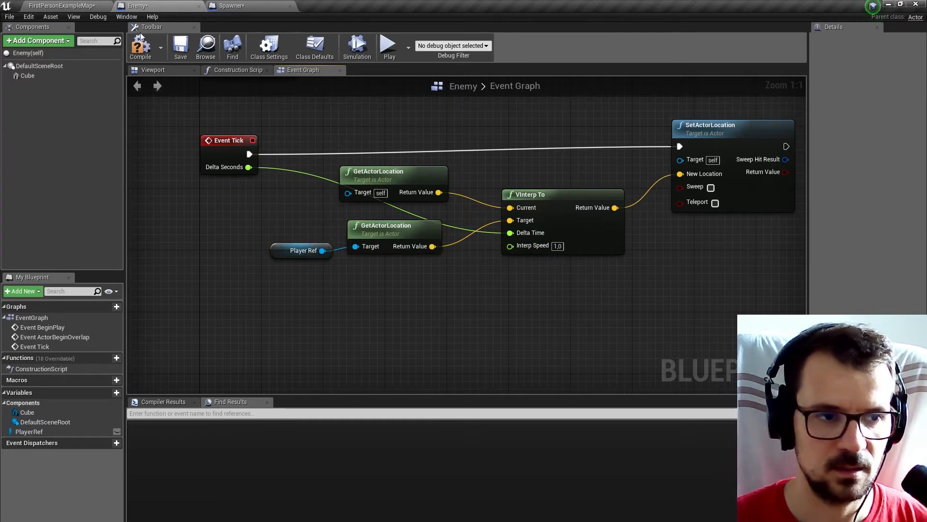
# Play-test the FirstPersonExampleMap level to check how the spawned enemy cubes move towards the player.
pyautogui.click(93, 7)
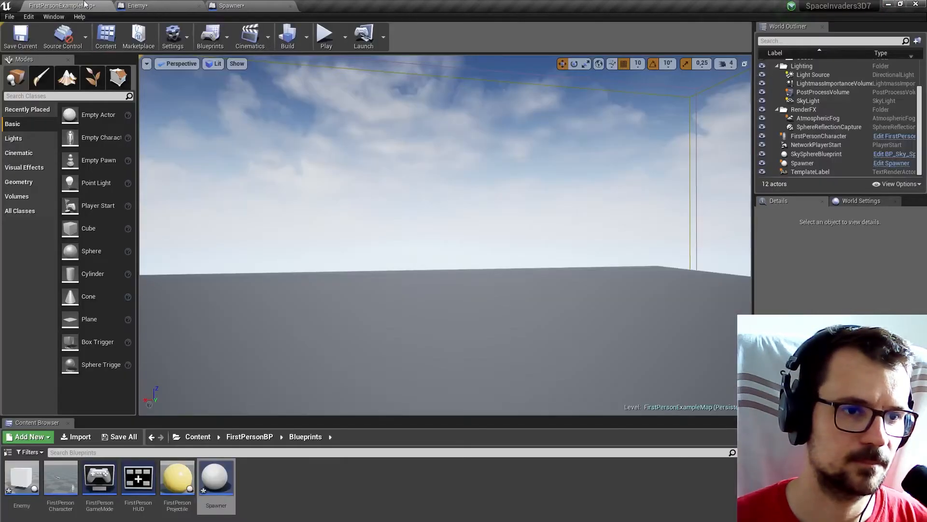
pyautogui.click(326, 34)
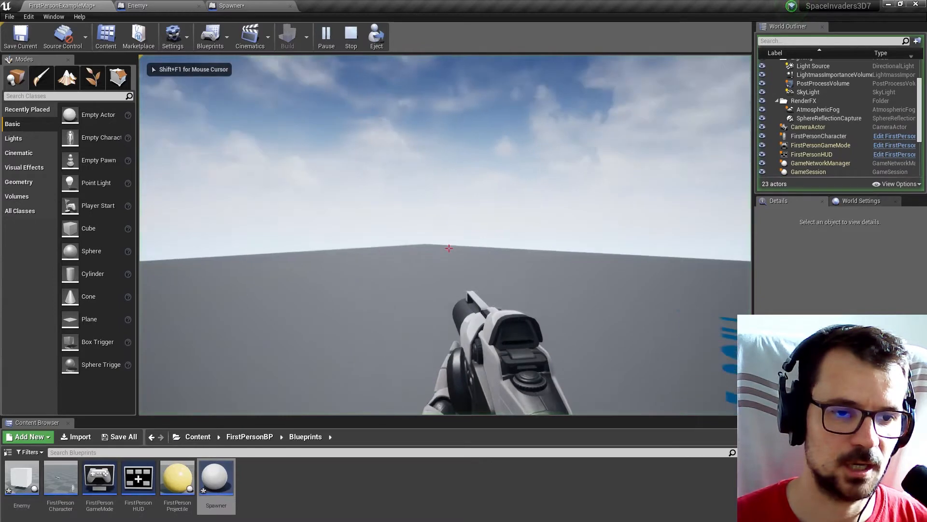
pyautogui.click(515, 180)
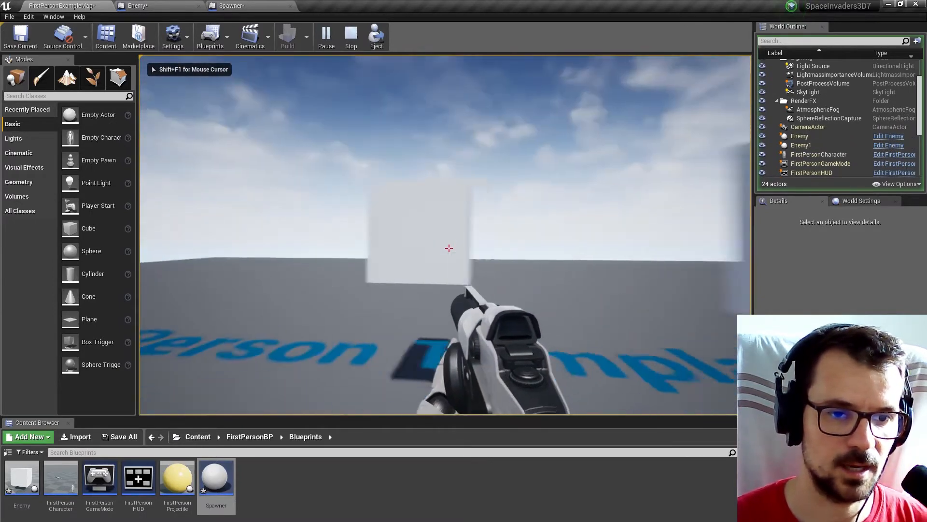
pyautogui.press('s')
pyautogui.press('d')
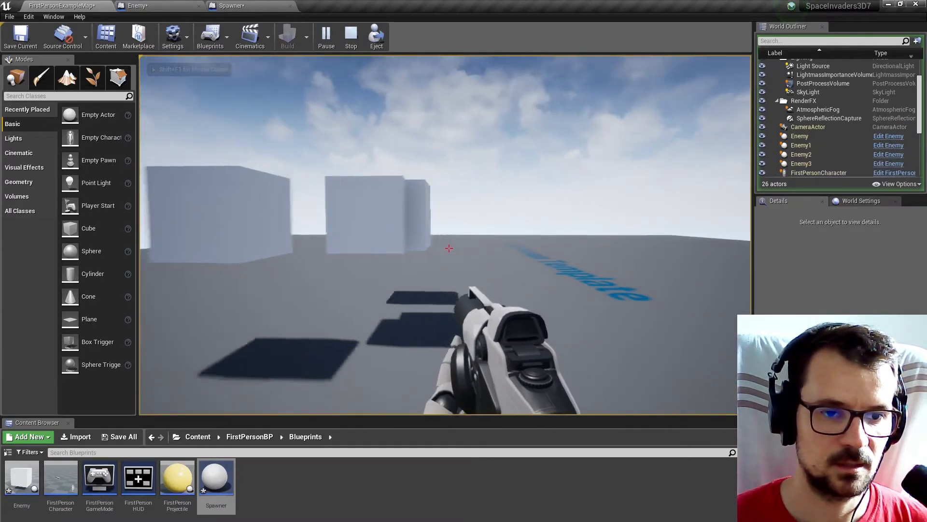
pyautogui.press('d')
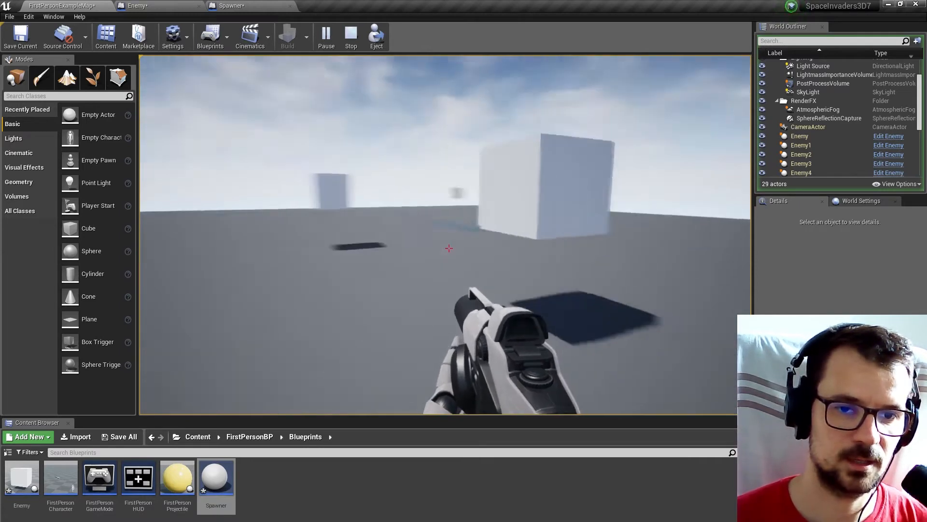
pyautogui.press('s')
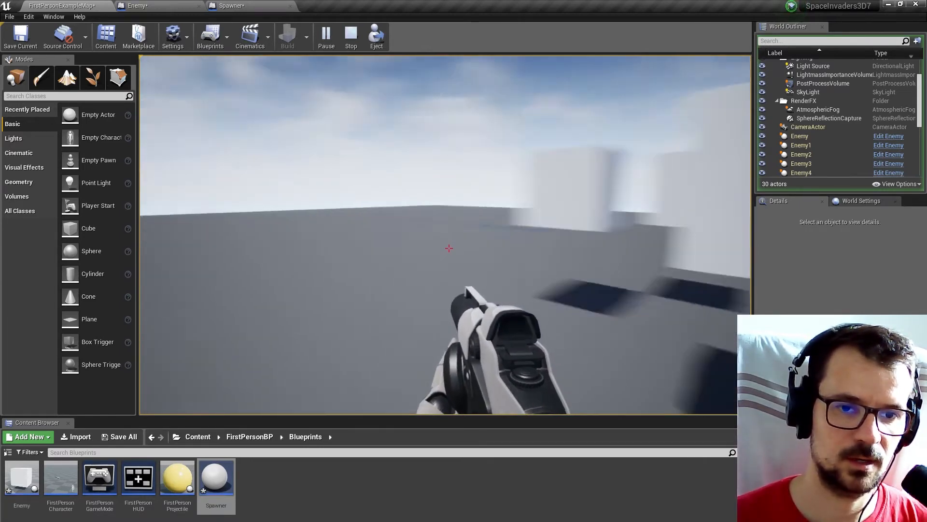
pyautogui.hotkey('shift', 'F1')
pyautogui.press('Escape')
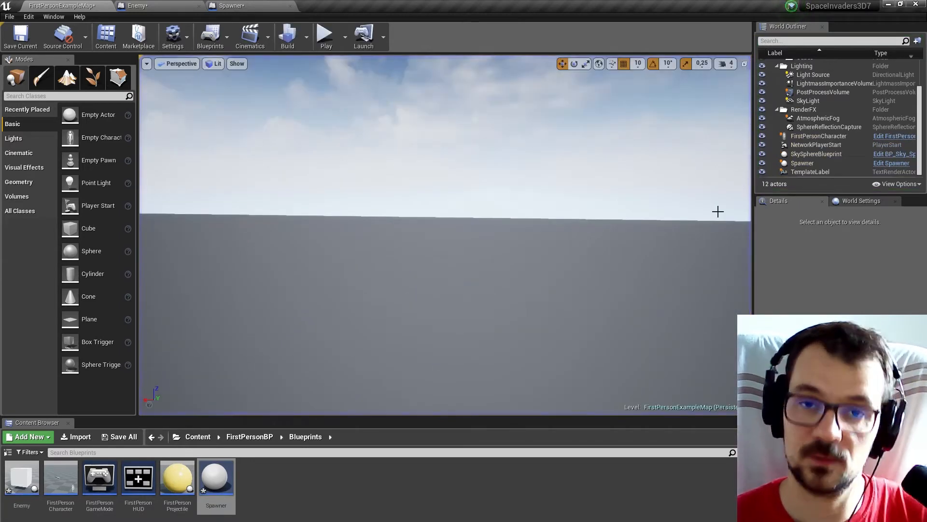
# Align the Enemy graph's SetActorLocation, VInterp To, Player Ref and location nodes as a group with Event Tick.
pyautogui.click(150, 4)
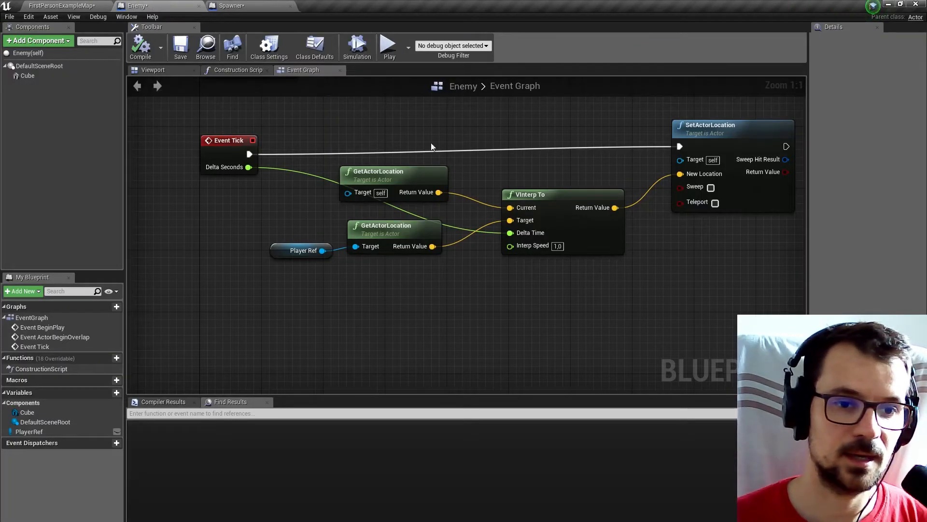
pyautogui.moveTo(318, 177); pyautogui.dragTo(672, 314)
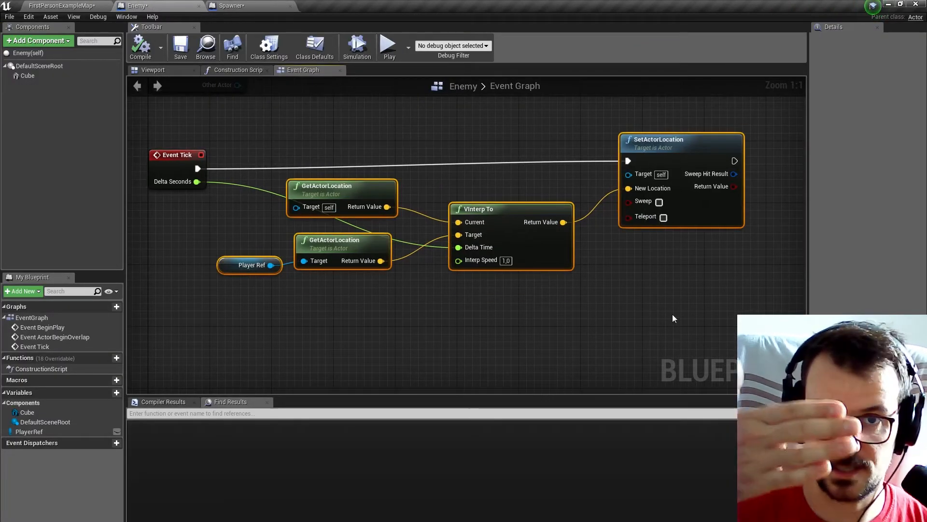
pyautogui.moveTo(659, 152); pyautogui.dragTo(667, 159)
pyautogui.moveTo(530, 148); pyautogui.dragTo(464, 164, button='right')
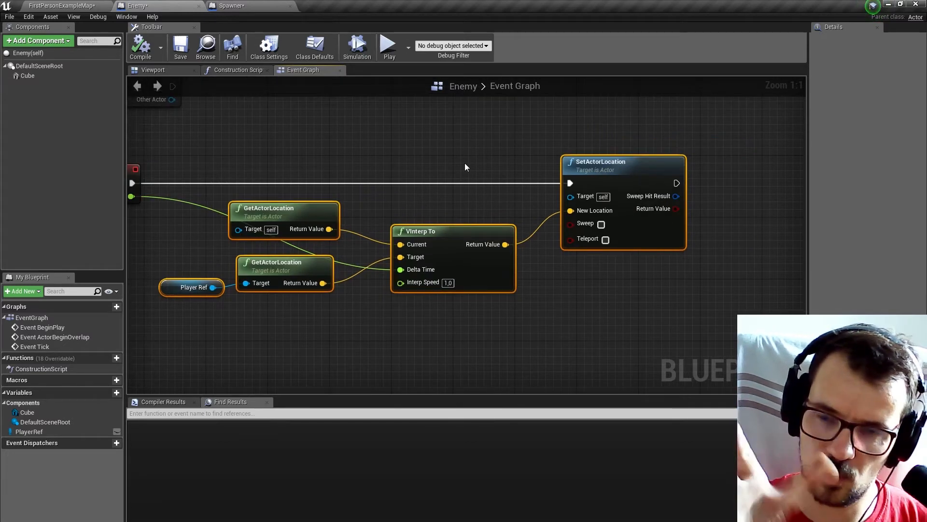
# Add a Find Look at Rotation node beside SetActorLocation in the Enemy event graph.
pyautogui.moveTo(526, 145); pyautogui.dragTo(318, 171, button='right')
pyautogui.click(618, 151)
pyautogui.click(441, 208)
pyautogui.moveTo(558, 182); pyautogui.dragTo(502, 201, button='right')
pyautogui.rightClick(483, 213)
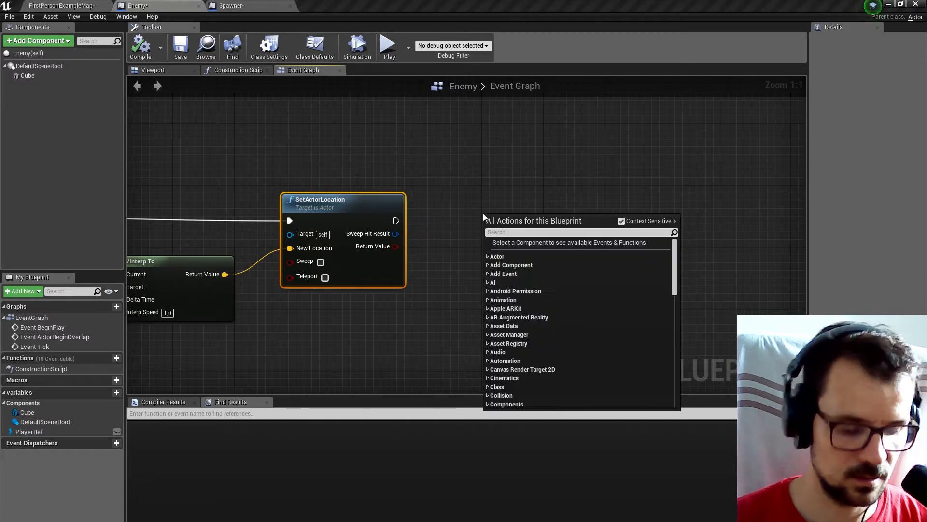
pyautogui.write('find')
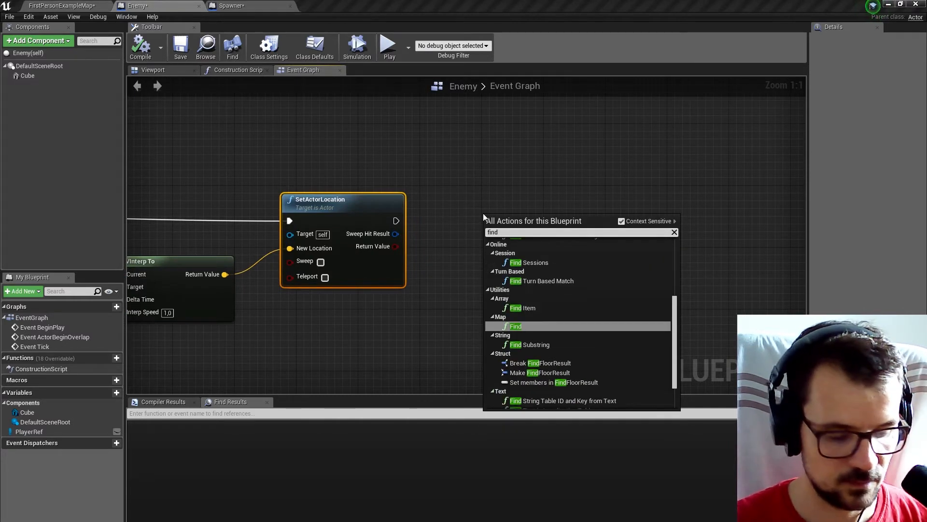
pyautogui.write('lo')
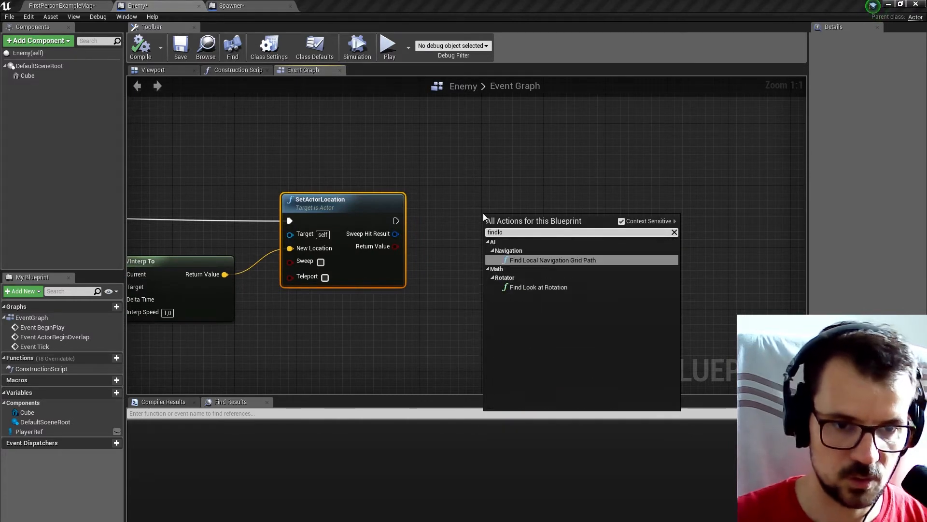
pyautogui.click(555, 288)
pyautogui.moveTo(563, 190); pyautogui.dragTo(486, 195, button='right')
pyautogui.moveTo(442, 237); pyautogui.dragTo(495, 275)
# Duplicate the Player Ref and both GetActorLocation nodes, placing the copies below SetActorLocation.
pyautogui.moveTo(319, 282); pyautogui.dragTo(639, 184, button='right')
pyautogui.moveTo(237, 225); pyautogui.dragTo(314, 241, button='right')
pyautogui.moveTo(222, 172); pyautogui.dragTo(387, 282)
pyautogui.hotkey('ctrl', 'v')
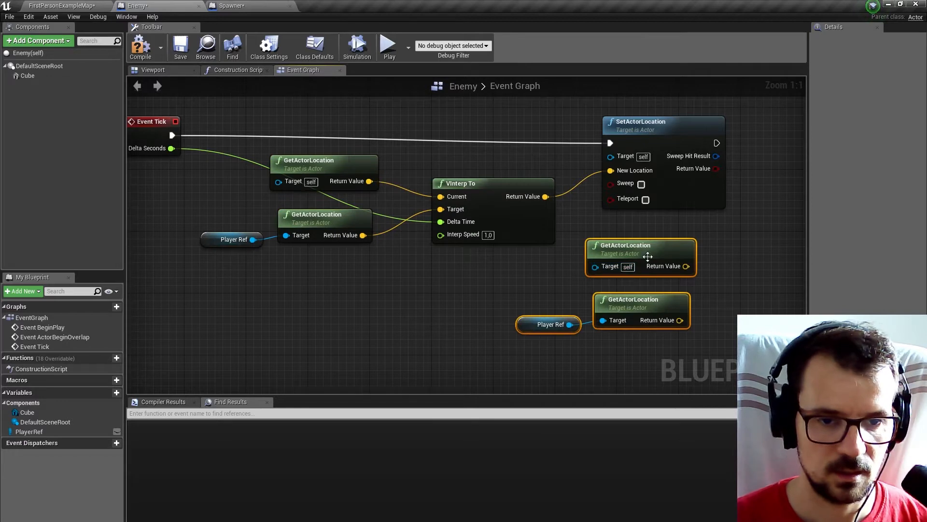
pyautogui.moveTo(671, 233); pyautogui.dragTo(367, 244, button='right')
# Connect the copied enemy location to Find Look at Rotation's Start and the copied player location to its Target.
pyautogui.moveTo(363, 257); pyautogui.dragTo(519, 258)
pyautogui.moveTo(576, 247); pyautogui.dragTo(466, 237, button='right')
pyautogui.moveTo(485, 186); pyautogui.dragTo(546, 246)
pyautogui.moveTo(425, 266); pyautogui.dragTo(513, 260)
pyautogui.moveTo(420, 321); pyautogui.dragTo(513, 272)
# Add a SetActorRotation node to the execution output of SetActorLocation and place it beyond Find Look at Rotation.
pyautogui.moveTo(301, 144); pyautogui.dragTo(475, 145)
pyautogui.write('setr')
pyautogui.press('BackSpace')
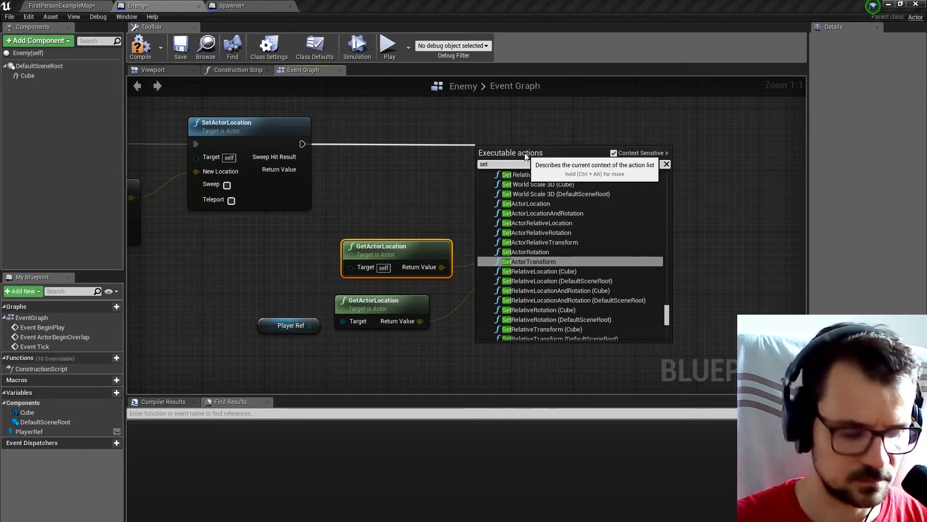
pyautogui.write('act')
pyautogui.scroll(-2, 556, 301)
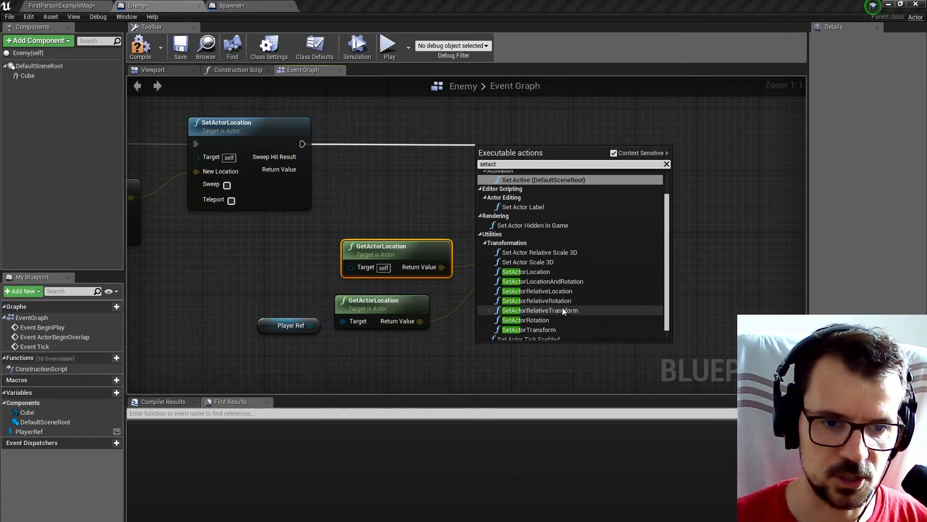
pyautogui.click(552, 319)
pyautogui.moveTo(703, 172); pyautogui.dragTo(728, 158)
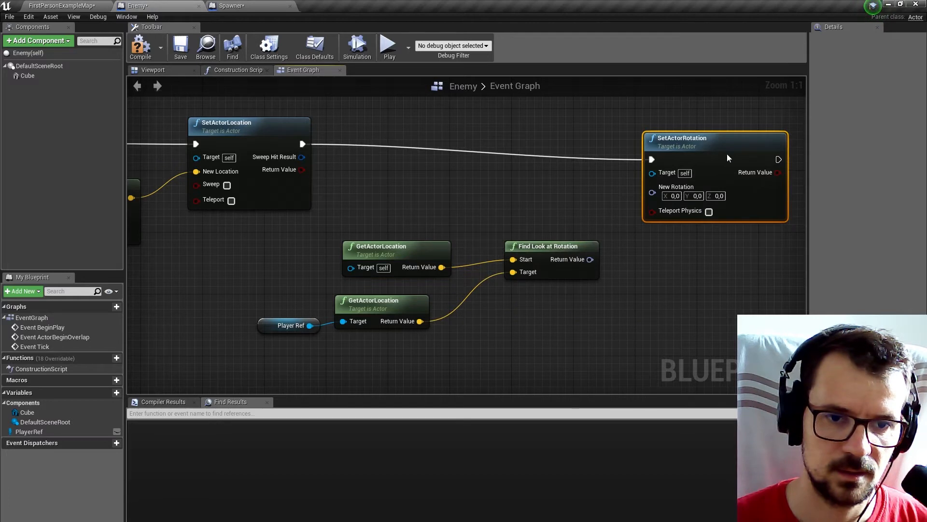
# Connect Find Look at Rotation's Return Value to SetActorRotation's New Rotation and compile the Enemy Blueprint.
pyautogui.moveTo(589, 259); pyautogui.dragTo(656, 195)
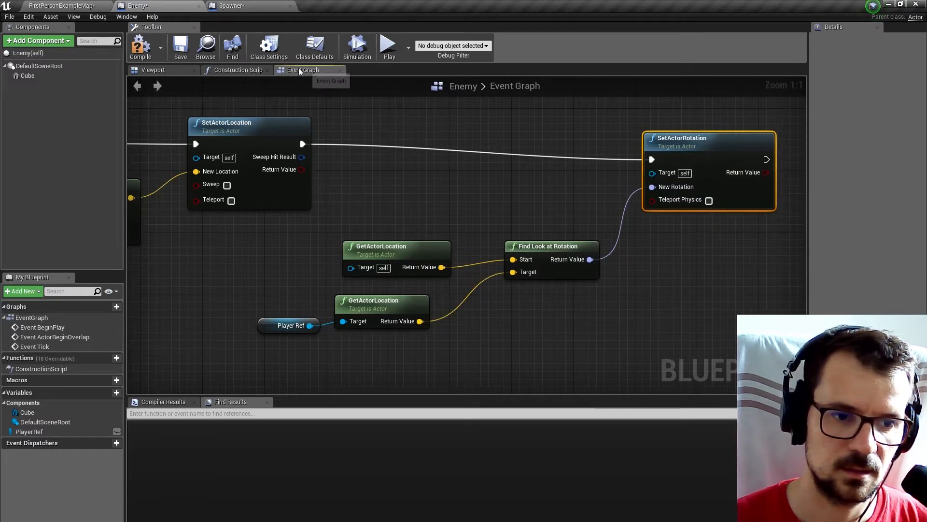
pyautogui.moveTo(330, 216); pyautogui.dragTo(460, 274)
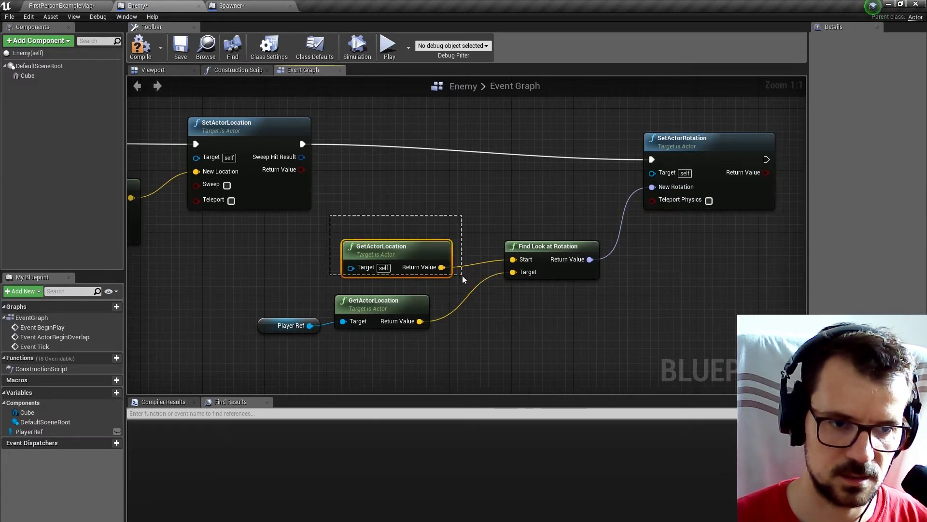
pyautogui.click(140, 45)
# Play-test the FirstPersonExampleMap level to check how the enemy cubes rotate towards the player.
pyautogui.click(60, 5)
pyautogui.click(326, 36)
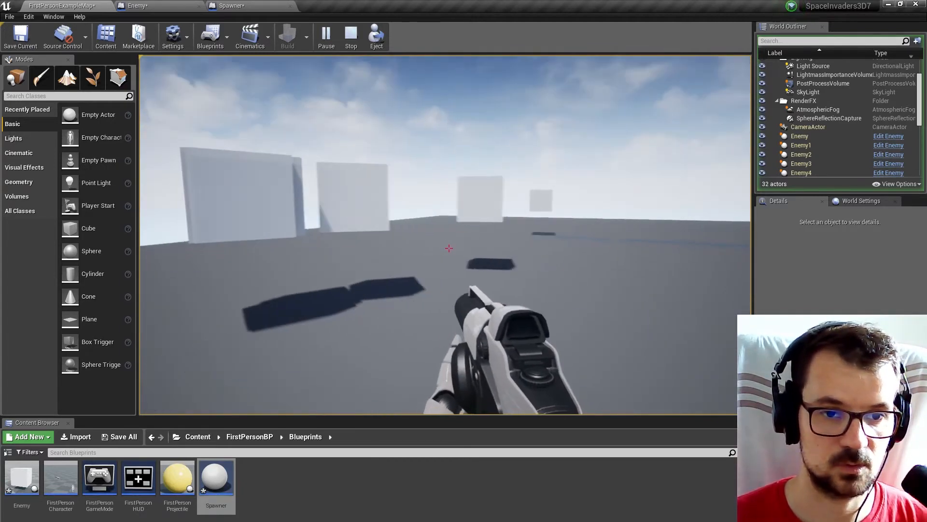
pyautogui.press('Escape')
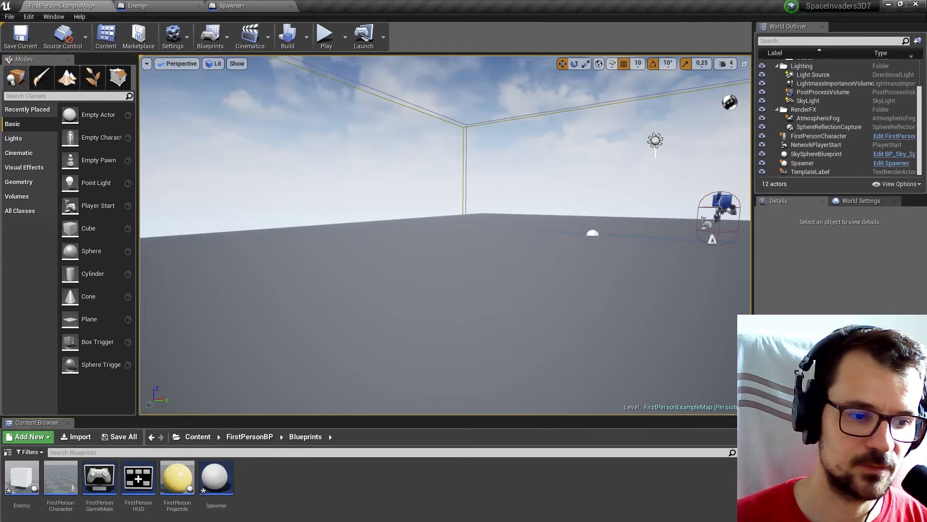
# In the FirstPersonProjectile Blueprint, delete all the physics impulse nodes between Event Hit and DestroyActor.
pyautogui.doubleClick(177, 478)
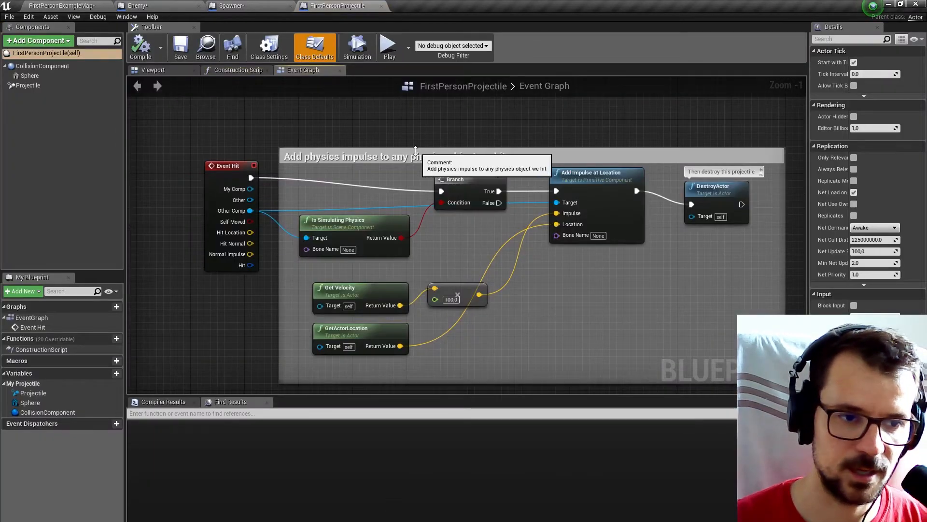
pyautogui.moveTo(227, 166); pyautogui.dragTo(227, 180)
pyautogui.moveTo(338, 175); pyautogui.dragTo(603, 351)
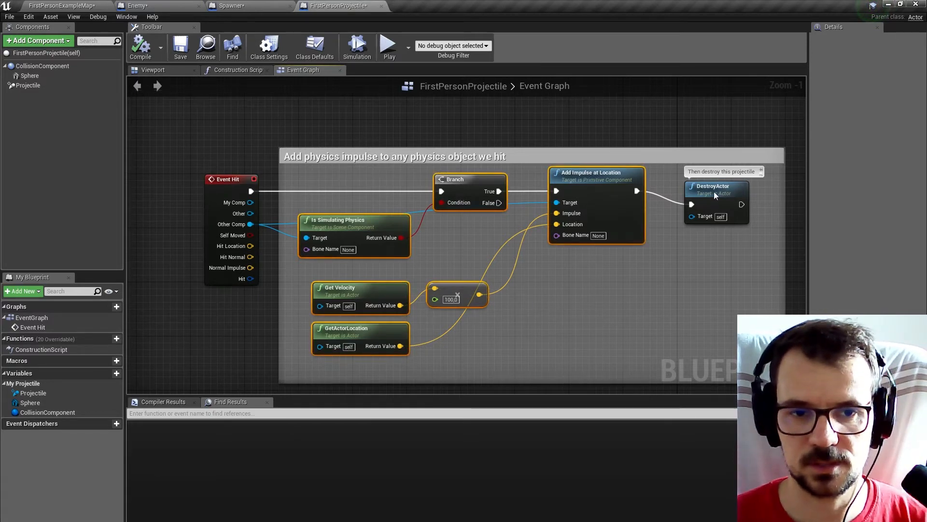
pyautogui.press('Delete')
# Move Event Hit inside the comment box and bring DestroyActor closer to it.
pyautogui.moveTo(711, 192); pyautogui.dragTo(630, 192)
pyautogui.moveTo(220, 181); pyautogui.dragTo(293, 180)
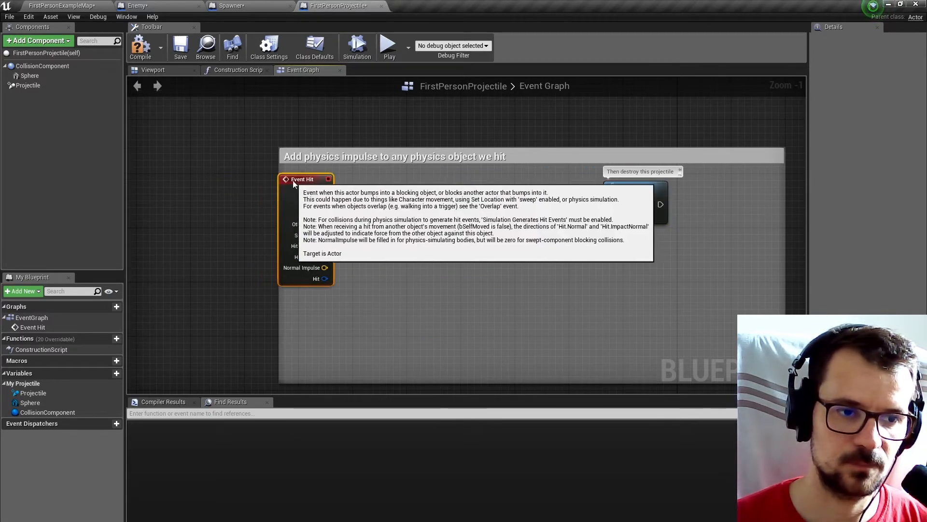
pyautogui.scroll(1, 309, 181)
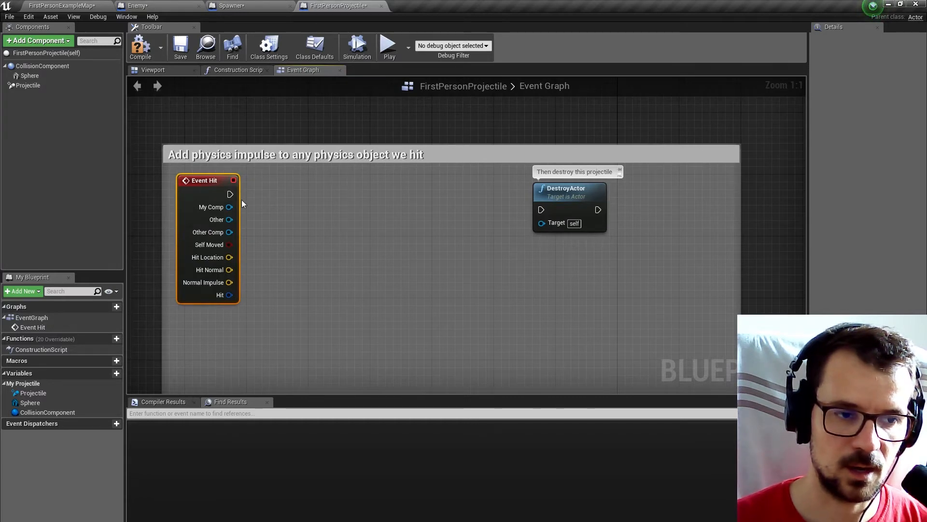
pyautogui.moveTo(587, 215); pyautogui.dragTo(478, 215)
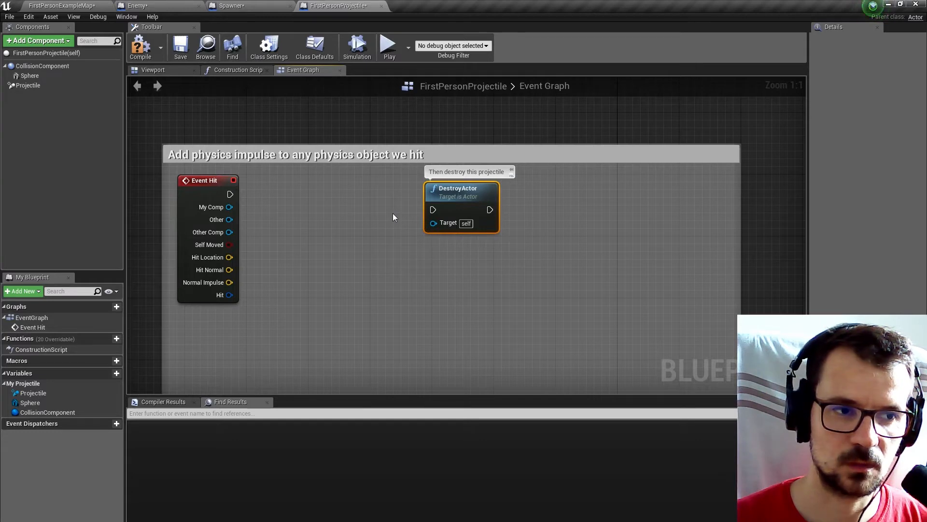
# Add an On Component Hit event for the Cube component in the Enemy Blueprint.
pyautogui.click(163, 5)
pyautogui.moveTo(308, 265); pyautogui.dragTo(479, 232, button='right')
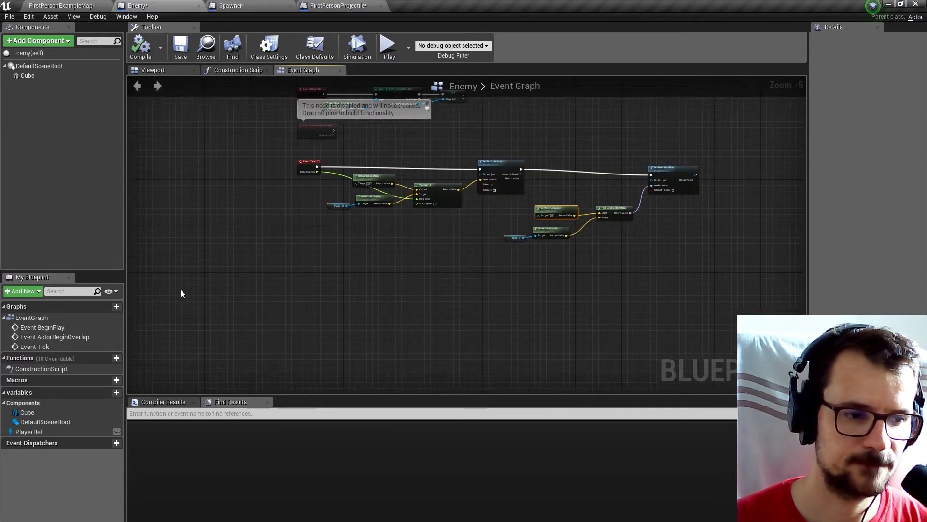
pyautogui.click(27, 76)
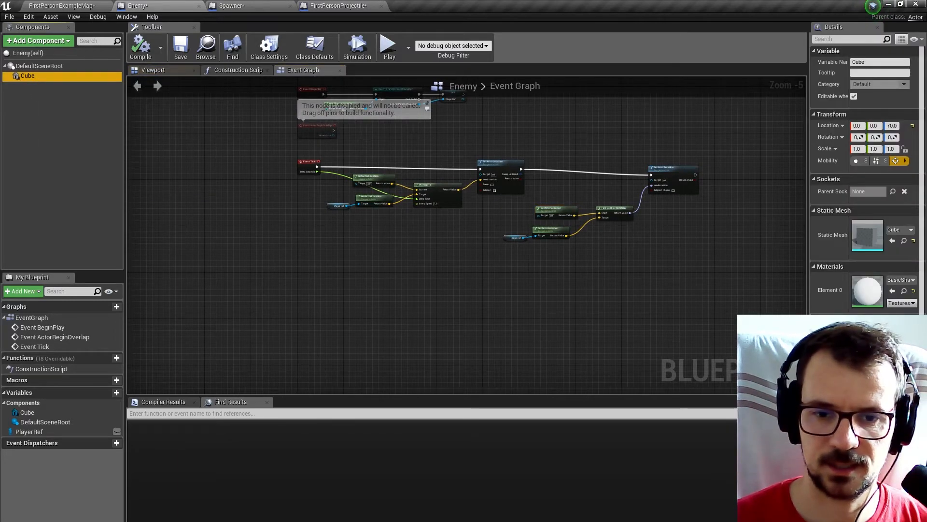
pyautogui.scroll(-10, 865, 193)
pyautogui.scroll(-2, 921, 308)
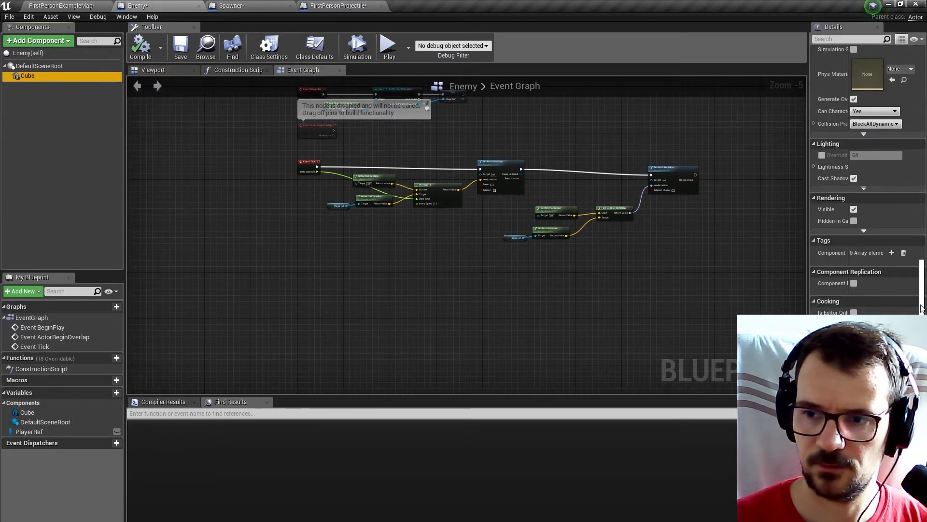
pyautogui.click(924, 310)
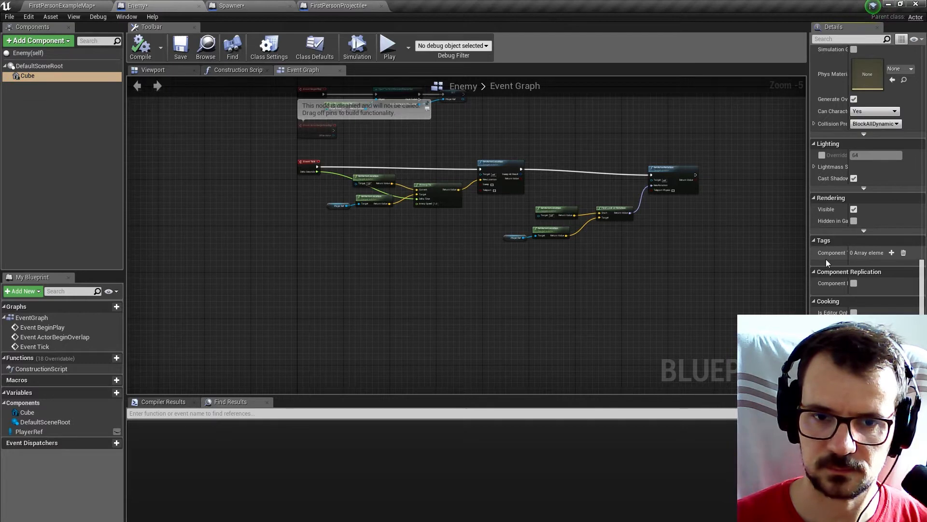
pyautogui.moveTo(808, 260); pyautogui.dragTo(442, 270)
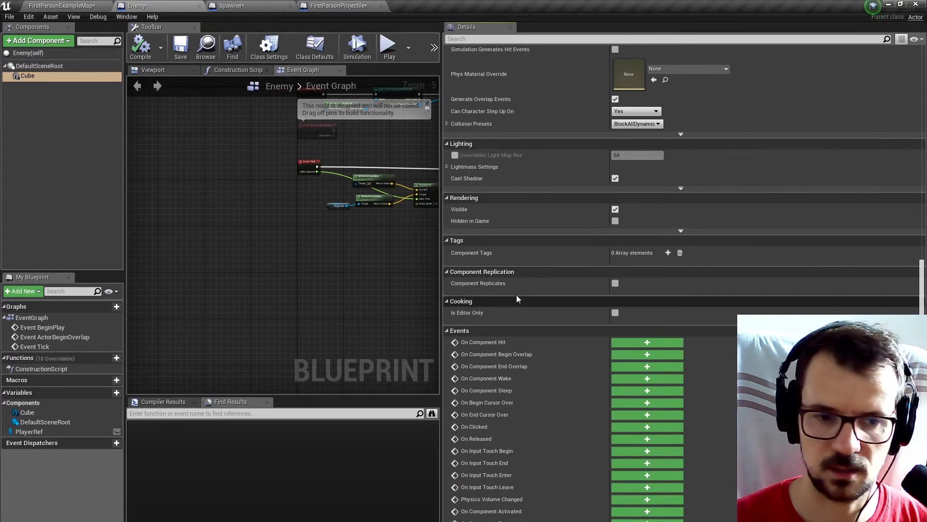
pyautogui.click(637, 346)
pyautogui.moveTo(439, 231); pyautogui.dragTo(810, 233)
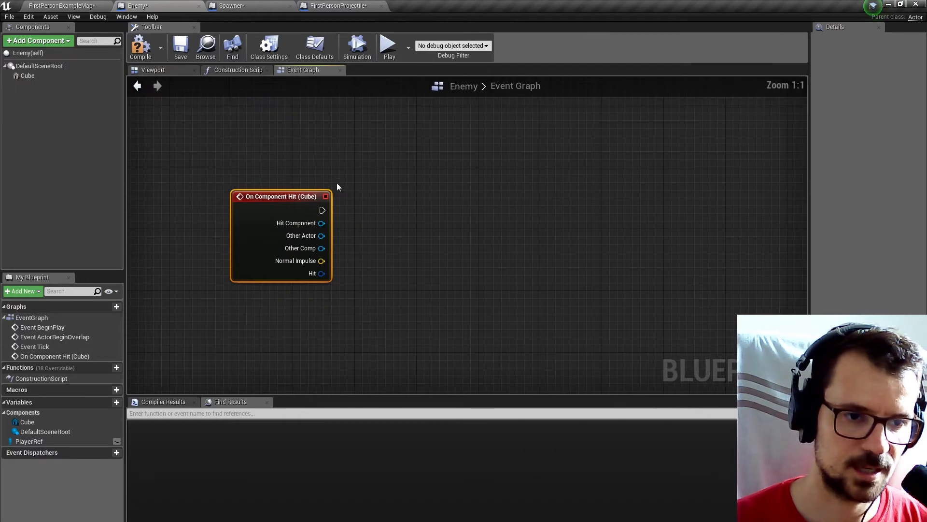
# Cast On Component Hit's Other Actor to FirstPersonProjectile and align the cast node with the event.
pyautogui.moveTo(284, 197); pyautogui.dragTo(300, 197)
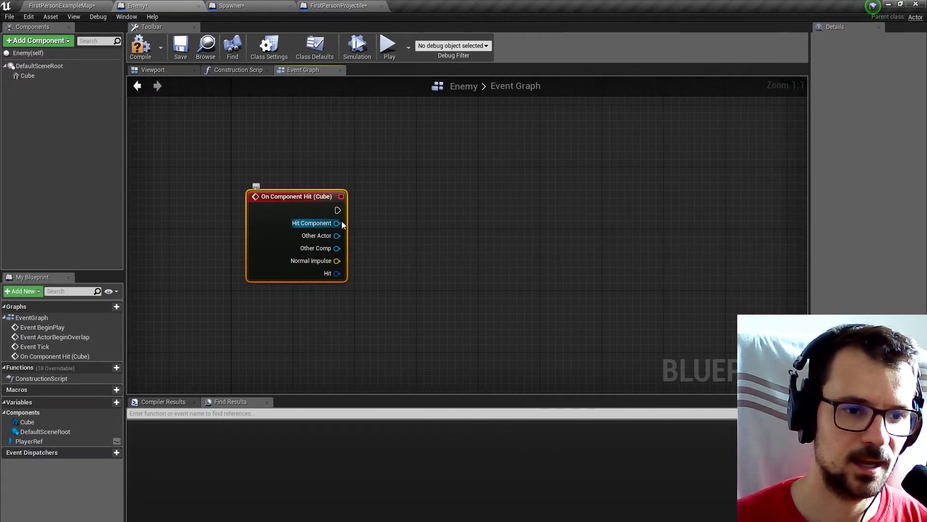
pyautogui.moveTo(340, 236); pyautogui.dragTo(394, 217)
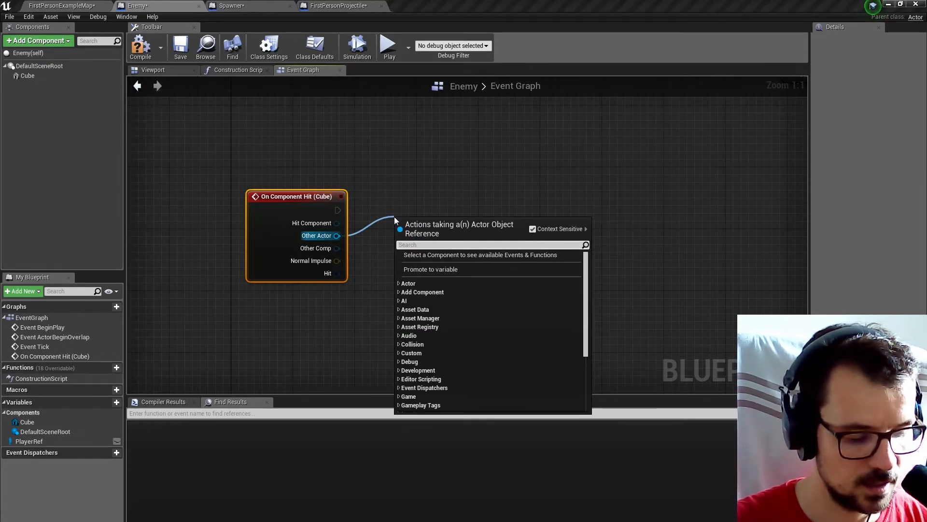
pyautogui.write('ca')
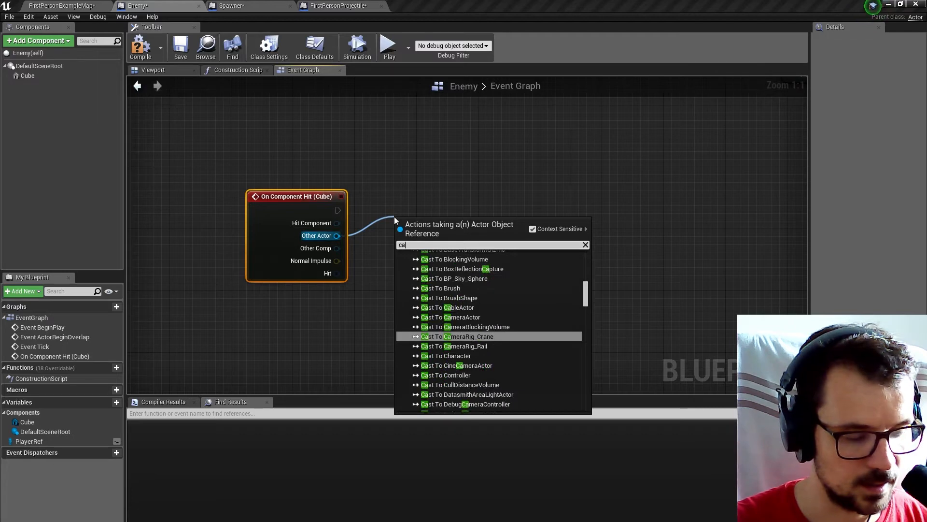
pyautogui.press('BackSpace')
pyautogui.press('BackSpace')
pyautogui.write('proje')
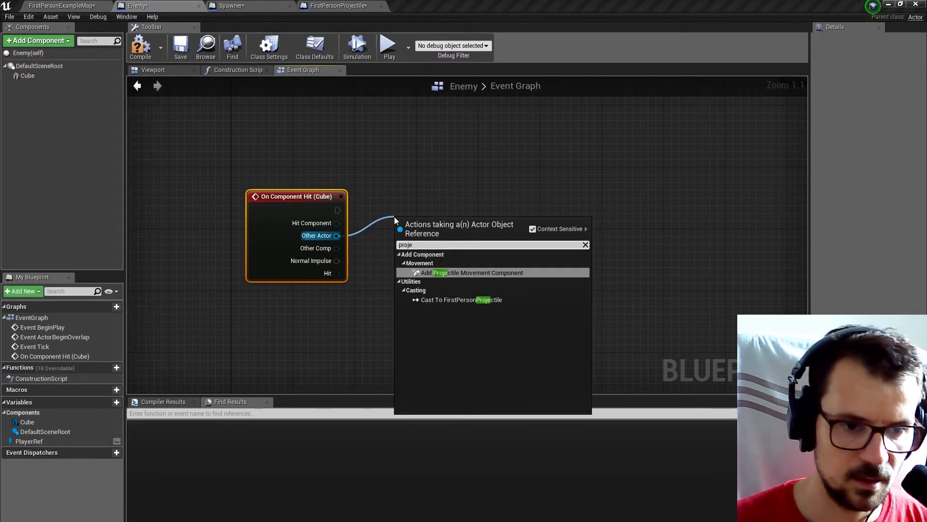
pyautogui.click(435, 299)
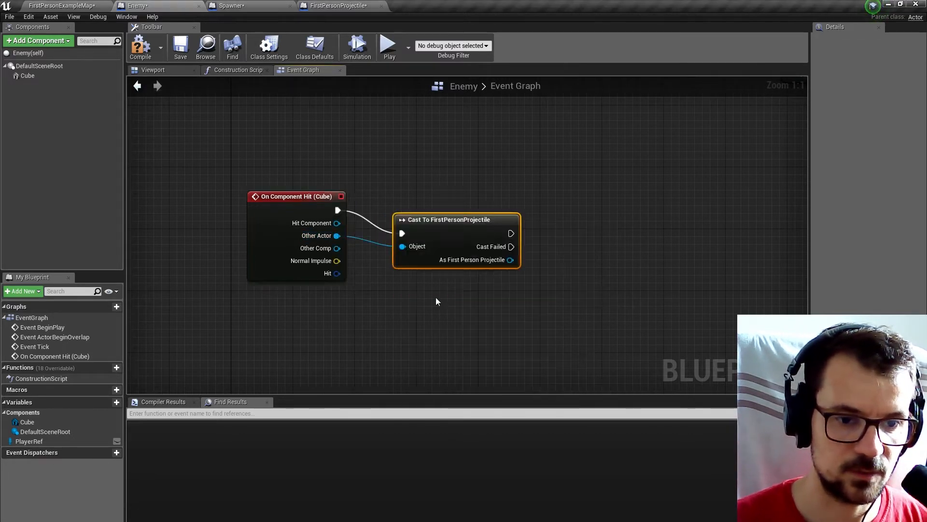
pyautogui.moveTo(542, 210); pyautogui.dragTo(459, 232, button='right')
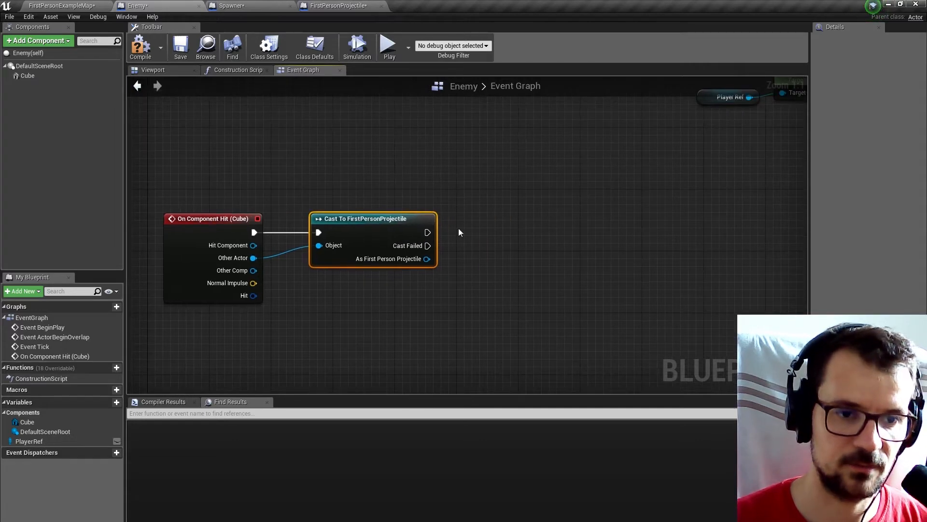
# Add an aligned DestroyActor node after the successful projectile cast, and compile and save the Enemy Blueprint.
pyautogui.moveTo(426, 232); pyautogui.dragTo(474, 233)
pyautogui.write('destr')
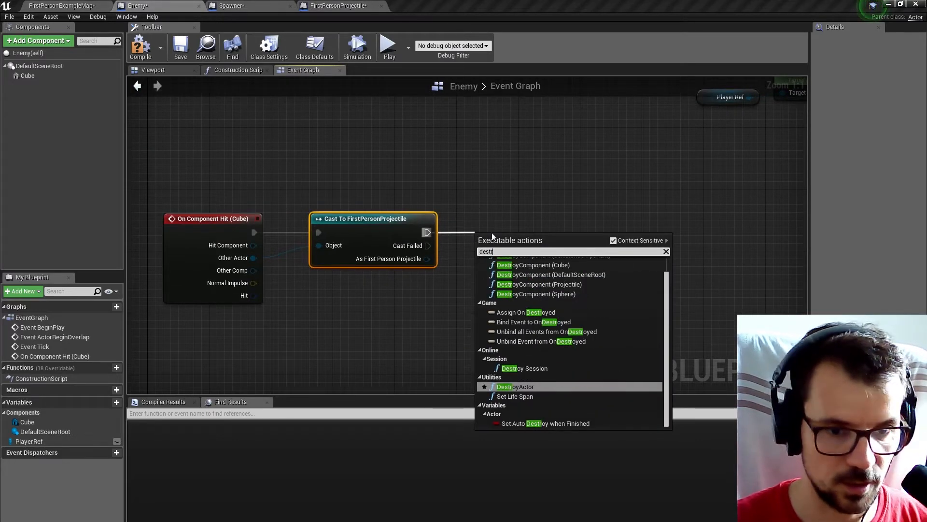
pyautogui.click(516, 387)
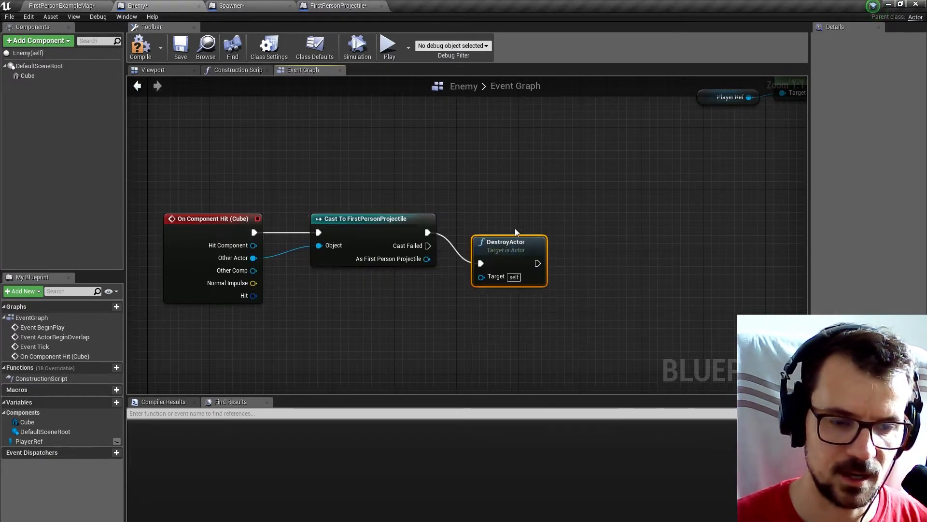
pyautogui.moveTo(504, 228); pyautogui.dragTo(504, 219)
pyautogui.click(141, 47)
pyautogui.click(178, 49)
# Play-test the FirstPersonExampleMap level and shoot the enemy cubes to check whether projectile hits destroy them.
pyautogui.click(62, 5)
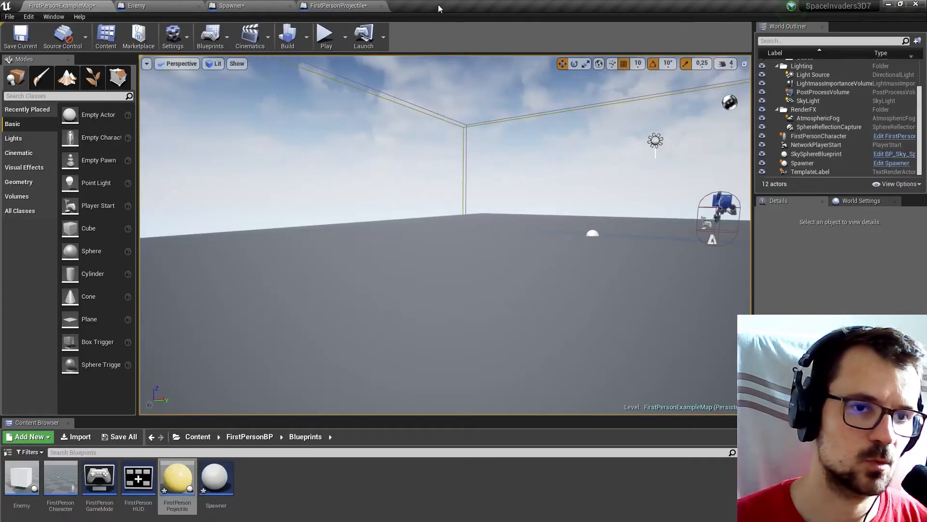
pyautogui.click(325, 38)
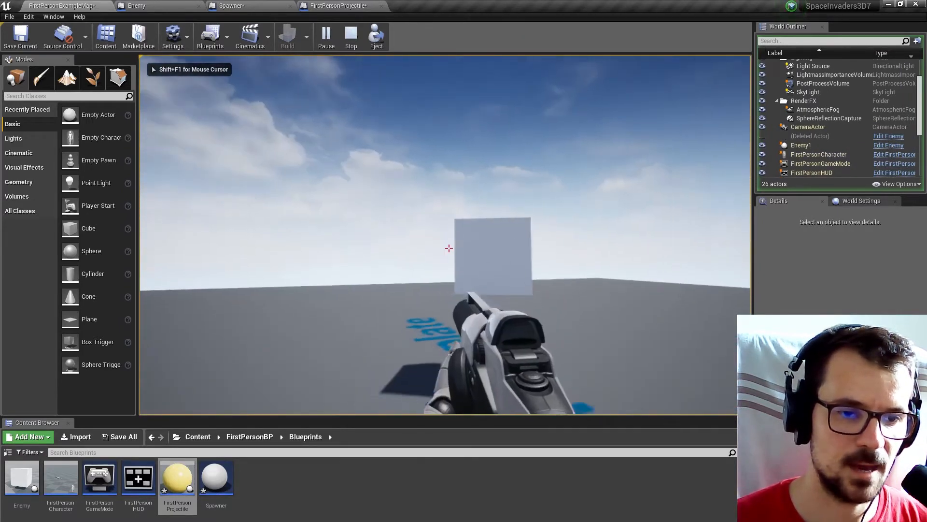
pyautogui.click(449, 248)
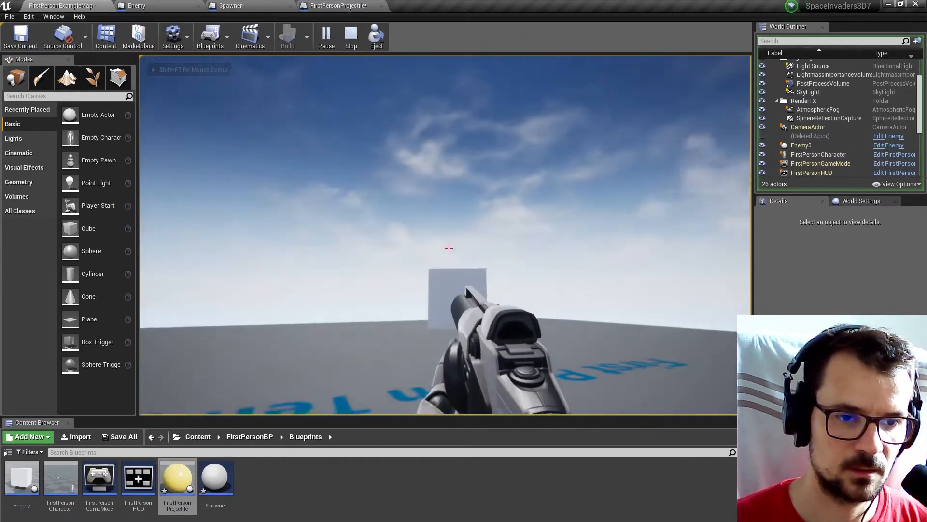
pyautogui.press('Escape')
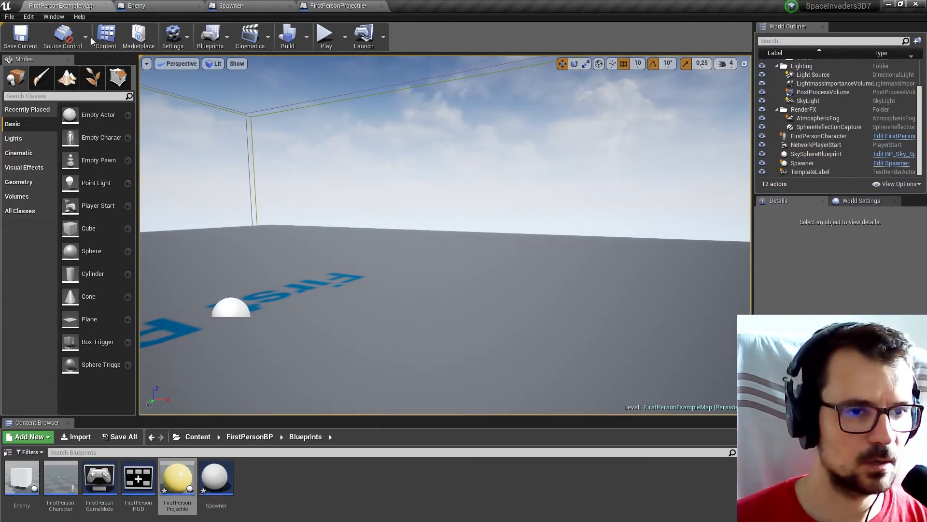
# Connect Event Hit to DestroyActor in the FirstPersonProjectile graph and align DestroyActor beside the event.
pyautogui.click(359, 6)
pyautogui.moveTo(229, 194); pyautogui.dragTo(346, 180)
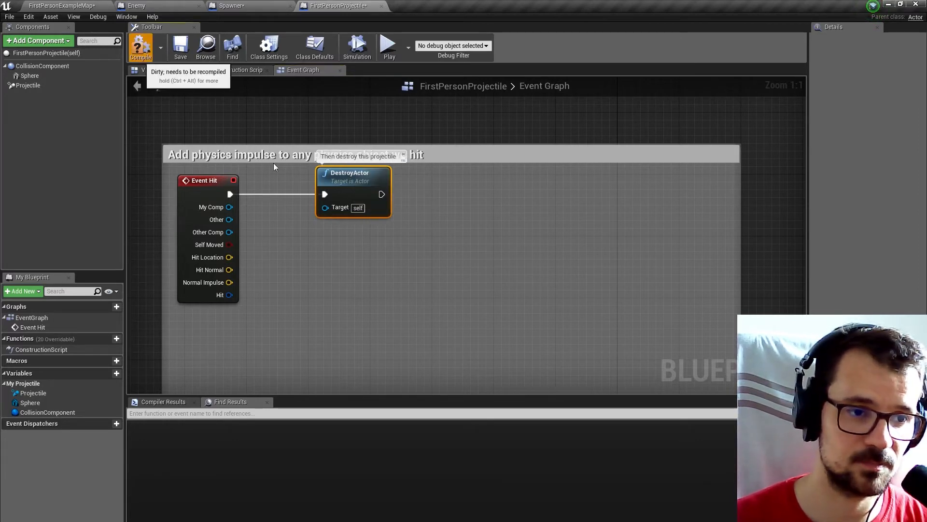
# Widen the comment box around Event Hit and move the DestroyActor node slightly closer to the event.
pyautogui.moveTo(166, 167); pyautogui.dragTo(143, 169)
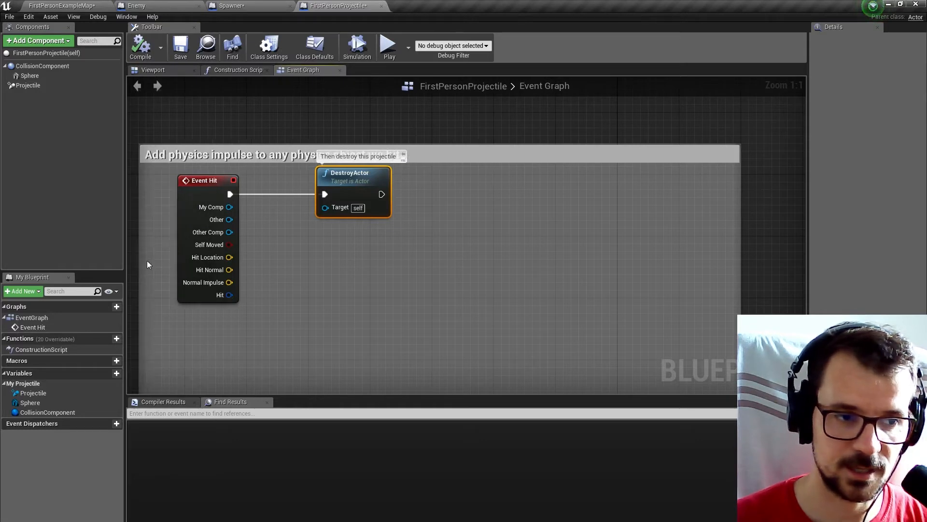
pyautogui.click(238, 217)
pyautogui.click(257, 232)
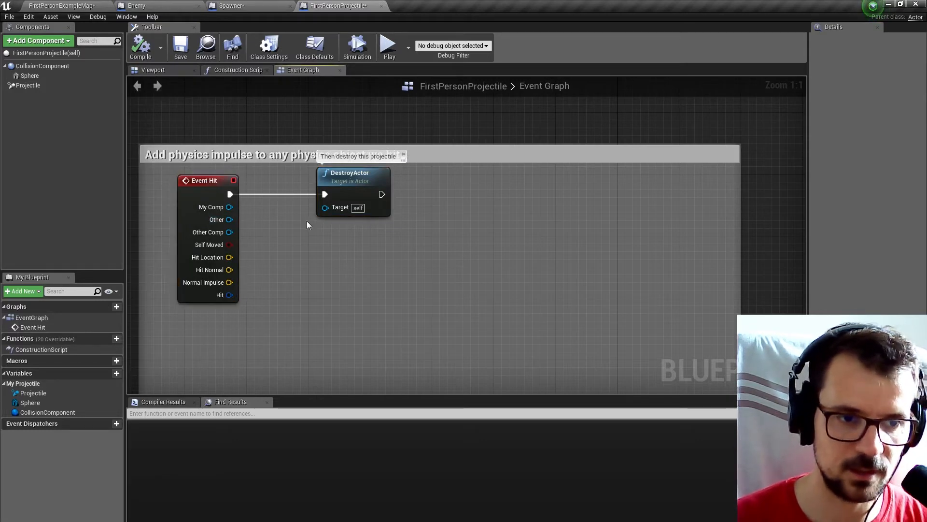
pyautogui.moveTo(342, 189); pyautogui.dragTo(327, 189)
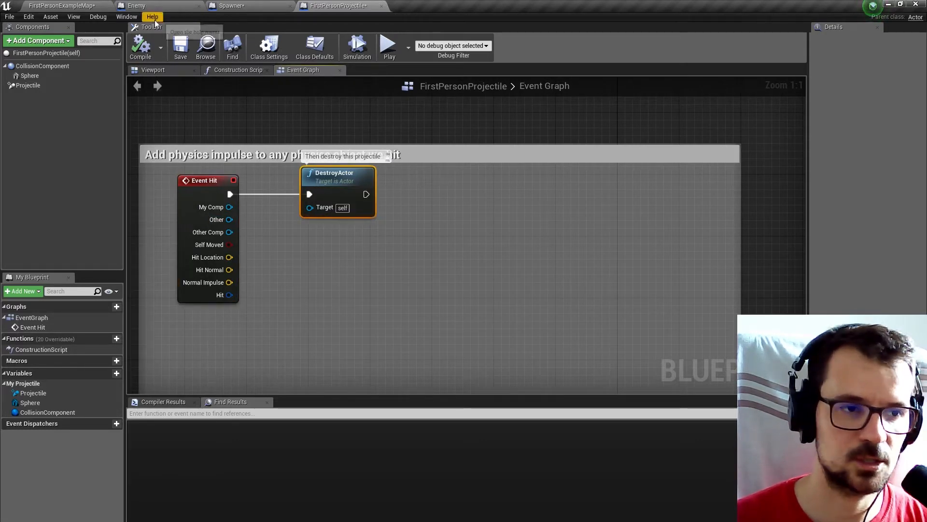
# Play-test the FirstPersonExampleMap level and shoot the floor and enemy cubes to check that projectiles are destroyed on impact.
pyautogui.click(78, 6)
pyautogui.click(325, 40)
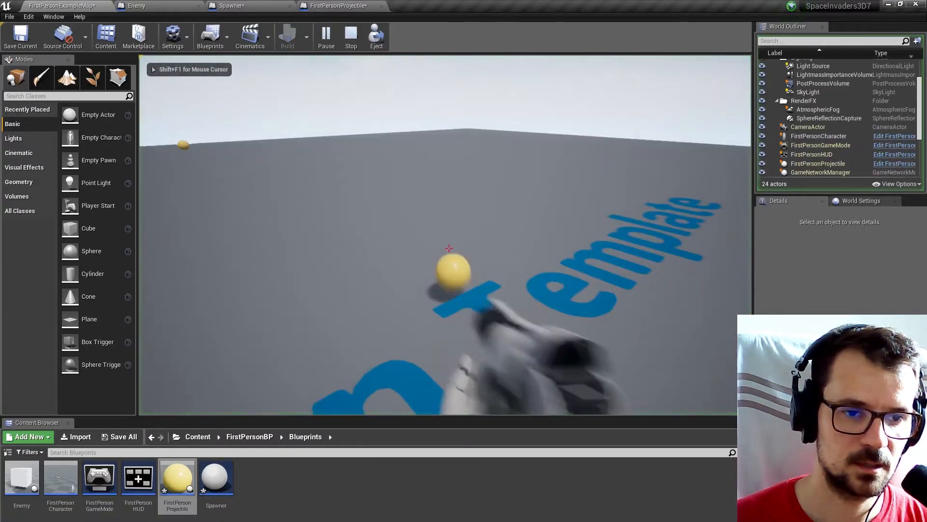
pyautogui.click(448, 249)
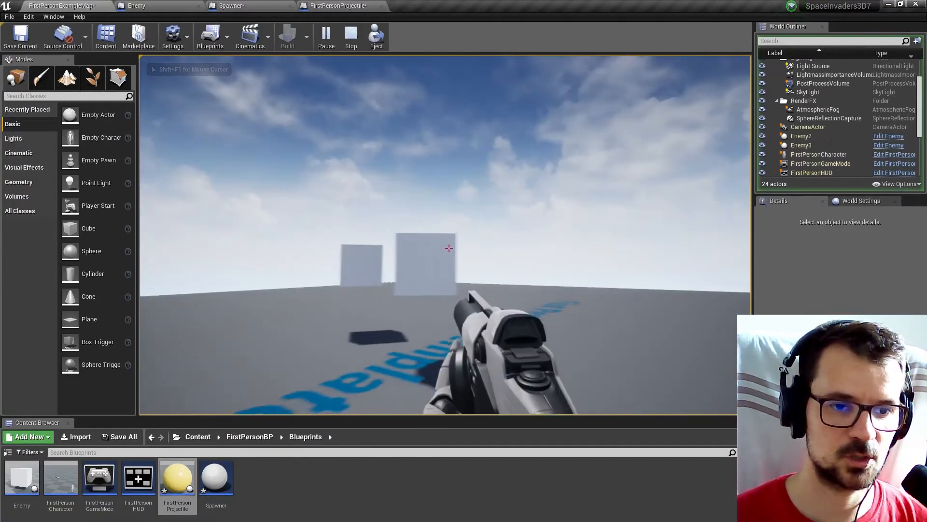
pyautogui.click(448, 249)
pyautogui.click(449, 248)
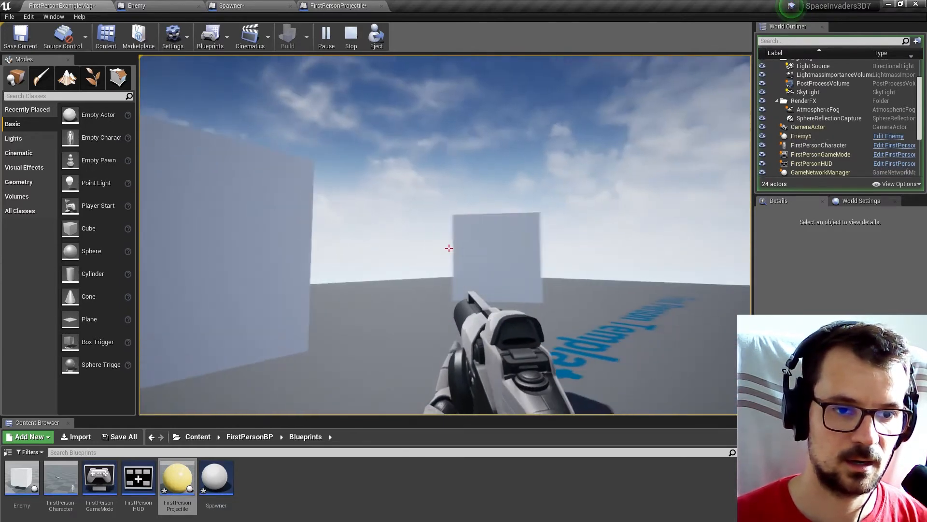
pyautogui.click(448, 249)
pyautogui.press('Escape')
# Open the FirstPersonCharacter Blueprint and examine its Event Graph.
pyautogui.click(332, 6)
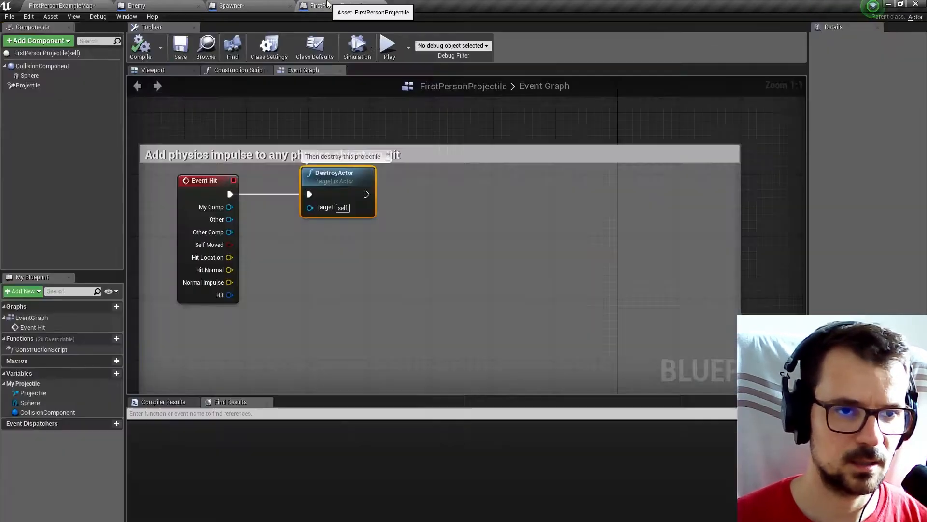
pyautogui.click(75, 5)
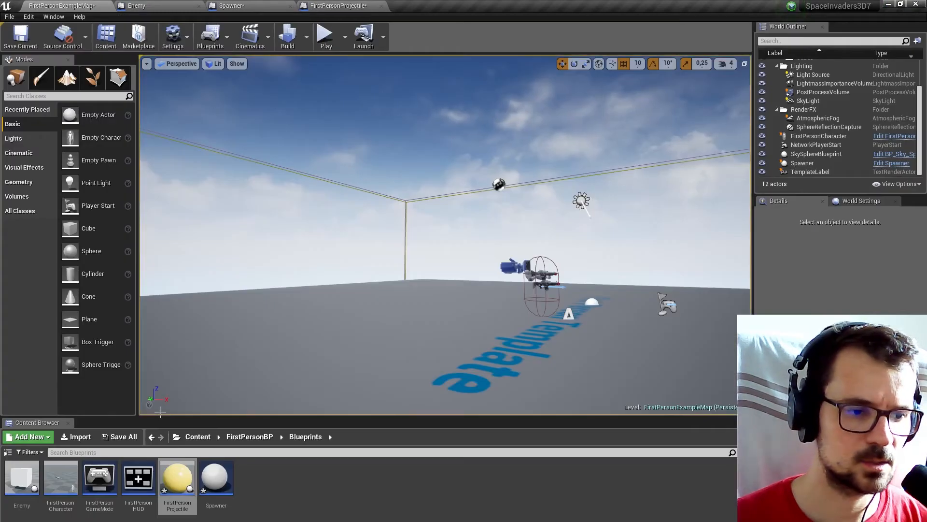
pyautogui.doubleClick(61, 480)
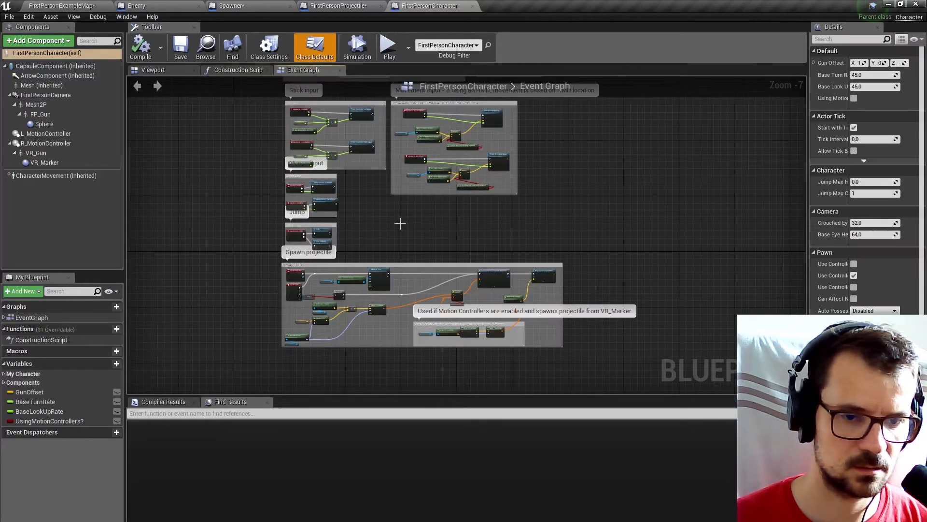
pyautogui.scroll(6, 406, 227)
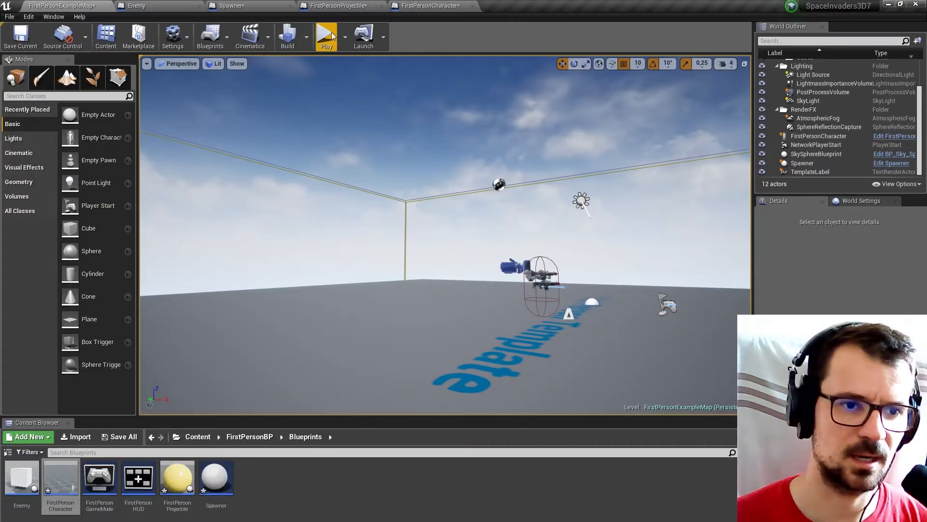
# Play-test the level again, shooting the approaching enemy cubes, and end the session.
pyautogui.click(325, 34)
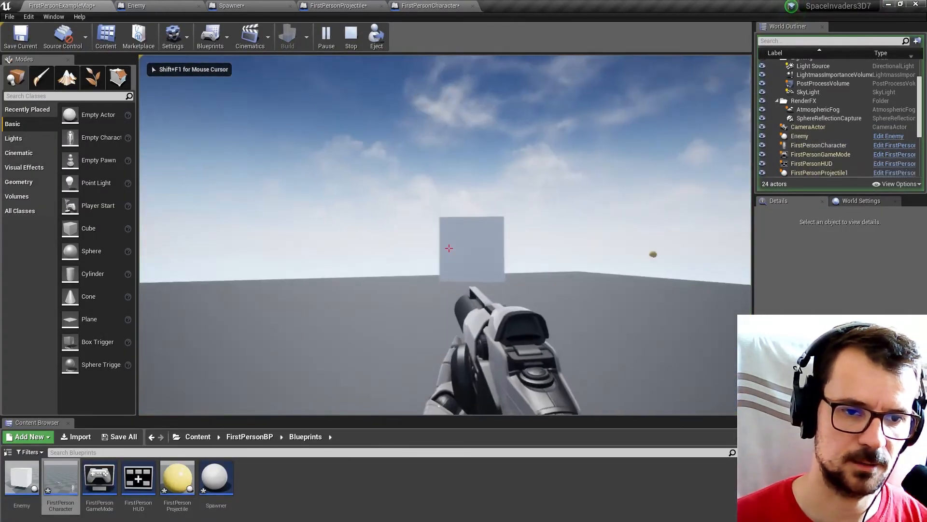
pyautogui.click(450, 248)
pyautogui.click(449, 248)
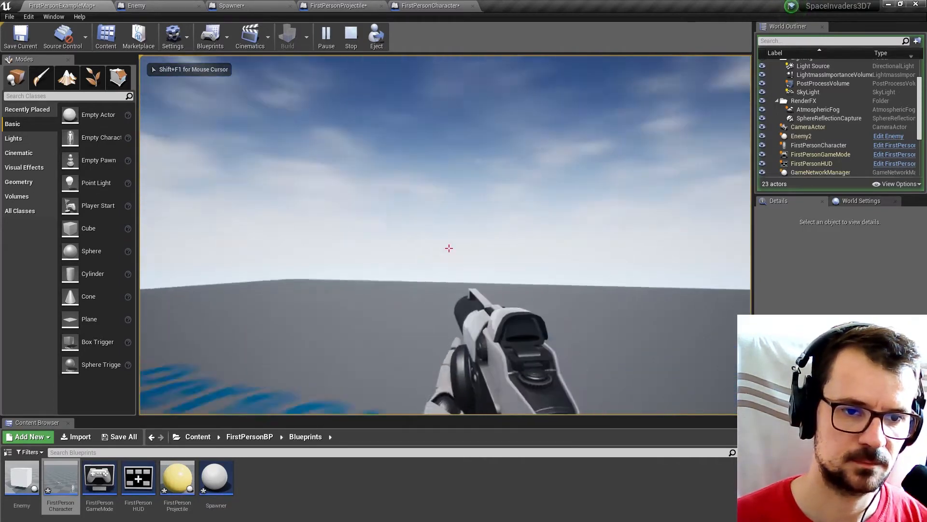
pyautogui.click(450, 248)
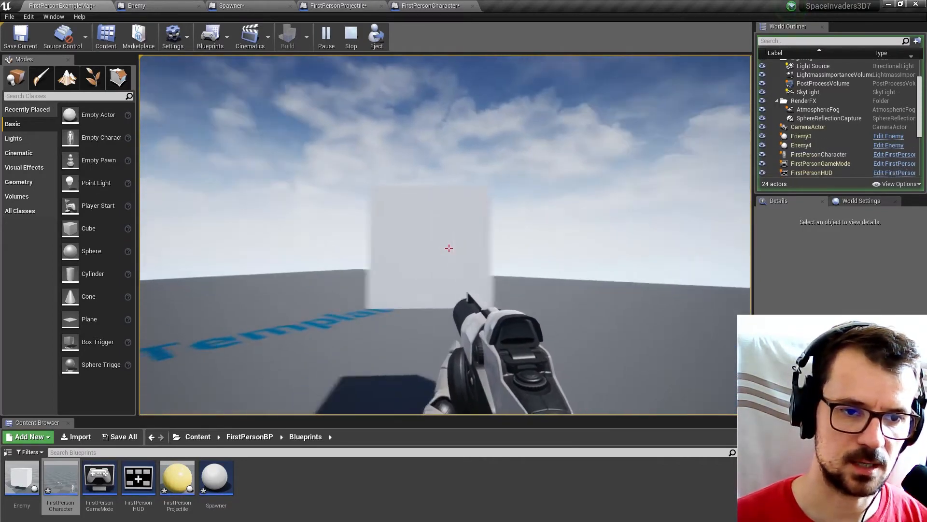
pyautogui.press('Escape')
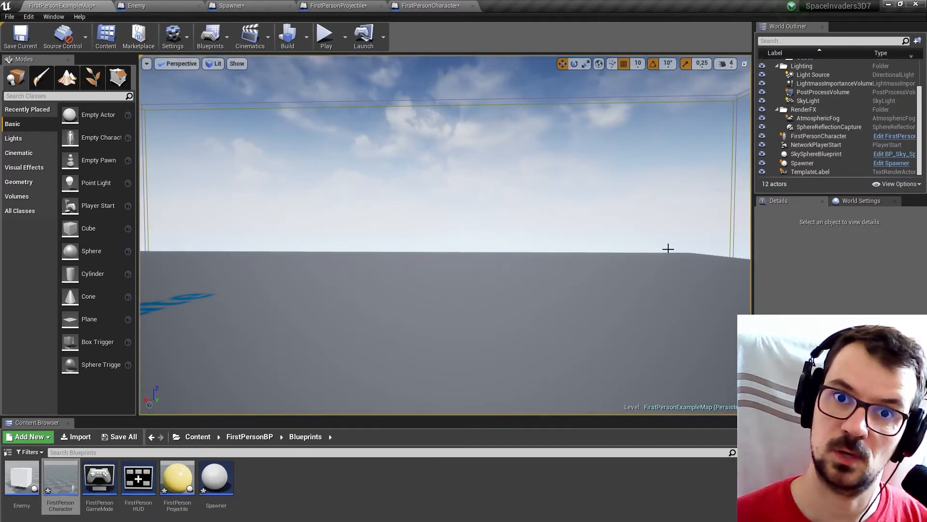
# Create a folder named Sounds inside the Blueprints folder and open it.
pyautogui.rightClick(271, 482)
pyautogui.click(317, 211)
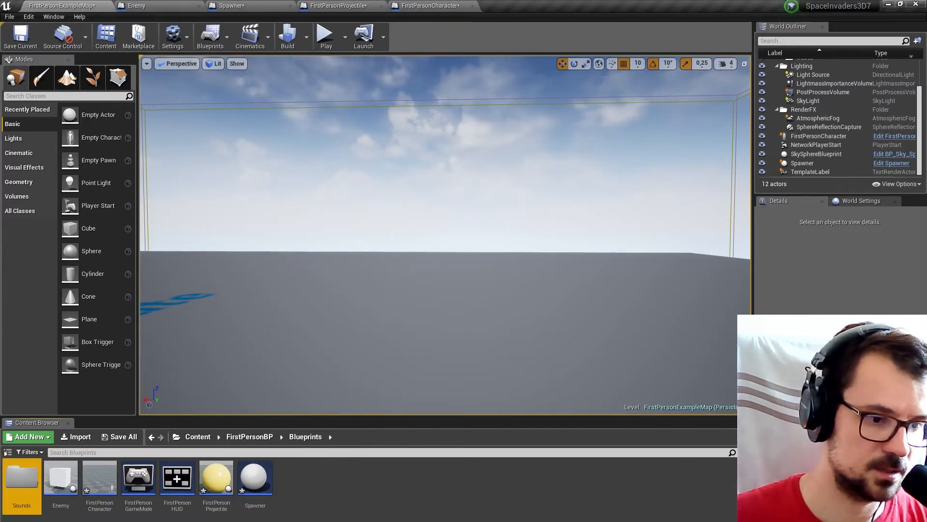
pyautogui.doubleClick(18, 477)
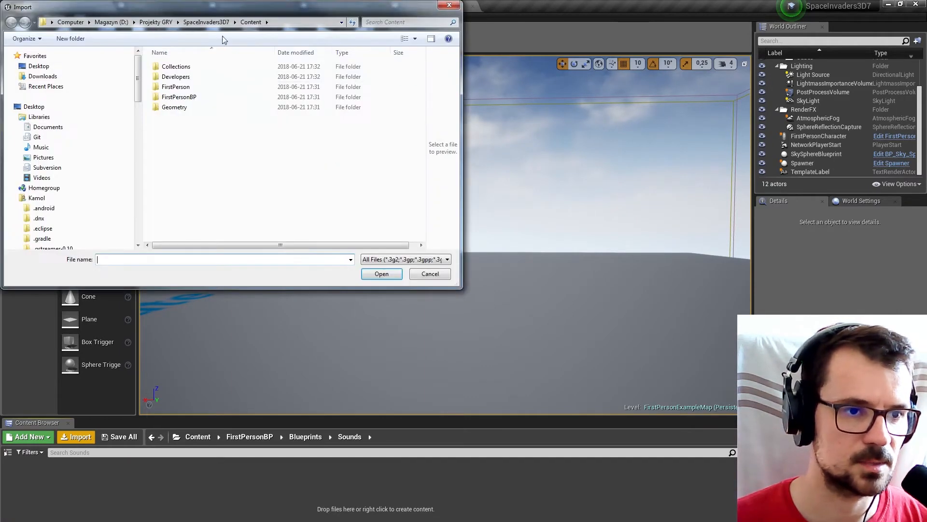
# Import Scream-001.wav through Scream-007.wav from the SpaceInvaders3D project's Sounds folder.
pyautogui.click(169, 24)
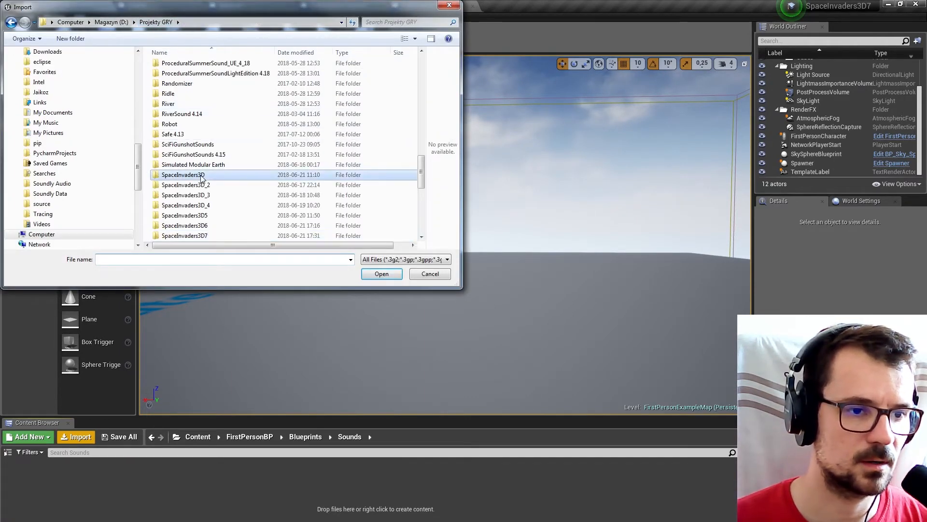
pyautogui.doubleClick(208, 176)
pyautogui.doubleClick(198, 119)
pyautogui.scroll(-1, 218, 160)
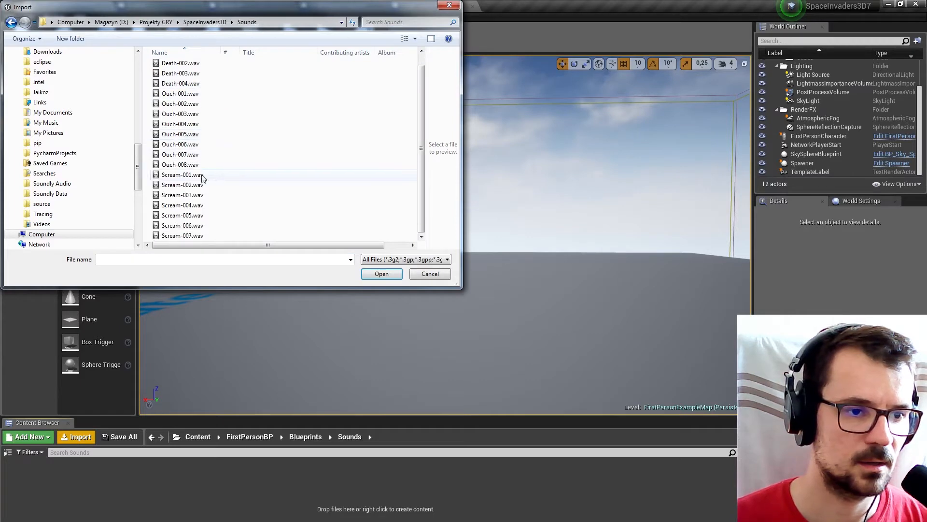
pyautogui.click(198, 175)
pyautogui.keyDown('shift'); pyautogui.click(196, 237); pyautogui.keyUp('shift')
pyautogui.click(381, 274)
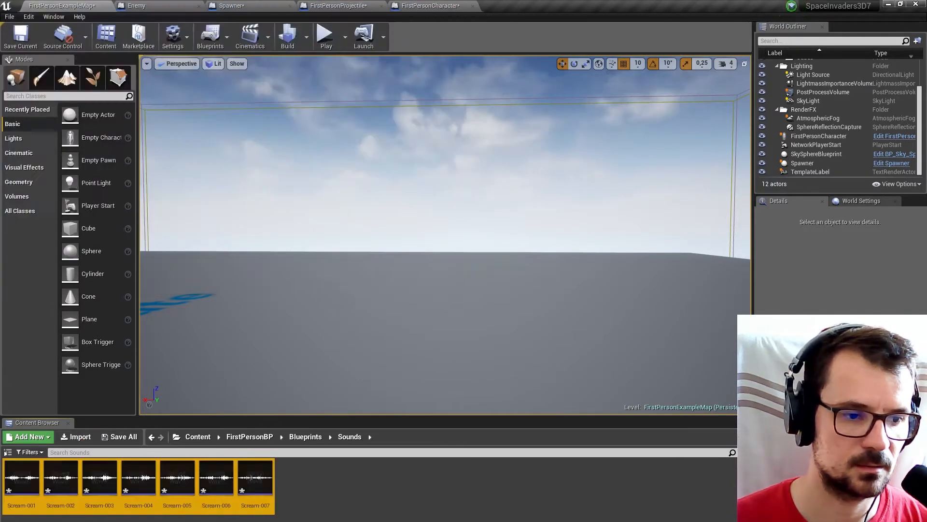
# Preview the imported scream sound waves one after another.
pyautogui.moveTo(27, 478)
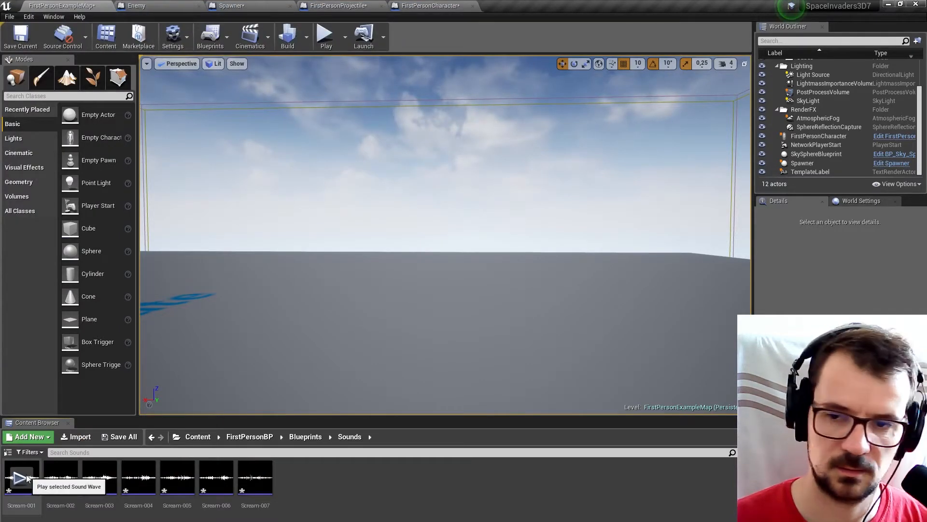
pyautogui.click(60, 477)
pyautogui.click(99, 477)
pyautogui.click(139, 477)
pyautogui.click(177, 477)
pyautogui.click(215, 478)
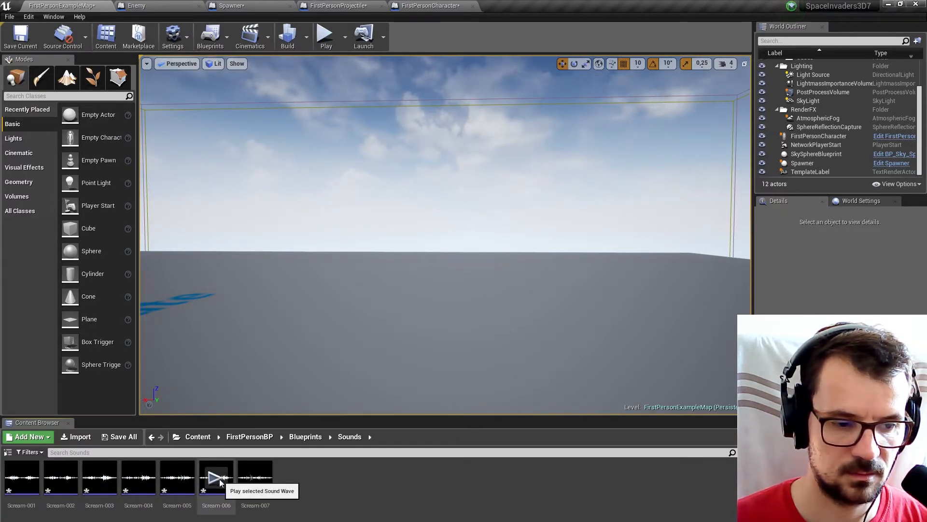
pyautogui.click(255, 477)
# Create a sound cue from the Scream-001 wave and name it Scream_Cue.
pyautogui.click(22, 483)
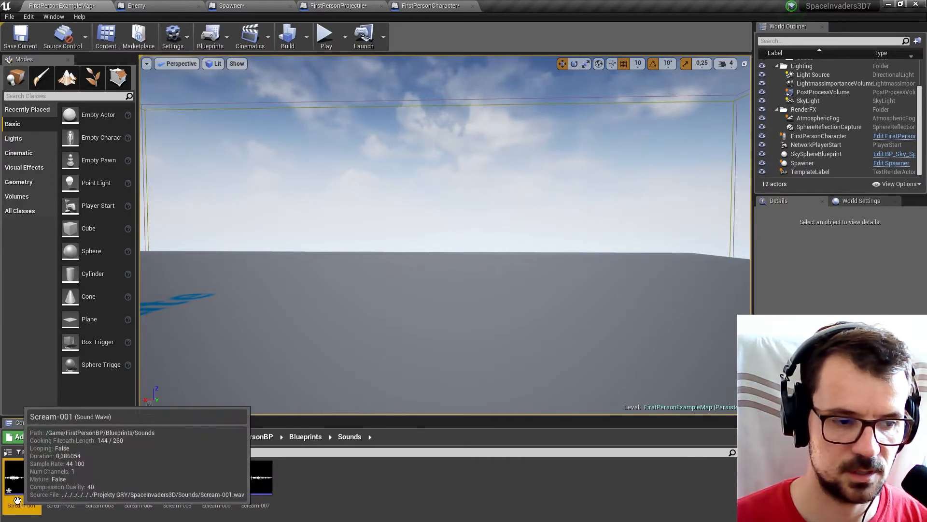
pyautogui.rightClick(21, 490)
pyautogui.click(54, 226)
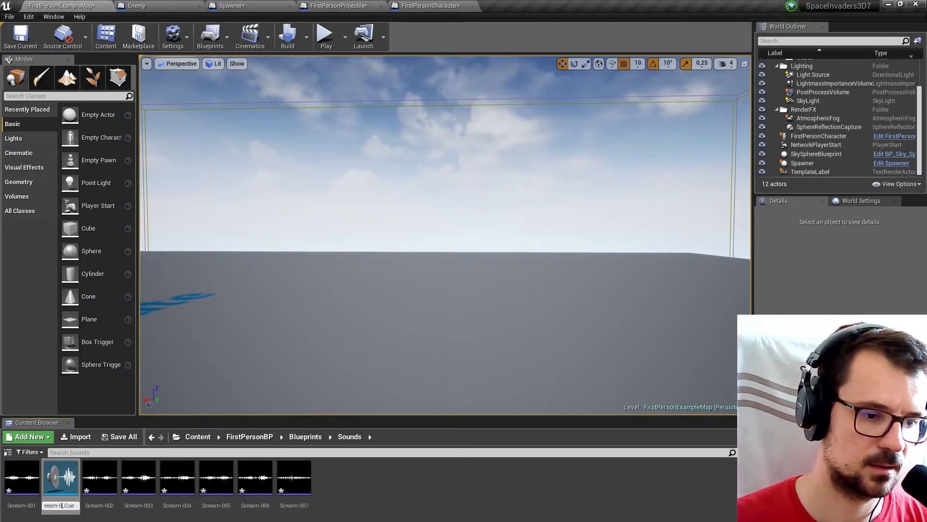
pyautogui.press('Return')
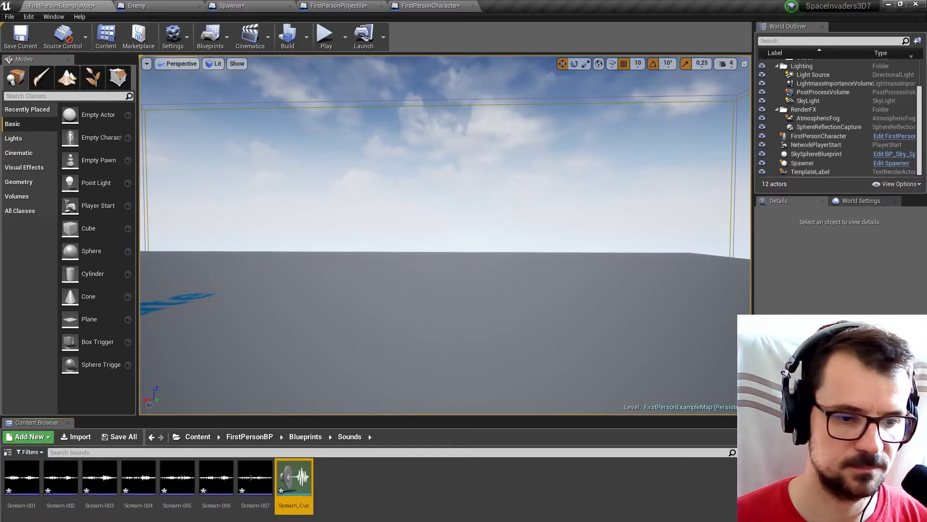
# Add all seven scream waves to the Scream_Cue graph as Wave Players and delete the cue's original Wave Player.
pyautogui.doubleClick(302, 496)
pyautogui.click(564, 5)
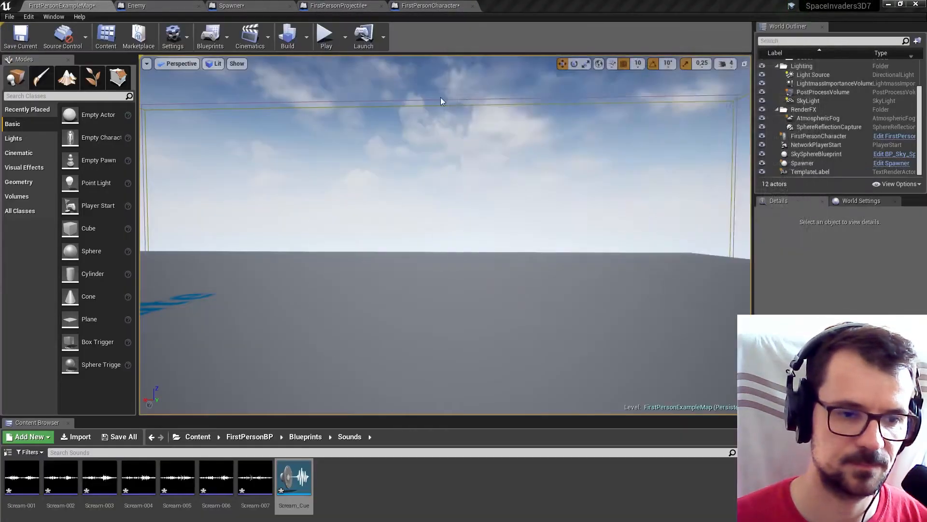
pyautogui.click(22, 478)
pyautogui.keyDown('shift'); pyautogui.click(255, 478); pyautogui.keyUp('shift')
pyautogui.moveTo(37, 483); pyautogui.dragTo(599, 126)
pyautogui.moveTo(509, 45); pyautogui.dragTo(401, 11)
pyautogui.click(592, 367)
pyautogui.press('Delete')
pyautogui.moveTo(541, 310); pyautogui.dragTo(556, 388, button='right')
# Add a Random node fed by all seven selected scream Wave Players.
pyautogui.moveTo(500, 128); pyautogui.dragTo(422, 388)
pyautogui.rightClick(475, 199)
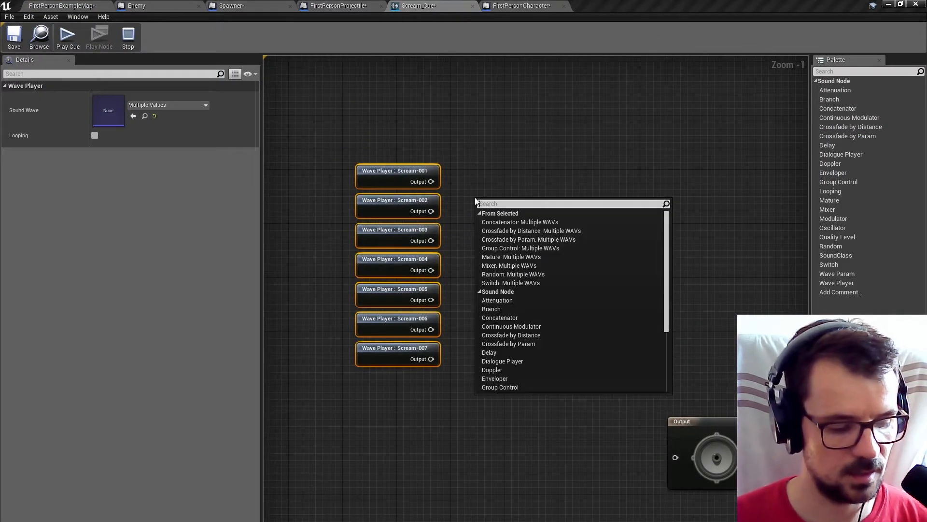
pyautogui.write('ran')
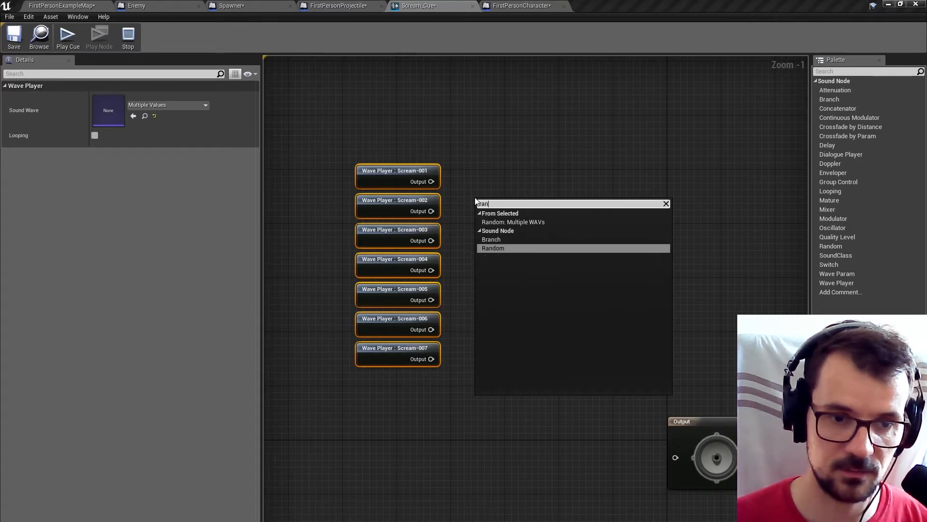
pyautogui.click(501, 249)
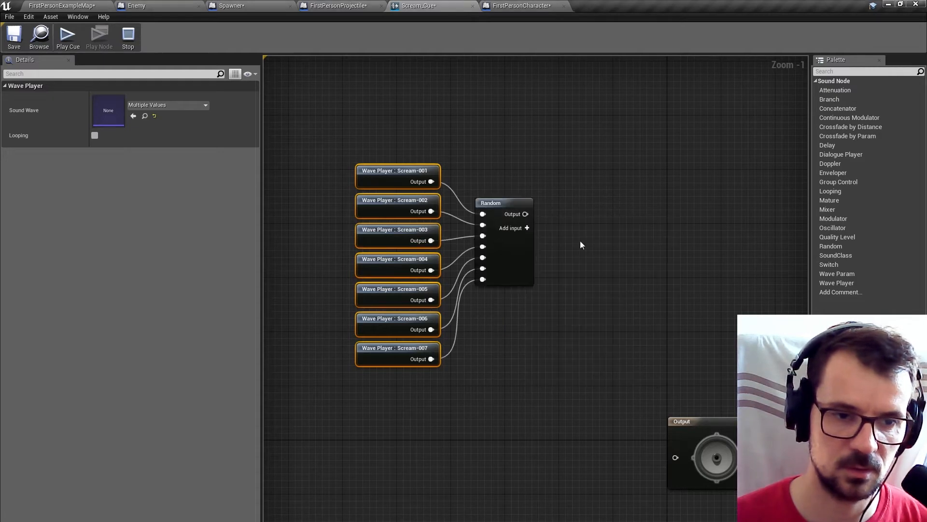
# Space the Random node away from the Wave Players and line the group up with the Output node.
pyautogui.moveTo(512, 202); pyautogui.dragTo(532, 231)
pyautogui.moveTo(352, 139); pyautogui.dragTo(541, 392)
pyautogui.moveTo(538, 300); pyautogui.dragTo(560, 494)
pyautogui.moveTo(610, 496); pyautogui.dragTo(556, 355, button='right')
pyautogui.moveTo(505, 344); pyautogui.dragTo(445, 344)
# Preview the Random node's playback of the scream Wave Players.
pyautogui.click(507, 284)
pyautogui.click(465, 296)
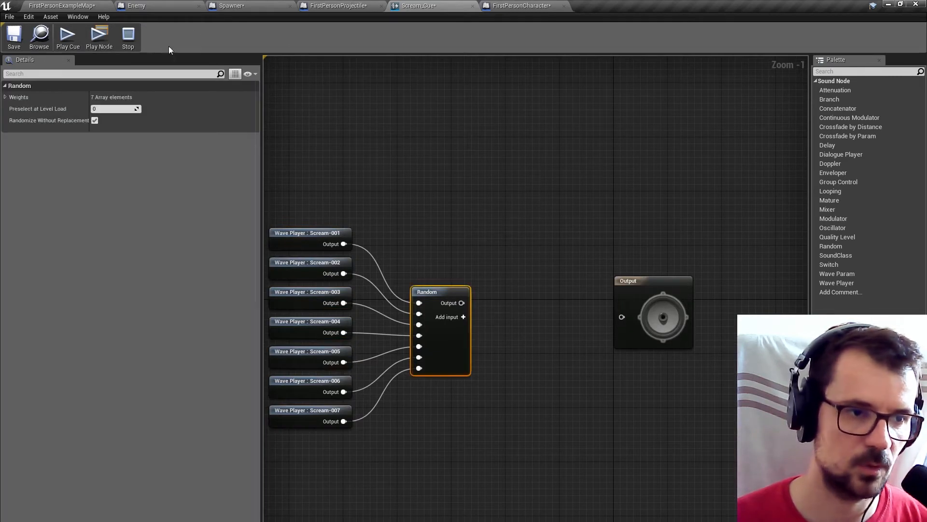
pyautogui.click(106, 39)
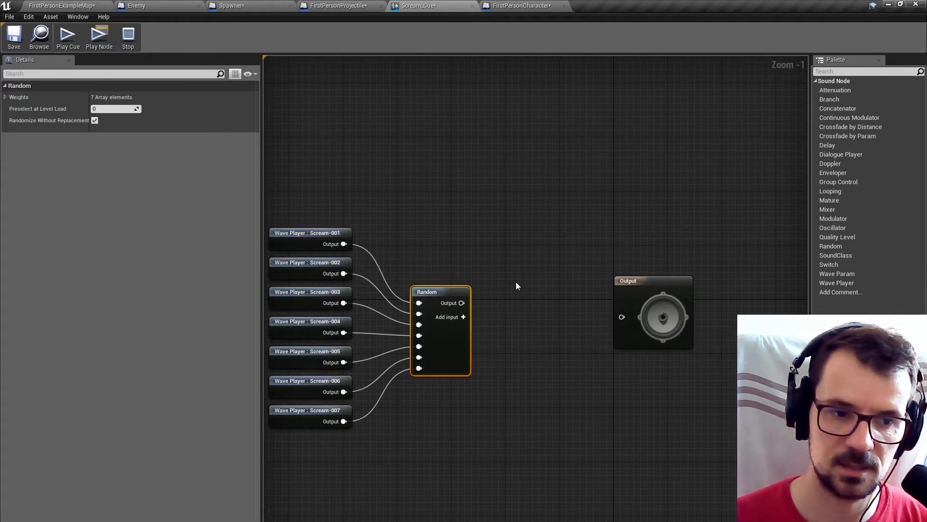
pyautogui.moveTo(343, 195); pyautogui.dragTo(321, 409)
pyautogui.moveTo(371, 193); pyautogui.dragTo(302, 478)
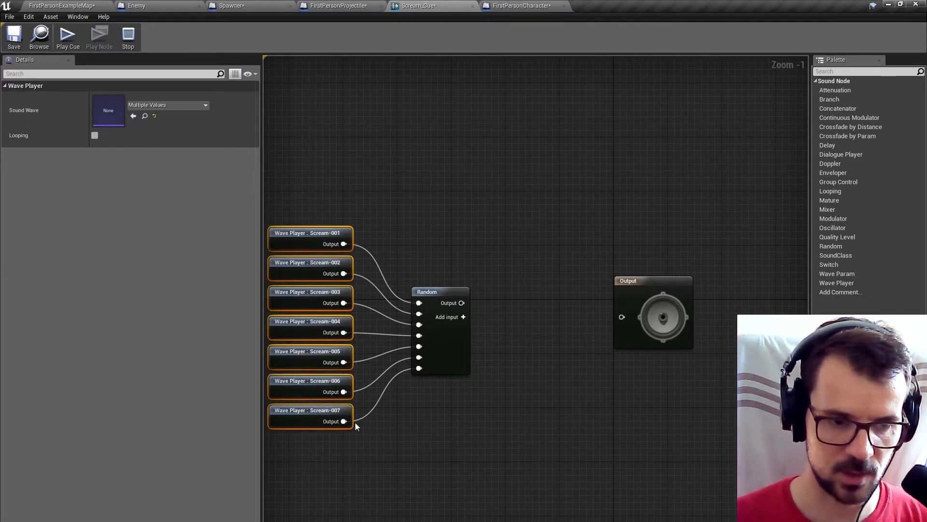
pyautogui.click(368, 427)
# Insert a Looping node between Random and the cue's Output node, previewing the loop before connecting it.
pyautogui.moveTo(462, 303); pyautogui.dragTo(495, 309)
pyautogui.write('lo')
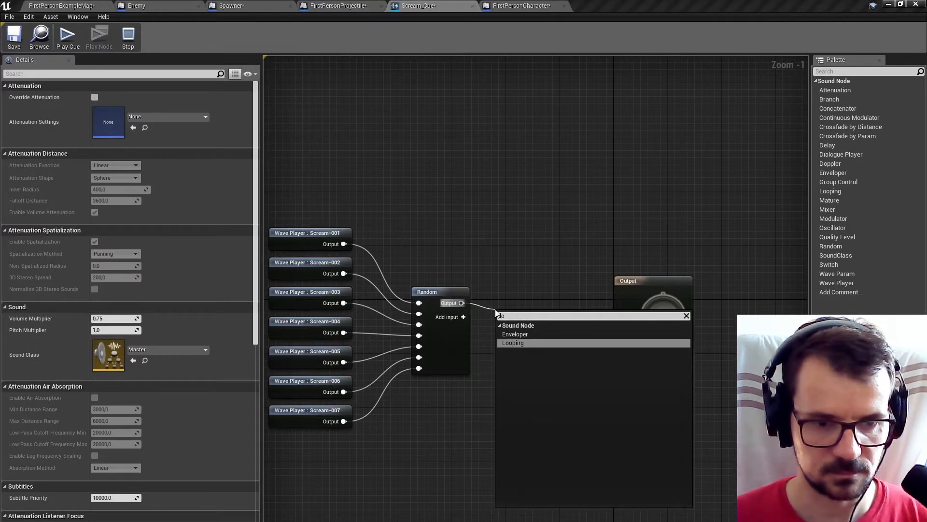
pyautogui.click(517, 343)
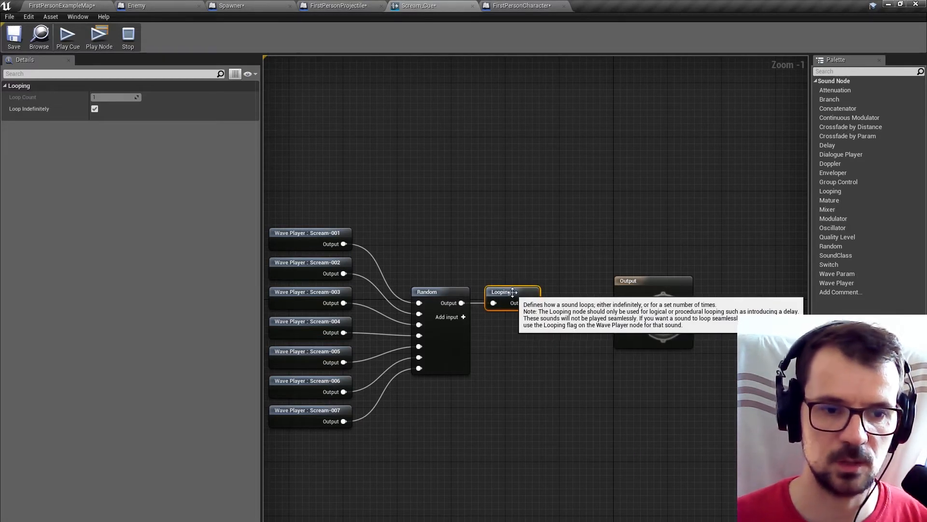
pyautogui.click(95, 46)
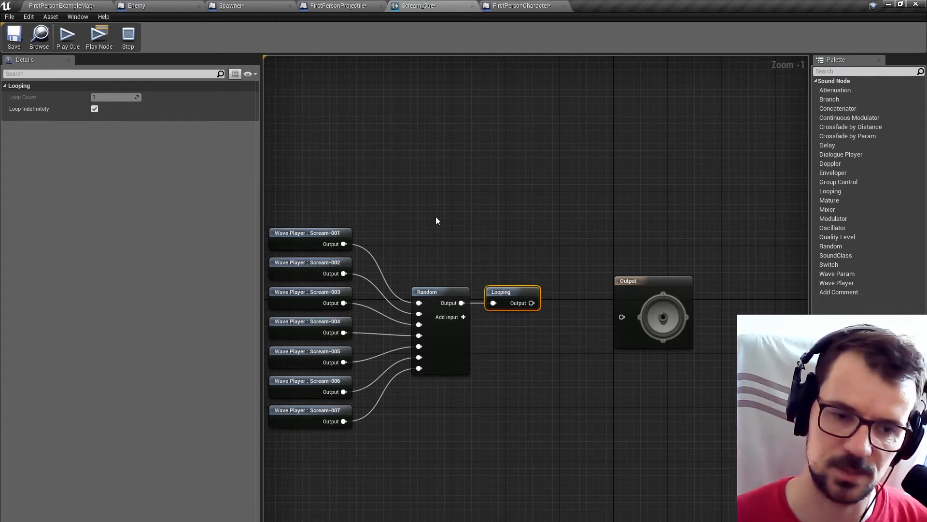
pyautogui.moveTo(528, 305); pyautogui.dragTo(623, 320)
pyautogui.moveTo(533, 182); pyautogui.dragTo(315, 422)
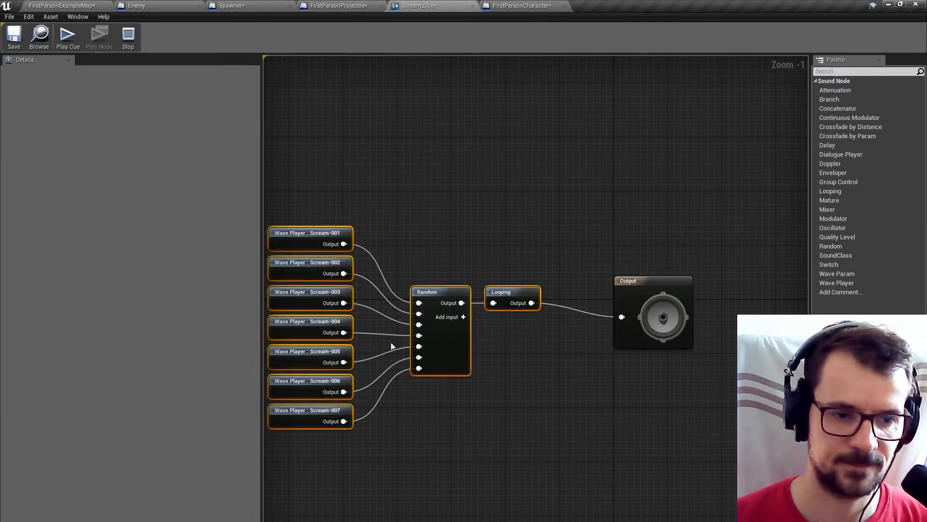
# Line the scream node group up with the Output node and override the cue's attenuation using the Natural Sound function.
pyautogui.moveTo(439, 295); pyautogui.dragTo(459, 308)
pyautogui.click(588, 222)
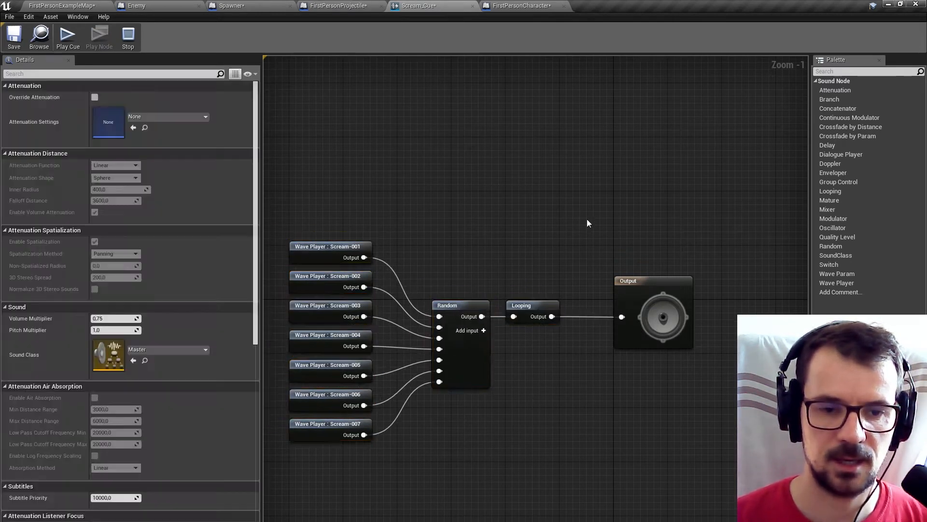
pyautogui.click(632, 287)
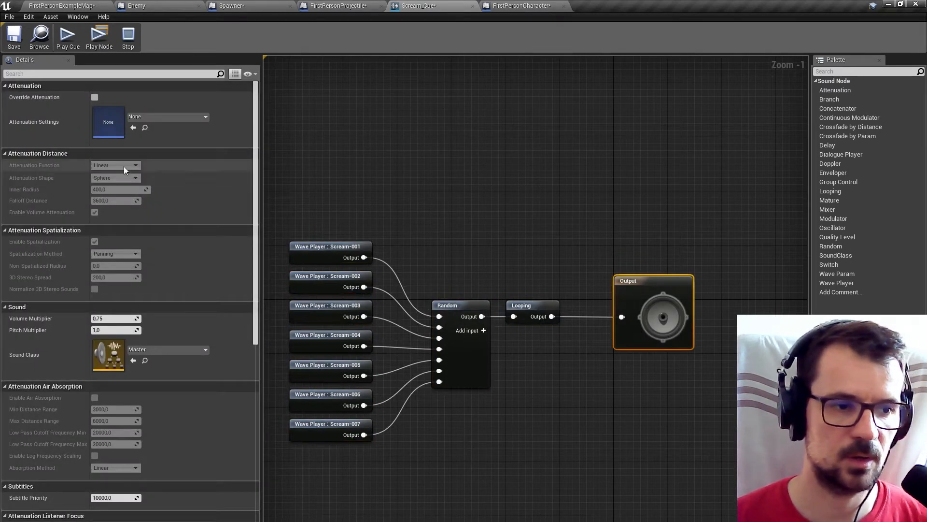
pyautogui.click(95, 97)
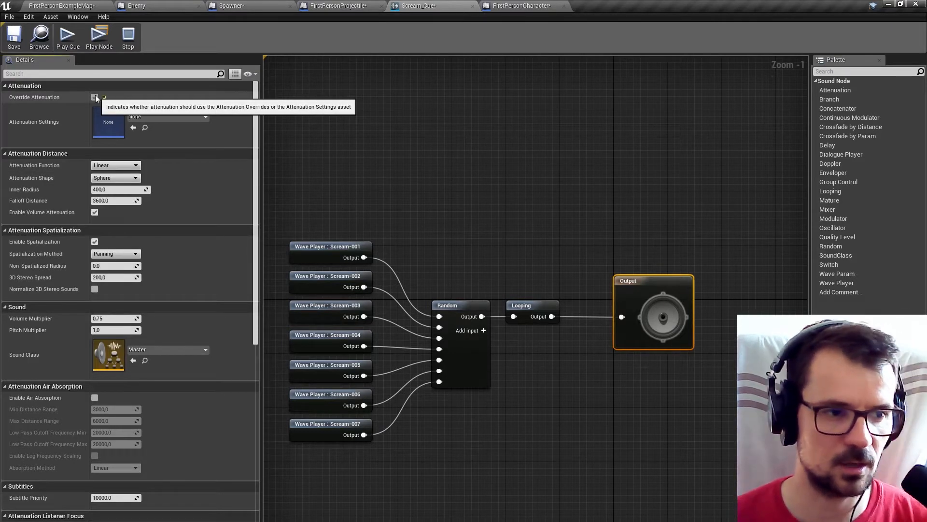
pyautogui.click(131, 167)
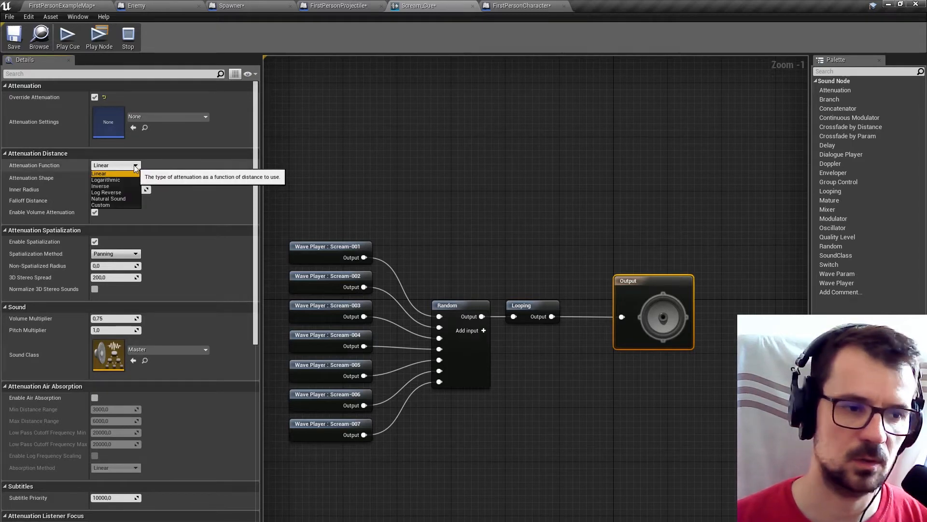
pyautogui.click(117, 199)
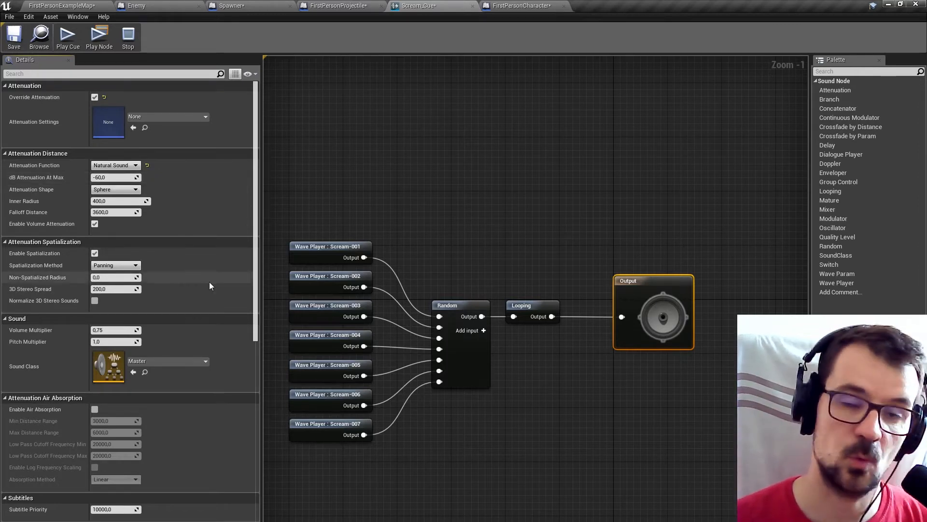
# Enable Listener Focus for the scream cue with Focus Azimuth 10 and Non Focus Volume Attenuation 0.5.
pyautogui.scroll(-10, 194, 309)
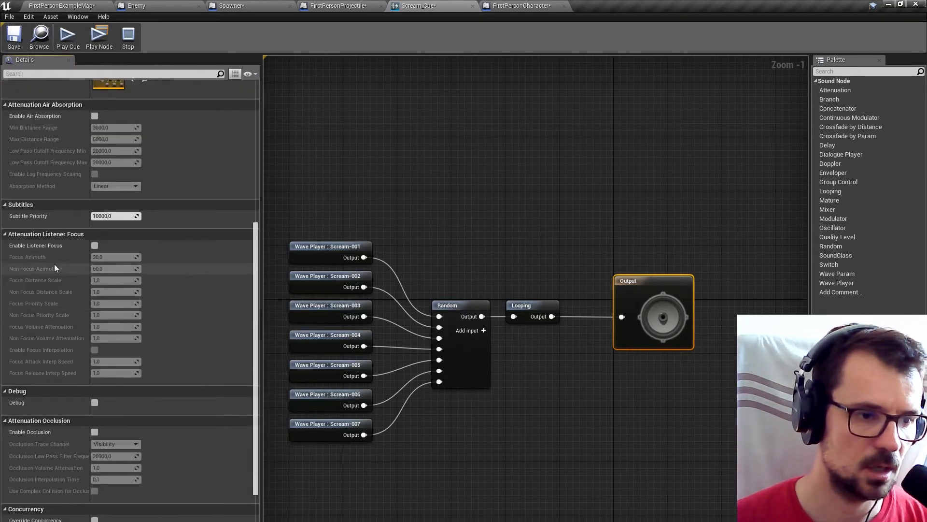
pyautogui.click(95, 245)
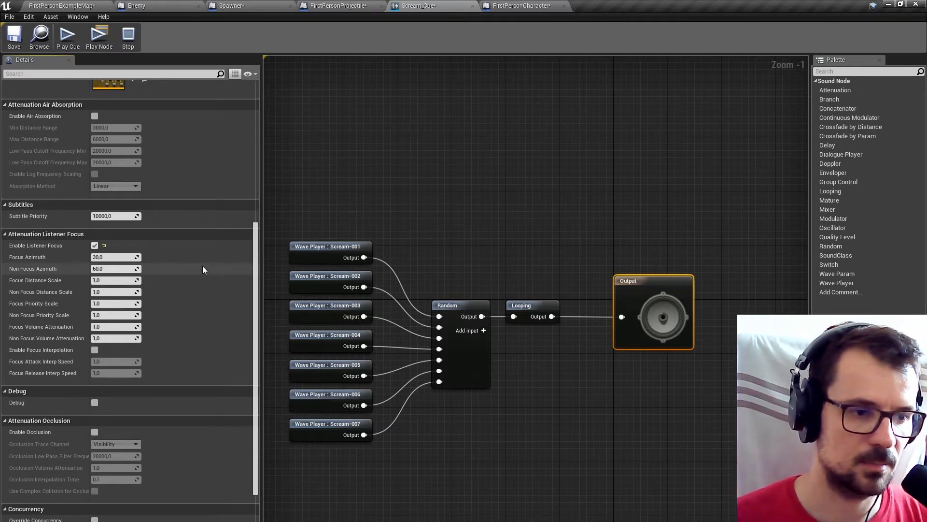
pyautogui.click(122, 257)
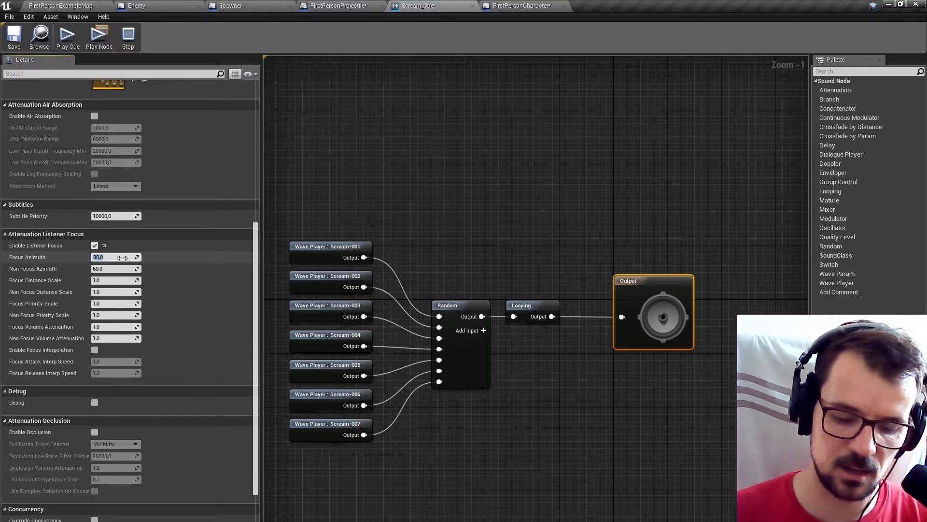
pyautogui.press('Return')
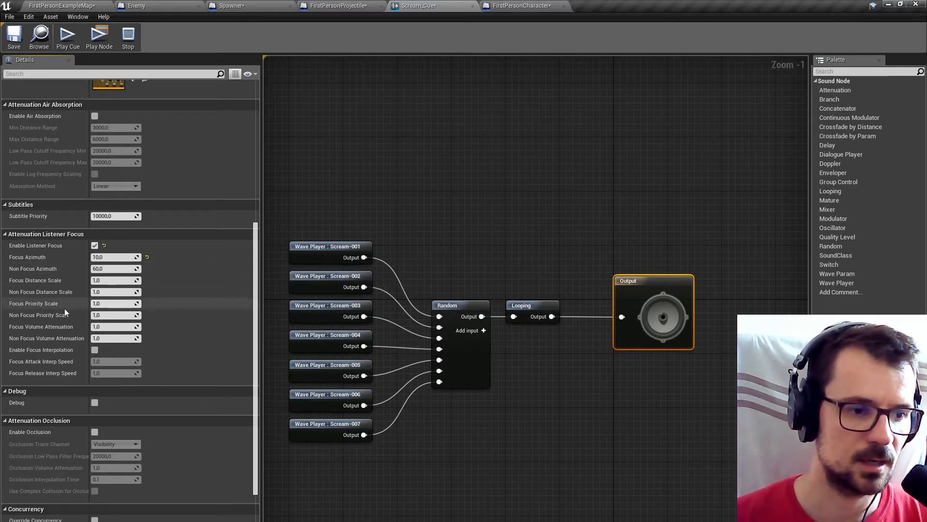
pyautogui.click(111, 338)
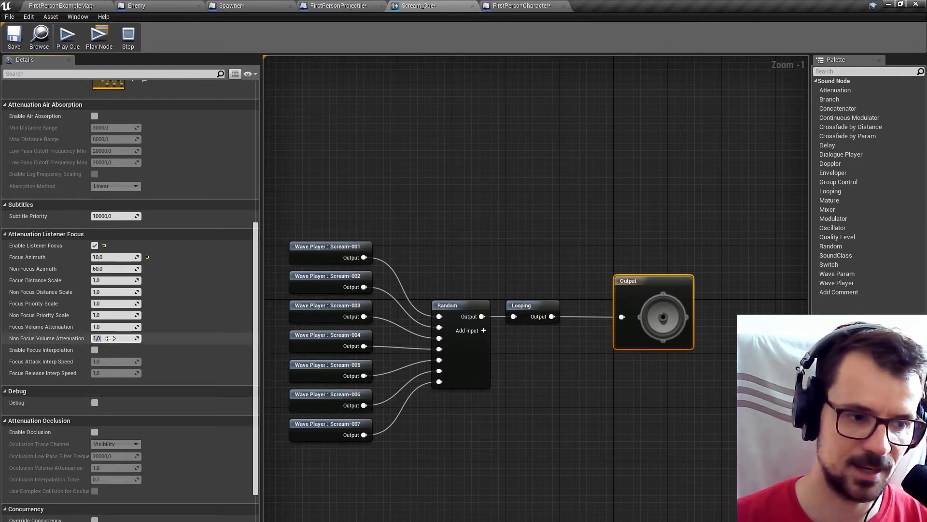
pyautogui.write('0.5')
pyautogui.press('Return')
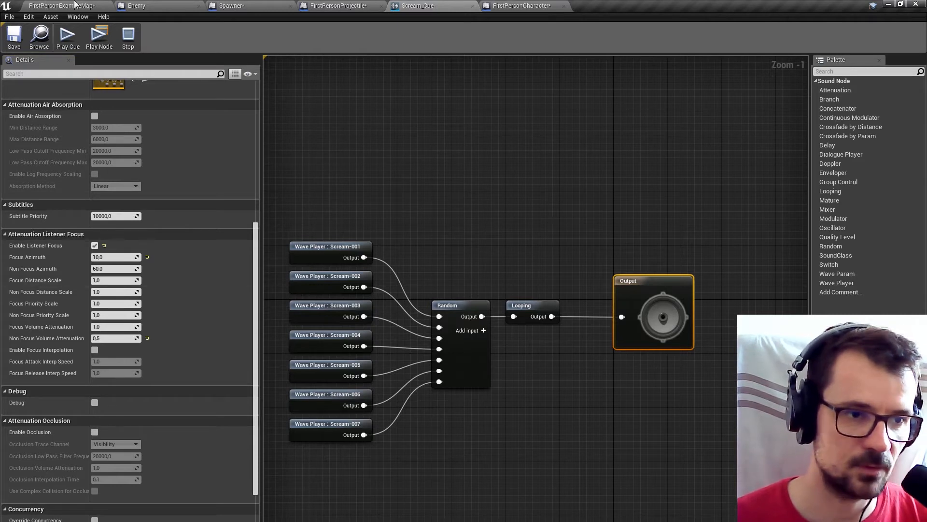
# Add an Audio component using Scream_Cue to the Enemy blueprint.
pyautogui.click(133, 5)
pyautogui.click(62, 5)
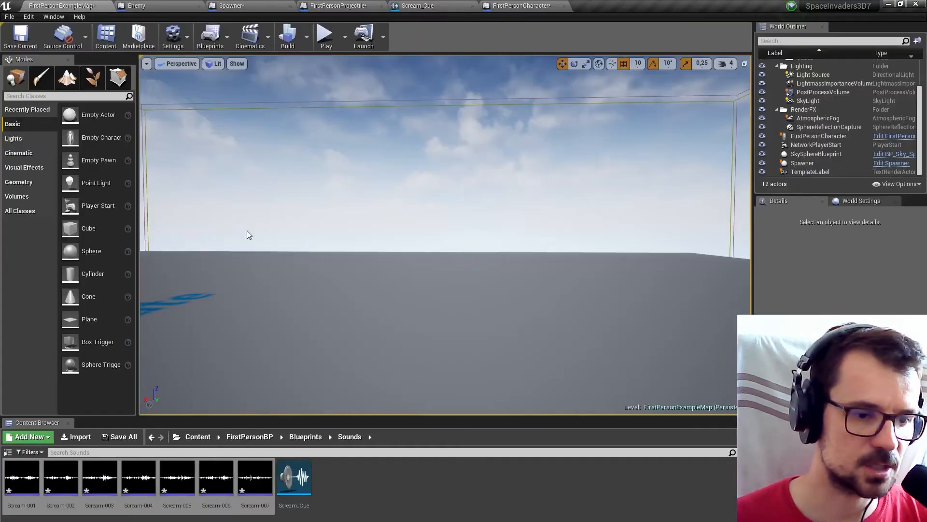
pyautogui.click(294, 477)
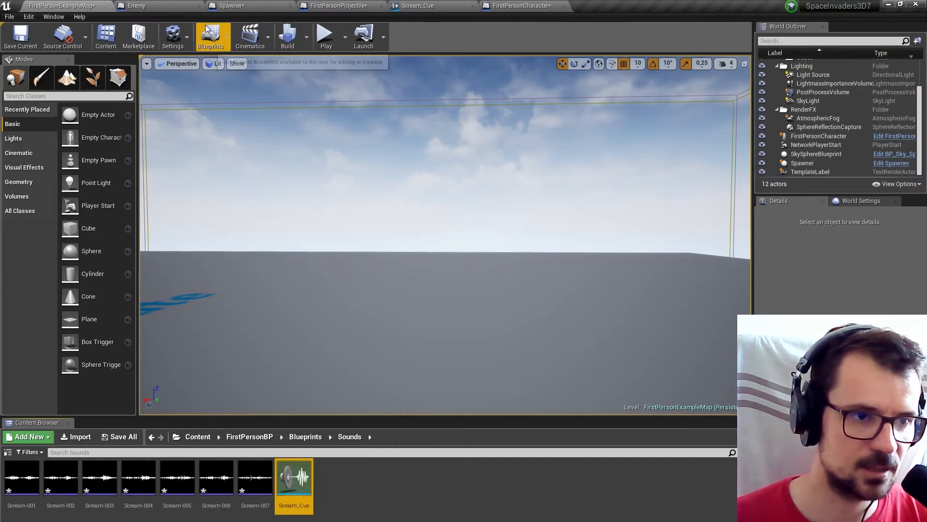
pyautogui.click(145, 5)
pyautogui.click(61, 42)
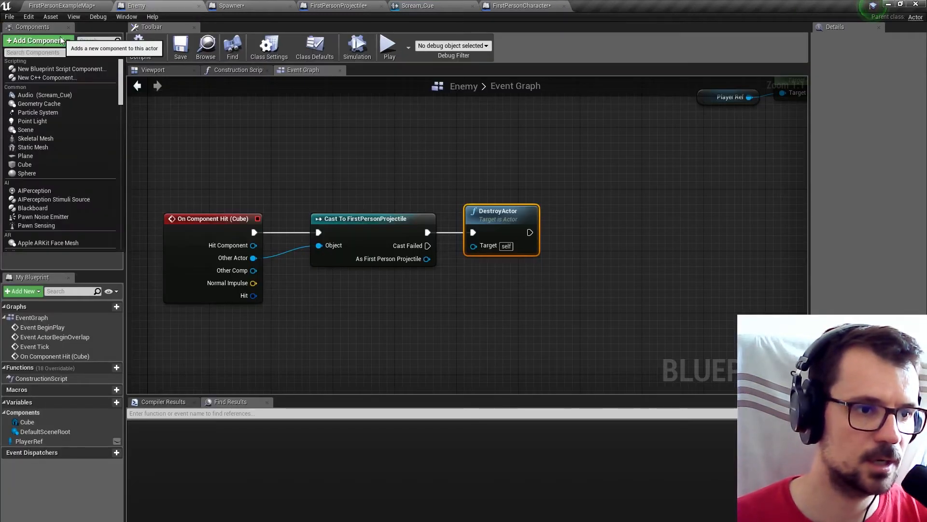
pyautogui.click(57, 94)
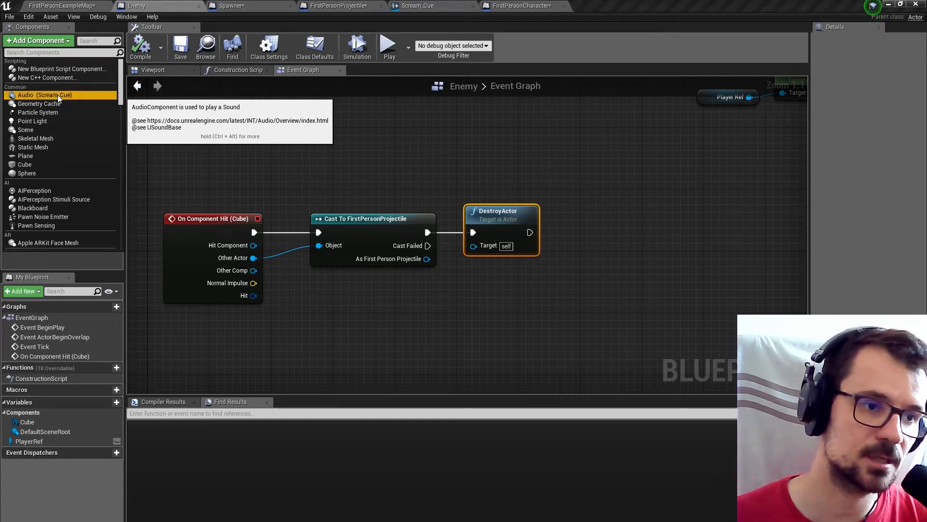
pyautogui.click(77, 120)
pyautogui.click(51, 88)
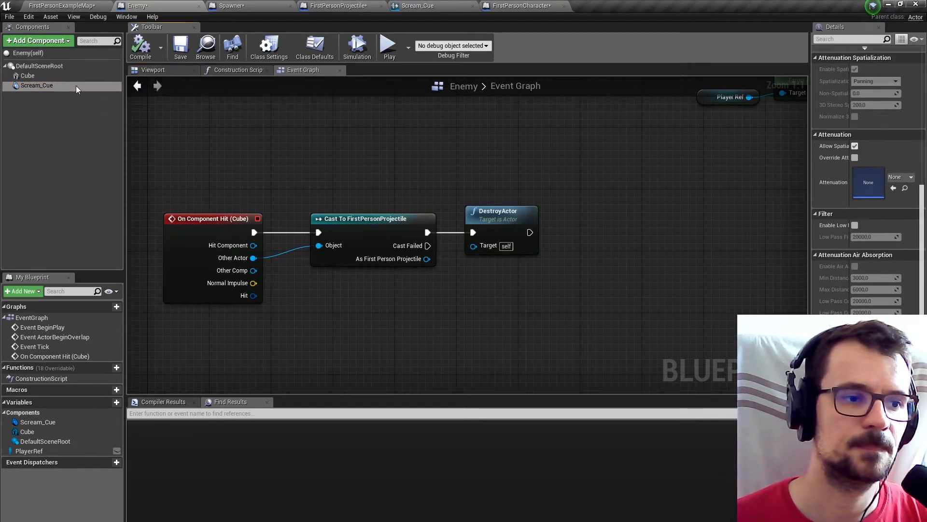
pyautogui.click(36, 88)
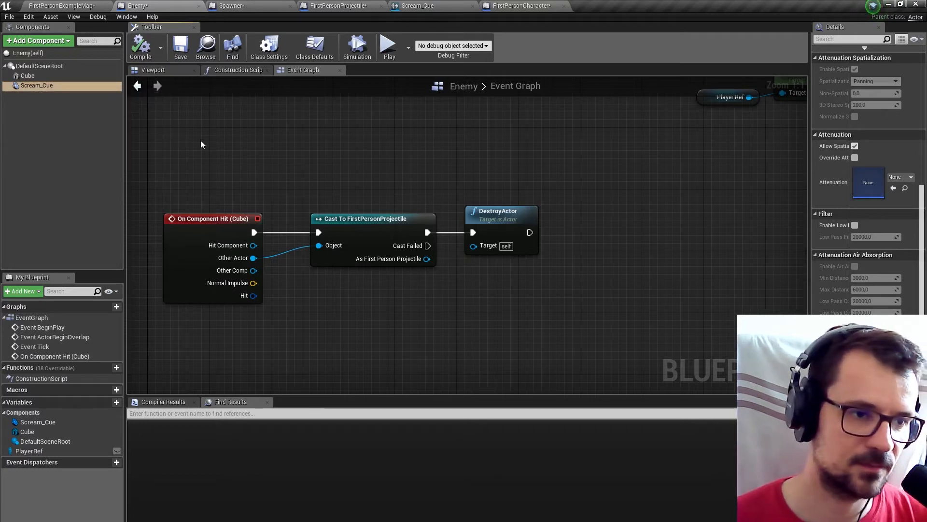
# Playtest the level, shooting spawned Enemy cubes to check their scream sounds, and end the session.
pyautogui.scroll(-2, 201, 140)
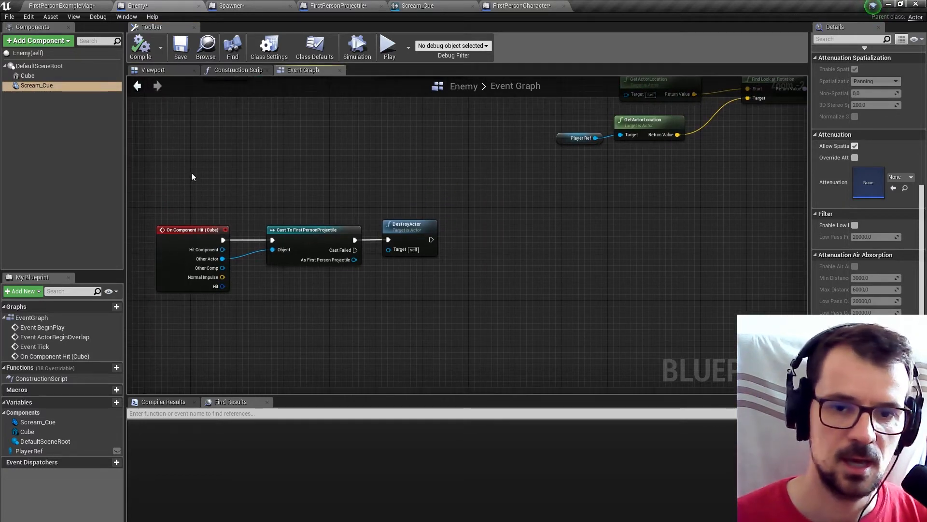
pyautogui.click(63, 5)
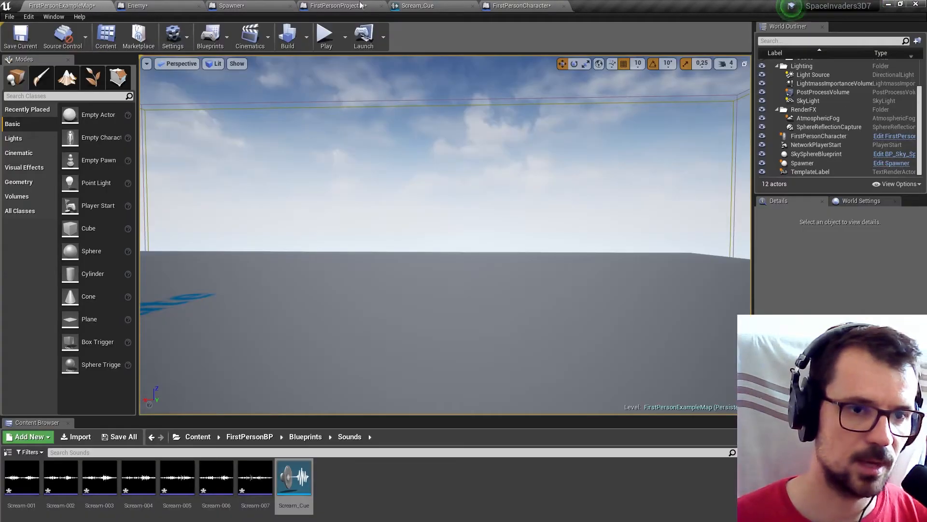
pyautogui.click(325, 37)
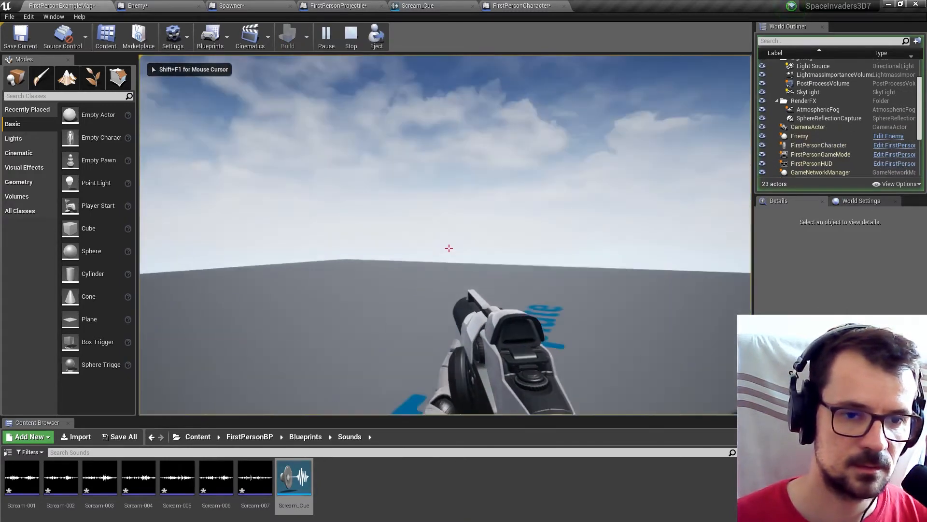
pyautogui.click(449, 248)
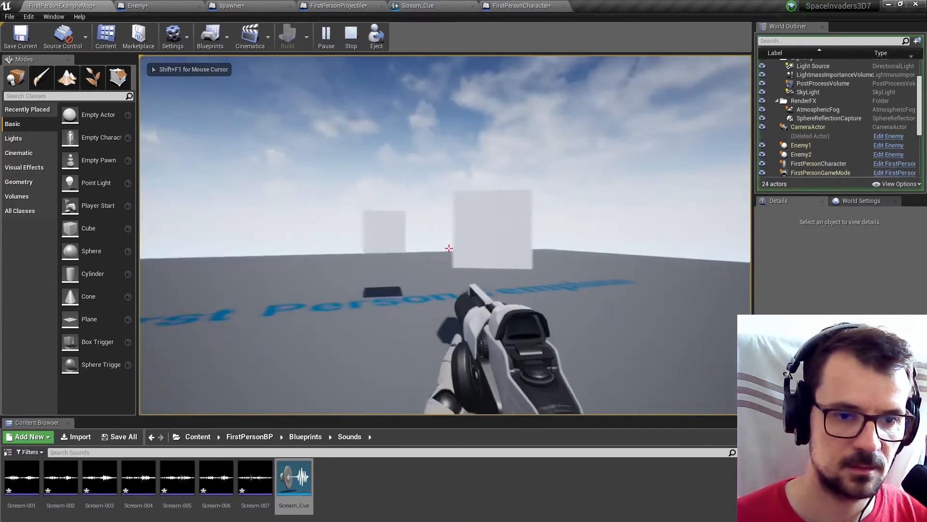
pyautogui.click(449, 248)
pyautogui.click(449, 248)
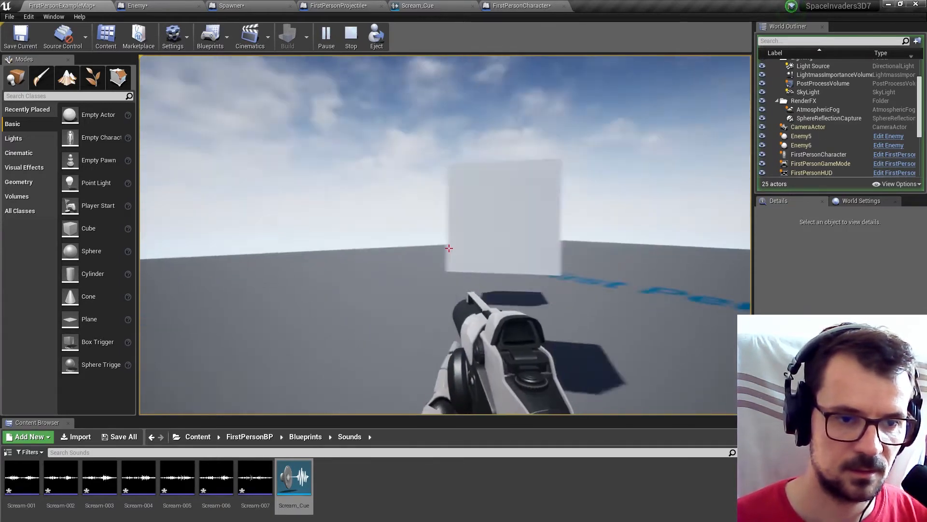
pyautogui.click(449, 248)
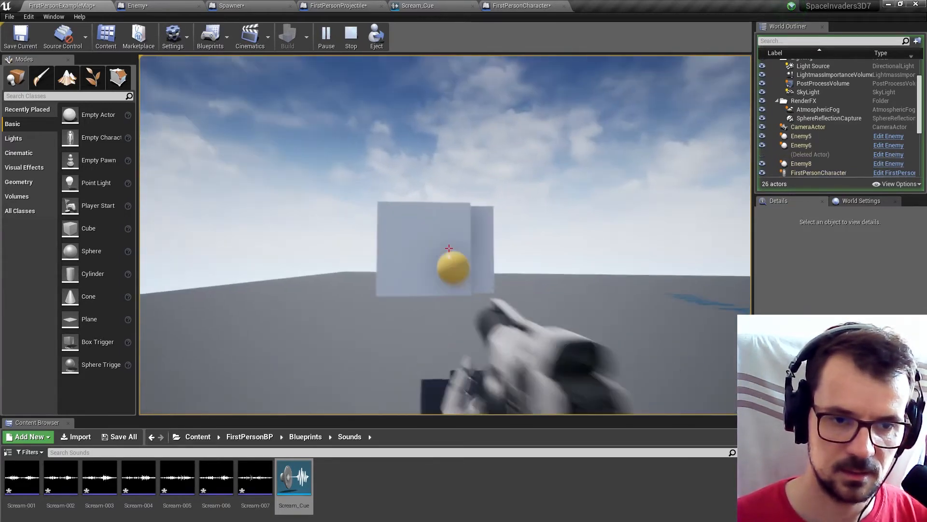
pyautogui.press('Escape')
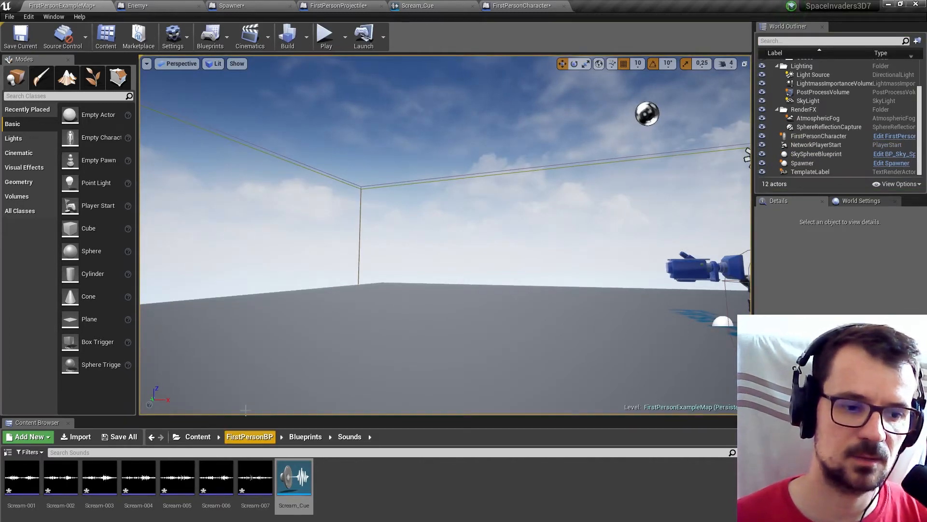
# In Enemy's Event Graph, add a Set Pitch Multiplier node targeting Scream Cue and run it after the Player Ref SET node.
pyautogui.click(20, 479)
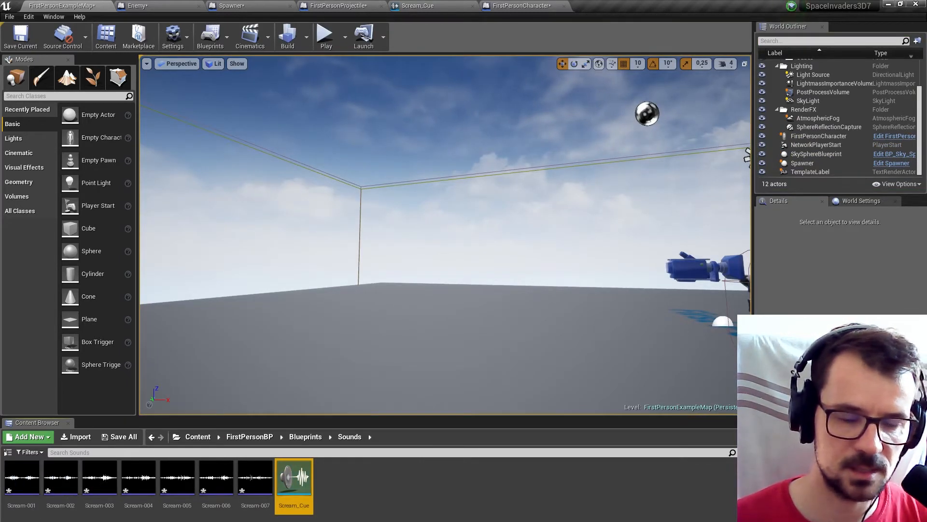
pyautogui.click(172, 5)
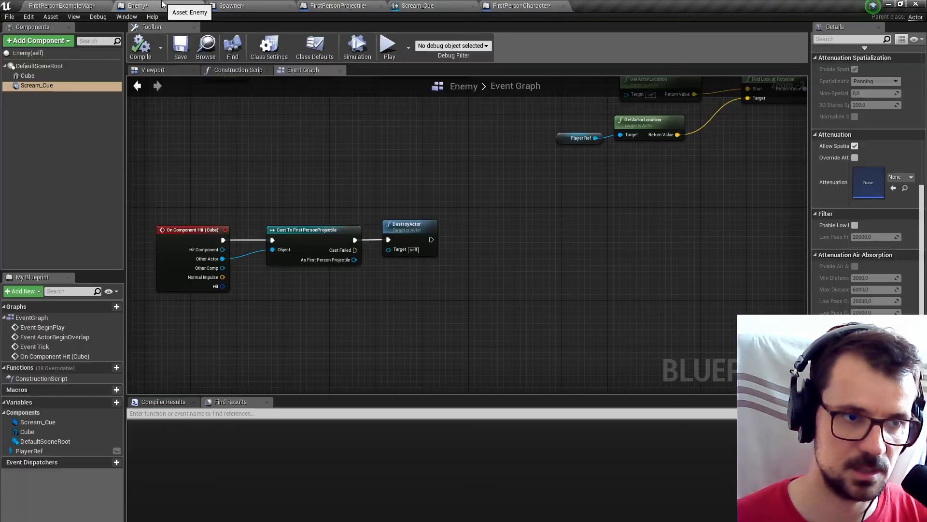
pyautogui.scroll(-6, 440, 144)
pyautogui.scroll(6, 422, 289)
pyautogui.moveTo(297, 173); pyautogui.dragTo(201, 165, button='right')
pyautogui.moveTo(37, 85); pyautogui.dragTo(510, 159)
pyautogui.moveTo(577, 137); pyautogui.dragTo(440, 171, button='right')
pyautogui.moveTo(426, 199); pyautogui.dragTo(488, 212)
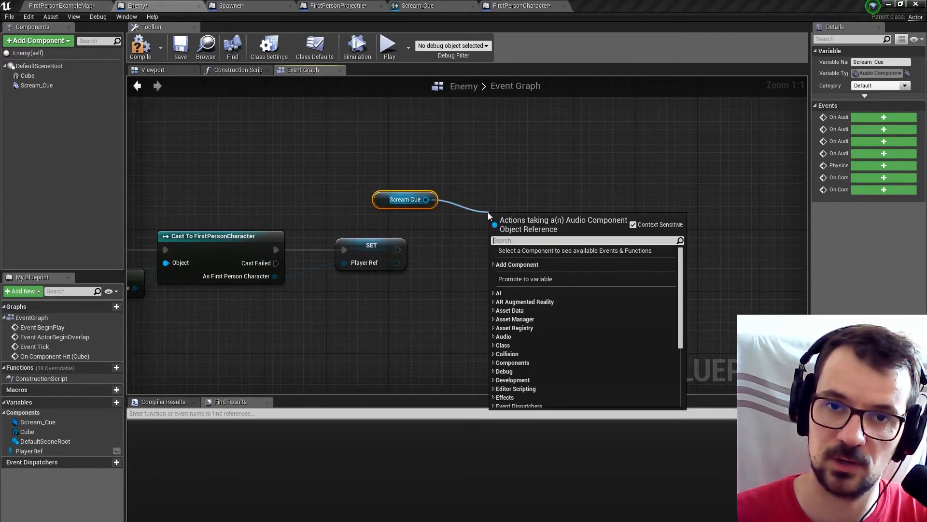
pyautogui.write('setp')
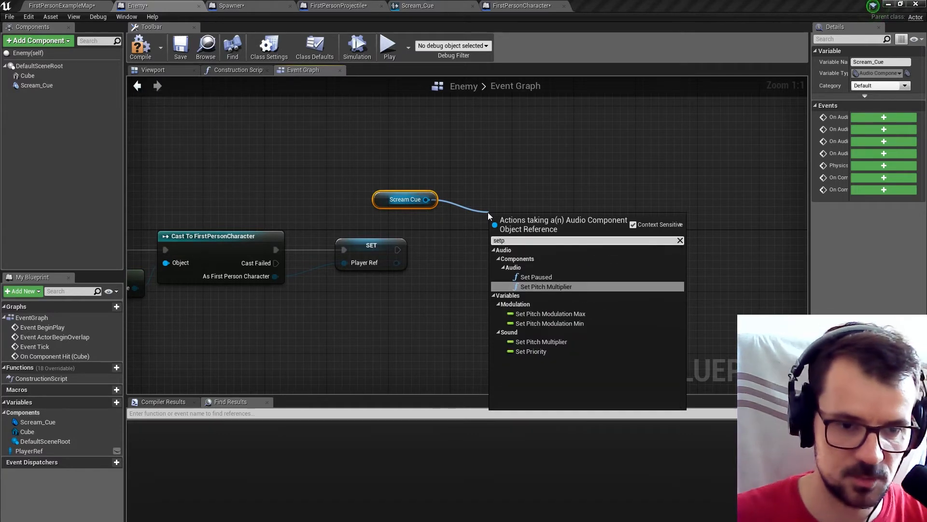
pyautogui.click(547, 287)
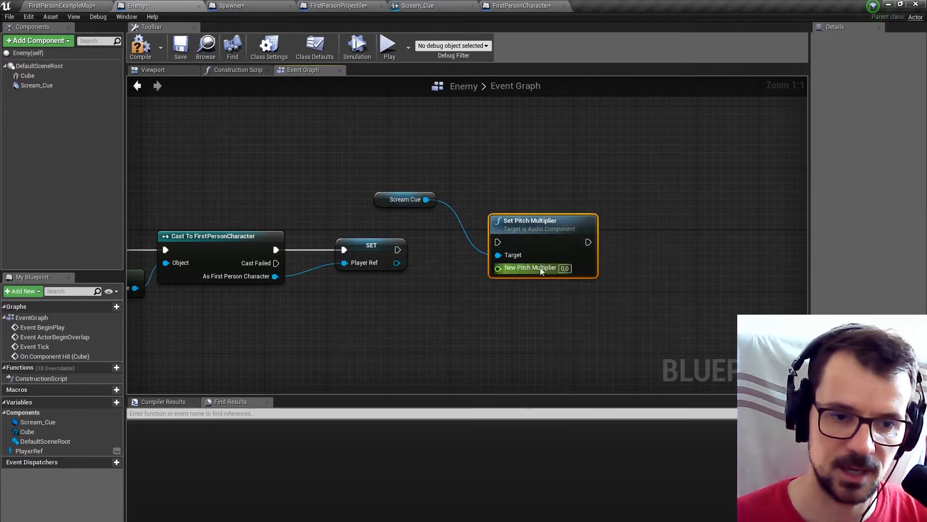
pyautogui.moveTo(382, 199); pyautogui.dragTo(397, 338)
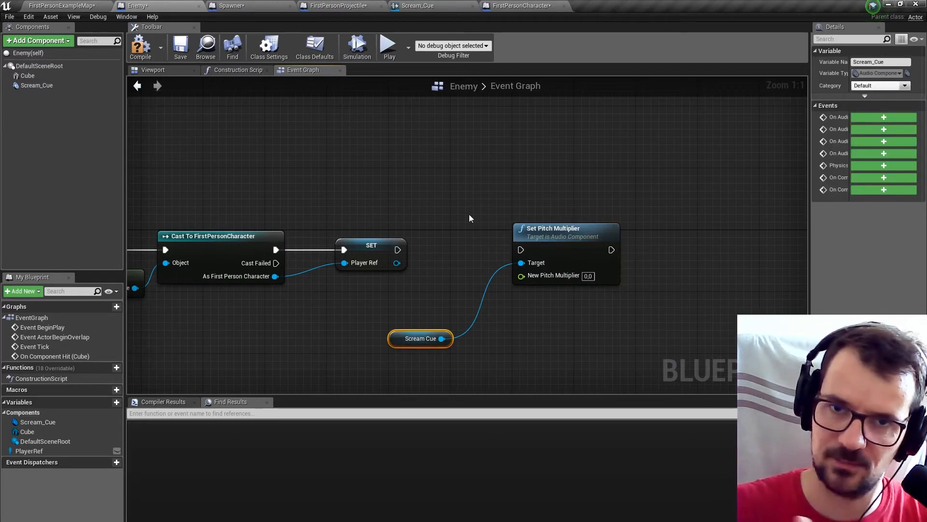
pyautogui.moveTo(398, 250); pyautogui.dragTo(526, 250)
# Feed New Pitch Multiplier from a Random Float in Range node with Min 0.8 and Max 1.2.
pyautogui.moveTo(521, 276); pyautogui.dragTo(460, 292)
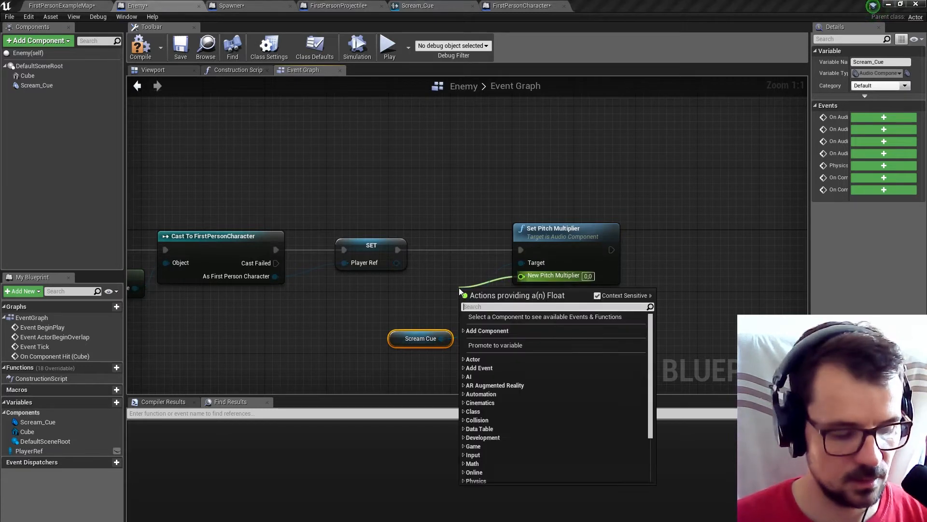
pyautogui.write('rand')
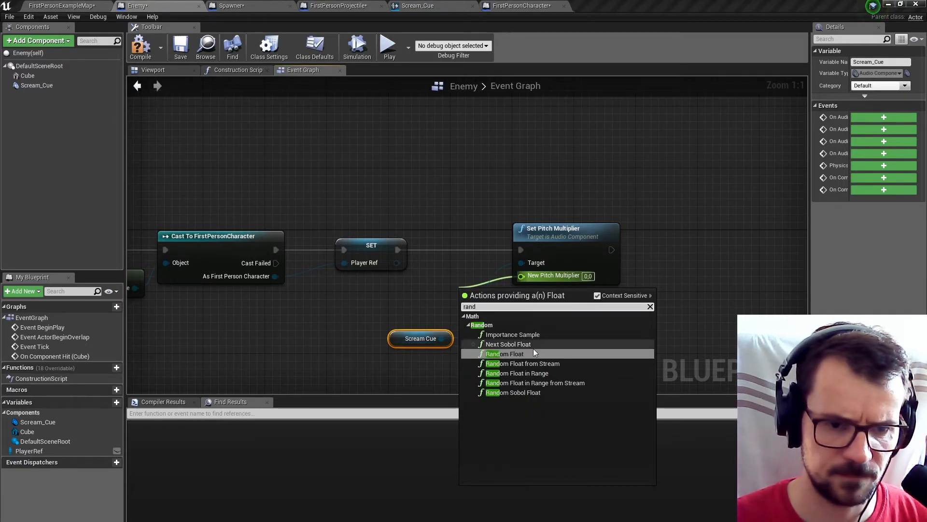
pyautogui.click(532, 372)
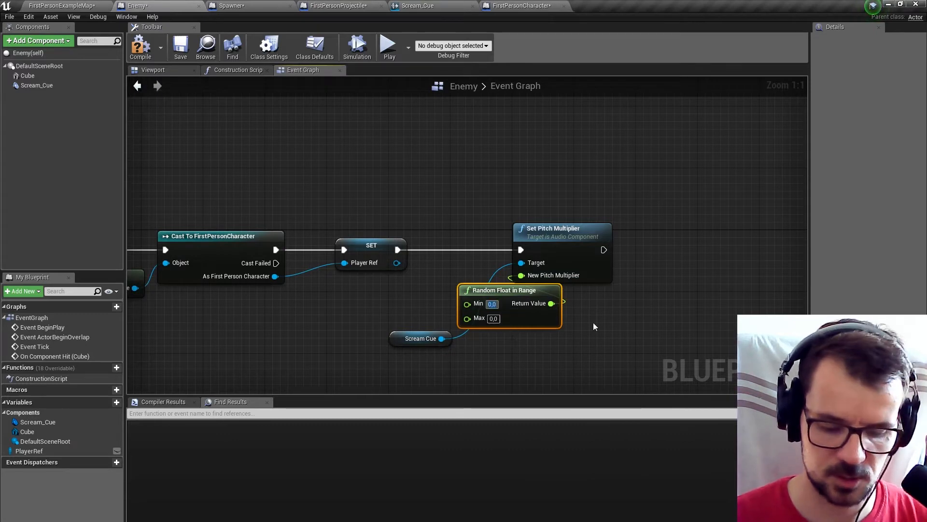
pyautogui.click(628, 334)
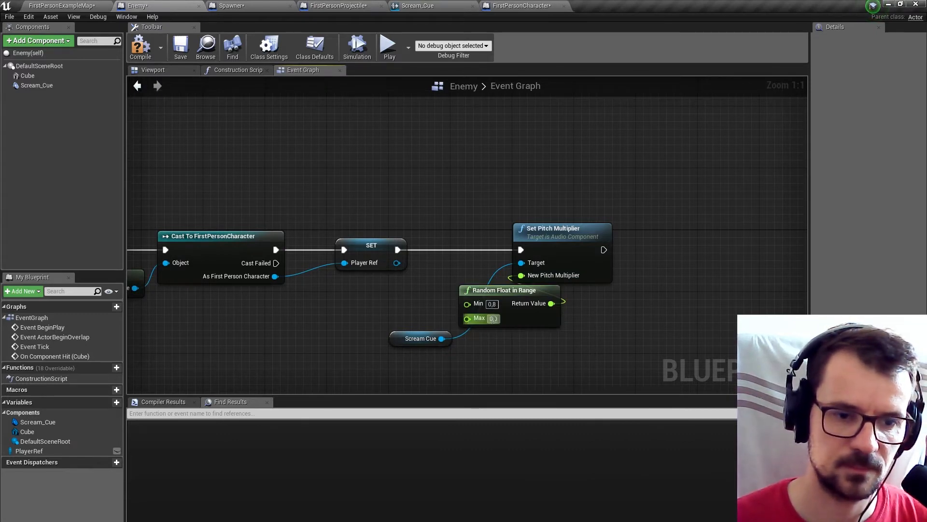
pyautogui.click(493, 319)
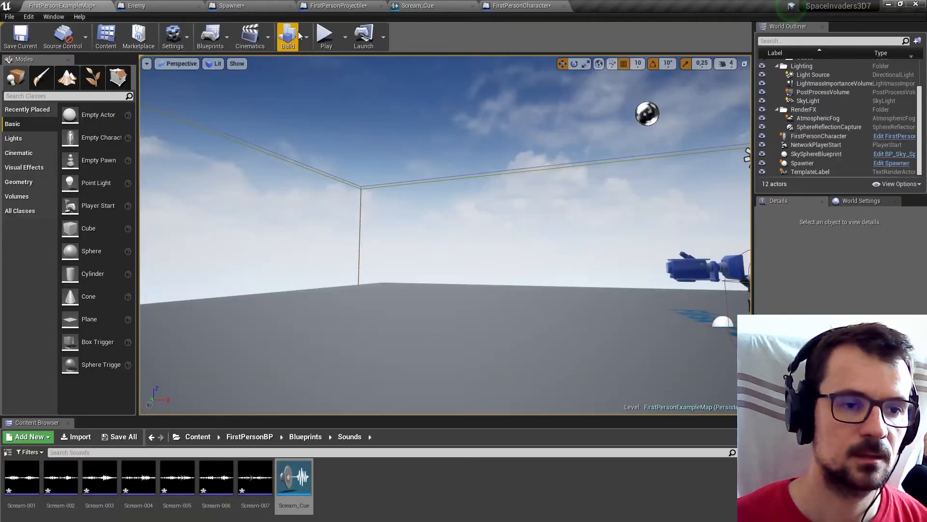
# Playtest the level, shooting Enemy cubes to check the randomised pitch of their screams, and end the session.
pyautogui.click(333, 38)
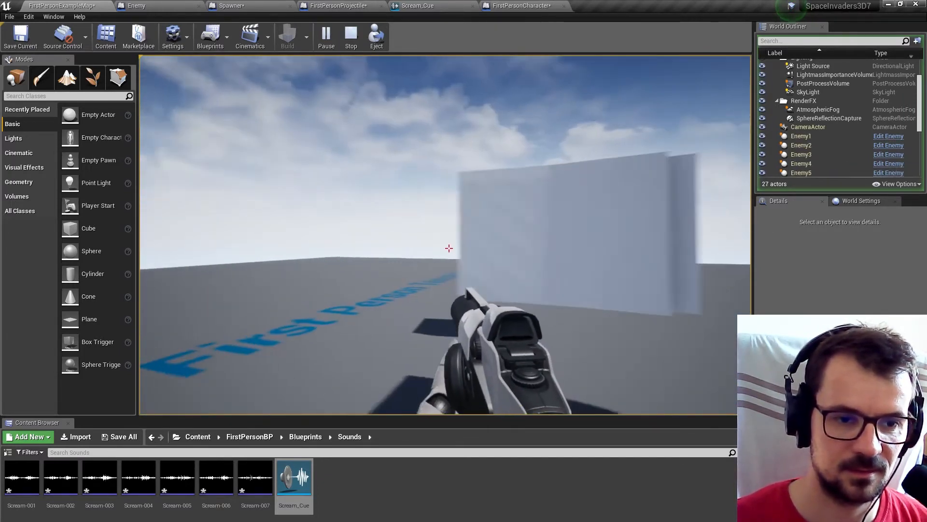
pyautogui.click(449, 249)
pyautogui.click(449, 248)
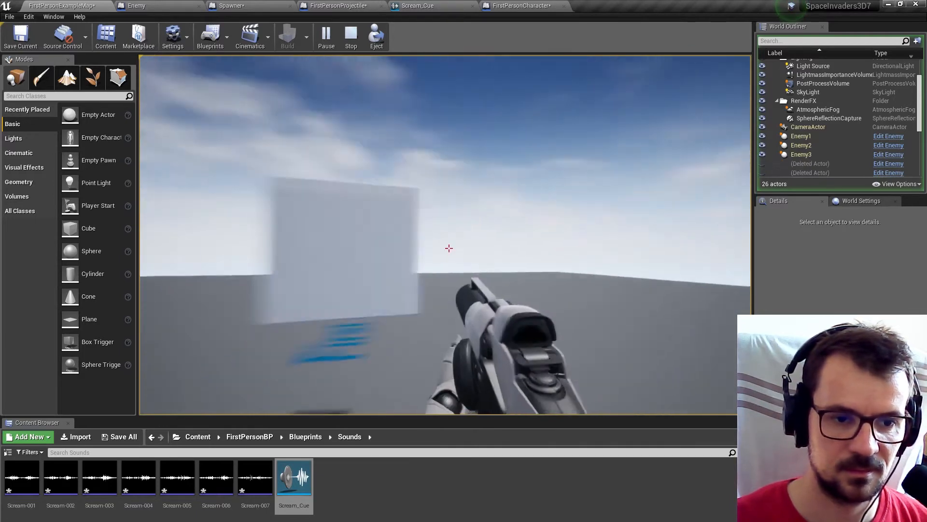
pyautogui.click(449, 249)
pyautogui.click(450, 249)
pyautogui.click(450, 248)
pyautogui.press('Escape')
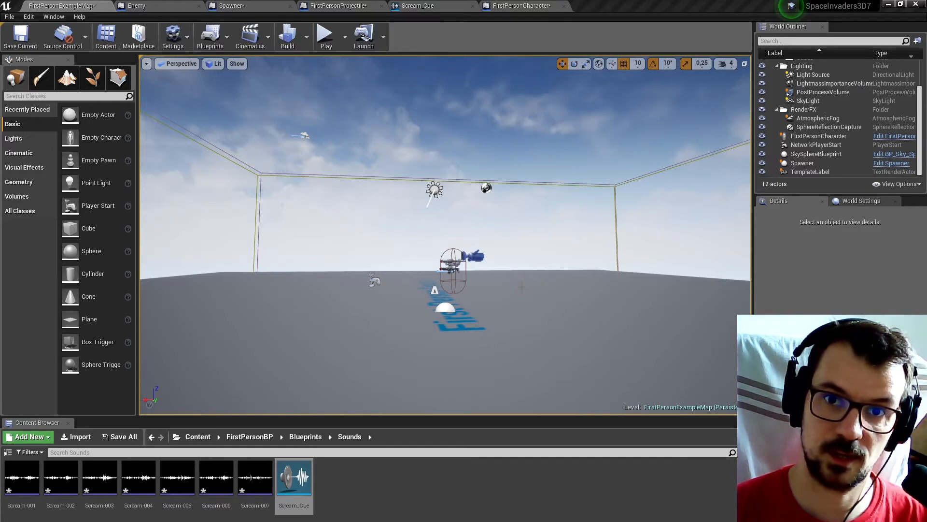
# Show the Blueprints folder in the content browser and close all open blueprint and sound cue editors.
pyautogui.click(300, 441)
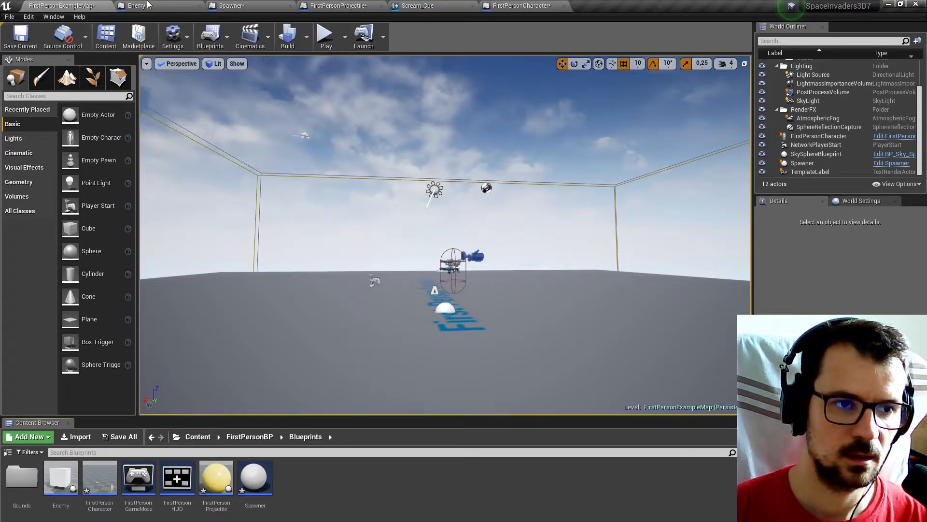
pyautogui.click(191, 6)
pyautogui.click(199, 6)
pyautogui.click(198, 6)
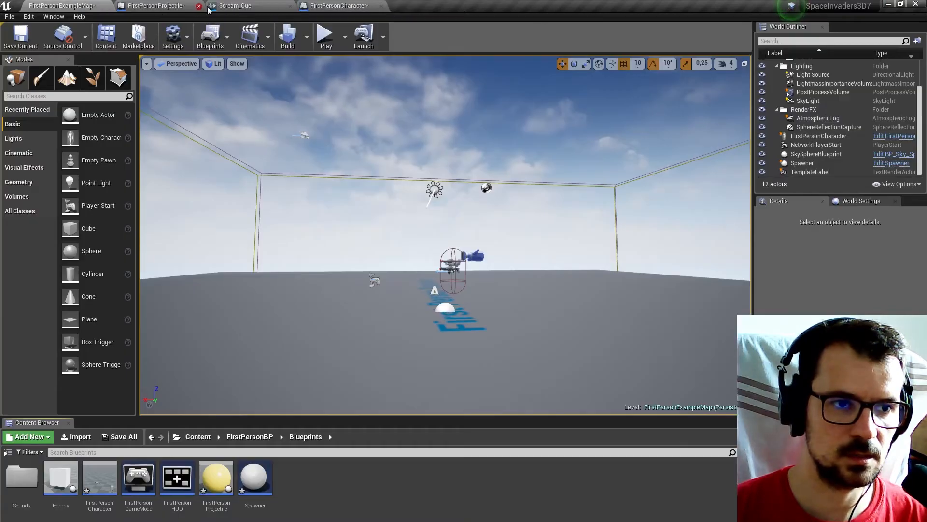
pyautogui.click(285, 6)
pyautogui.click(290, 6)
pyautogui.click(290, 6)
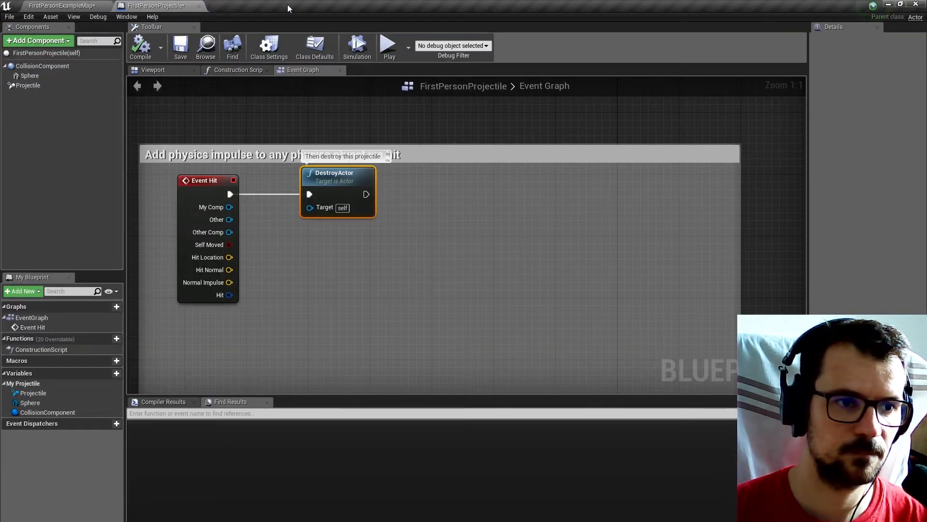
pyautogui.click(199, 6)
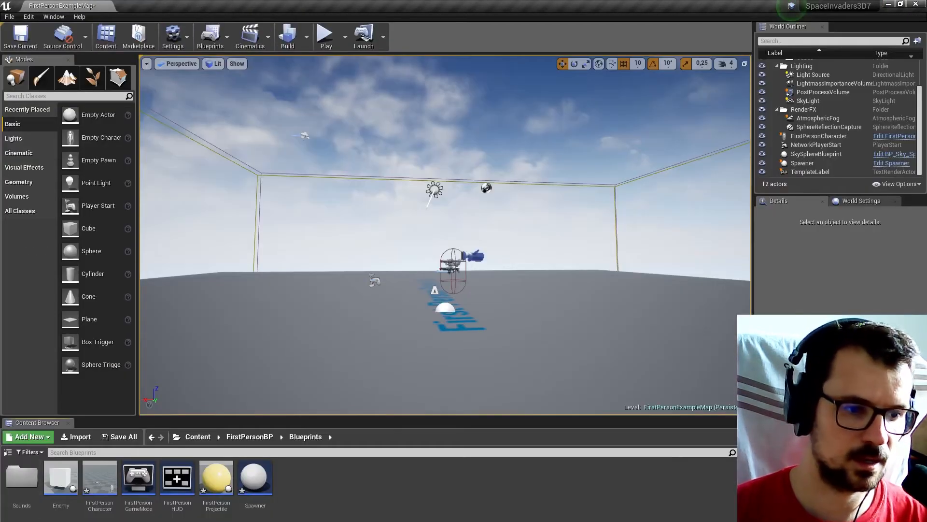
# Open the FirstPersonCharacter and Enemy blueprints from the Blueprints folder.
pyautogui.doubleClick(99, 480)
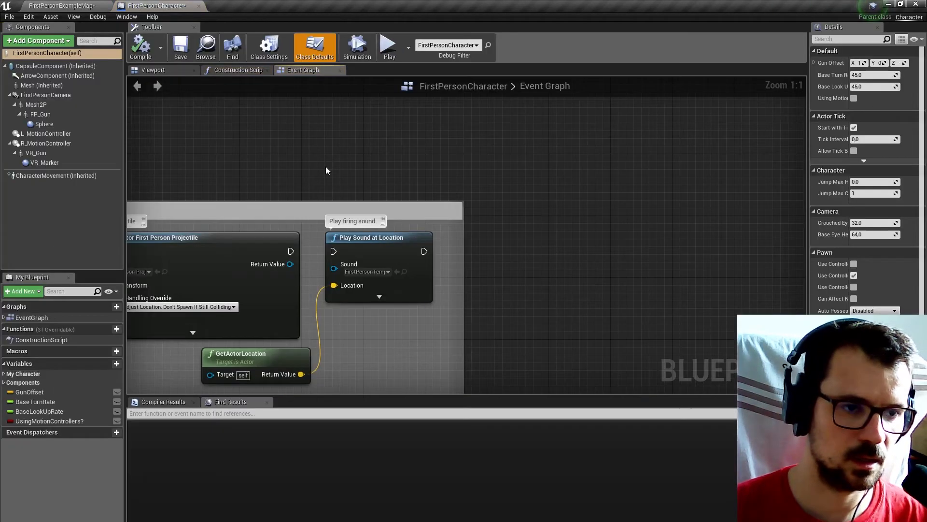
pyautogui.scroll(-12, 378, 171)
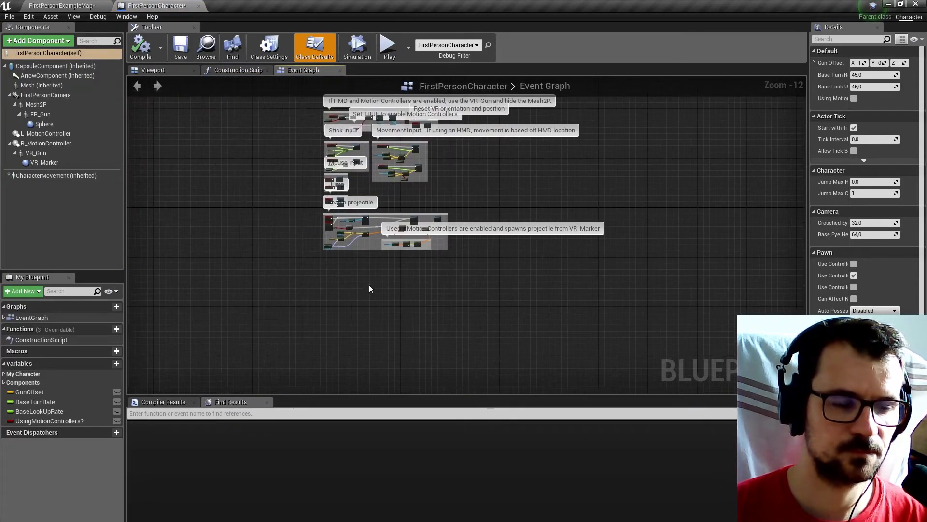
pyautogui.scroll(3, 332, 289)
pyautogui.click(85, 5)
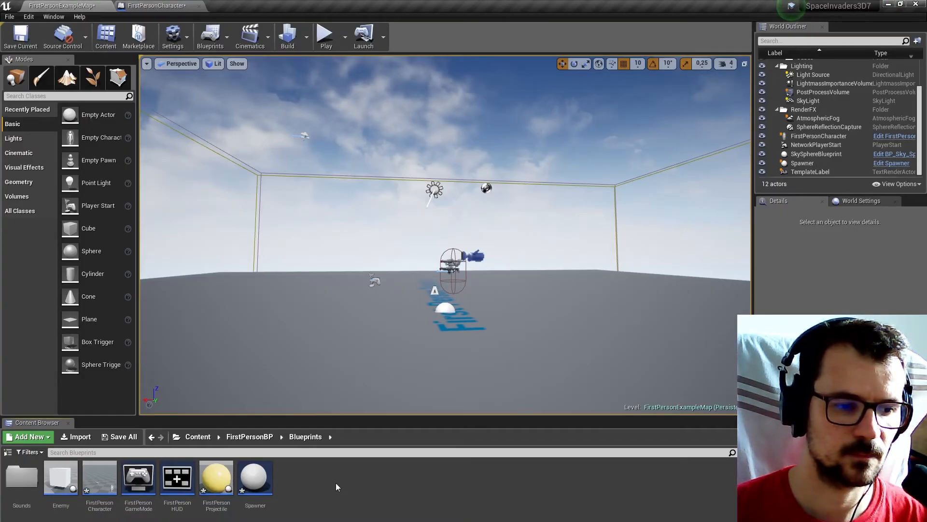
pyautogui.doubleClick(61, 478)
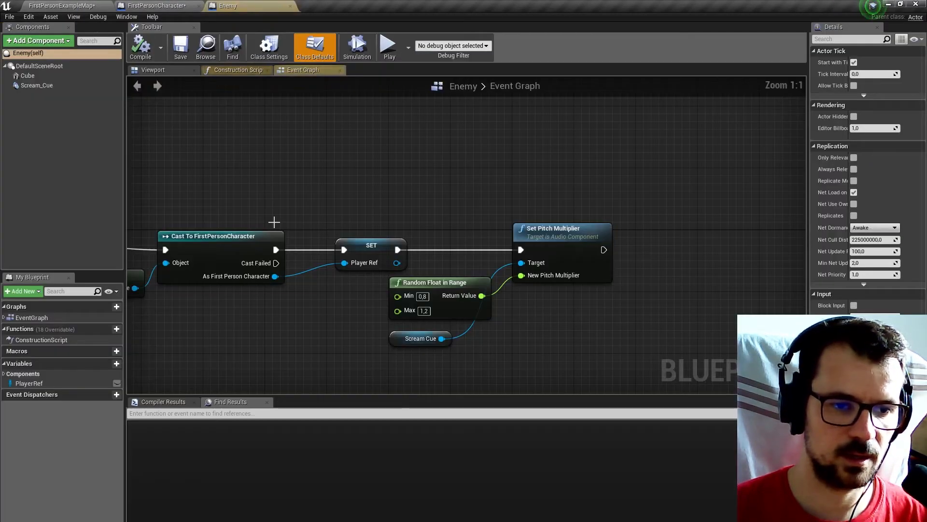
# Enlarge Enemy's Event Graph area and examine its BeginPlay, Tick and component-hit node chains.
pyautogui.scroll(-8, 303, 242)
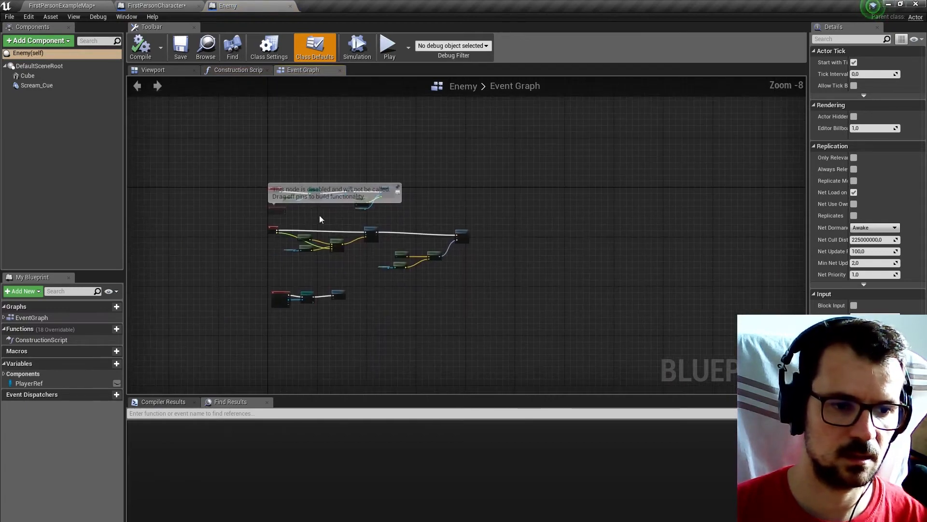
pyautogui.moveTo(344, 395); pyautogui.dragTo(345, 463)
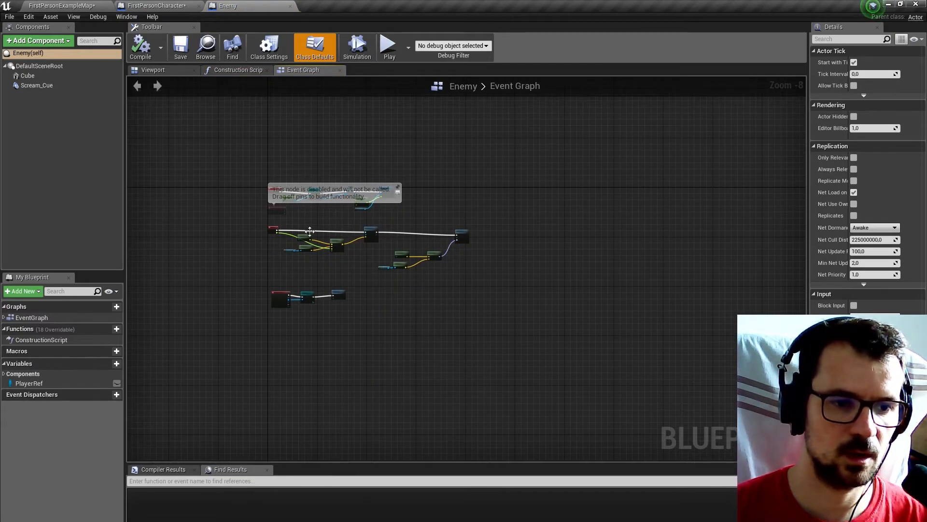
pyautogui.scroll(7, 309, 293)
pyautogui.scroll(-2, 309, 293)
pyautogui.moveTo(332, 276); pyautogui.dragTo(362, 381, button='right')
pyautogui.scroll(3, 356, 401)
pyautogui.scroll(-3, 356, 401)
pyautogui.moveTo(357, 344); pyautogui.dragTo(366, 443, button='right')
pyautogui.scroll(3, 335, 198)
pyautogui.moveTo(292, 125); pyautogui.dragTo(526, 247)
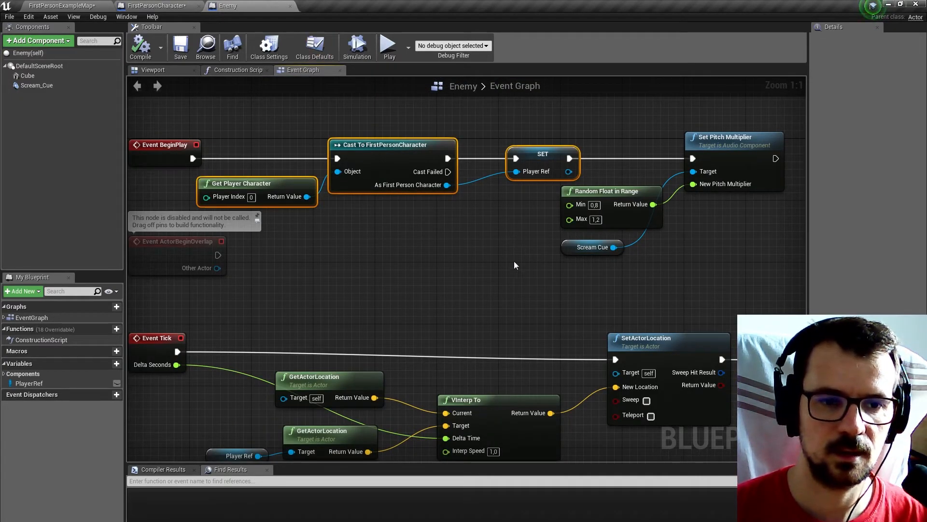
pyautogui.moveTo(508, 132); pyautogui.dragTo(507, 167)
# Move the DestroyActor node away from Cast To FirstPersonProjectile in Enemy's component-hit chain.
pyautogui.scroll(-4, 484, 293)
pyautogui.moveTo(484, 293); pyautogui.dragTo(435, 109, button='right')
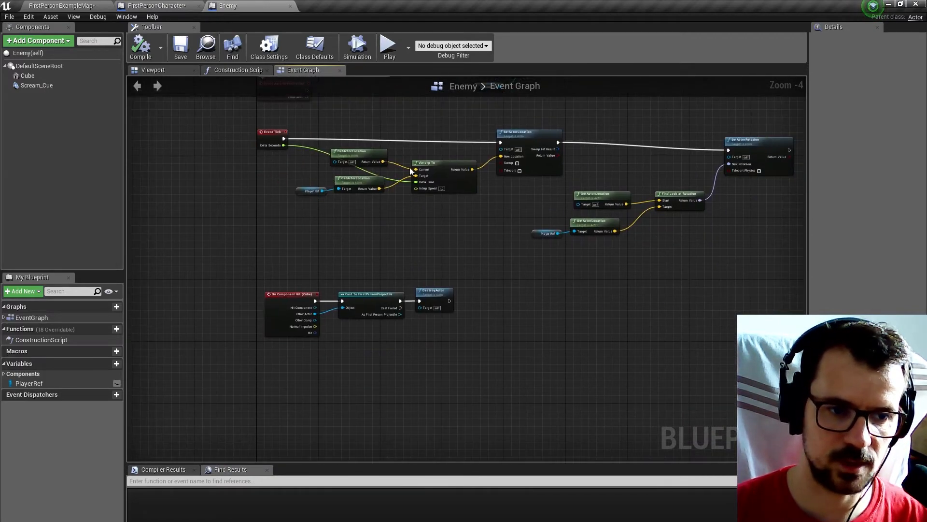
pyautogui.scroll(4, 400, 280)
pyautogui.moveTo(445, 375); pyautogui.dragTo(399, 308, button='right')
pyautogui.moveTo(443, 259); pyautogui.dragTo(580, 251)
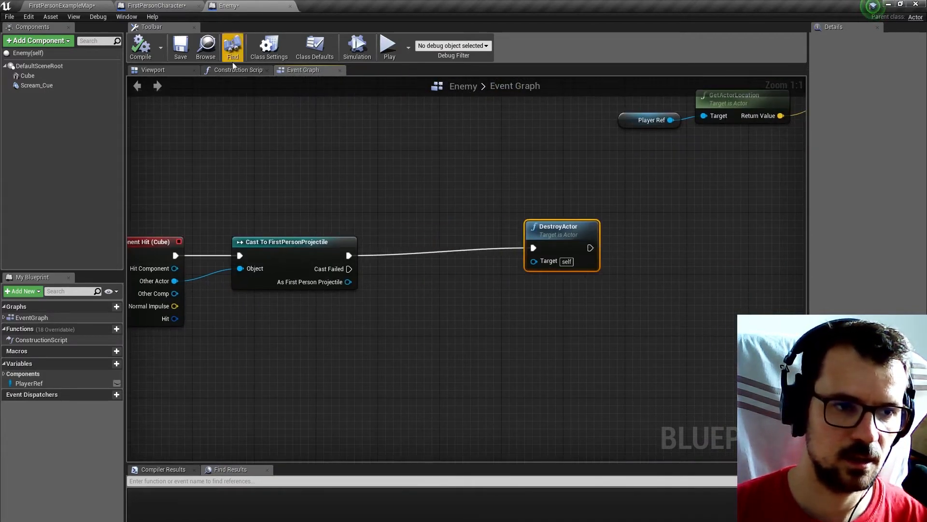
# Add an Integer variable named Points to the FirstPersonCharacter blueprint and compile it.
pyautogui.click(140, 6)
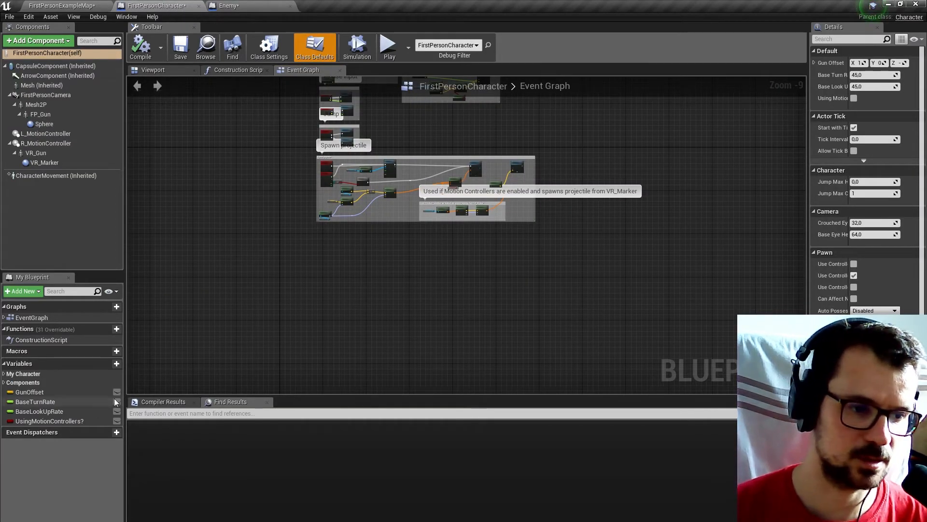
pyautogui.click(114, 363)
pyautogui.write('P')
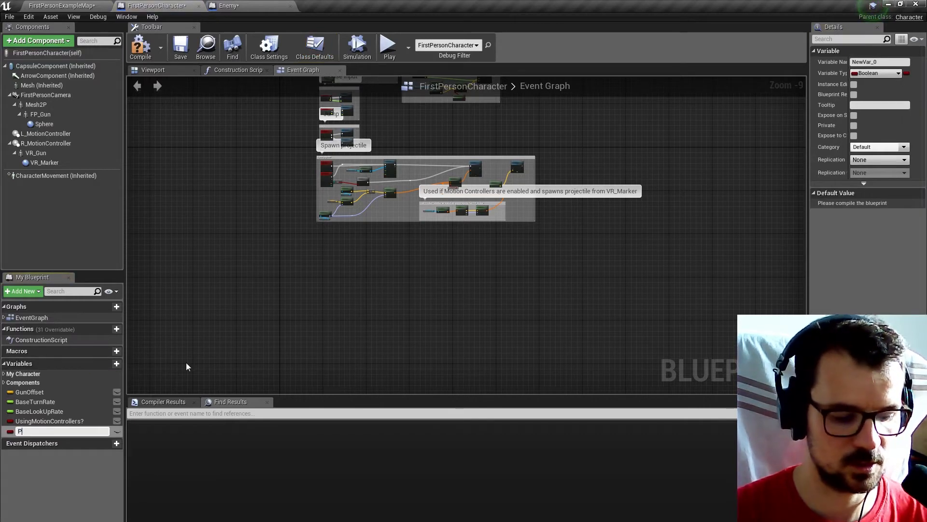
pyautogui.write('oint')
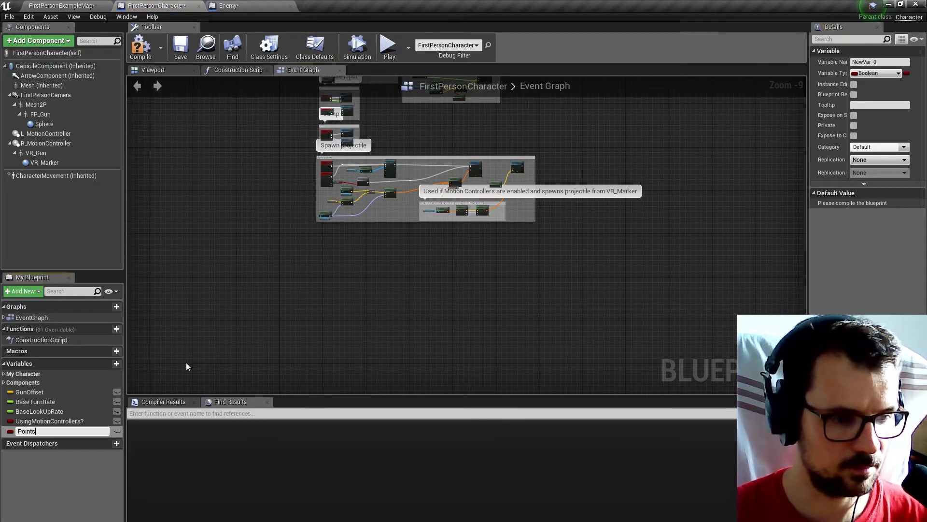
pyautogui.write('s')
pyautogui.press('Return')
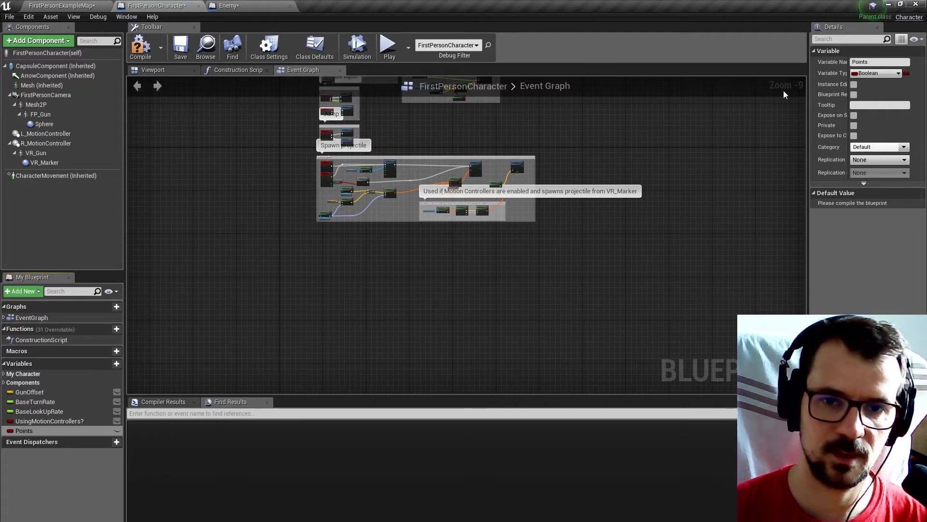
pyautogui.click(878, 74)
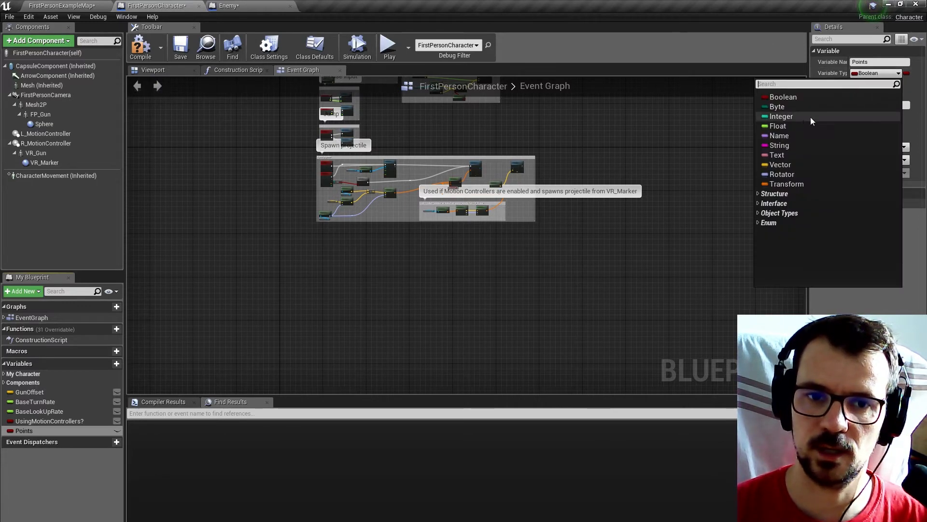
pyautogui.click(794, 117)
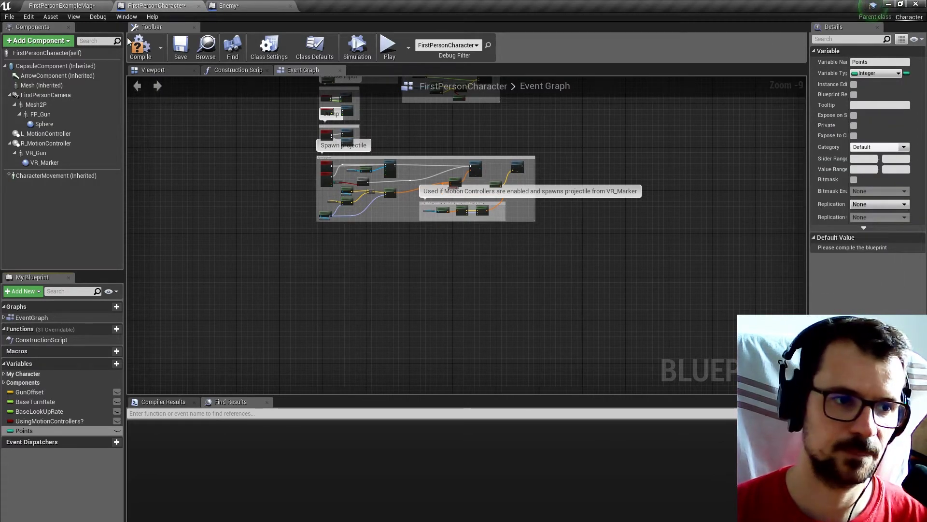
pyautogui.press('F7')
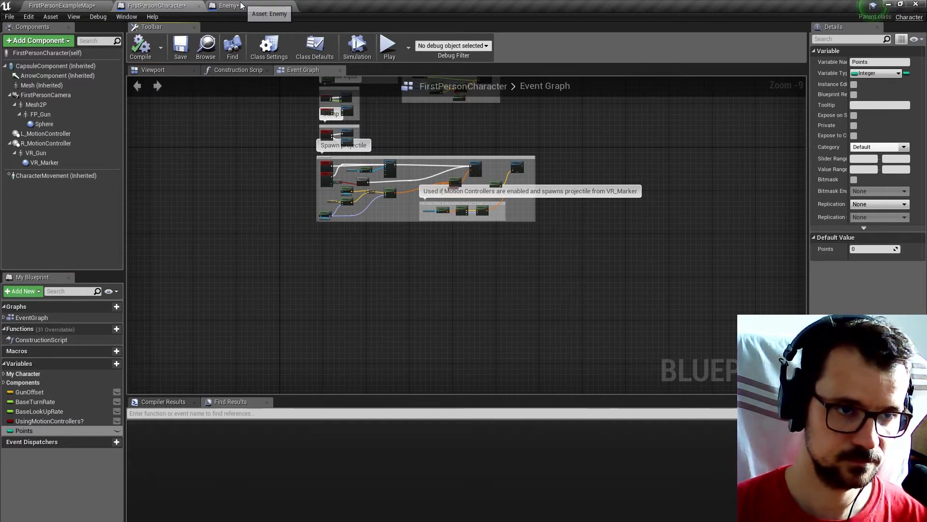
# In Enemy's Event Graph, widen the gap before DestroyActor further and review the On Component Hit (Cube) chain.
pyautogui.click(270, 5)
pyautogui.moveTo(526, 245); pyautogui.dragTo(595, 253)
pyautogui.moveTo(346, 281); pyautogui.dragTo(398, 298)
pyautogui.click(316, 322)
pyautogui.moveTo(312, 321); pyautogui.dragTo(398, 329, button='right')
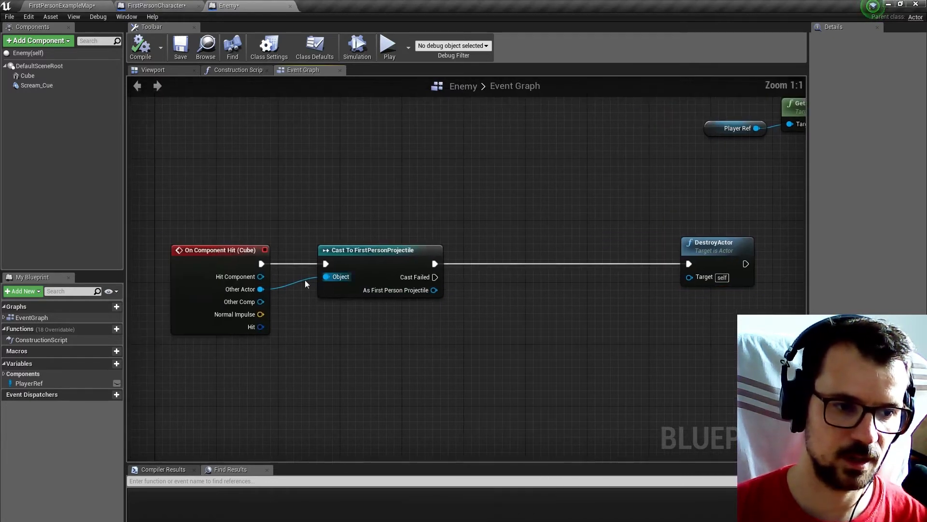
pyautogui.moveTo(223, 227); pyautogui.dragTo(497, 312)
pyautogui.click(471, 311)
pyautogui.click(505, 300)
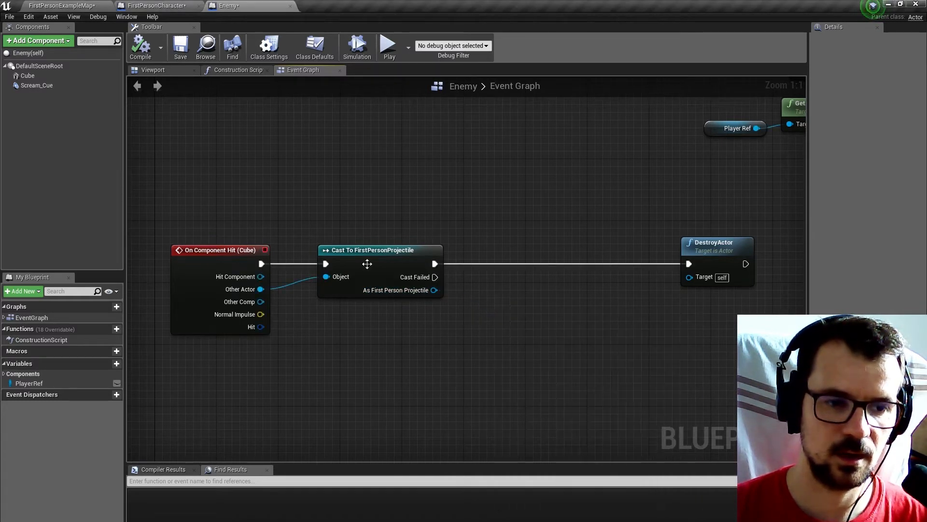
pyautogui.moveTo(447, 295); pyautogui.dragTo(415, 279, button='right')
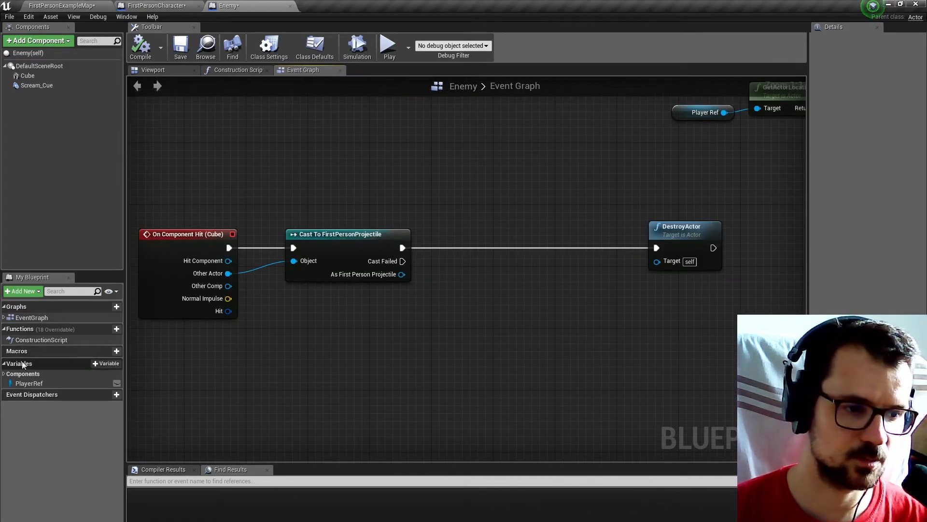
# Place a Player Ref getter below Enemy's component-hit chain and add a Get Points node from it.
pyautogui.moveTo(29, 383); pyautogui.dragTo(506, 328)
pyautogui.write('getpo')
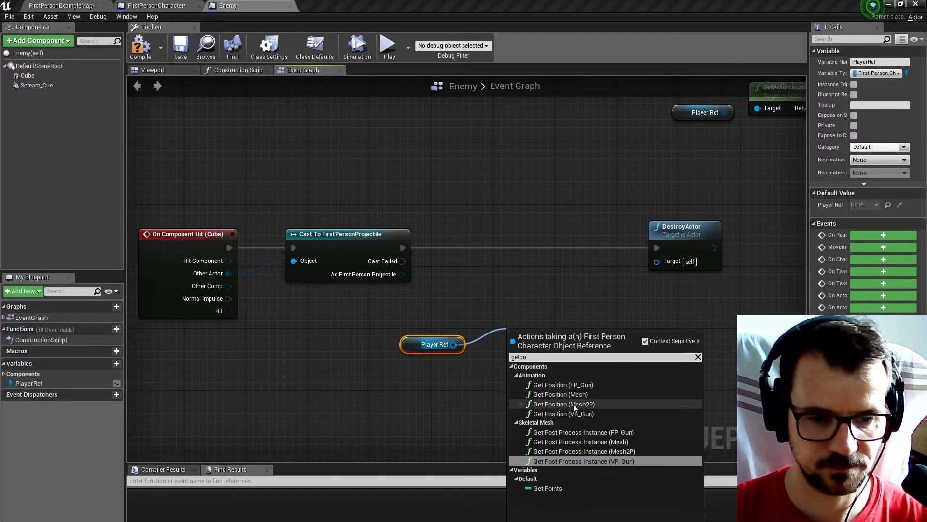
pyautogui.click(547, 487)
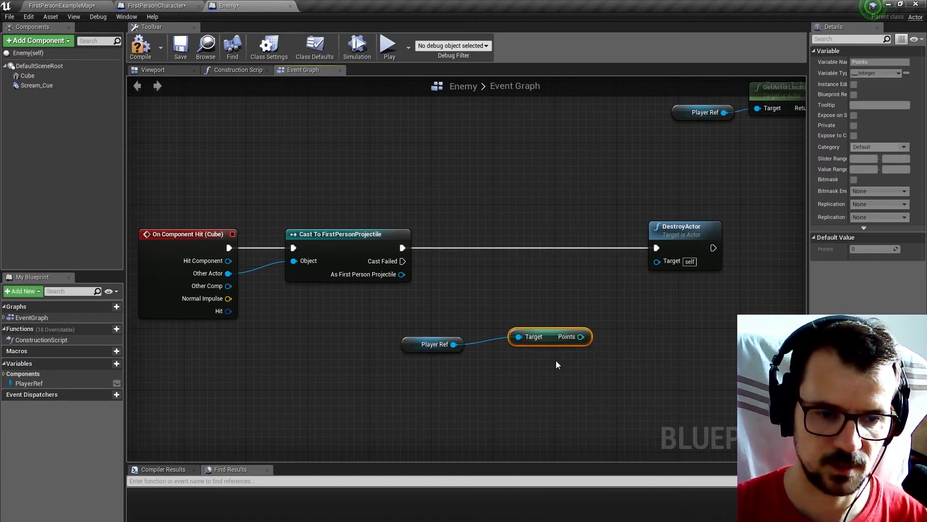
# Add a Set Points node targeting Player Ref and place it beyond the Get Points node.
pyautogui.moveTo(453, 344); pyautogui.dragTo(532, 355)
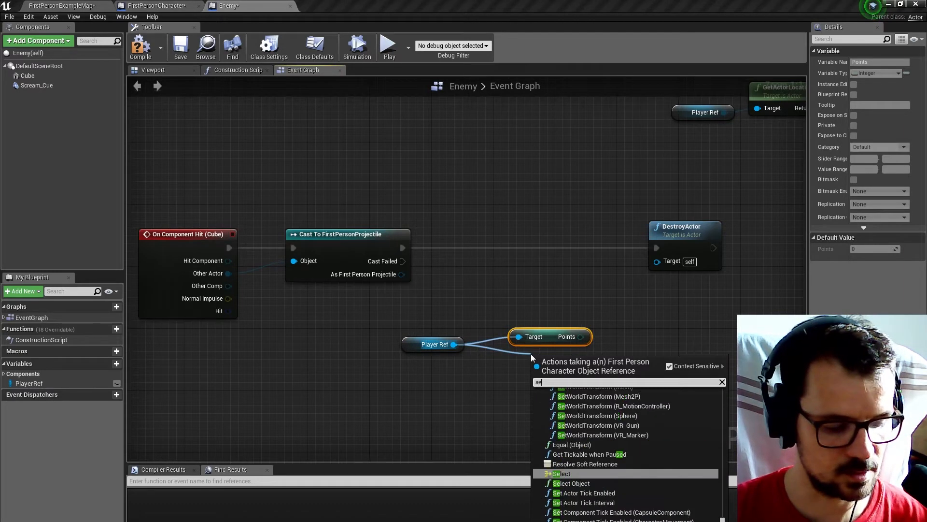
pyautogui.write('setpoi')
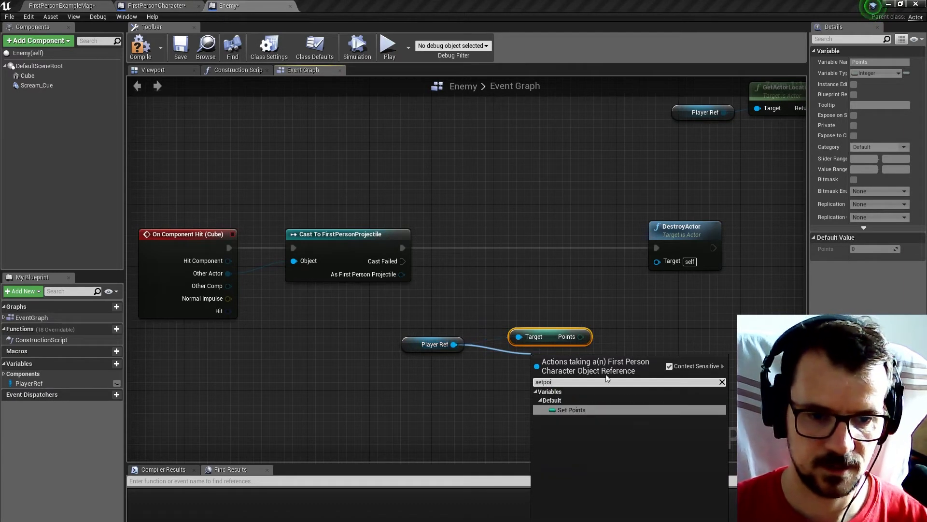
pyautogui.click(580, 410)
pyautogui.moveTo(605, 334); pyautogui.dragTo(529, 336, button='right')
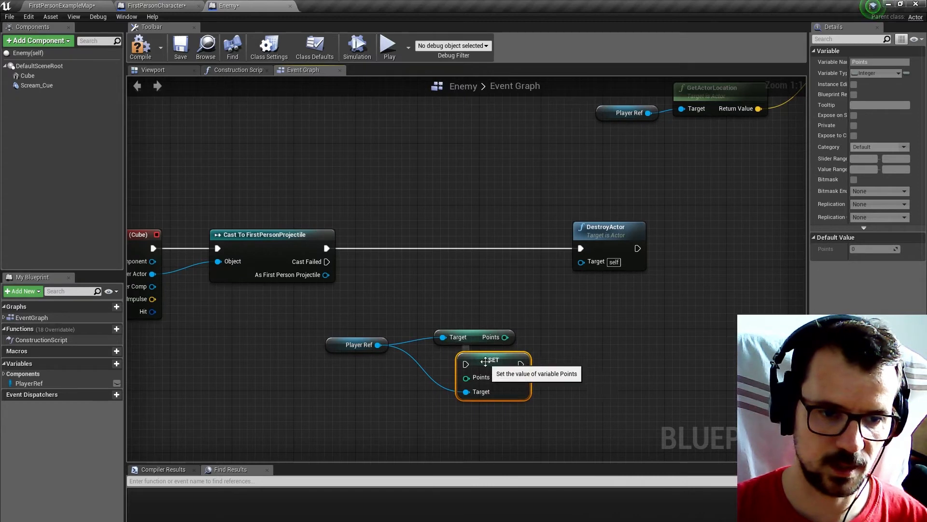
pyautogui.moveTo(483, 355); pyautogui.dragTo(591, 339)
# Add an integer addition node fed by Points and set its second value to 100.
pyautogui.moveTo(505, 337); pyautogui.dragTo(547, 305)
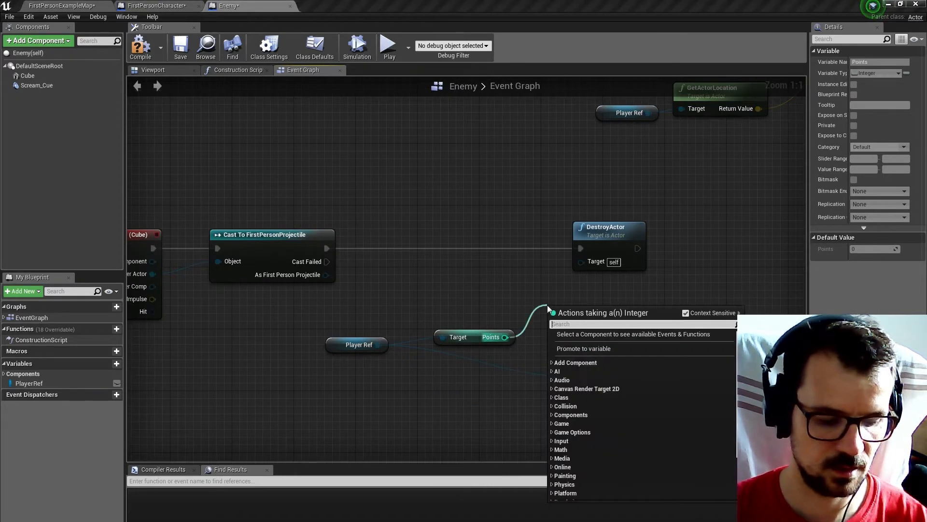
pyautogui.write('+')
pyautogui.click(586, 361)
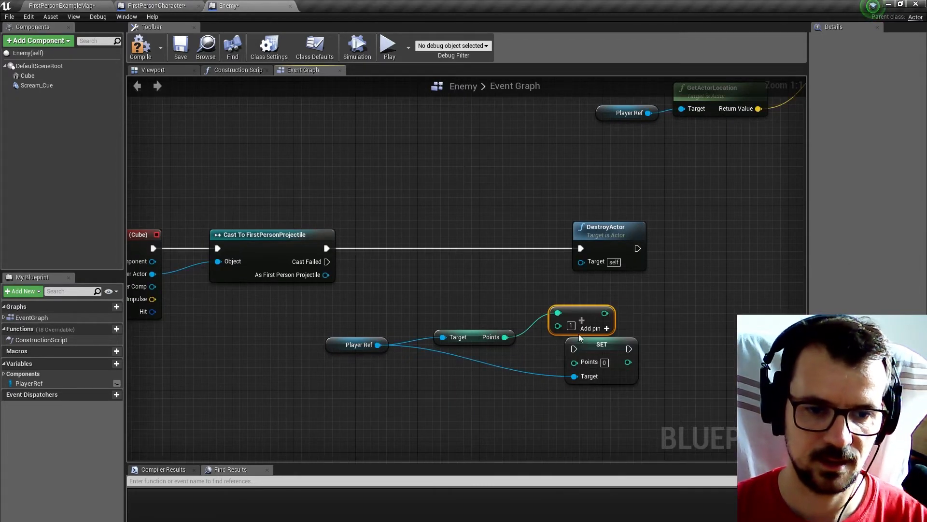
pyautogui.write('100')
pyautogui.click(639, 321)
# Connect the addition result to the Points input of the SET node and run SET after DestroyActor.
pyautogui.moveTo(601, 341); pyautogui.dragTo(701, 318)
pyautogui.click(580, 192)
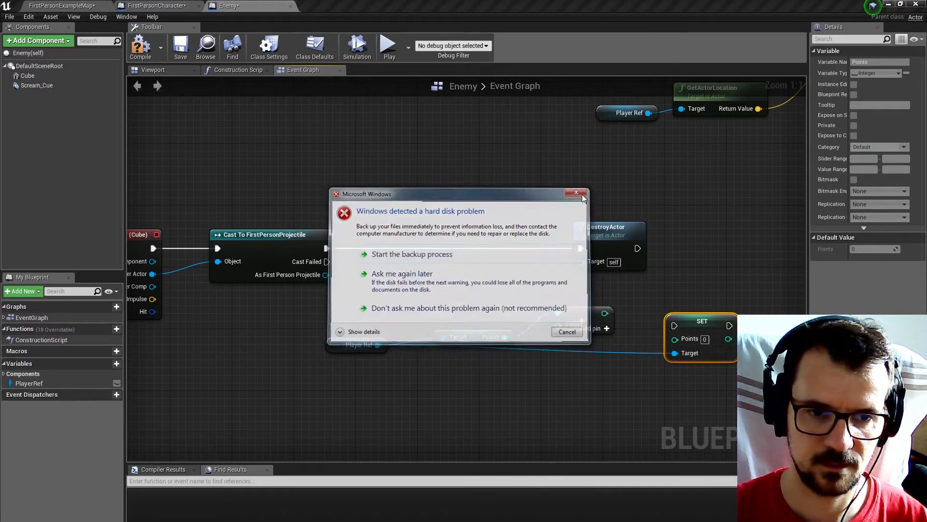
pyautogui.moveTo(604, 312); pyautogui.dragTo(592, 343)
pyautogui.moveTo(688, 324); pyautogui.dragTo(718, 246)
pyautogui.moveTo(638, 248); pyautogui.dragTo(705, 248)
pyautogui.click(678, 202)
pyautogui.moveTo(678, 202); pyautogui.dragTo(605, 197, button='right')
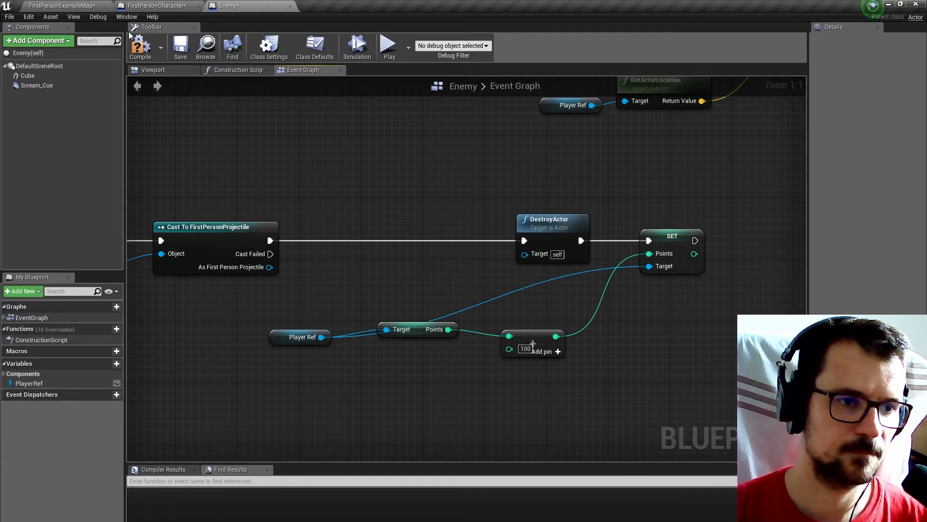
# Compile Enemy, and create a Widget Blueprint in the level's Blueprints folder and open it in the designer.
pyautogui.click(140, 46)
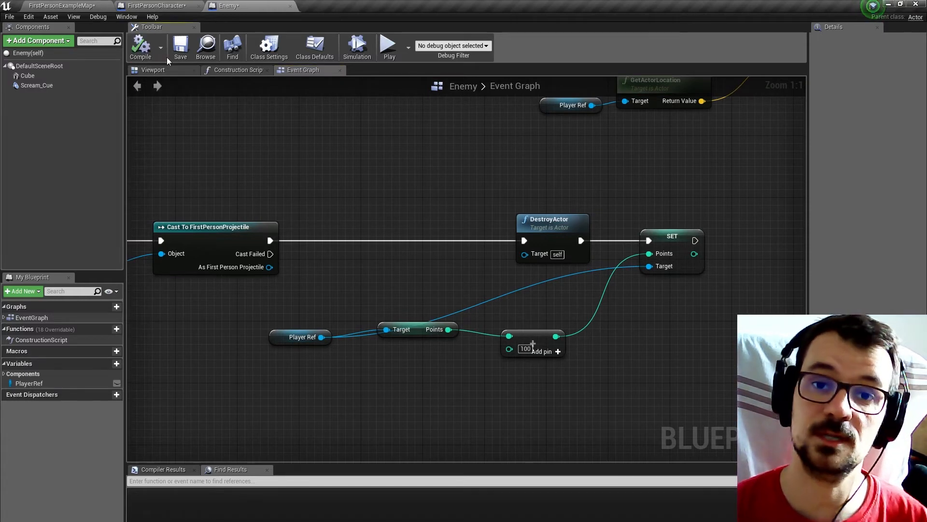
pyautogui.click(42, 5)
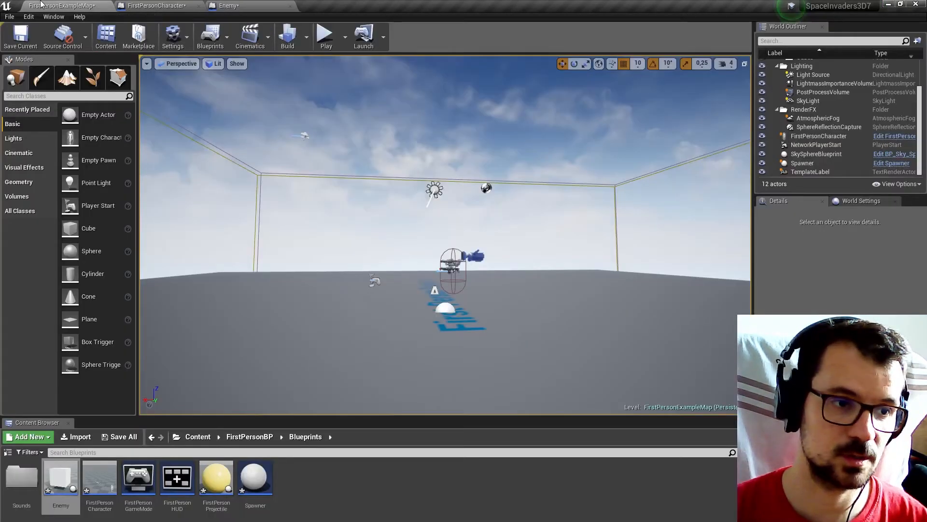
pyautogui.rightClick(303, 493)
pyautogui.moveTo(326, 488)
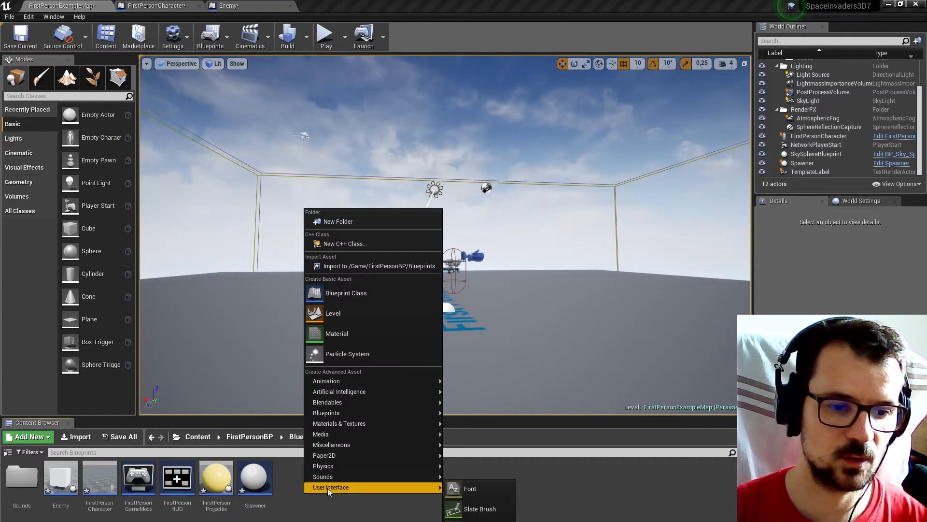
pyautogui.click(478, 509)
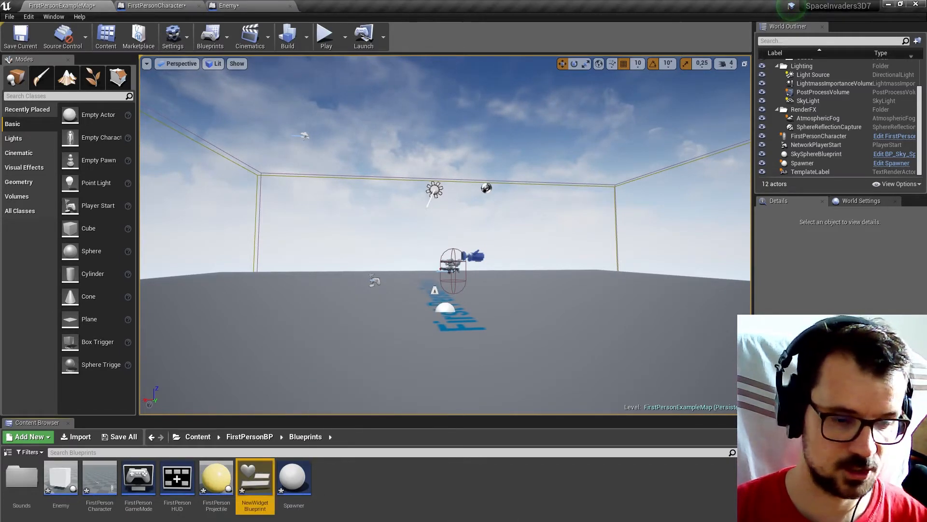
pyautogui.doubleClick(257, 479)
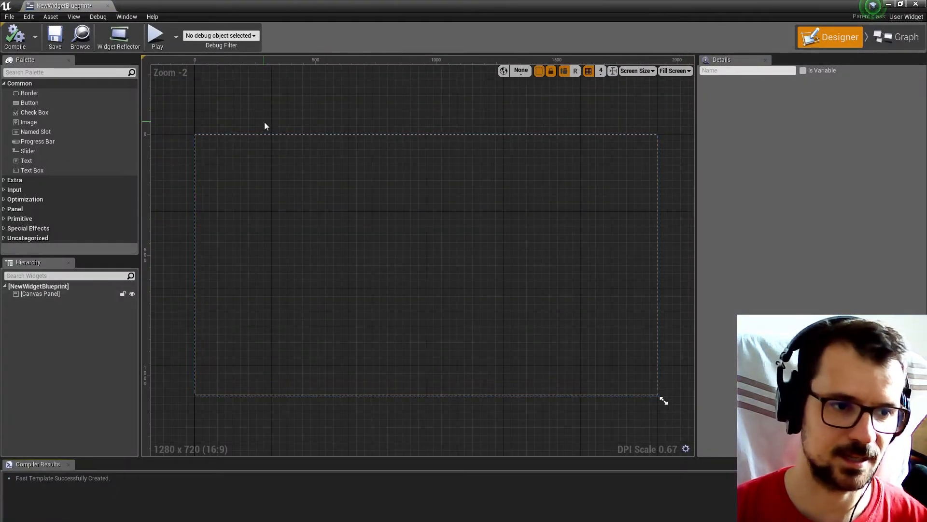
# Add a Text widget near the canvas's upper-left corner, at about X 36, Y 40, and colour it pure red.
pyautogui.moveTo(26, 160); pyautogui.dragTo(204, 148)
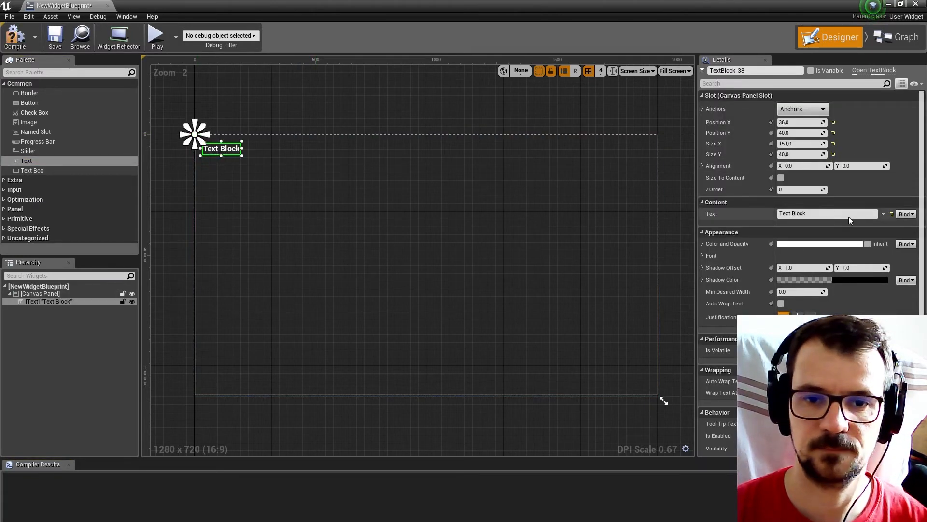
pyautogui.click(845, 244)
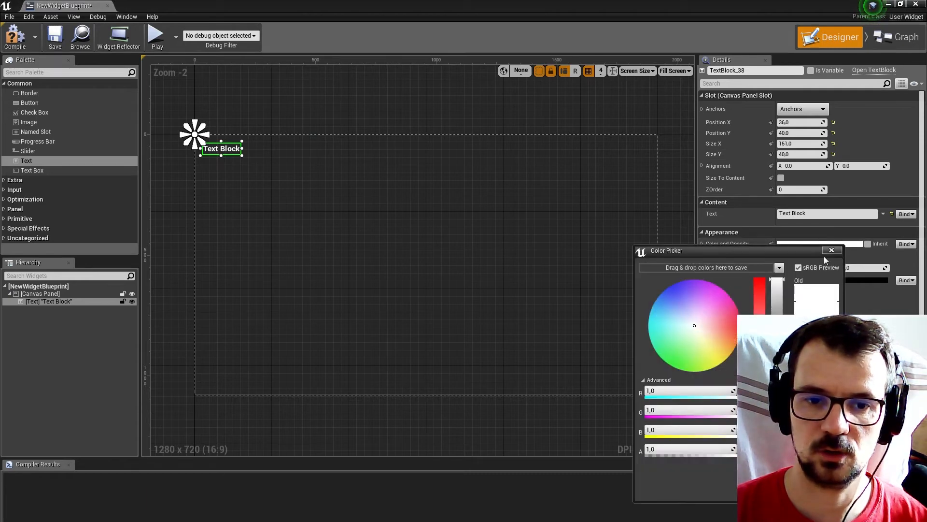
pyautogui.moveTo(761, 289); pyautogui.dragTo(758, 255)
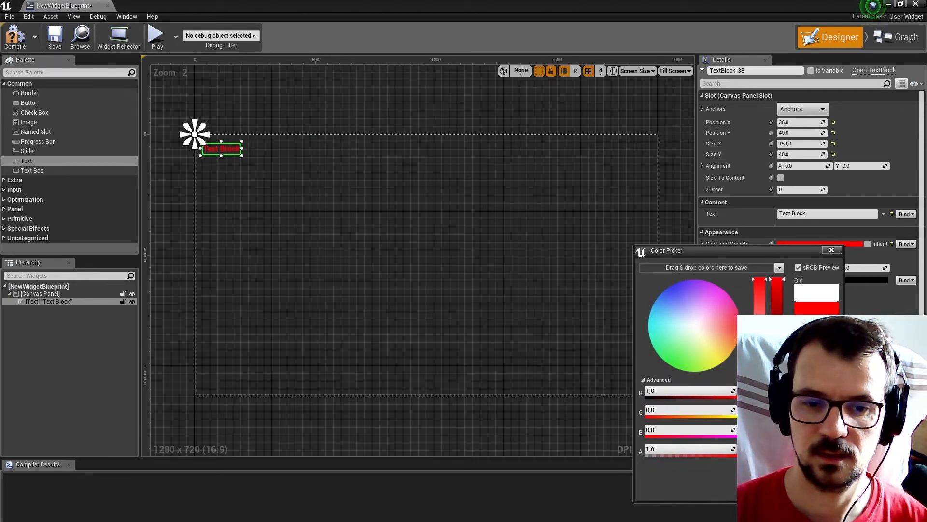
pyautogui.click(781, 492)
# Set the red text block's text to HP and enable Size To Content for it.
pyautogui.click(772, 213)
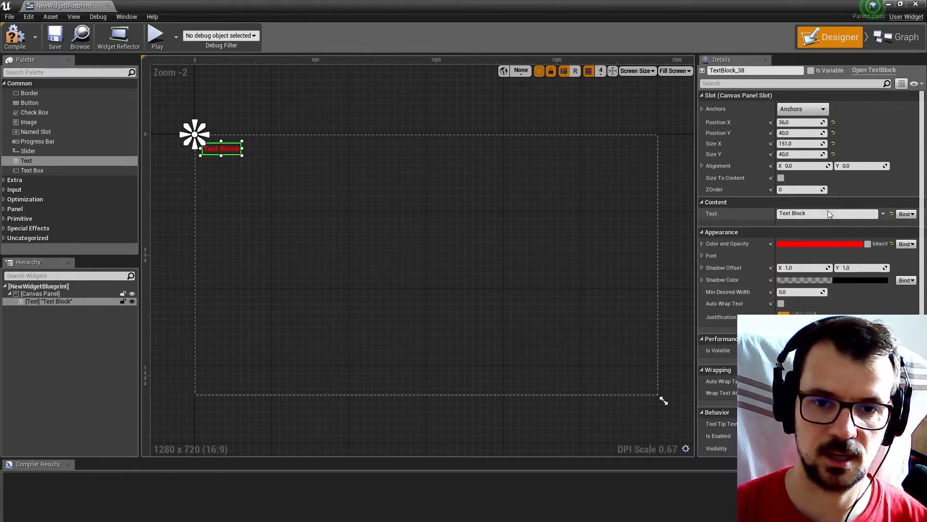
pyautogui.write('HP')
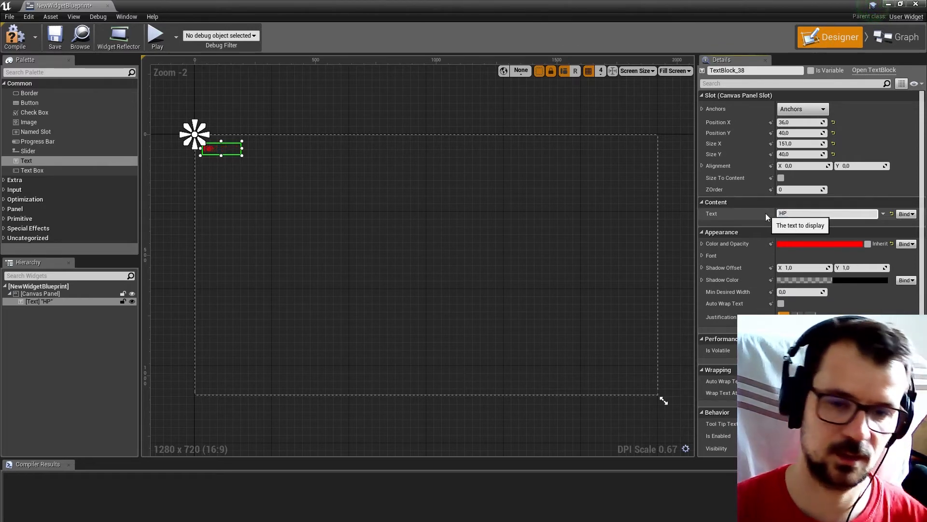
pyautogui.press('Return')
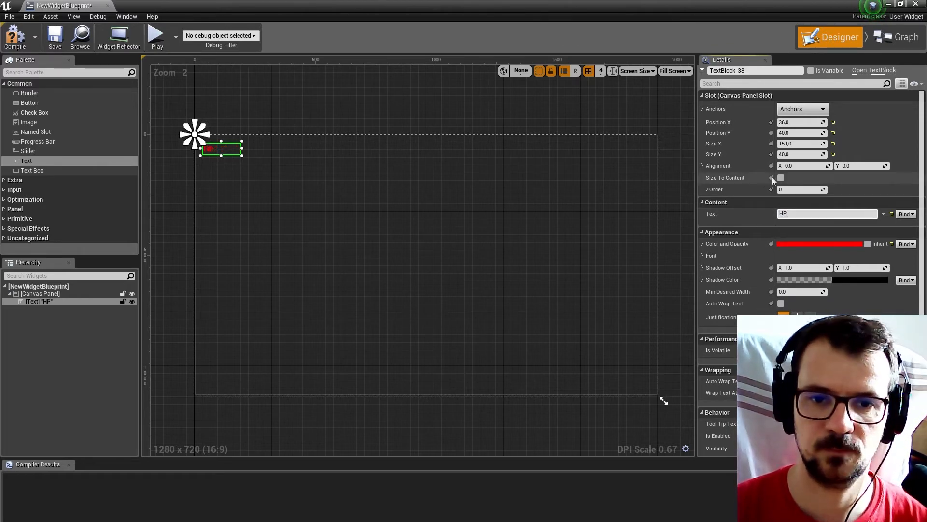
pyautogui.click(781, 178)
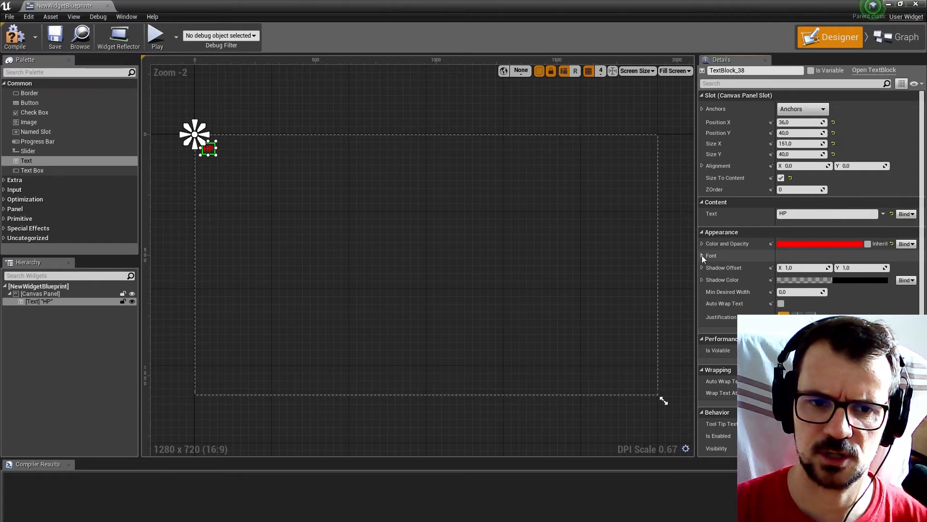
# Set the HP text block's font size to 40.
pyautogui.click(702, 255)
pyautogui.click(802, 291)
pyautogui.write('40')
pyautogui.press('Return')
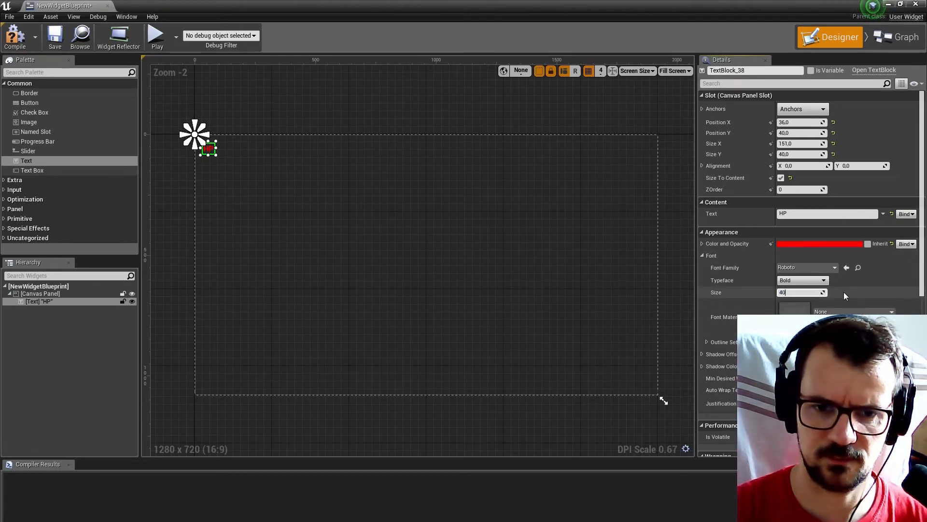
pyautogui.click(857, 283)
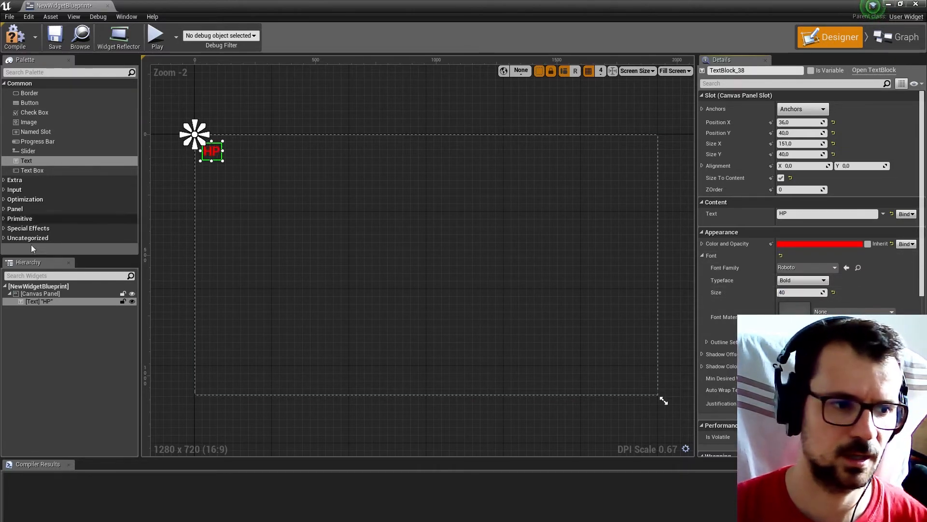
# Duplicate the HP text block within the Canvas Panel and place the copy just right of the original, at about X 112, Y 40.
pyautogui.click(35, 301)
pyautogui.rightClick(37, 302)
pyautogui.click(51, 298)
pyautogui.click(51, 294)
pyautogui.rightClick(51, 294)
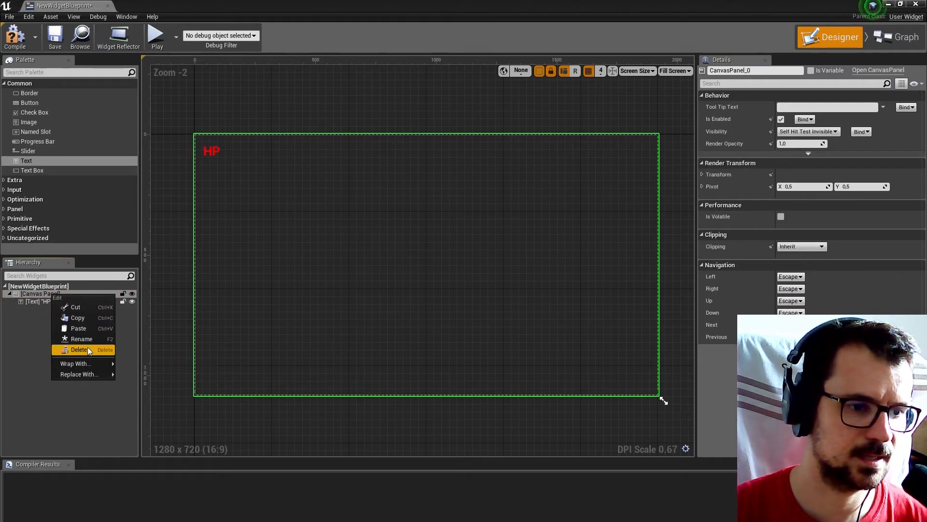
pyautogui.click(78, 328)
pyautogui.scroll(5, 178, 134)
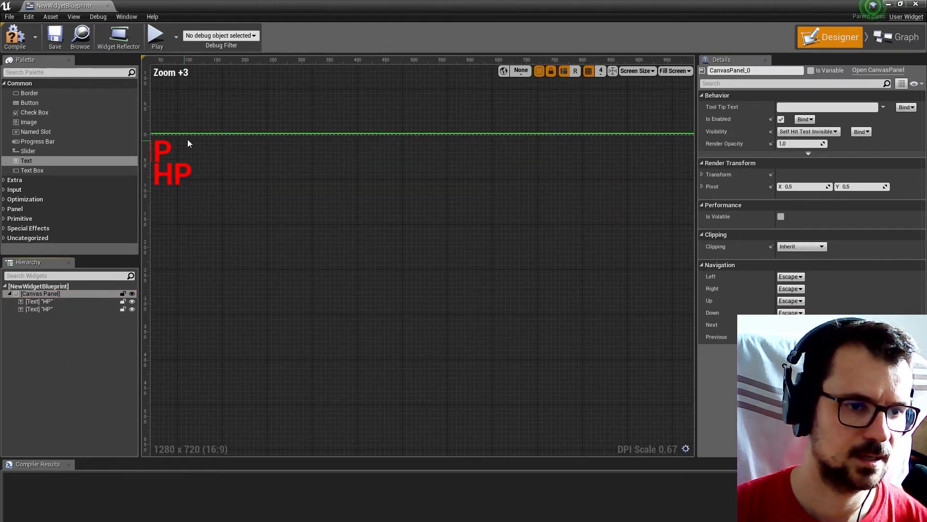
pyautogui.moveTo(188, 156); pyautogui.dragTo(227, 171)
# Change the copied text block beside HP to read 100.
pyautogui.click(808, 213)
pyautogui.write('100')
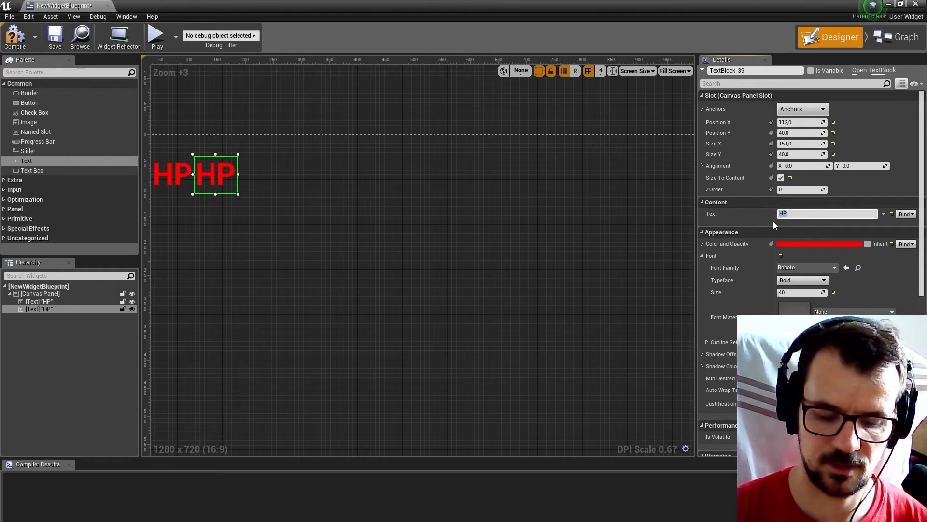
pyautogui.press('Return')
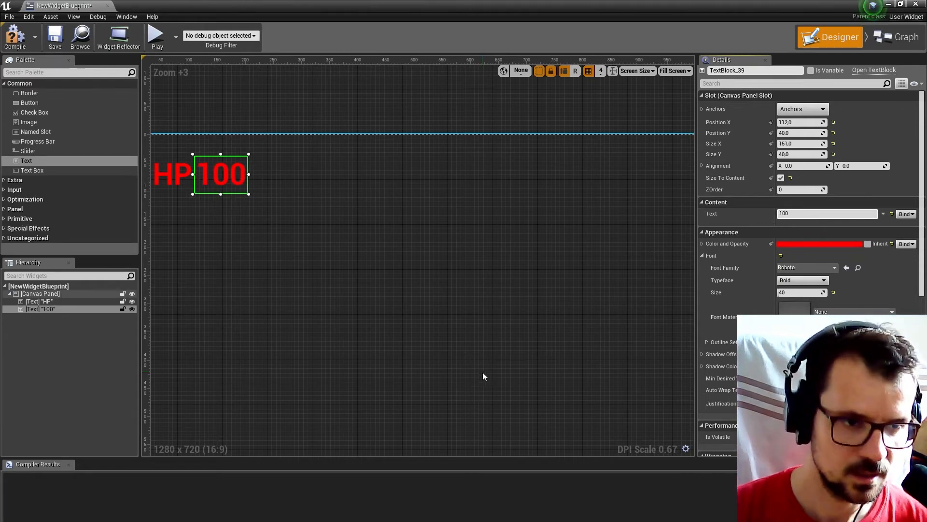
pyautogui.click(441, 256)
# Copy the HP text block and paste another instance into the Canvas Panel.
pyautogui.scroll(-4, 436, 240)
pyautogui.moveTo(436, 240); pyautogui.dragTo(361, 265, button='right')
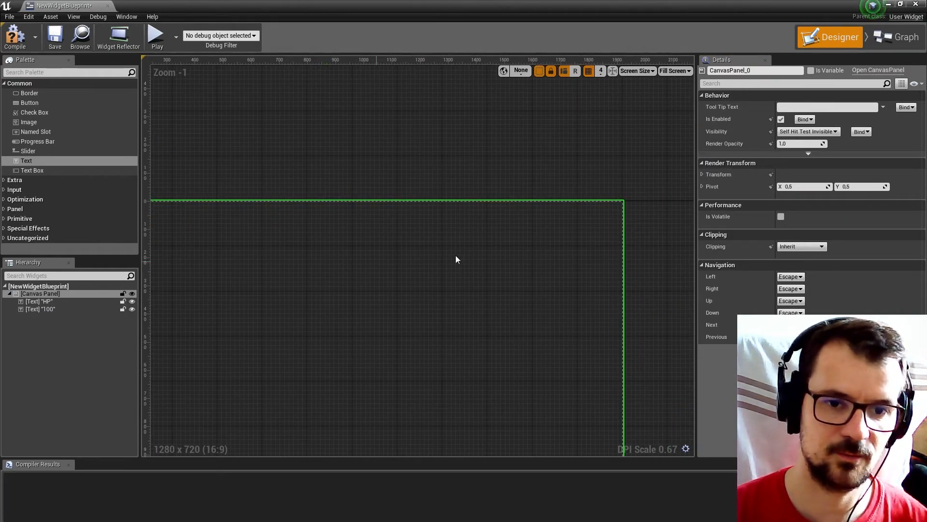
pyautogui.click(52, 301)
pyautogui.rightClick(52, 301)
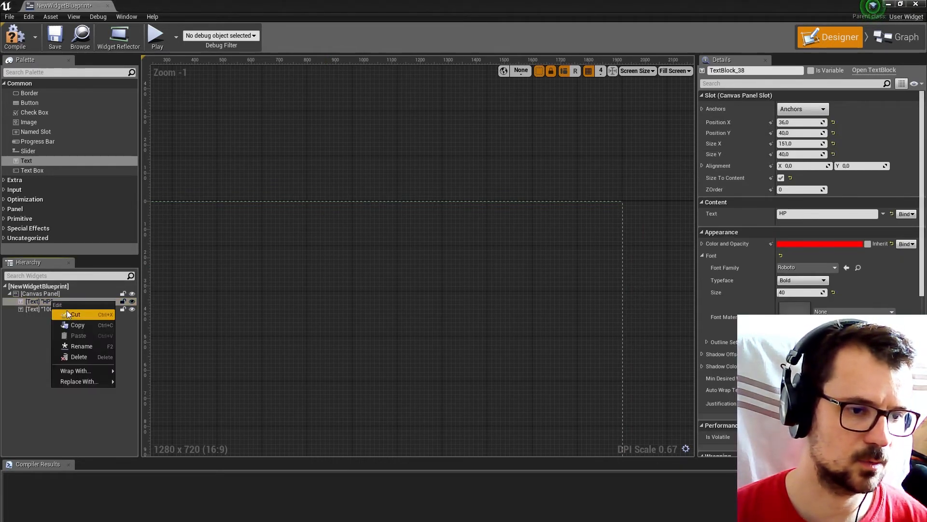
pyautogui.press('Escape')
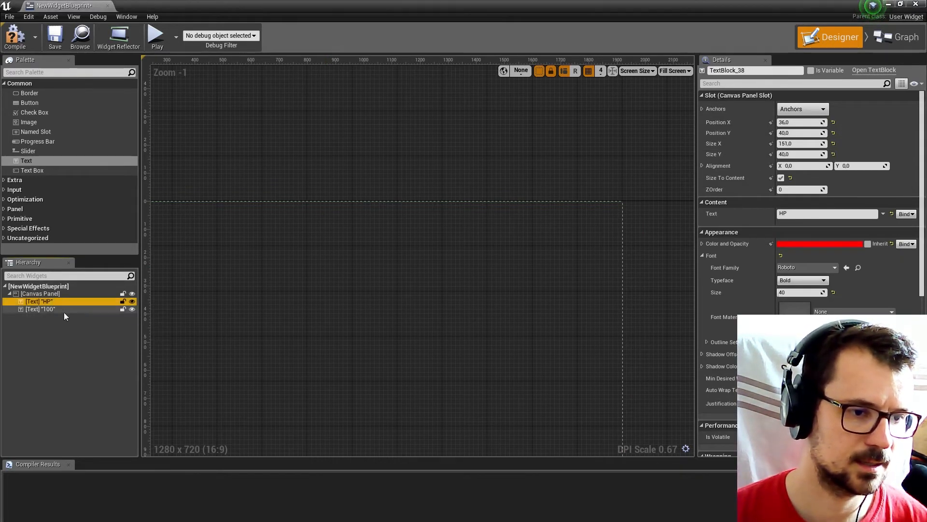
pyautogui.rightClick(55, 291)
pyautogui.click(83, 327)
# Move the pasted HP text block near the canvas's upper-right corner, at about X 1688, Y 24.
pyautogui.scroll(-5, 318, 247)
pyautogui.scroll(6, 289, 242)
pyautogui.click(247, 230)
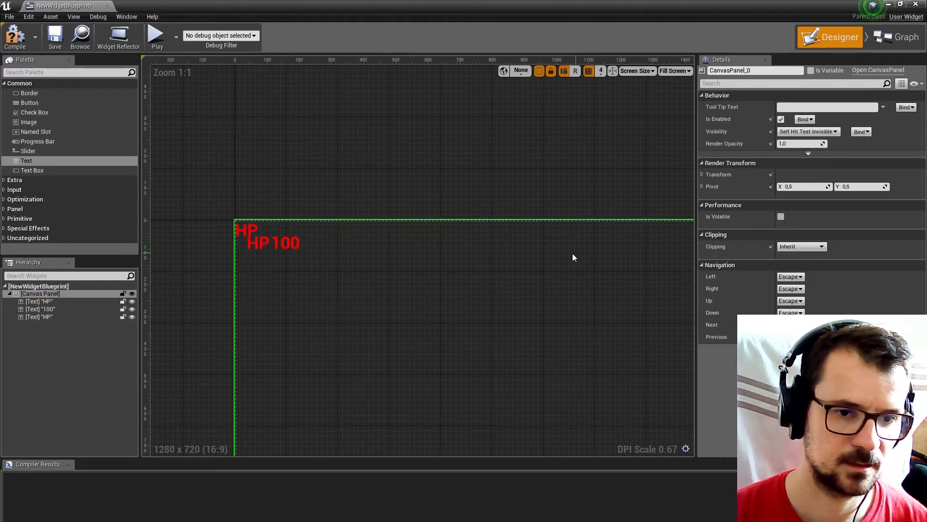
pyautogui.moveTo(253, 233); pyautogui.dragTo(421, 247)
pyautogui.moveTo(678, 251); pyautogui.dragTo(681, 251)
pyautogui.moveTo(489, 271); pyautogui.dragTo(99, 280, button='right')
pyautogui.moveTo(290, 263); pyautogui.dragTo(398, 250)
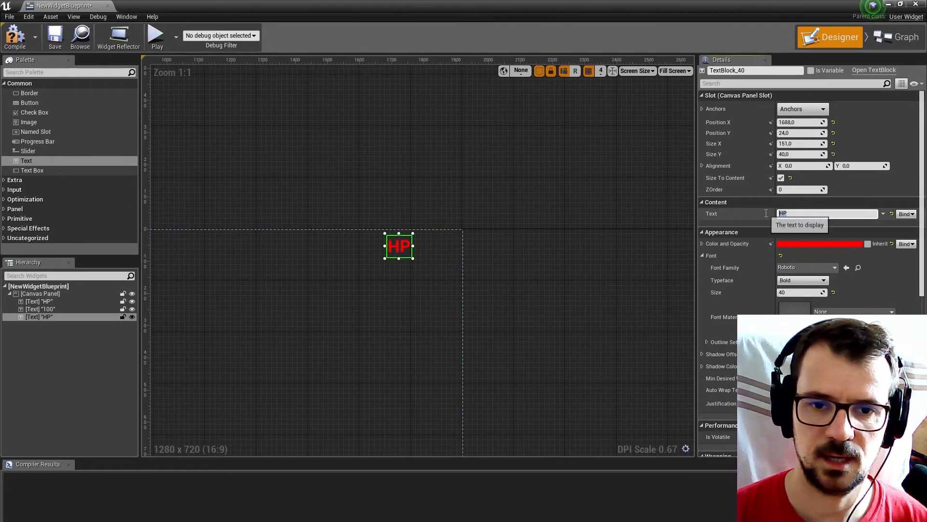
# Change the text of the block near the canvas's upper-right corner to Points.
pyautogui.write('Point')
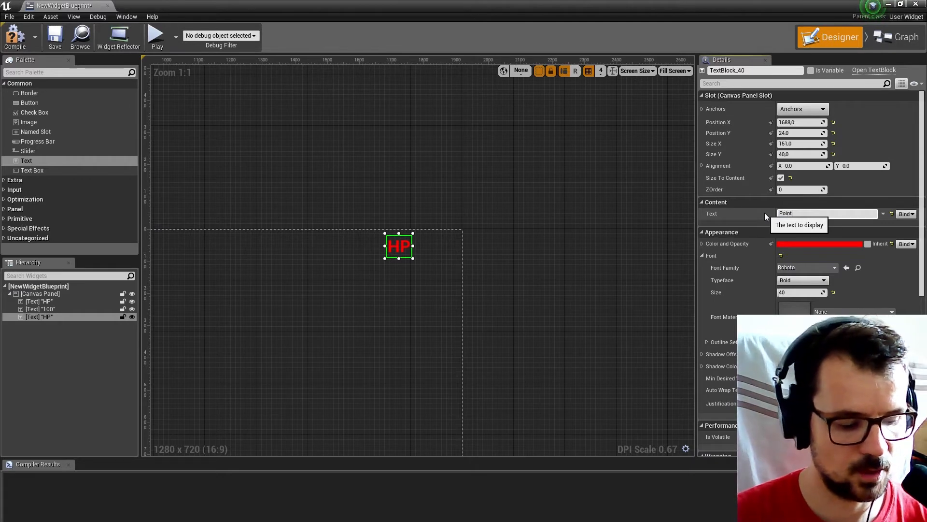
pyautogui.write('s')
pyautogui.press('Return')
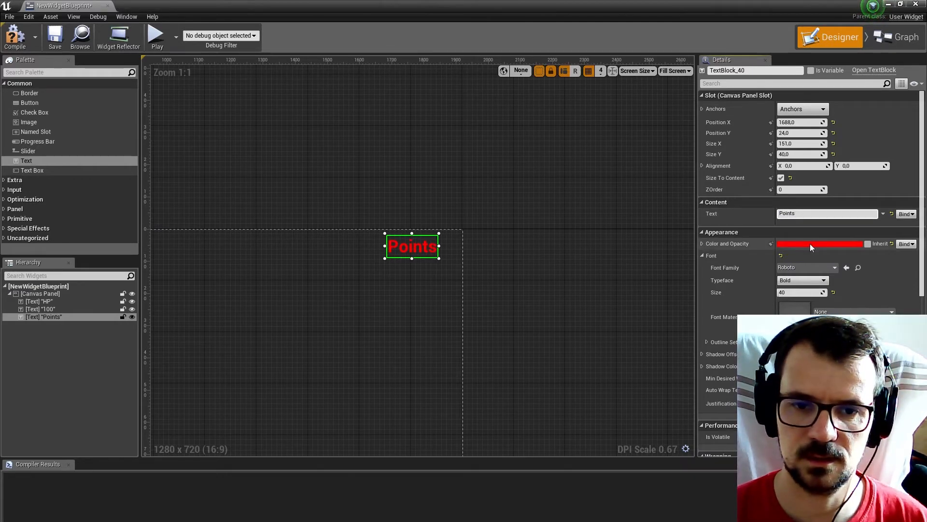
# Colour the Points text pure green, with R 0, G 1 and B 0, and shift it left to about X 1552.
pyautogui.click(810, 244)
pyautogui.click(636, 365)
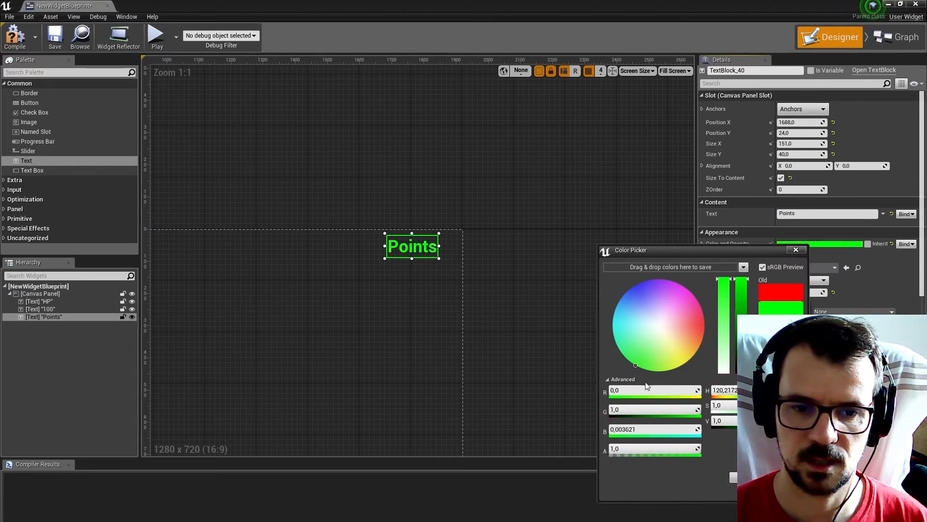
pyautogui.moveTo(642, 434); pyautogui.dragTo(623, 435)
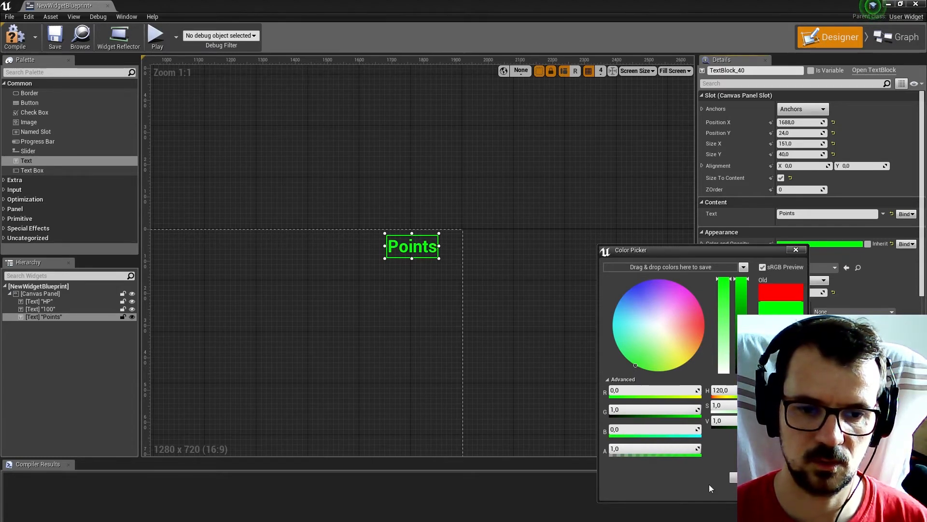
pyautogui.click(747, 477)
pyautogui.moveTo(394, 247); pyautogui.dragTo(350, 248)
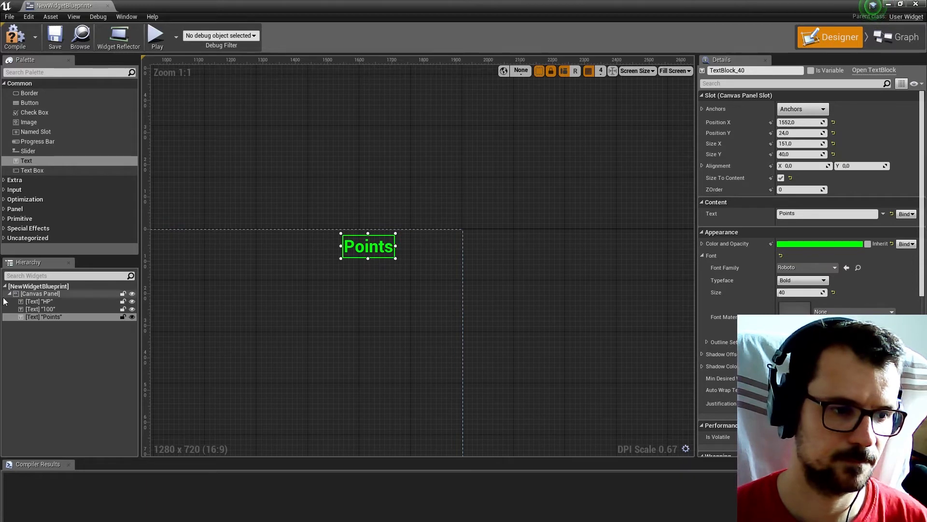
# Duplicate the Points text block within the Canvas Panel and place the copy just right of the original, at about X 1716, Y 24.
pyautogui.rightClick(39, 317)
pyautogui.click(71, 341)
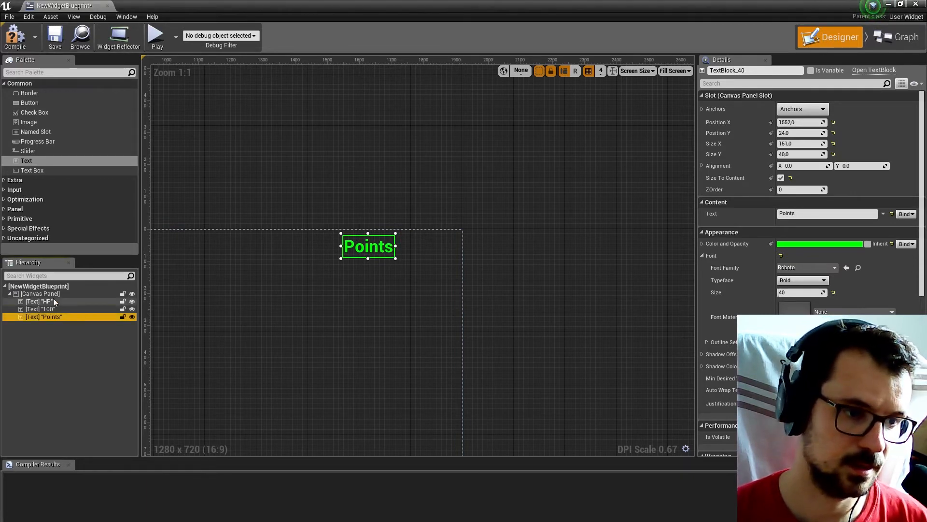
pyautogui.click(54, 290)
pyautogui.rightClick(53, 291)
pyautogui.click(80, 326)
pyautogui.scroll(-5, 379, 293)
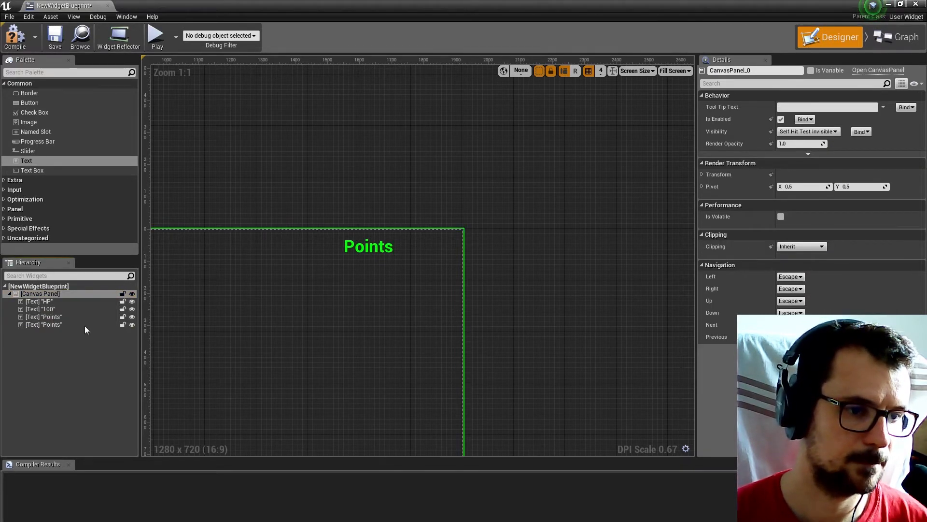
pyautogui.scroll(3, 203, 282)
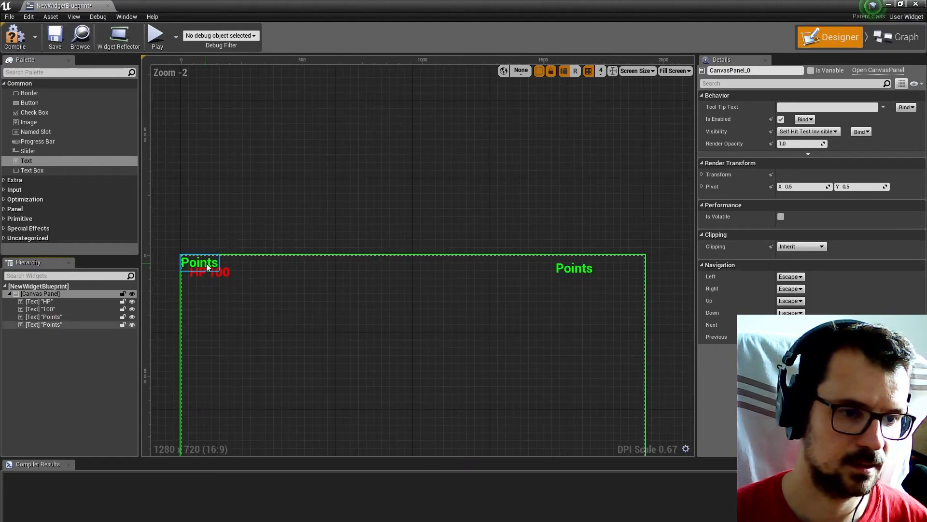
pyautogui.click(211, 264)
pyautogui.moveTo(219, 263); pyautogui.dragTo(621, 265)
# Change the copied text block beside Points to read 0.
pyautogui.moveTo(806, 214); pyautogui.dragTo(766, 216)
pyautogui.write('0')
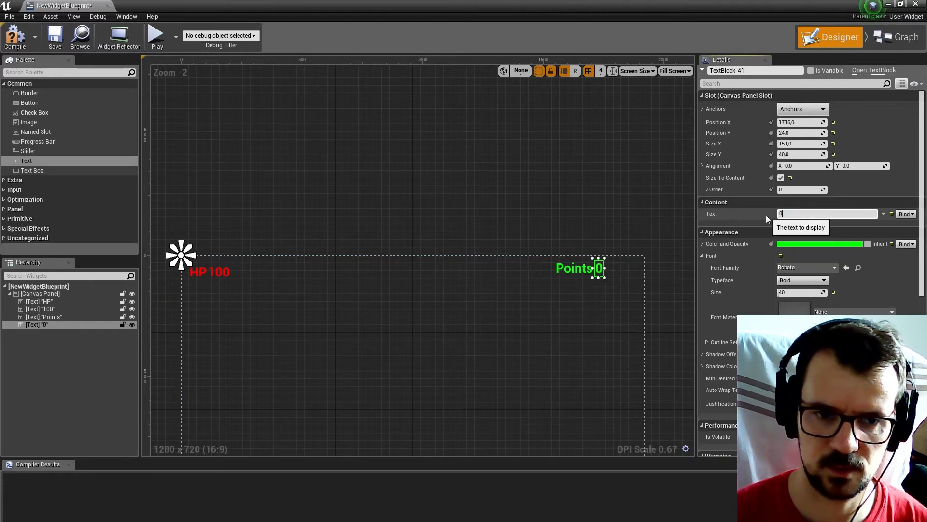
pyautogui.click(529, 301)
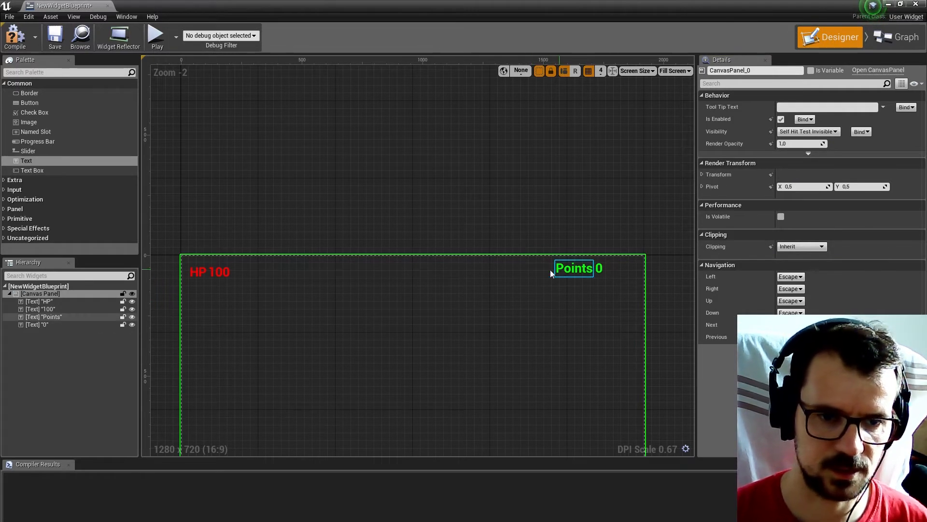
# Inspect the anchor placement of the HP and 100 text blocks relative to the canvas's upper-left corner.
pyautogui.click(195, 274)
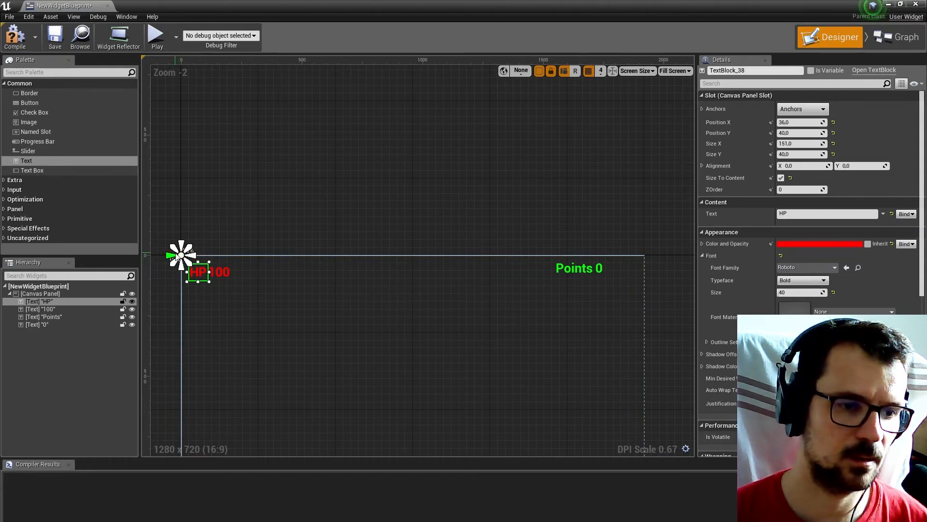
pyautogui.click(214, 272)
pyautogui.click(202, 273)
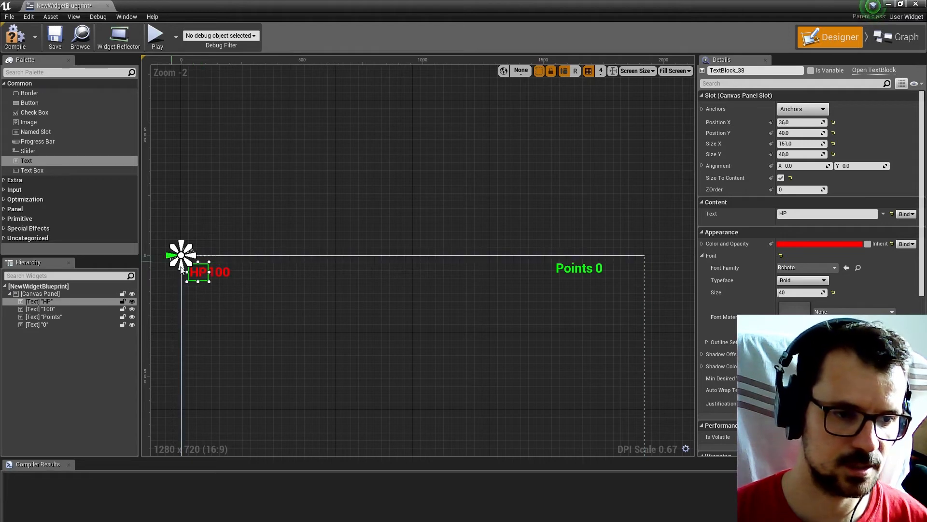
pyautogui.scroll(3, 196, 274)
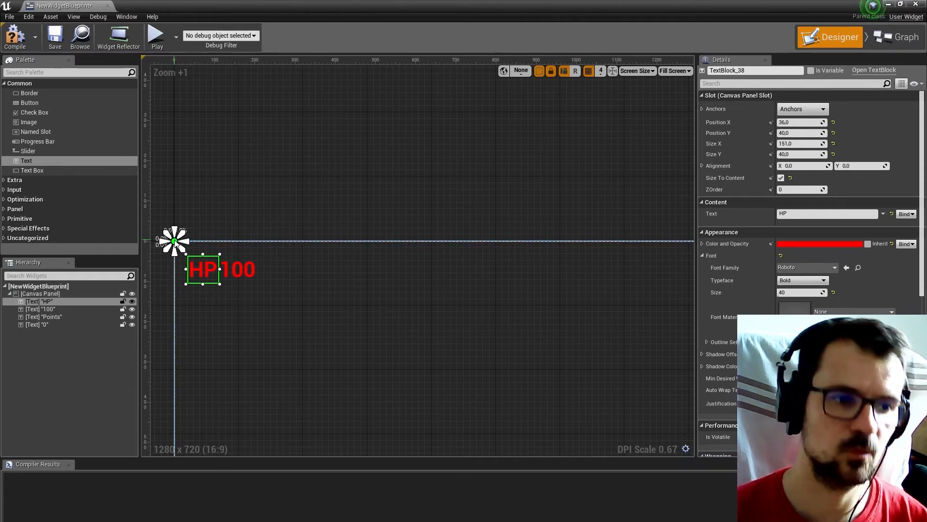
pyautogui.scroll(-5, 193, 257)
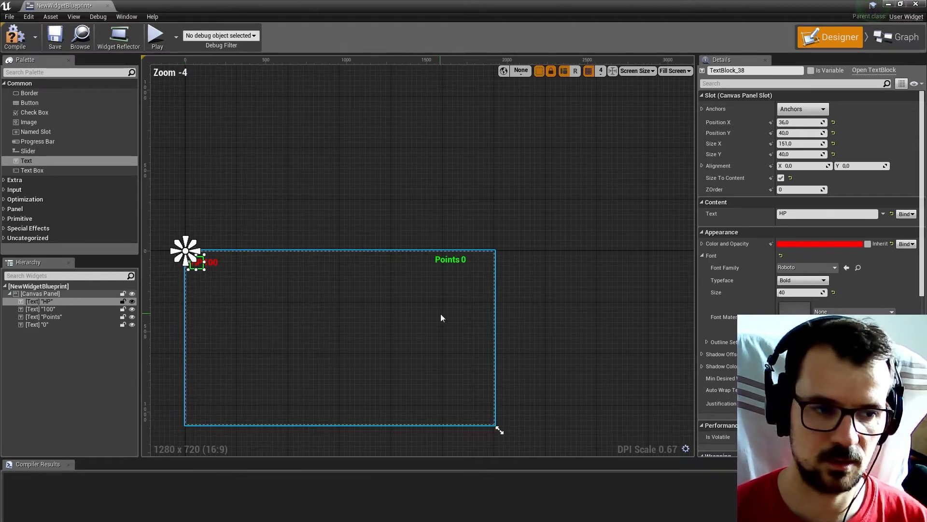
# Anchor both the Points text block and the 0 text block beside it to the canvas's top-right corner.
pyautogui.click(434, 259)
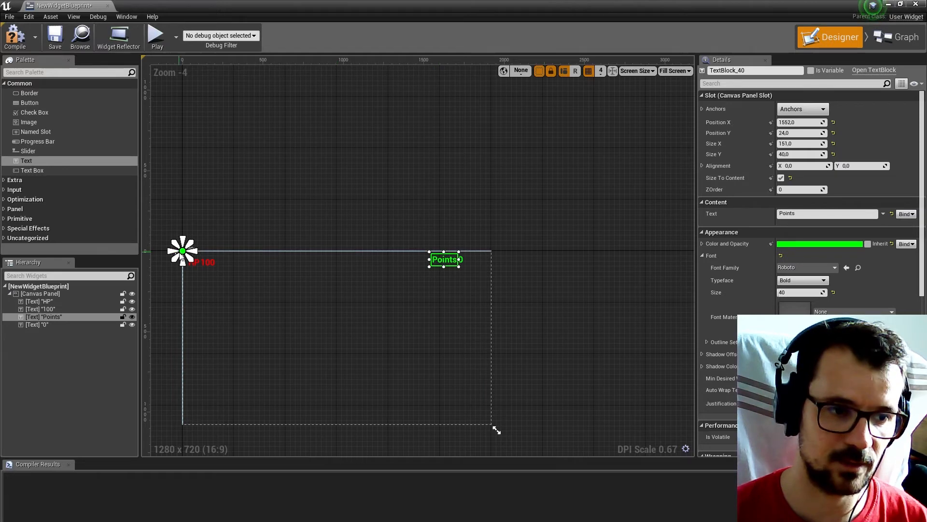
pyautogui.click(802, 109)
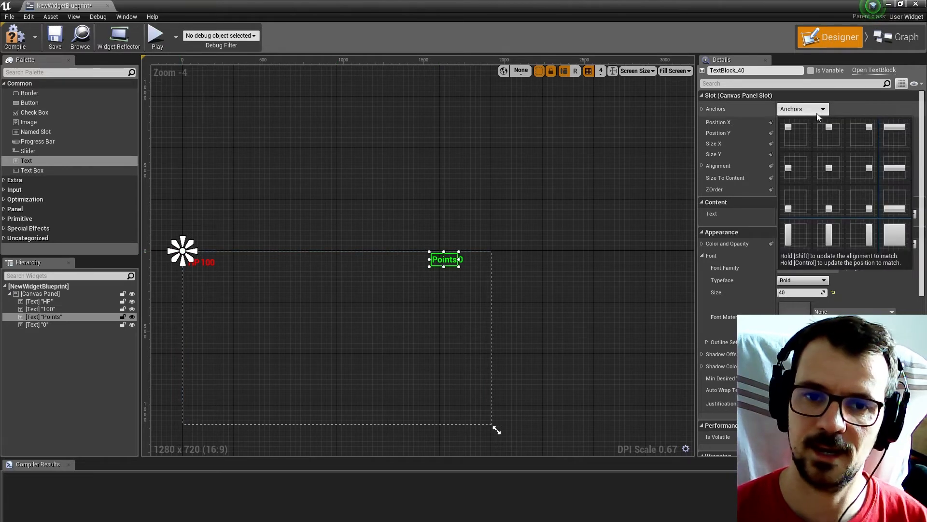
pyautogui.click(868, 137)
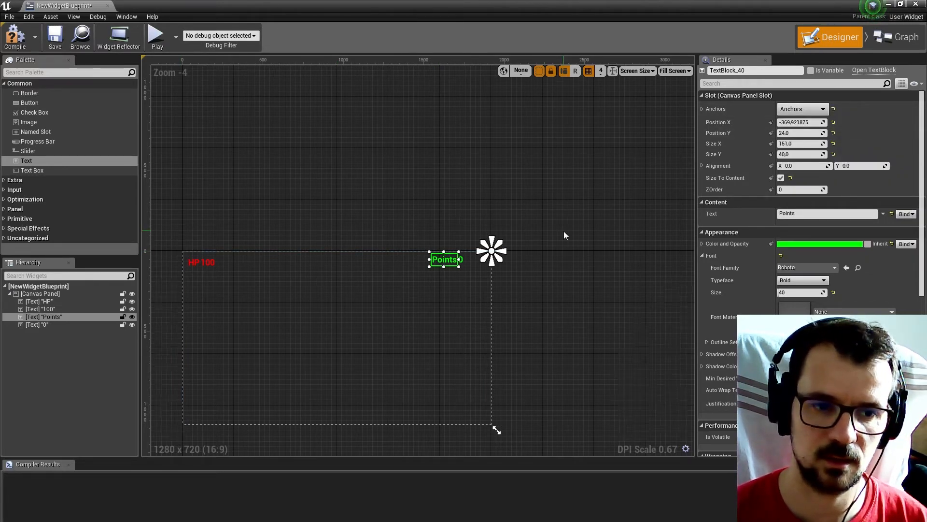
pyautogui.scroll(6, 547, 323)
pyautogui.click(570, 300)
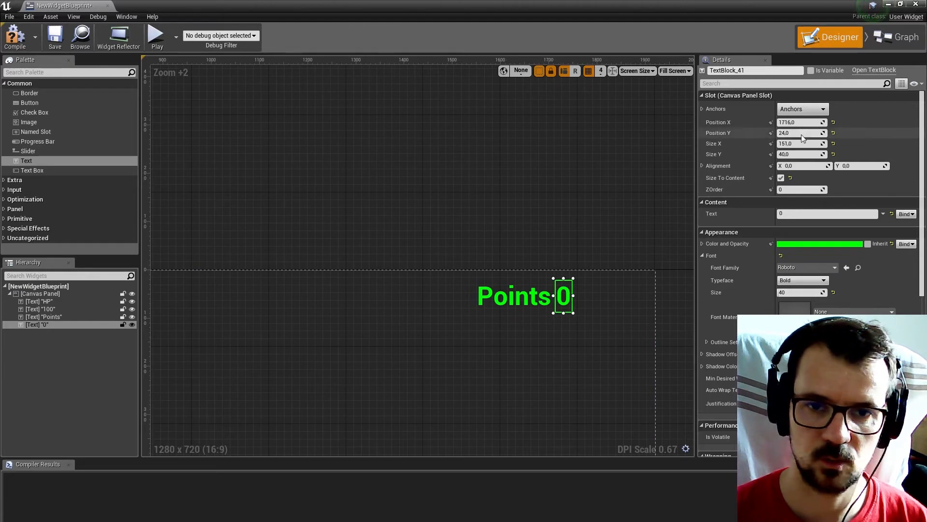
pyautogui.click(818, 108)
pyautogui.click(856, 137)
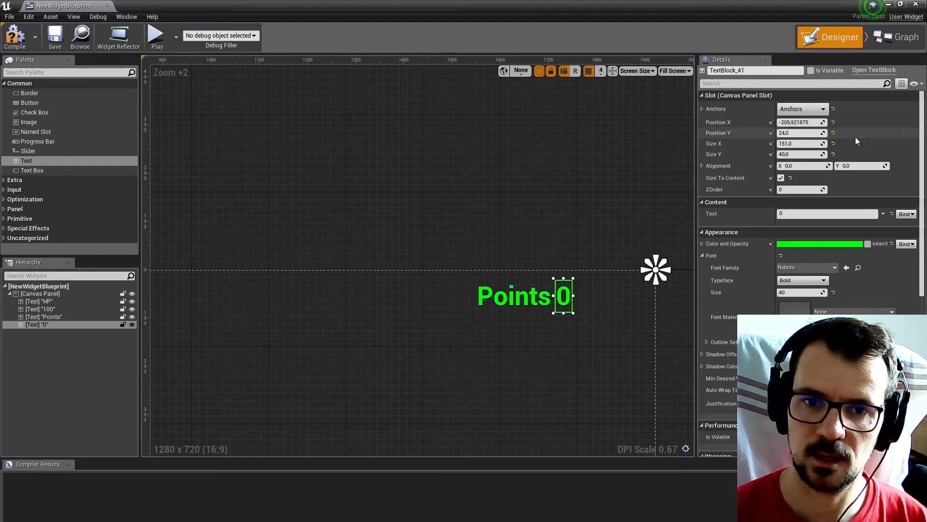
pyautogui.moveTo(561, 219); pyautogui.dragTo(498, 196, button='right')
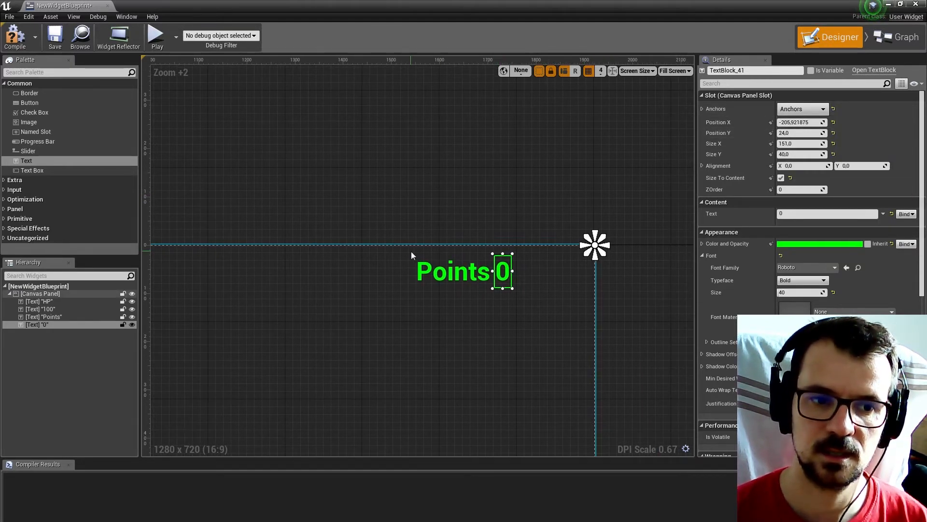
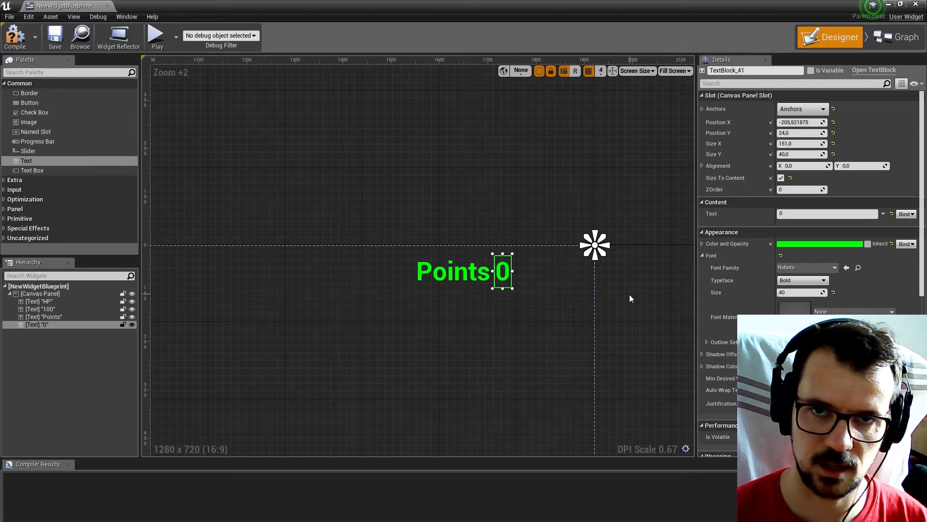
# Inspect the HP text block's anchor against the canvas corner and compile the widget blueprint.
pyautogui.scroll(-7, 629, 294)
pyautogui.scroll(6, 339, 256)
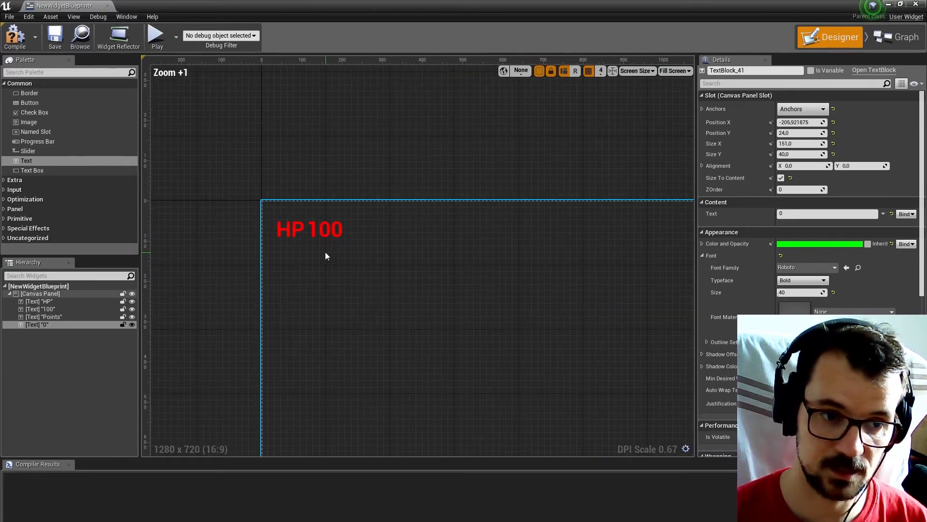
pyautogui.click(290, 232)
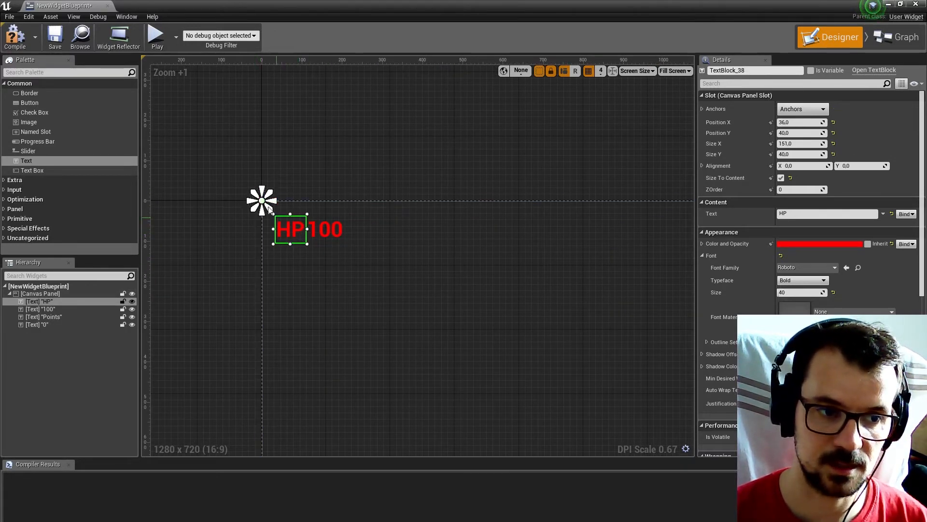
pyautogui.scroll(-6, 262, 201)
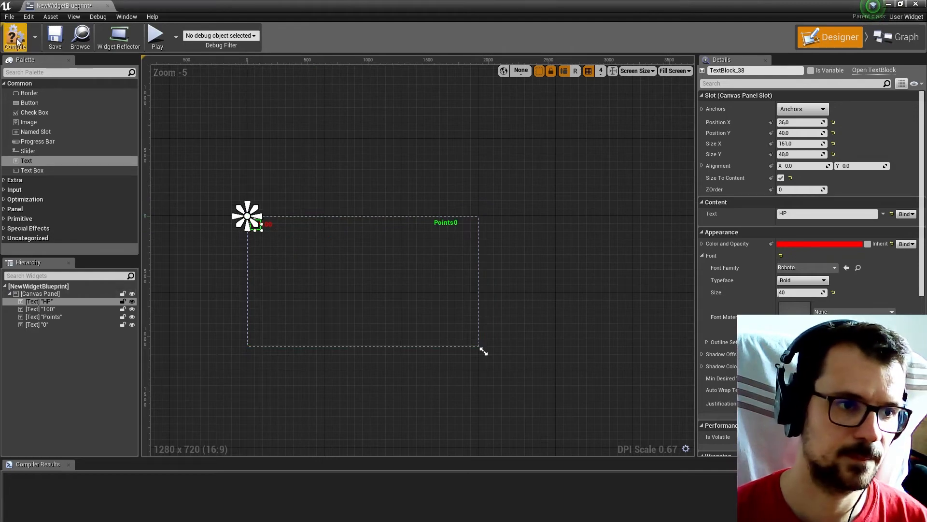
pyautogui.scroll(6, 285, 213)
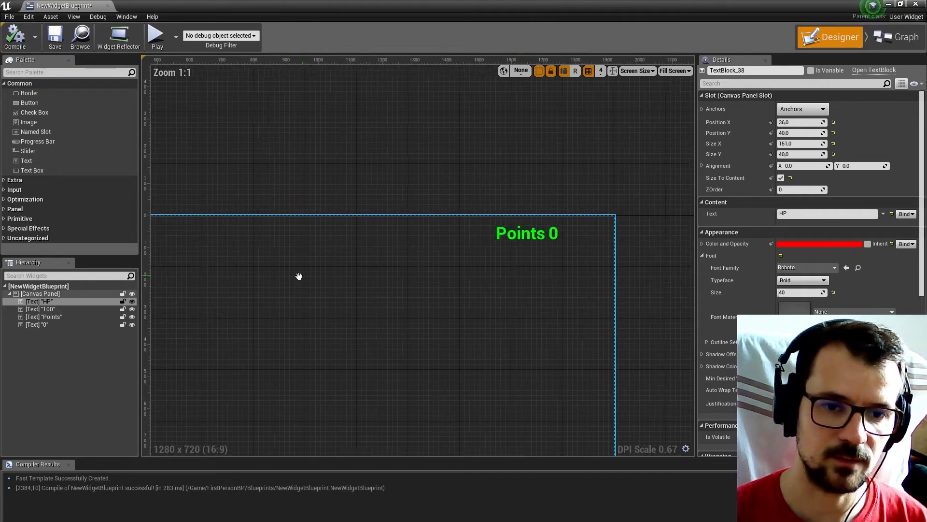
# Create a new binding function for the text of the 0 text block beside Points.
pyautogui.scroll(4, 505, 272)
pyautogui.click(487, 223)
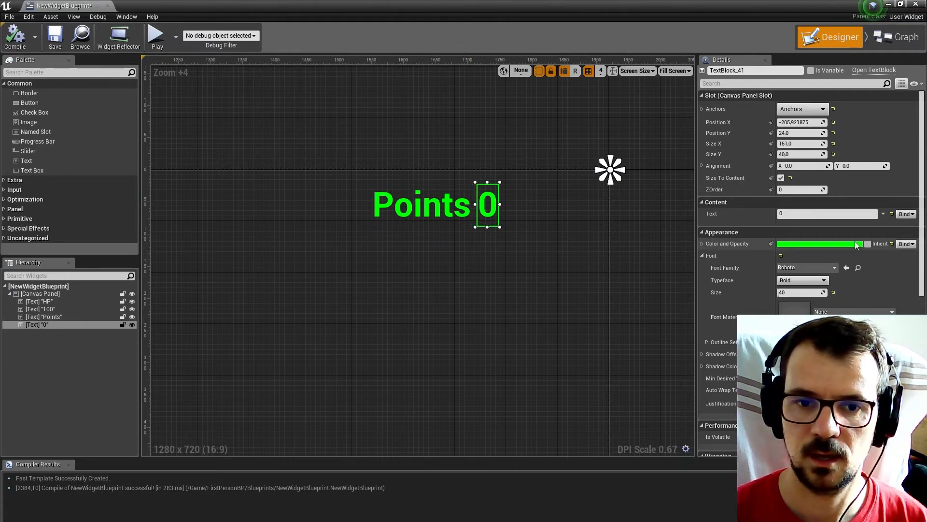
pyautogui.click(906, 213)
pyautogui.click(917, 227)
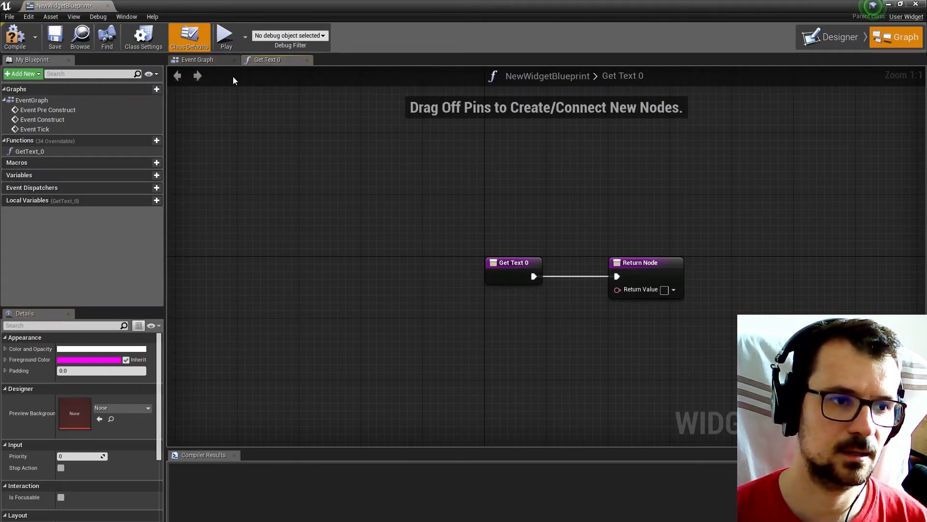
# Dock the widget blueprint beside the other open assets and copy Enemy's Get Player Character, Cast To FirstPersonCharacter and Set Player Ref nodes.
pyautogui.click(198, 60)
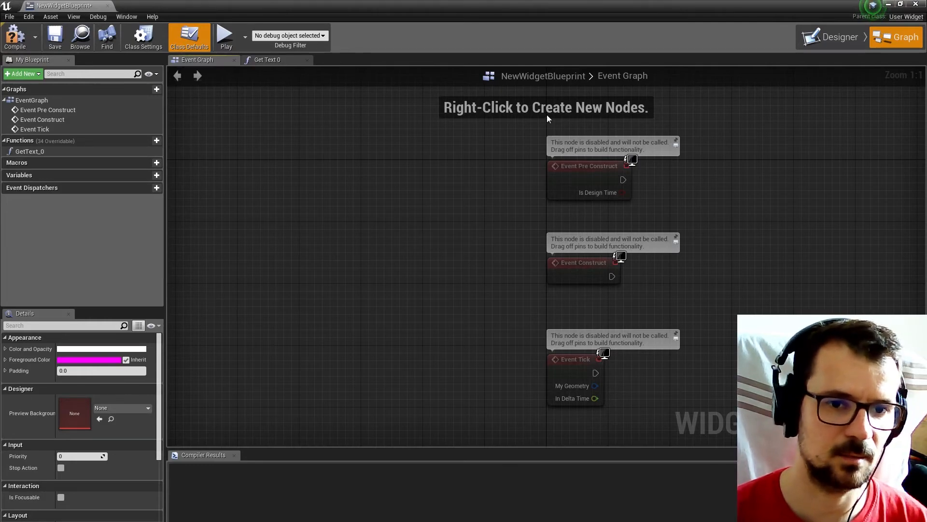
pyautogui.moveTo(547, 138); pyautogui.dragTo(439, 138, button='right')
pyautogui.moveTo(42, 2); pyautogui.dragTo(354, 1)
pyautogui.click(221, 5)
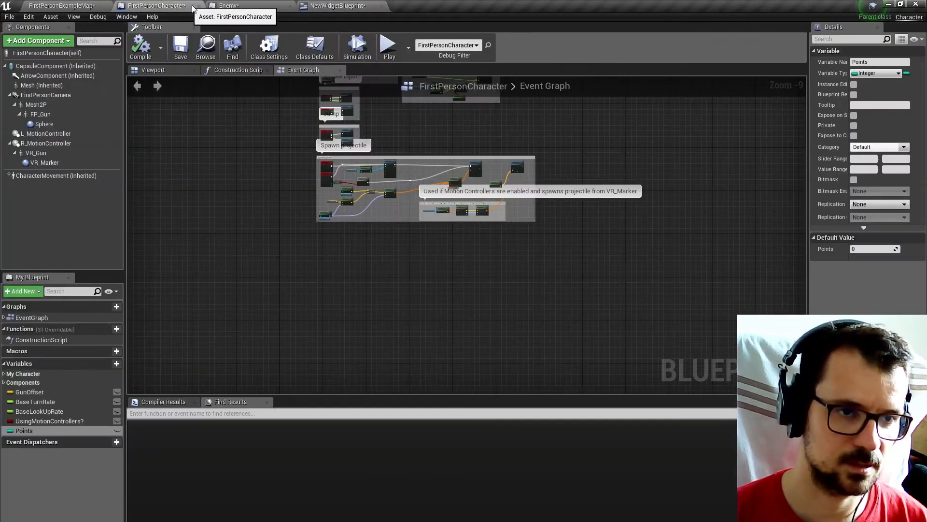
pyautogui.scroll(-4, 415, 182)
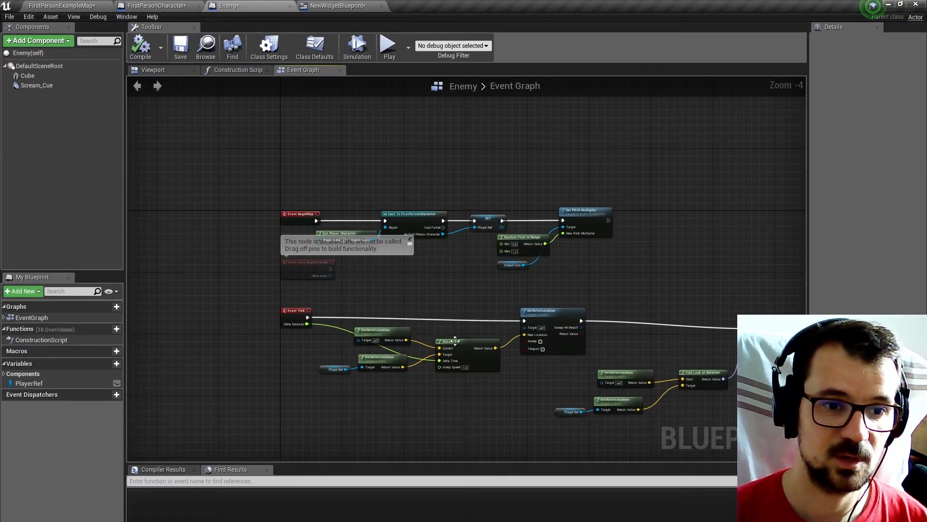
pyautogui.moveTo(361, 174); pyautogui.dragTo(475, 267)
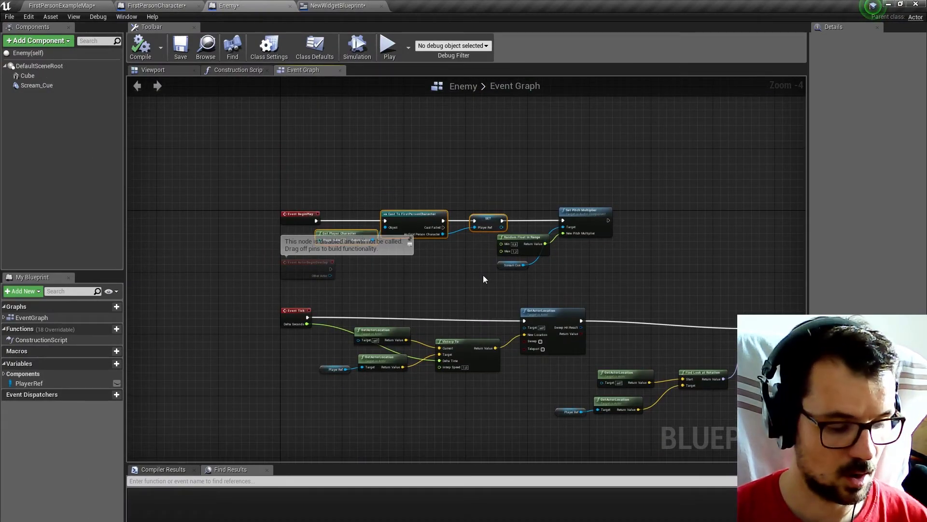
# Paste the player-reference nodes into NewWidgetBlueprint's Event Graph and connect Event Pre Construct to Cast To FirstPersonCharacter.
pyautogui.click(338, 5)
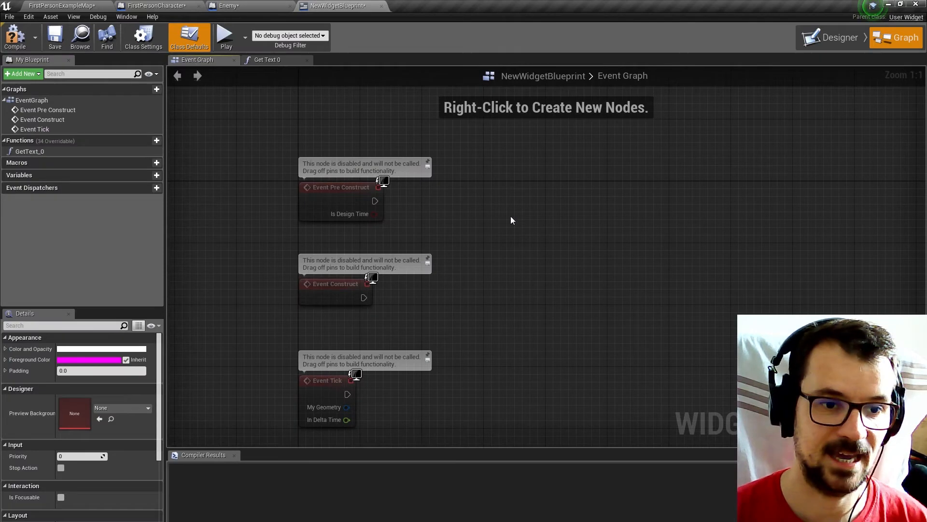
pyautogui.hotkey('ctrl', 'v')
pyautogui.moveTo(375, 201); pyautogui.dragTo(502, 217)
# Create the missing PlayerRef variable from the pasted SET node and align the pasted nodes with Event Pre Construct.
pyautogui.rightClick(700, 210)
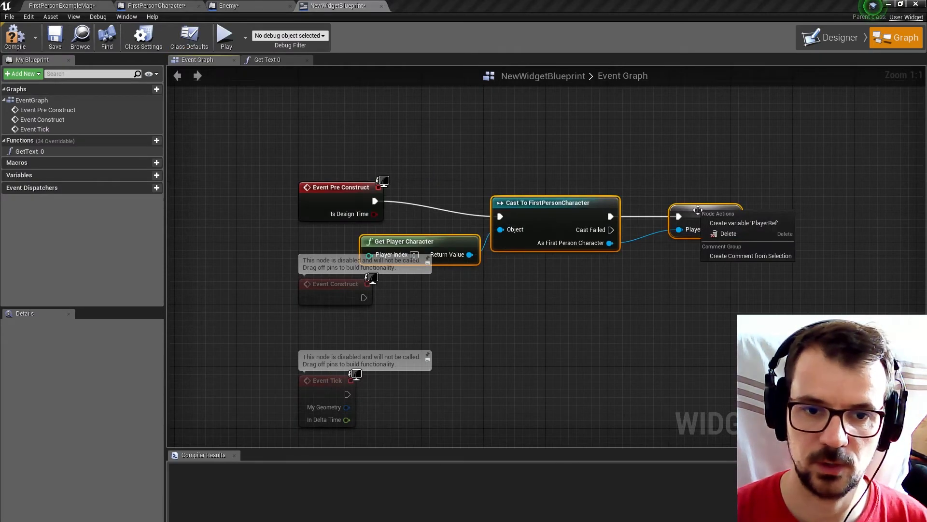
pyautogui.click(718, 223)
pyautogui.moveTo(440, 170); pyautogui.dragTo(683, 289)
pyautogui.moveTo(575, 210); pyautogui.dragTo(574, 194)
pyautogui.click(58, 186)
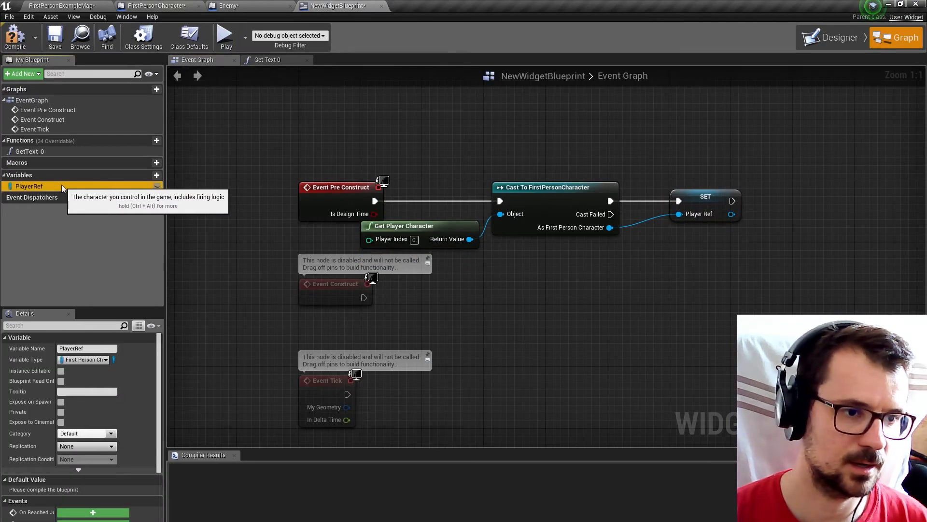
# Add a Player Ref getter to the Get Text 0 function and get the Points variable from it.
pyautogui.click(817, 37)
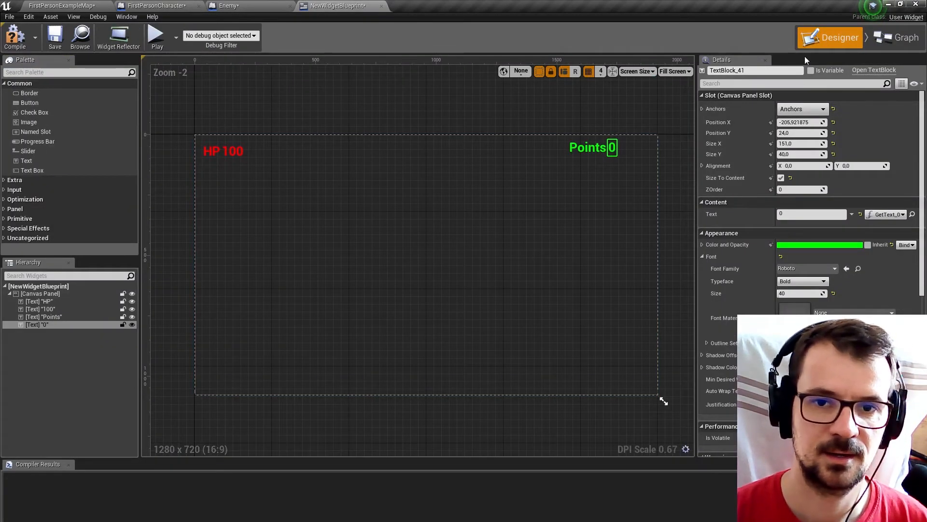
pyautogui.click(897, 37)
pyautogui.click(198, 59)
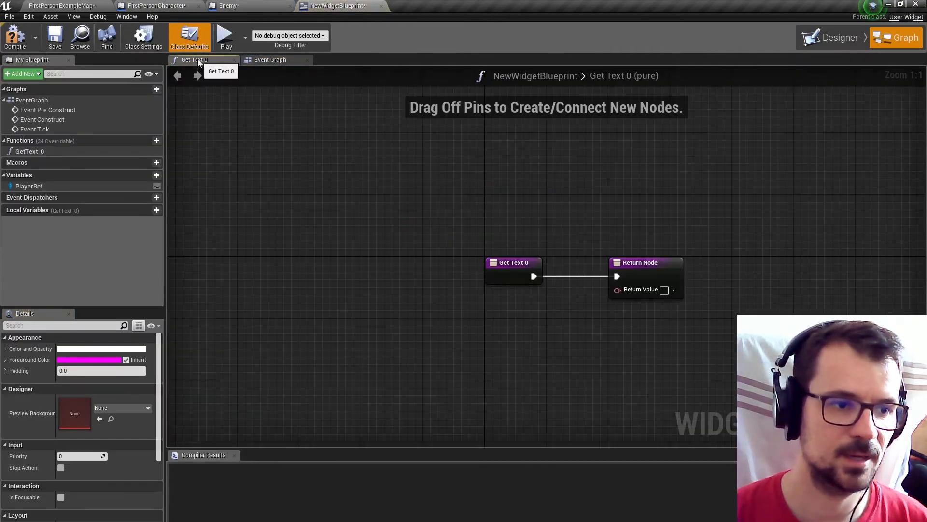
pyautogui.moveTo(34, 186); pyautogui.dragTo(402, 321)
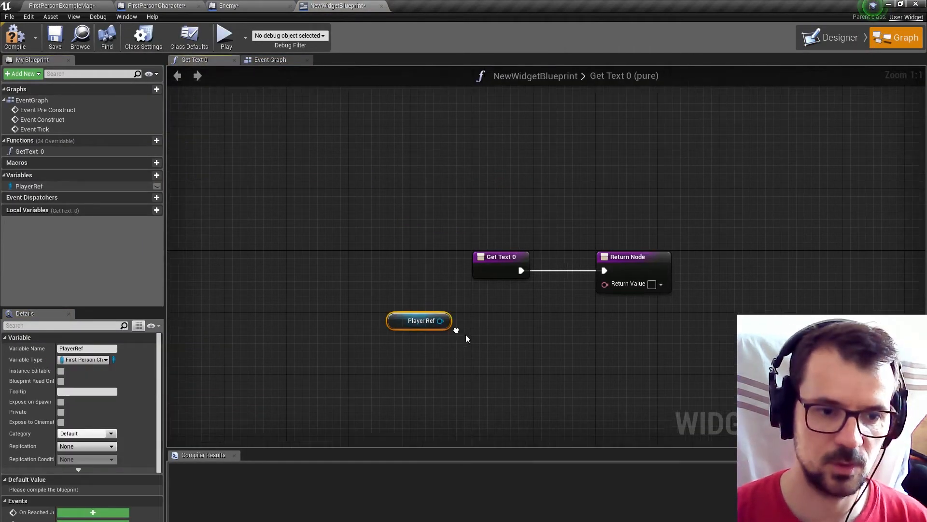
pyautogui.moveTo(466, 334); pyautogui.dragTo(401, 301, button='right')
pyautogui.moveTo(382, 287); pyautogui.dragTo(429, 299)
pyautogui.write('poin')
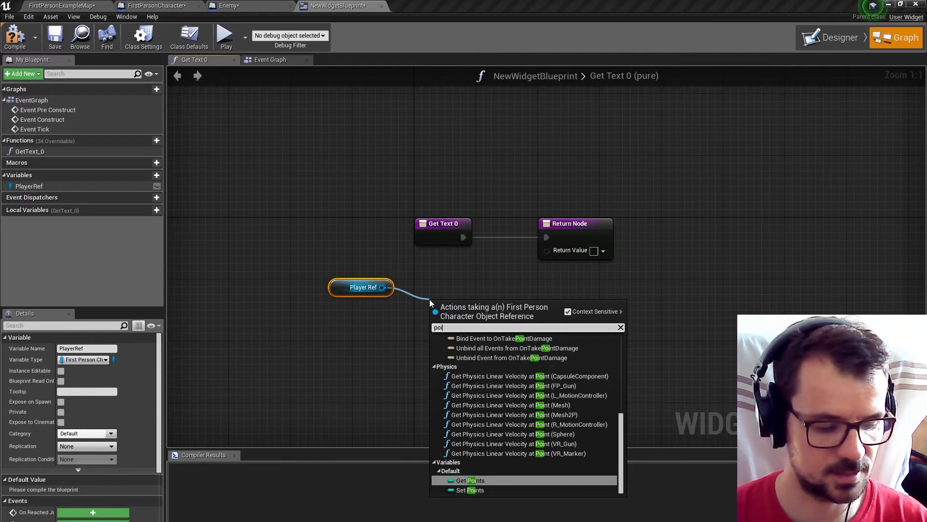
pyautogui.click(467, 482)
# Connect Points to the Return Value through a ToText (int) conversion, tidy the nodes and return to the widget layout.
pyautogui.moveTo(502, 310); pyautogui.dragTo(646, 226)
pyautogui.moveTo(541, 270); pyautogui.dragTo(564, 255)
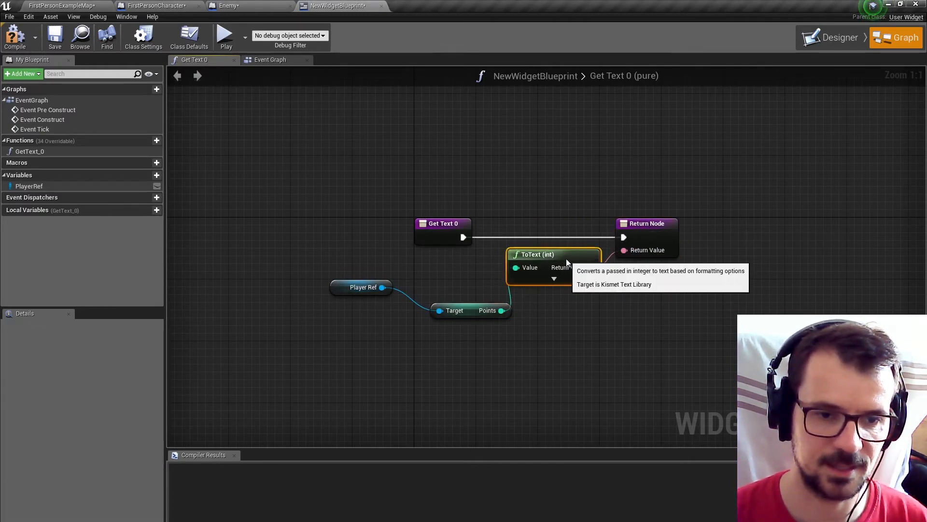
pyautogui.moveTo(461, 306); pyautogui.dragTo(446, 283)
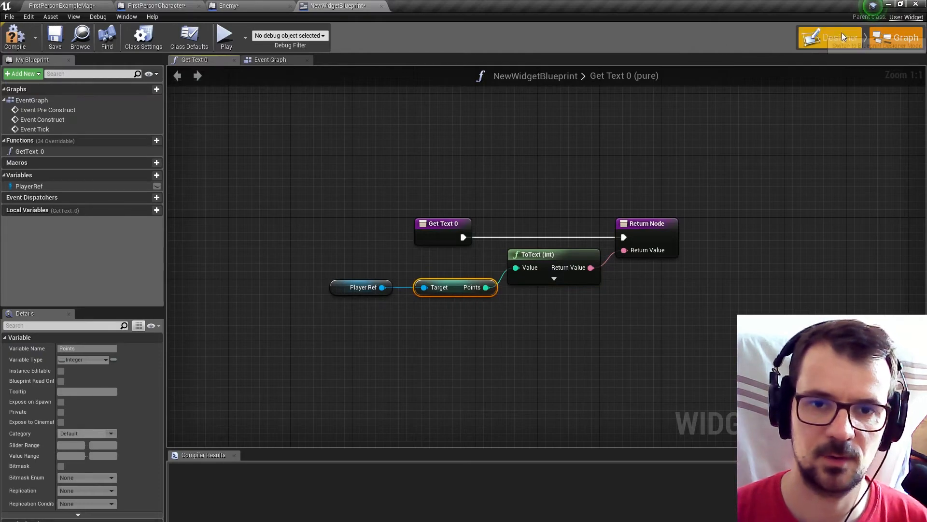
pyautogui.click(830, 37)
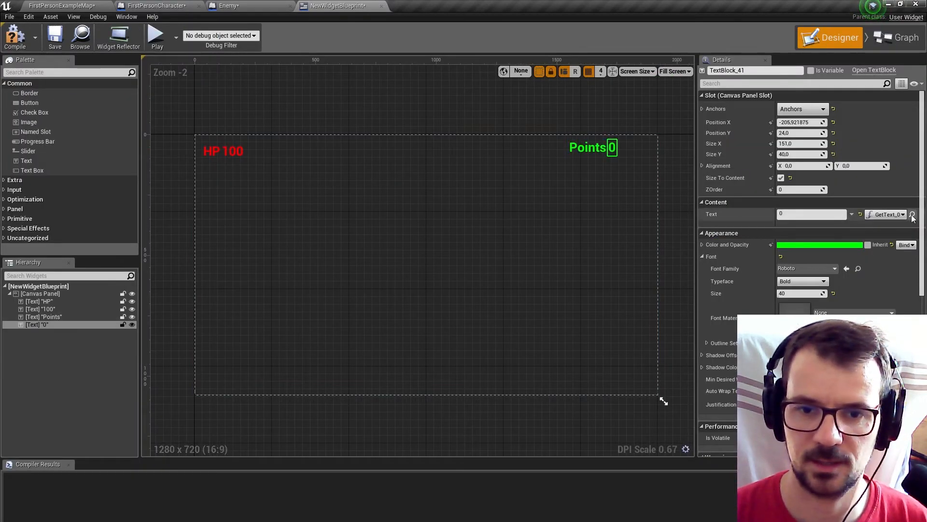
# Play-test FirstPersonExampleMap to check whether the HUD is displayed, and stop the session.
pyautogui.click(112, 6)
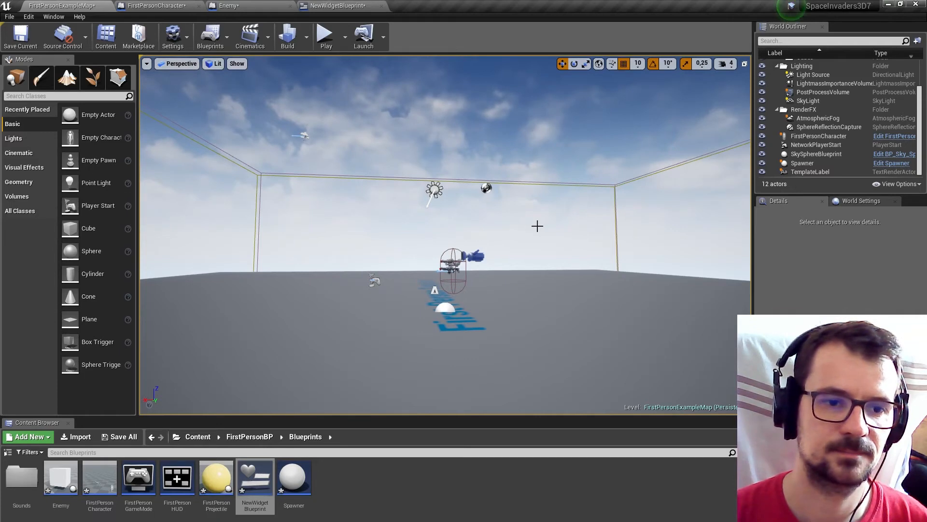
pyautogui.click(325, 36)
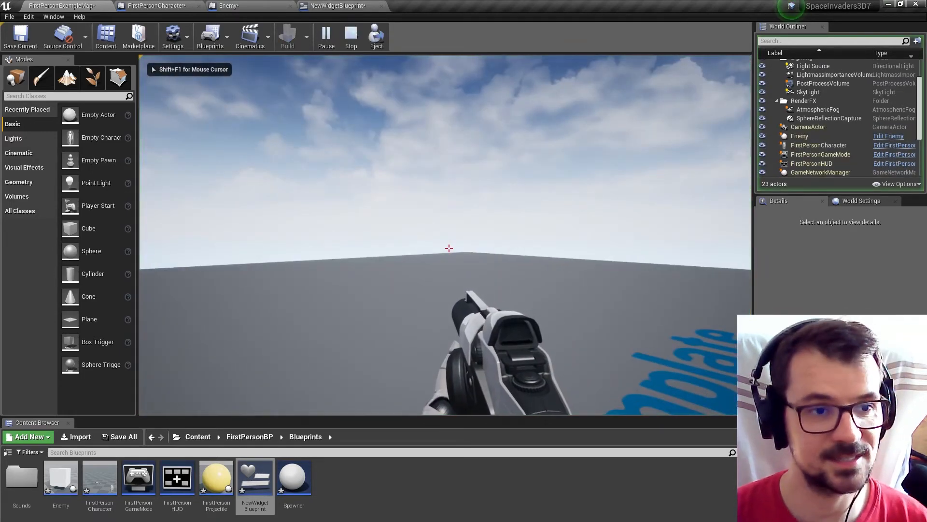
pyautogui.press('Escape')
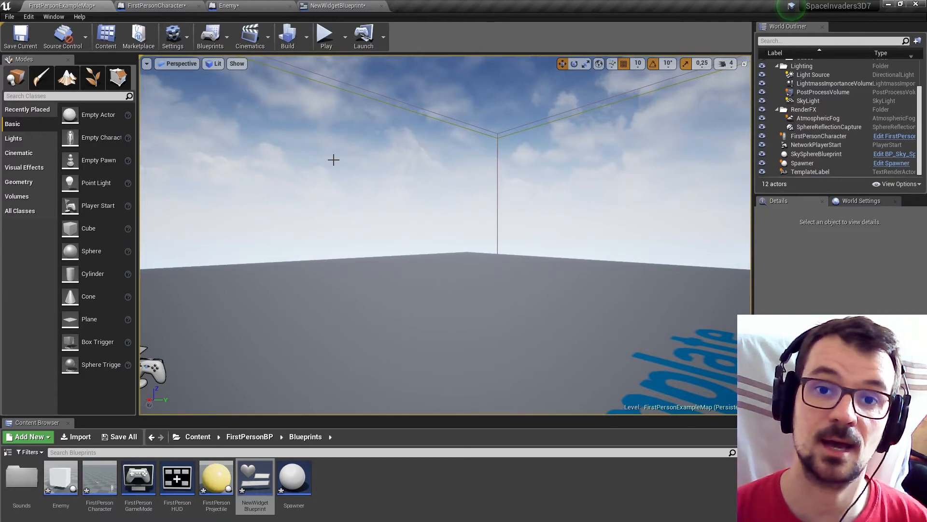
# Move the Event BeginPlay node out of its comment box to free space in FirstPersonCharacter's Event Graph.
pyautogui.click(155, 6)
pyautogui.scroll(-2, 407, 173)
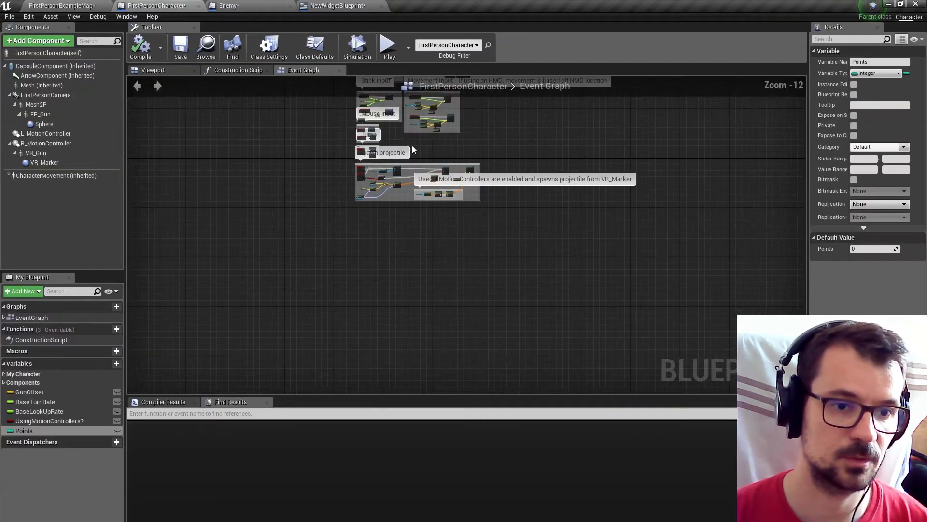
pyautogui.moveTo(412, 146); pyautogui.dragTo(478, 304, button='right')
pyautogui.scroll(11, 390, 237)
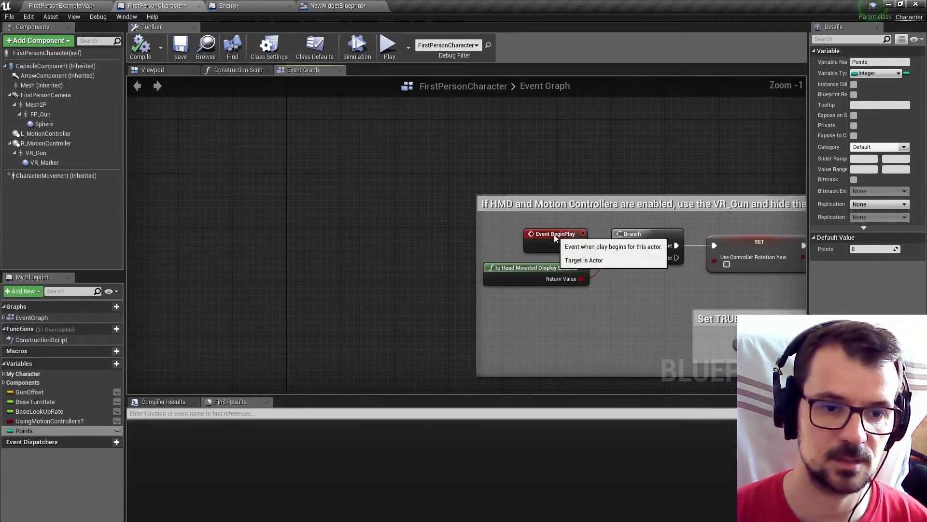
pyautogui.moveTo(135, 245); pyautogui.dragTo(285, 211, button='right')
# Insert a Create Widget node directly after Event BeginPlay.
pyautogui.moveTo(285, 211); pyautogui.dragTo(335, 227)
pyautogui.write('v')
pyautogui.press('BackSpace')
pyautogui.write('crea')
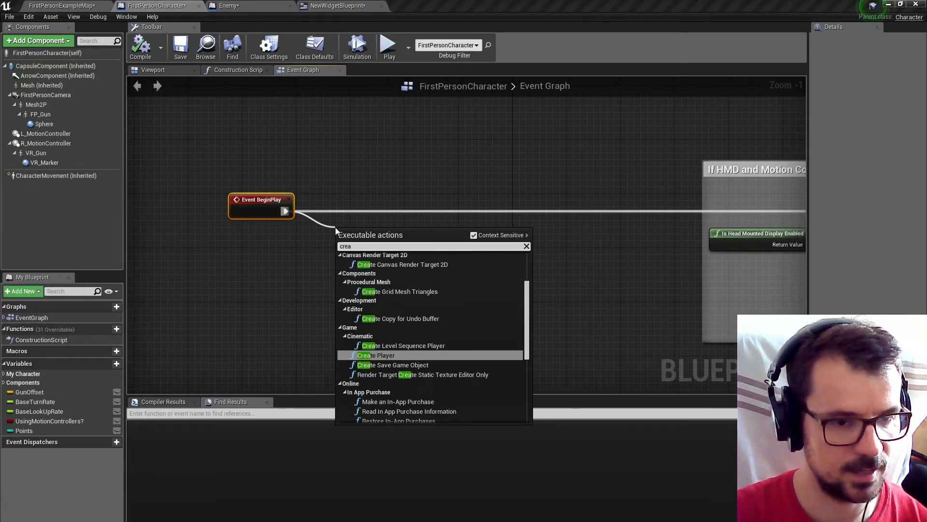
pyautogui.write('tew')
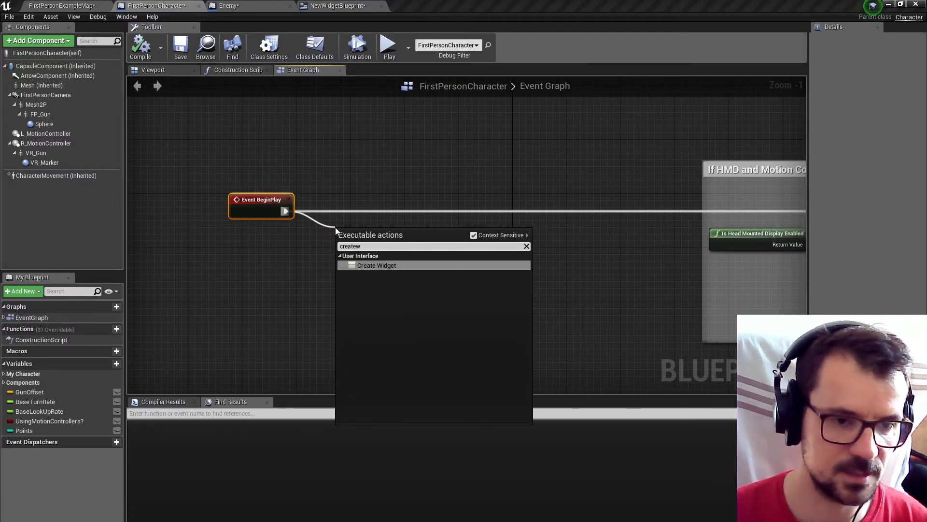
pyautogui.click(383, 264)
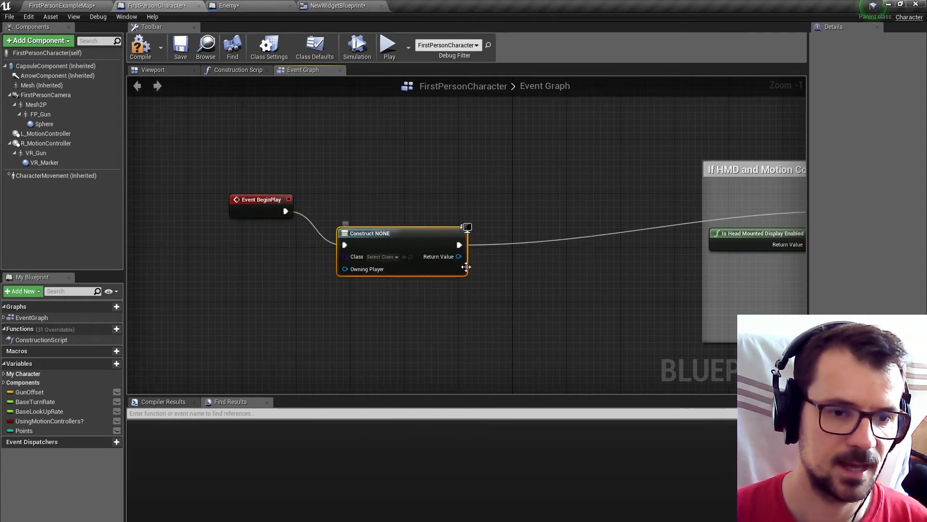
# Add an Add to Viewport node from the widget node's Return Value and wire it into the execution flow.
pyautogui.moveTo(456, 257); pyautogui.dragTo(509, 267)
pyautogui.write('addt')
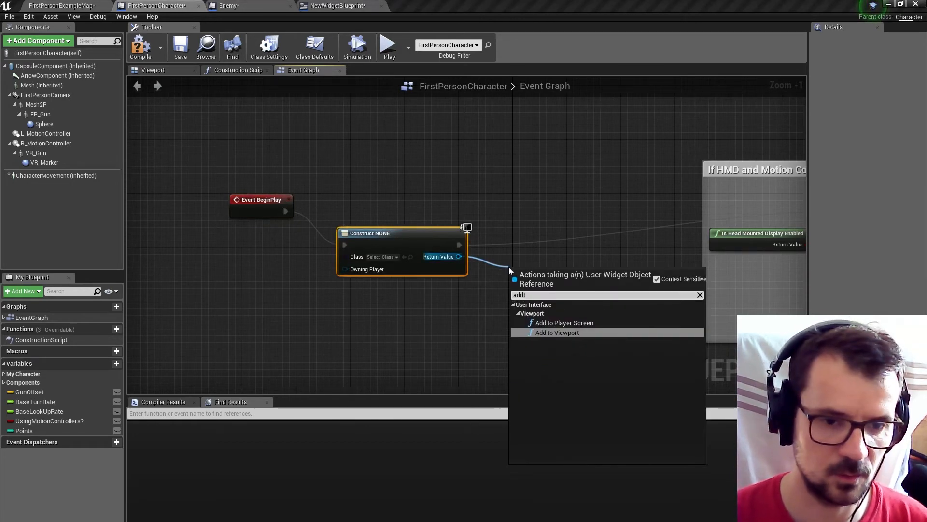
pyautogui.click(561, 332)
pyautogui.keyDown('ctrl'); pyautogui.moveTo(459, 244); pyautogui.dragTo(580, 285); pyautogui.keyUp('ctrl')
pyautogui.moveTo(458, 245); pyautogui.dragTo(541, 240)
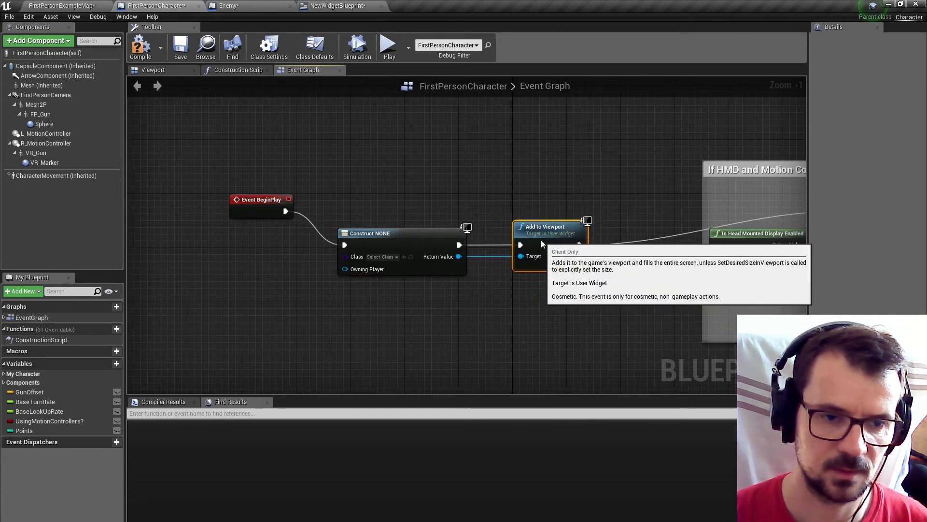
# Align the widget nodes with Event BeginPlay and set the created widget's class to NewWidgetBlueprint.
pyautogui.moveTo(389, 184); pyautogui.dragTo(534, 293)
pyautogui.moveTo(401, 242); pyautogui.dragTo(392, 207)
pyautogui.click(381, 184)
pyautogui.click(376, 222)
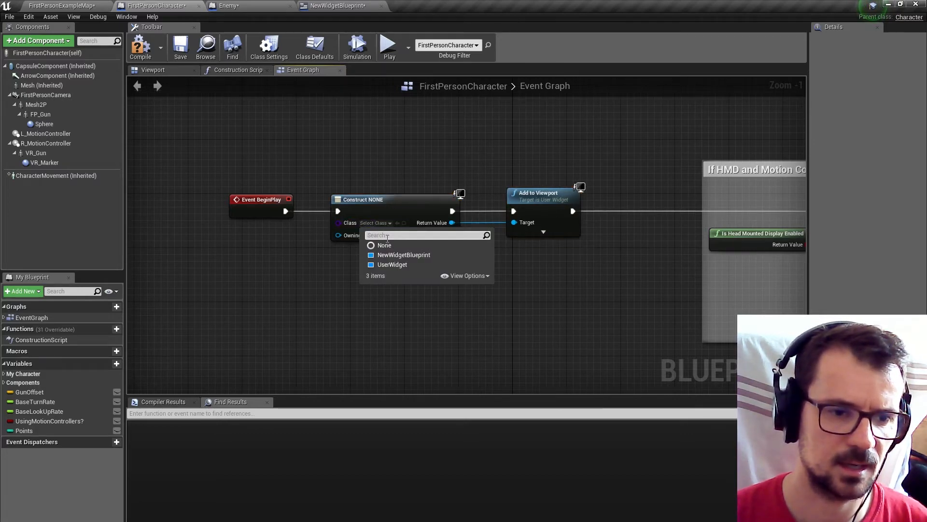
pyautogui.click(411, 255)
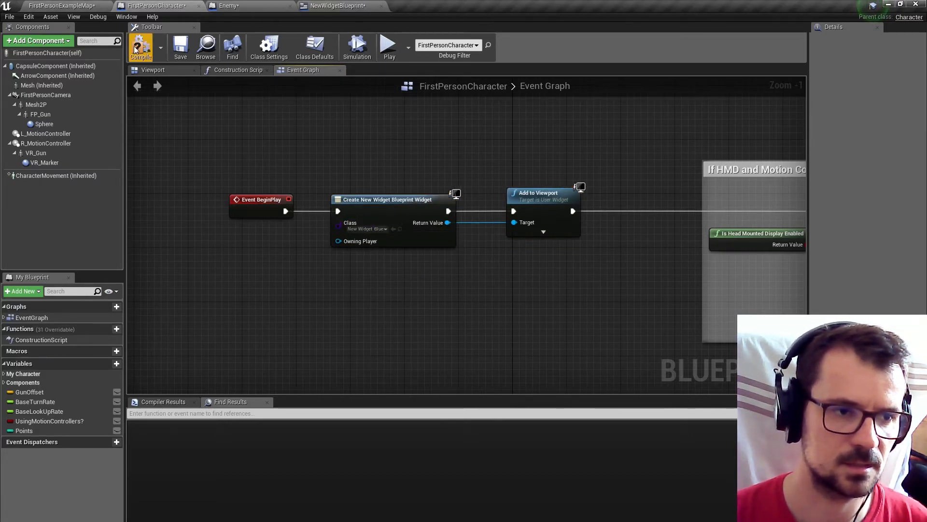
# Play-test FirstPersonExampleMap and shoot Enemy cubes to check the HP and Points display.
pyautogui.click(62, 5)
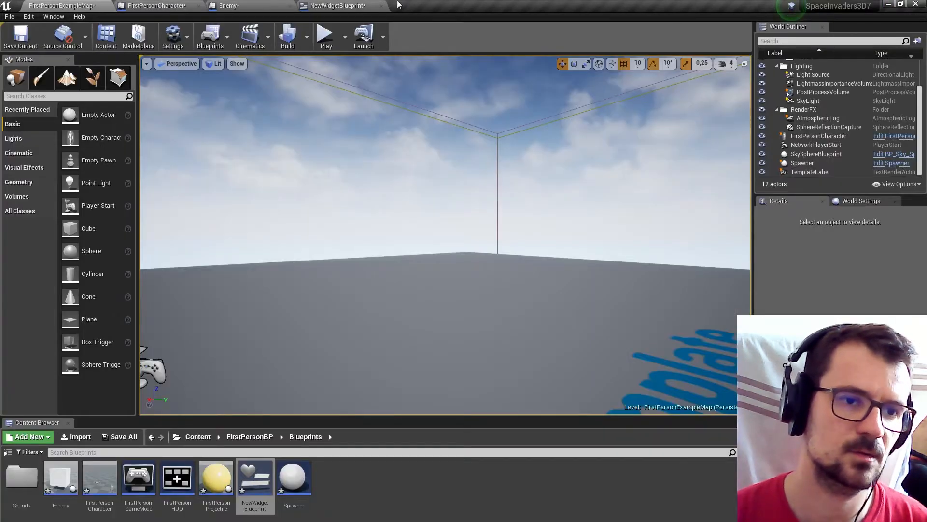
pyautogui.click(326, 36)
pyautogui.click(480, 206)
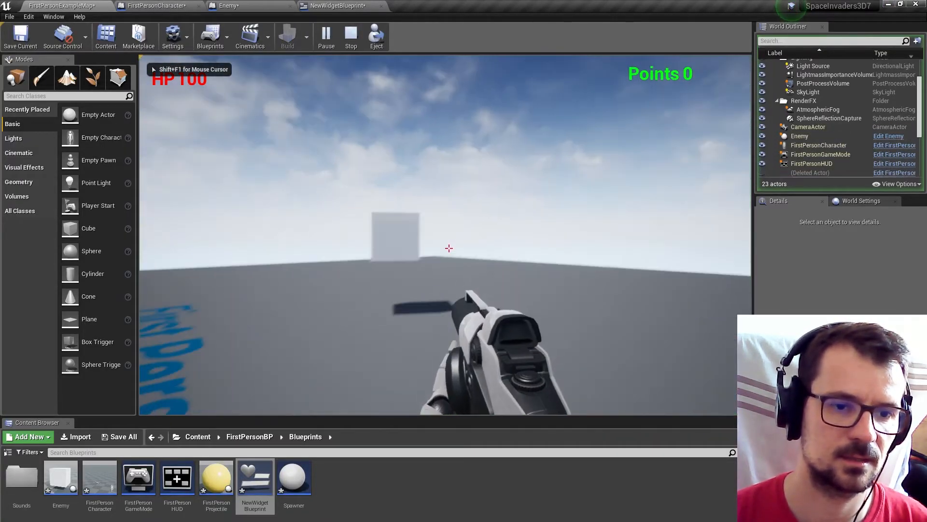
pyautogui.click(449, 248)
pyautogui.click(450, 248)
pyautogui.click(450, 248)
pyautogui.click(449, 248)
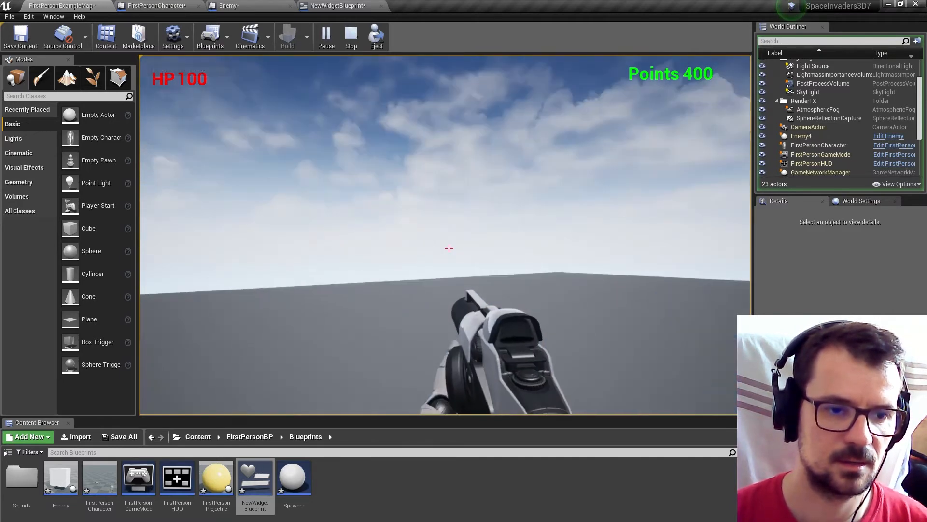
# Keep shooting Enemy cubes in the running game to watch the points update, and end the play session.
pyautogui.click(450, 248)
pyautogui.click(450, 248)
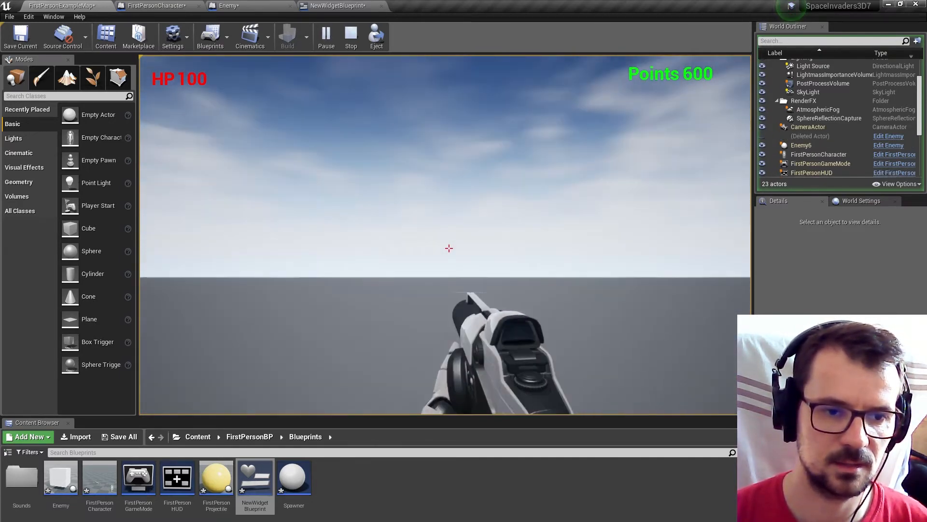
pyautogui.click(449, 248)
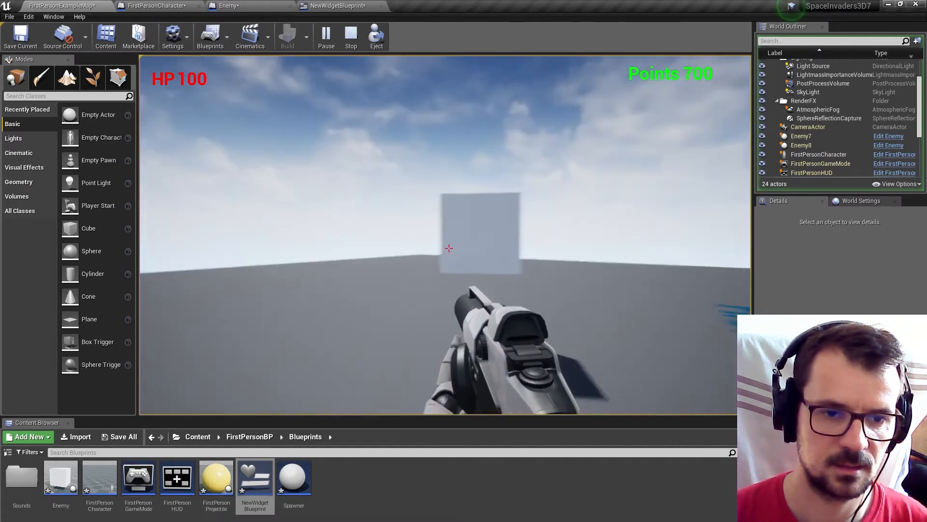
pyautogui.click(450, 247)
pyautogui.press('Escape')
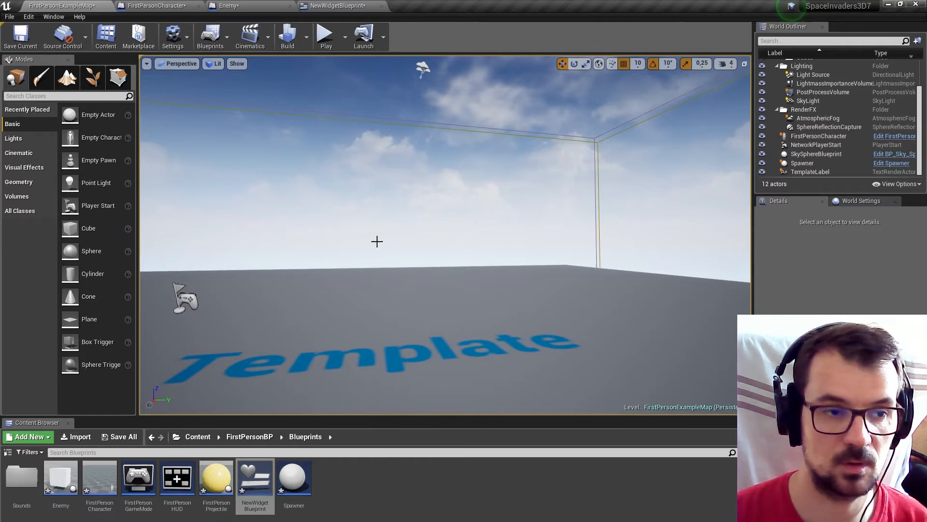
# Review the On Component Hit (Cube) logic in the Enemy blueprint's event graph.
pyautogui.click(261, 5)
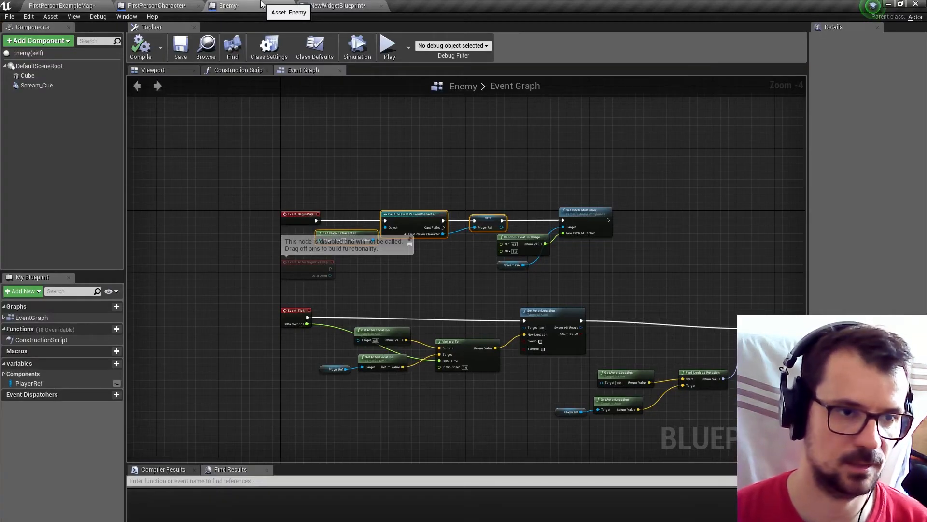
pyautogui.click(166, 4)
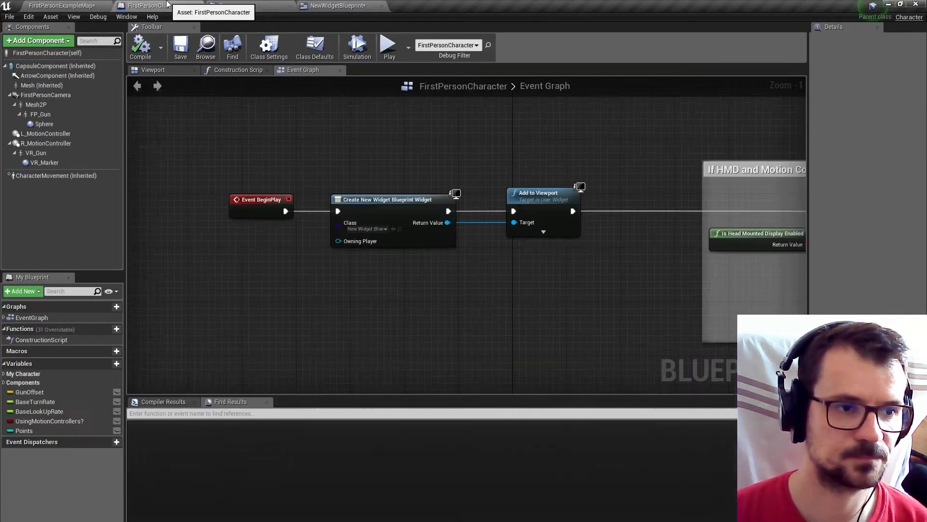
pyautogui.click(239, 5)
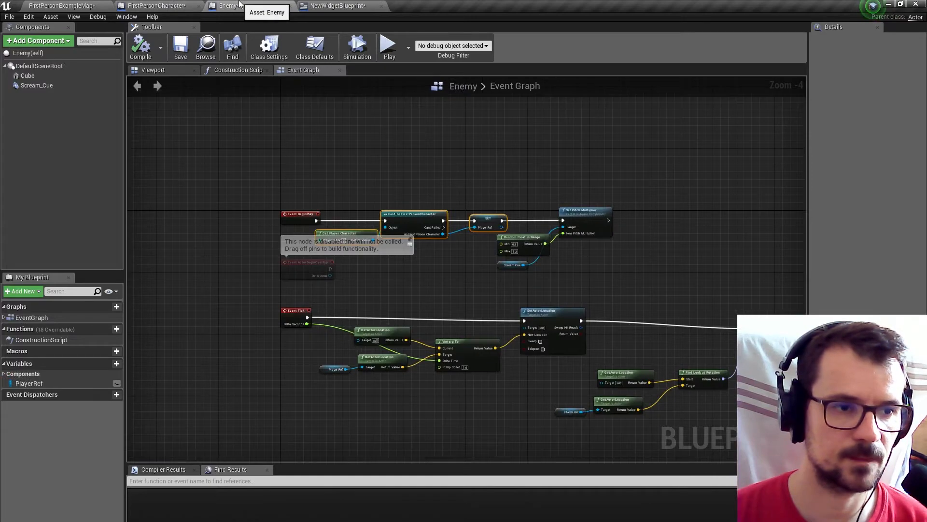
pyautogui.scroll(-5, 210, 182)
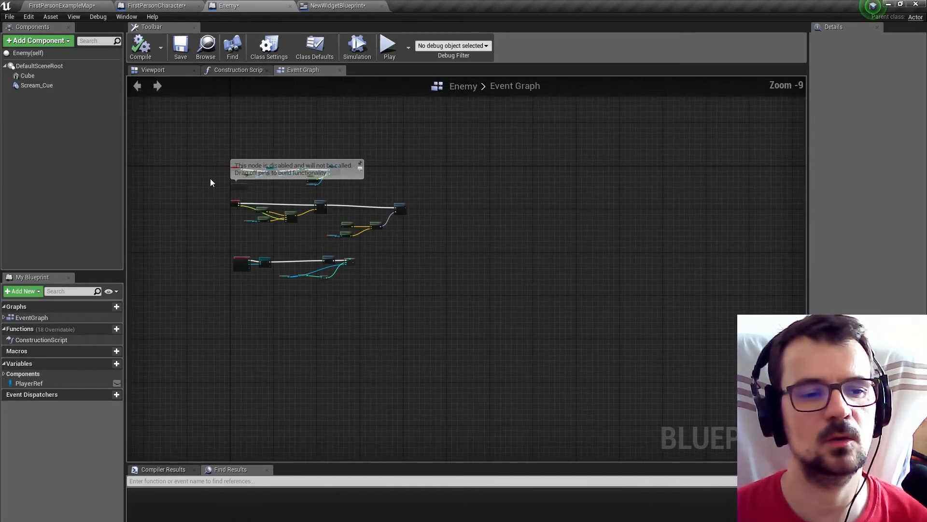
pyautogui.scroll(8, 216, 247)
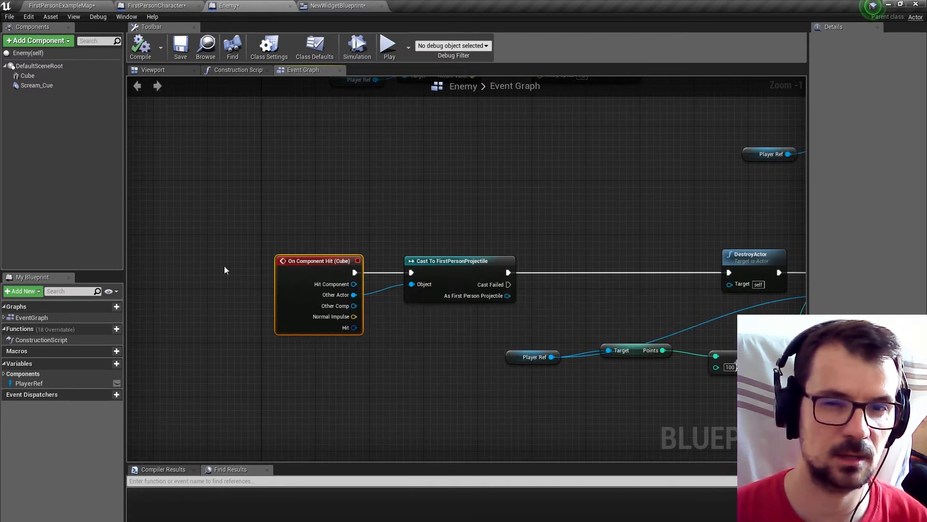
# Set the collision preset of FirstPersonCharacter's CapsuleComponent to Custom.
pyautogui.click(155, 6)
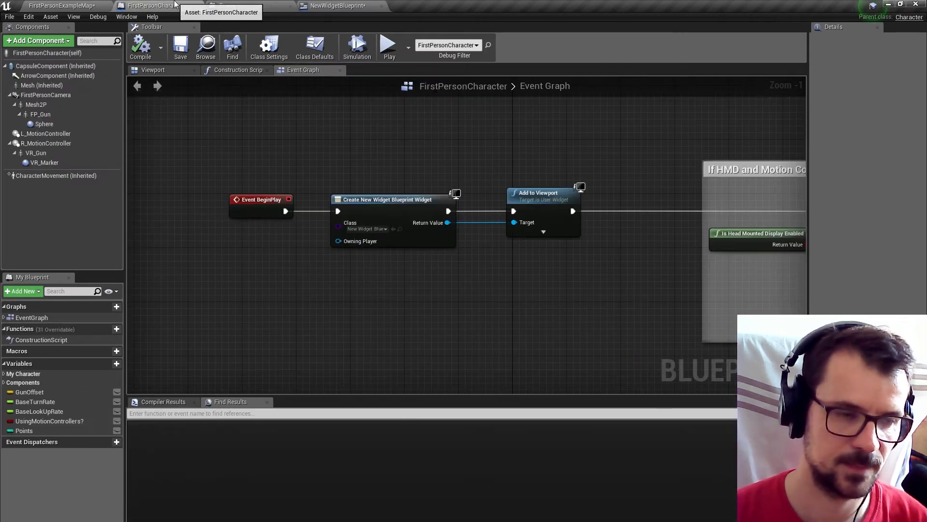
pyautogui.click(52, 66)
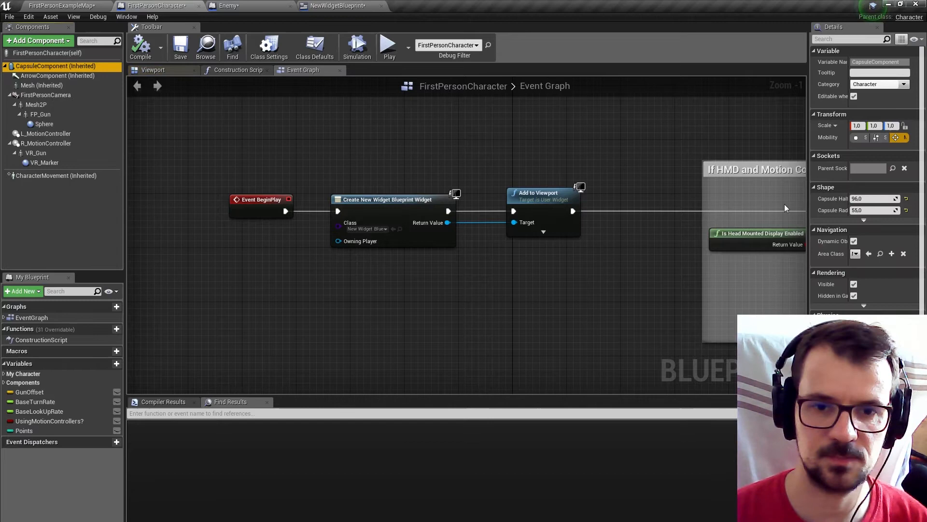
pyautogui.moveTo(811, 215); pyautogui.dragTo(717, 214)
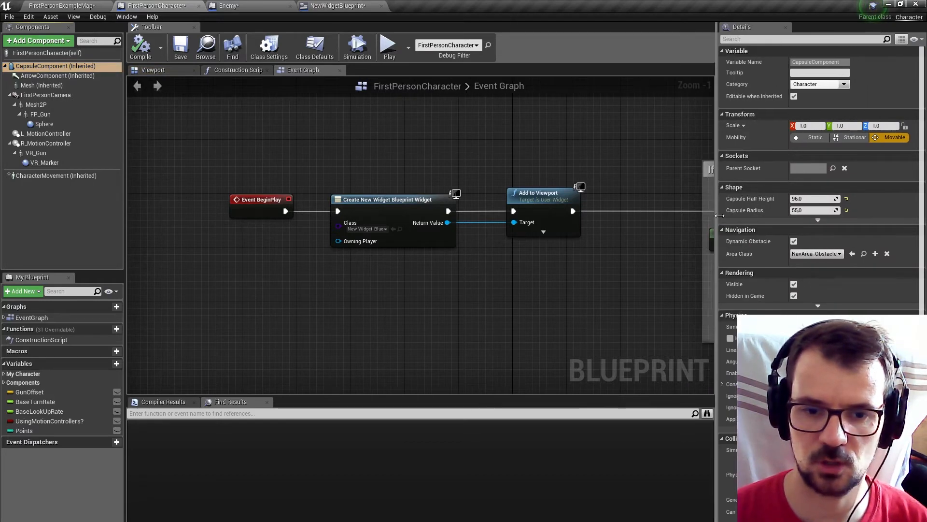
pyautogui.scroll(-10, 925, 101)
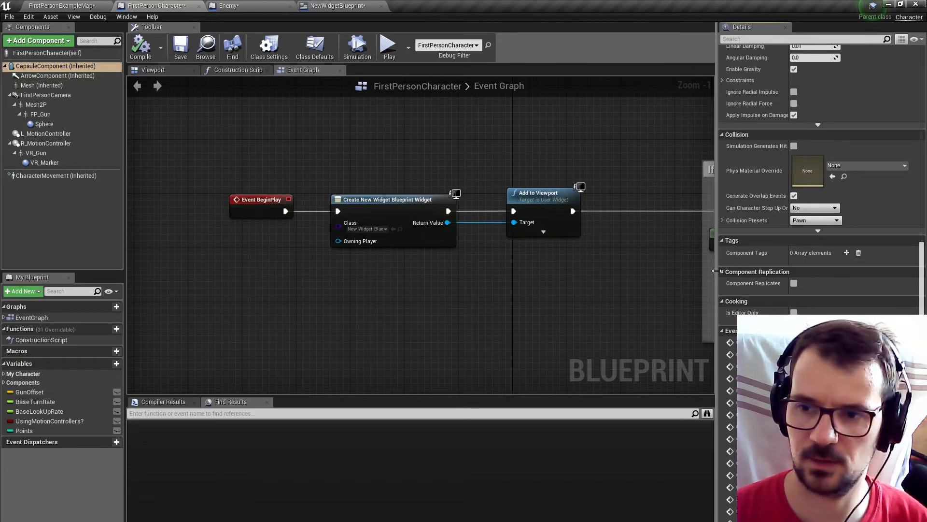
pyautogui.click(821, 220)
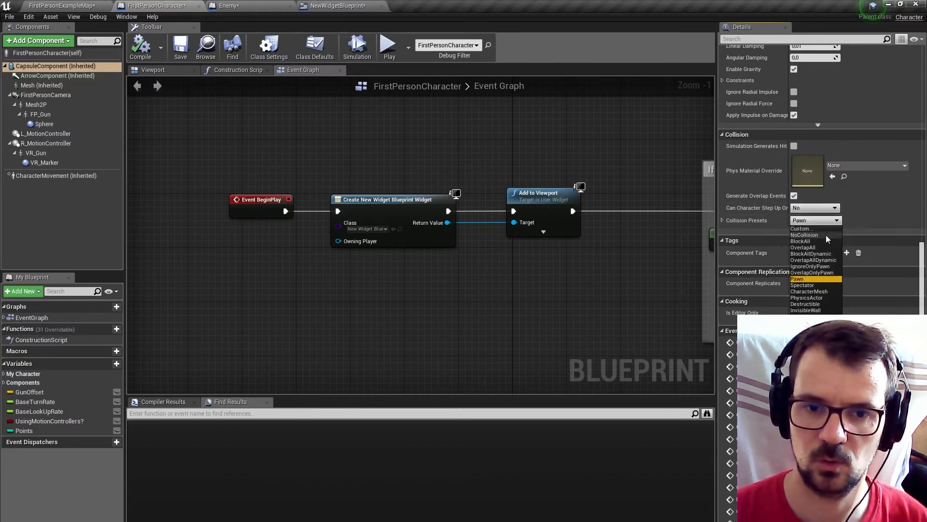
pyautogui.click(809, 229)
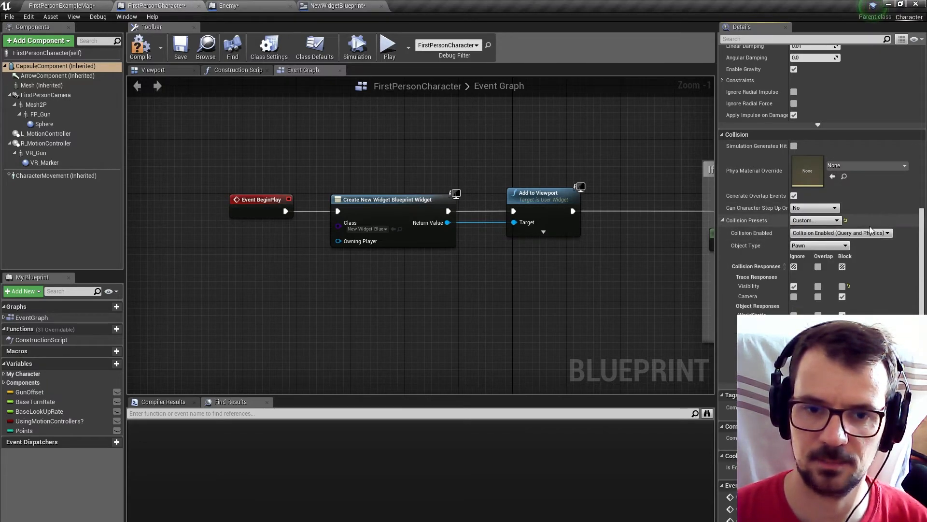
# Set all the capsule's collision responses to Overlap except WorldStatic, which gets Block, and compile and save the blueprint.
pyautogui.scroll(-4, 921, 212)
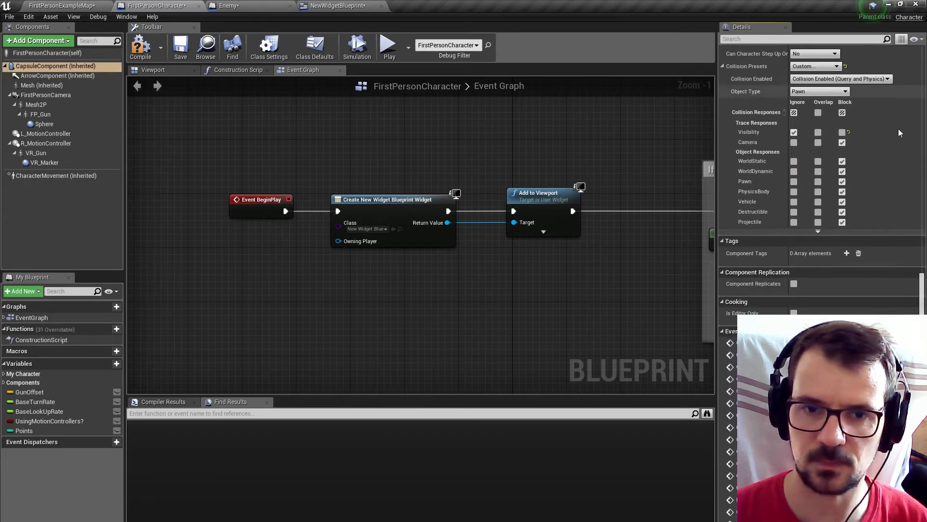
pyautogui.click(818, 113)
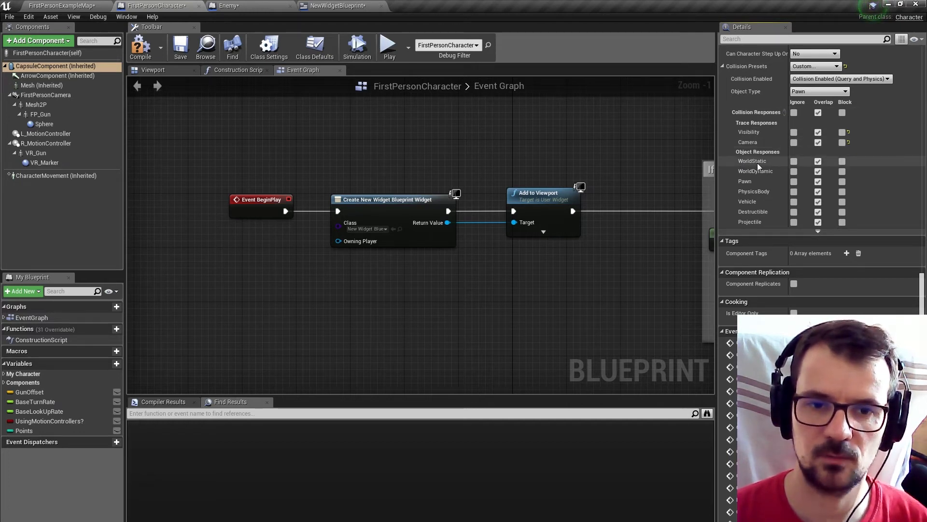
pyautogui.click(843, 161)
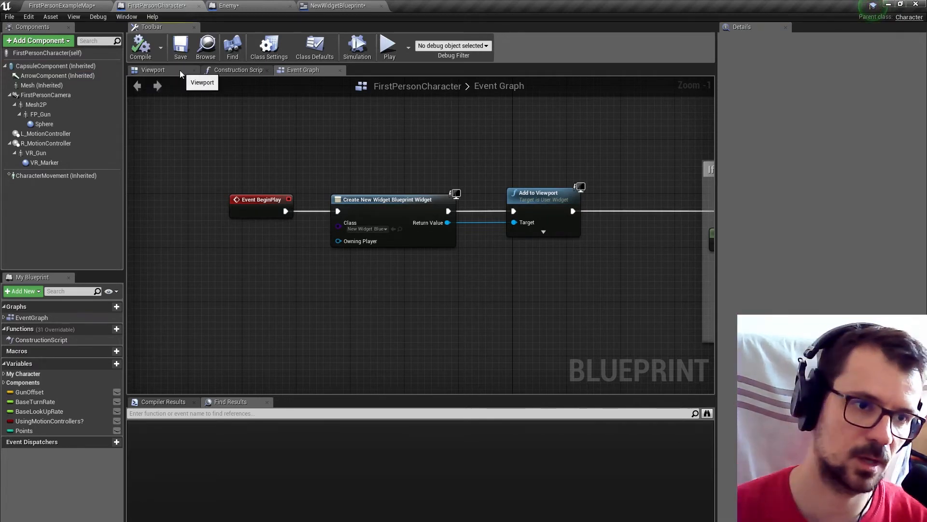
pyautogui.click(181, 46)
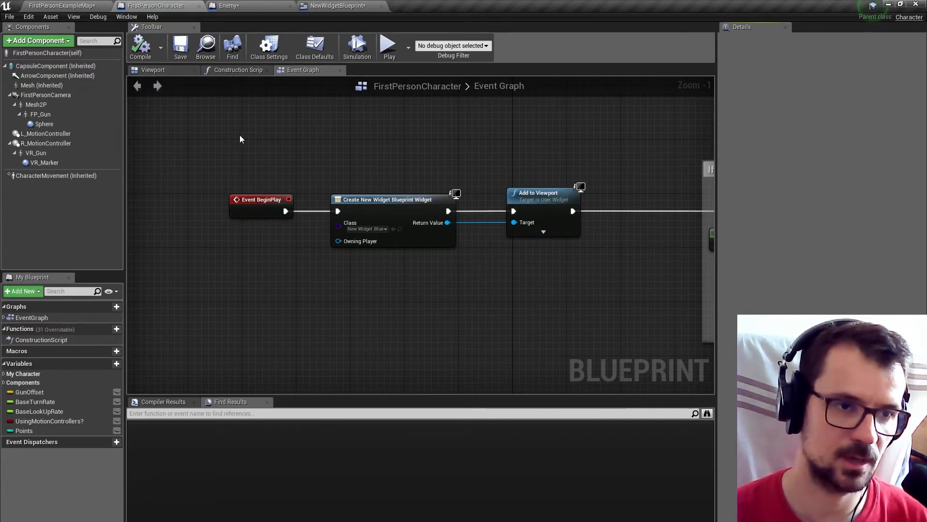
# Add an On Component Begin Overlap event for the CapsuleComponent in FirstPersonCharacter's event graph.
pyautogui.click(246, 5)
pyautogui.moveTo(324, 207); pyautogui.dragTo(239, 128, button='right')
pyautogui.click(164, 6)
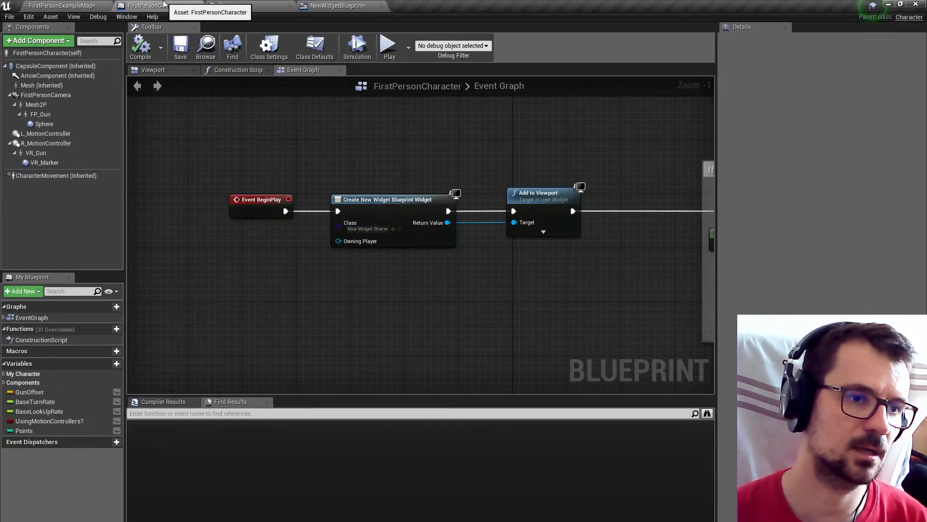
pyautogui.scroll(-7, 261, 212)
pyautogui.moveTo(298, 273); pyautogui.dragTo(252, 196, button='right')
pyautogui.click(82, 65)
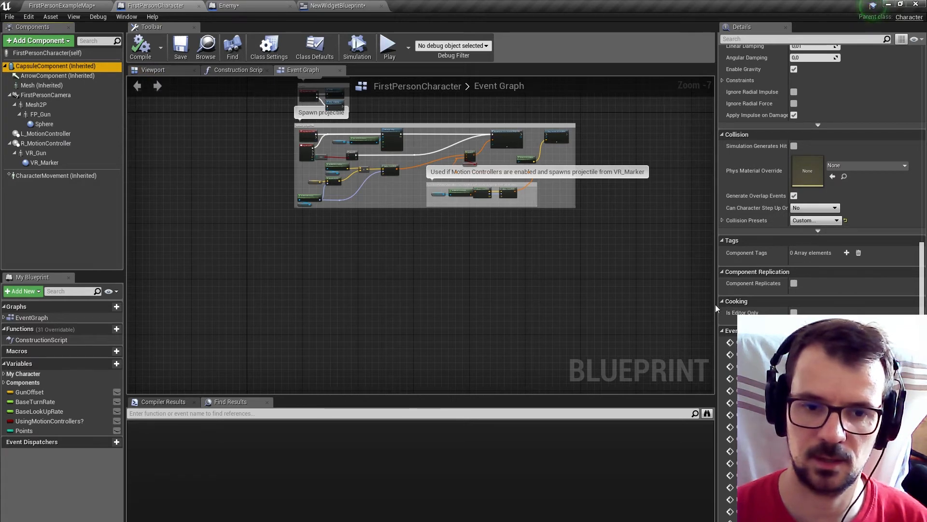
pyautogui.moveTo(717, 305); pyautogui.dragTo(360, 293)
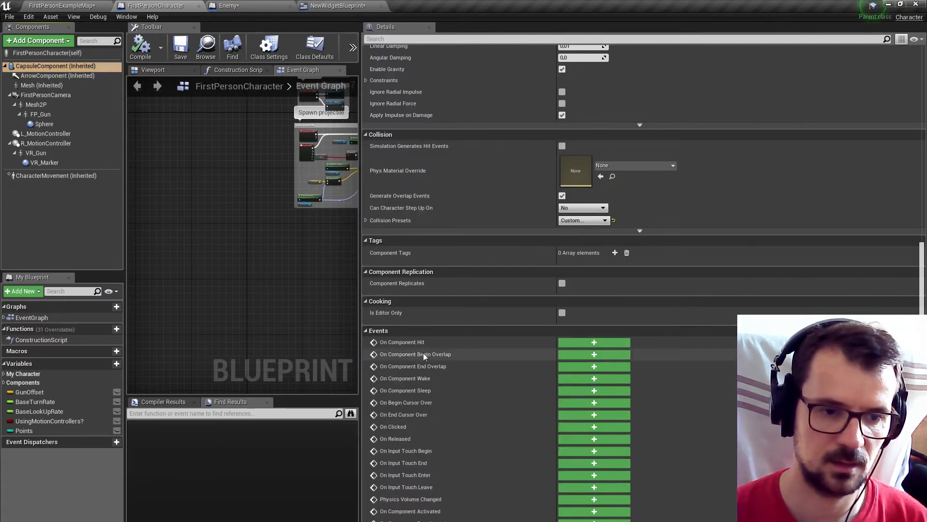
pyautogui.click(583, 355)
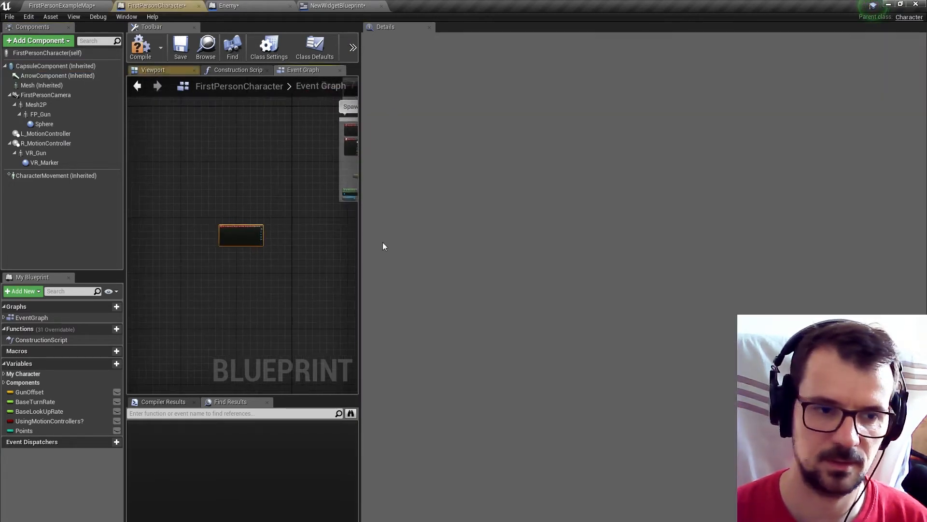
pyautogui.moveTo(362, 251); pyautogui.dragTo(787, 252)
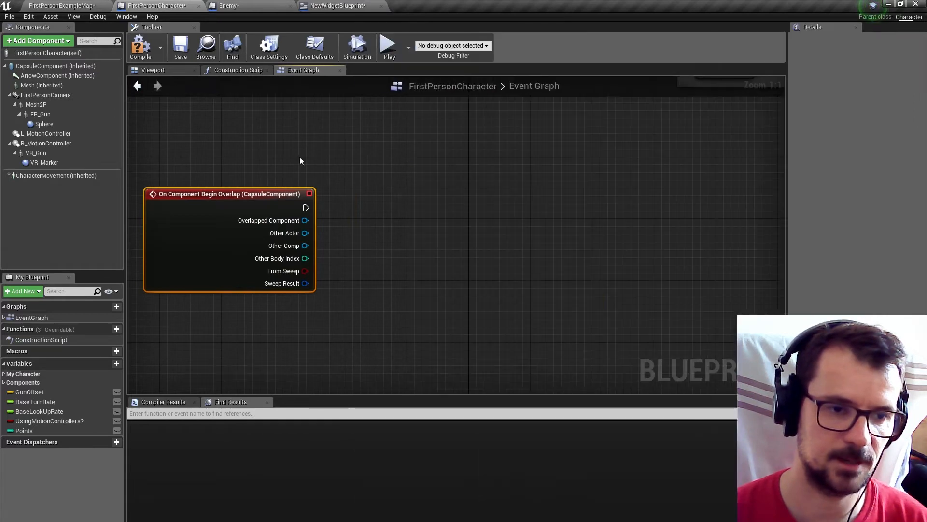
# Add a Cast To Enemy node from the overlap event's Other Actor output.
pyautogui.moveTo(246, 194); pyautogui.dragTo(338, 212)
pyautogui.moveTo(384, 246); pyautogui.dragTo(447, 233)
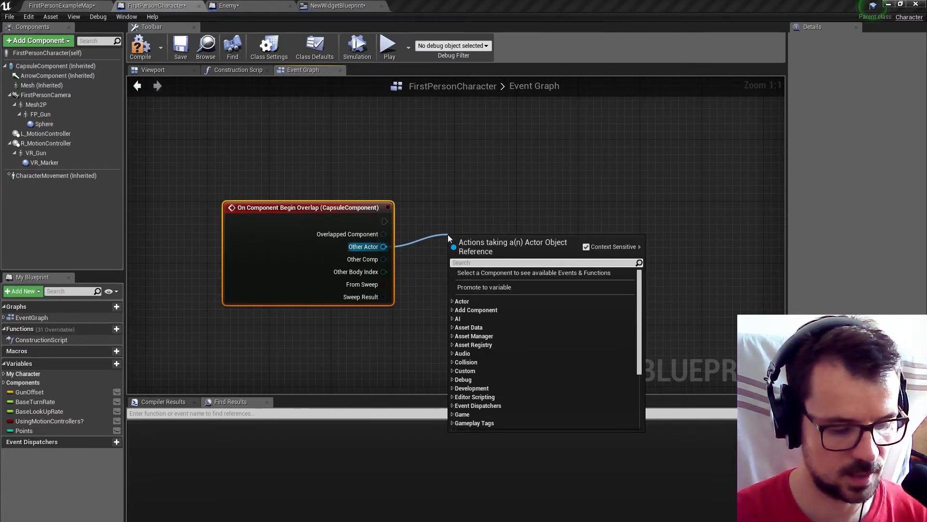
pyautogui.write('enem')
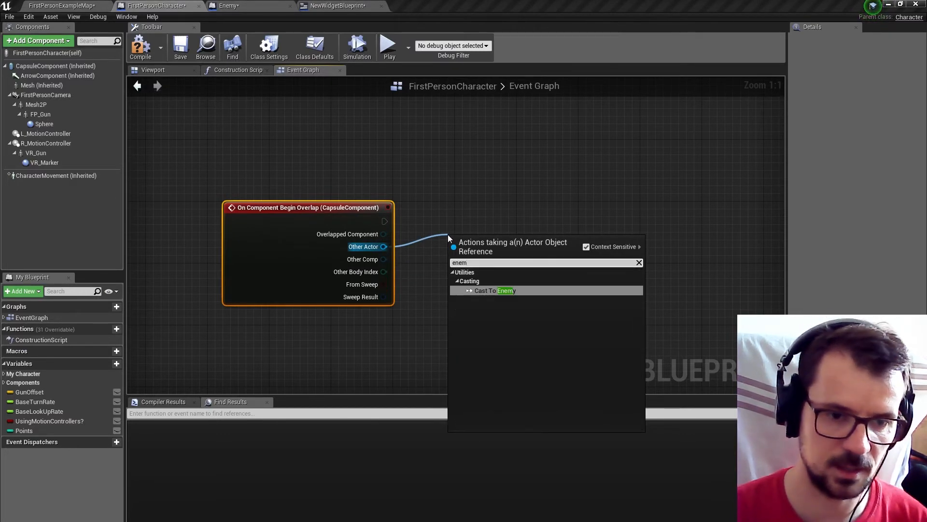
pyautogui.click(487, 290)
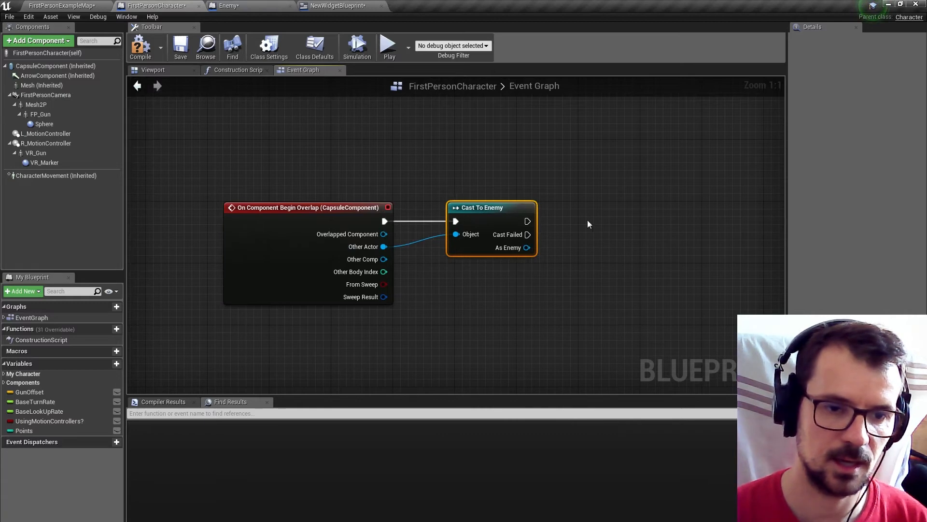
pyautogui.moveTo(587, 220); pyautogui.dragTo(504, 219, button='right')
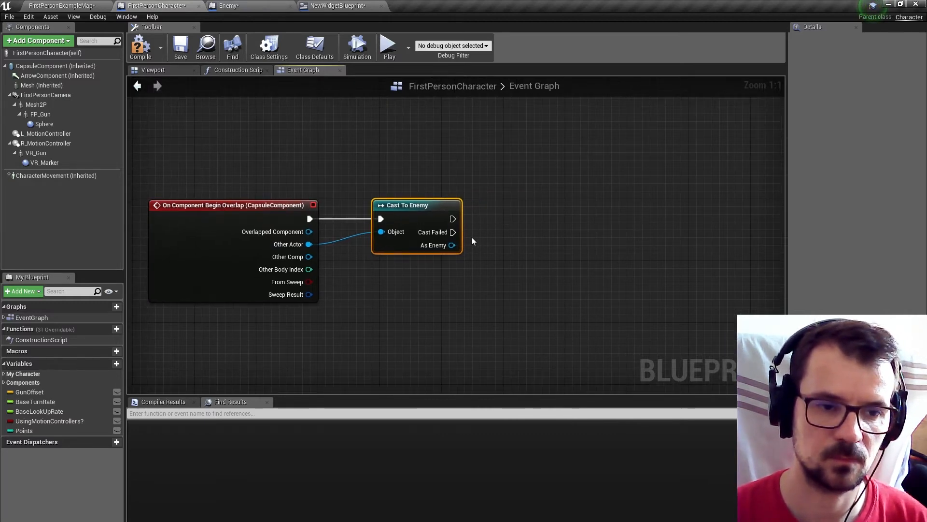
# Create an Integer variable named Life, compile the blueprint, and set the variable's default value to 100.
pyautogui.click(107, 364)
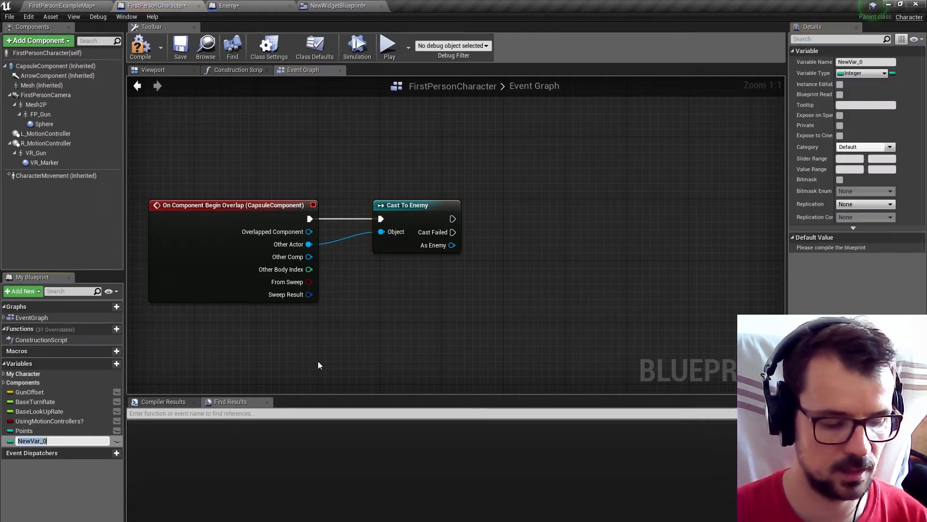
pyautogui.write('Life')
pyautogui.press('Return')
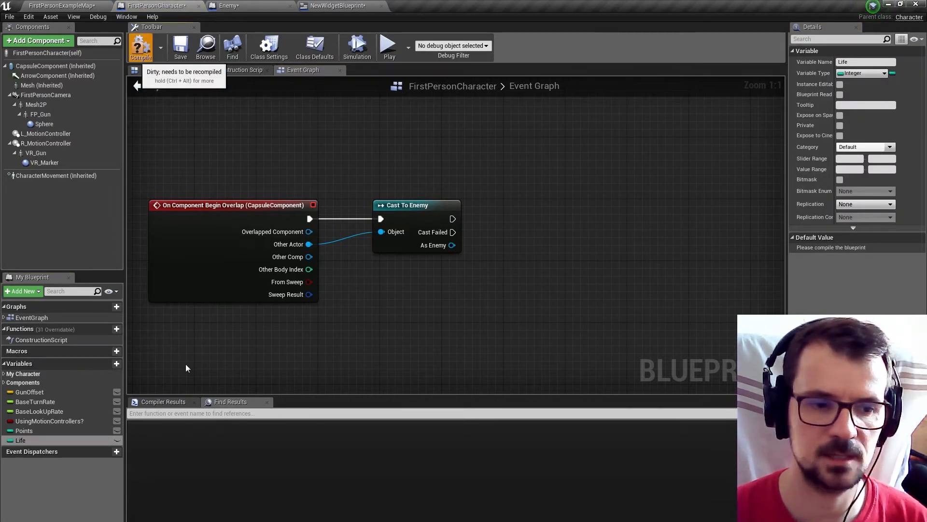
pyautogui.click(140, 46)
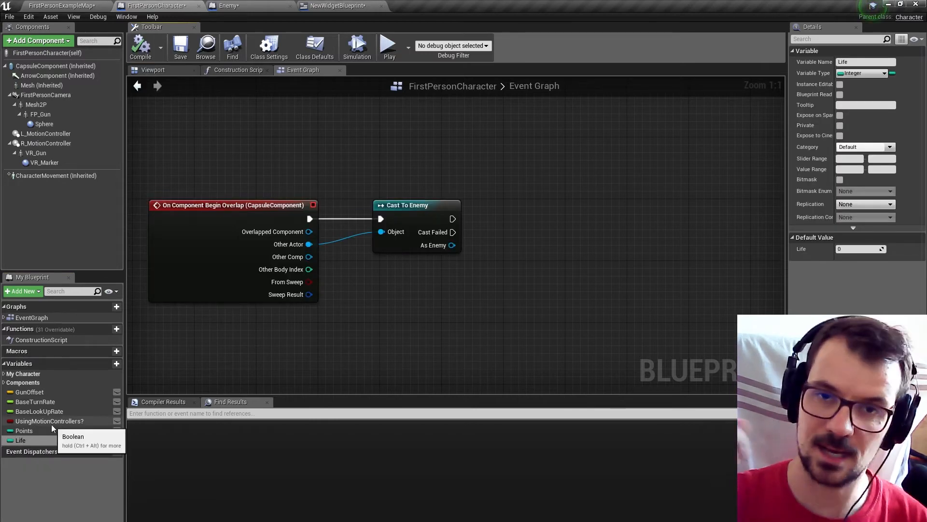
pyautogui.click(865, 250)
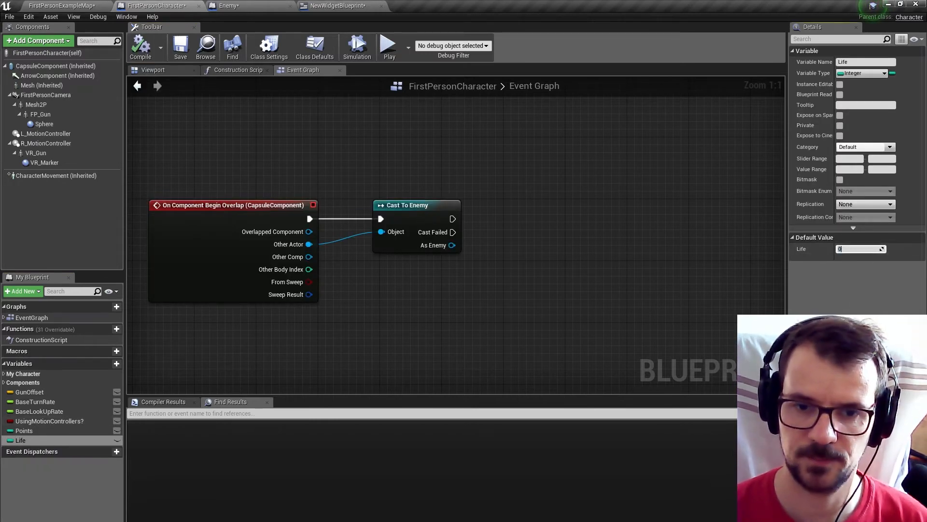
pyautogui.write('100')
pyautogui.press('Return')
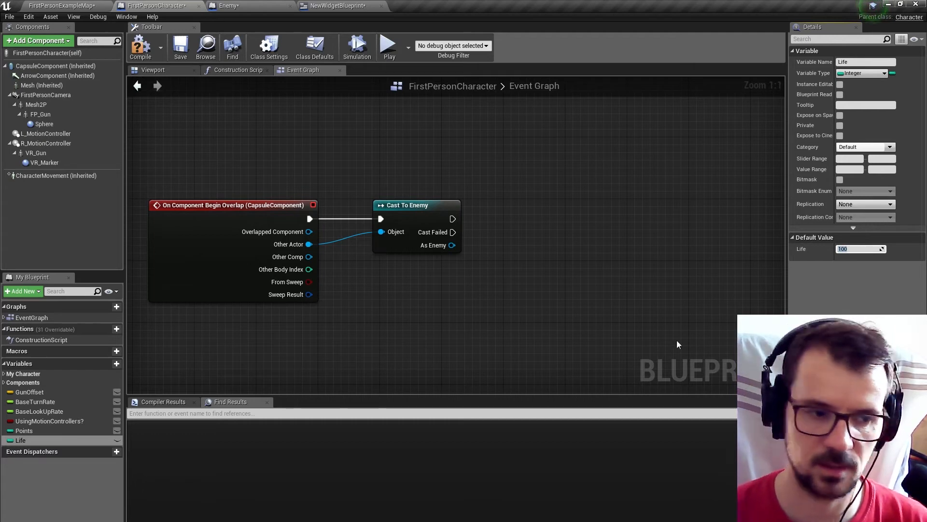
# Place a getter and a SET node for the Life variable beside the Cast To Enemy node.
pyautogui.keyDown('ctrl'); pyautogui.moveTo(20, 440); pyautogui.dragTo(476, 289); pyautogui.keyUp('ctrl')
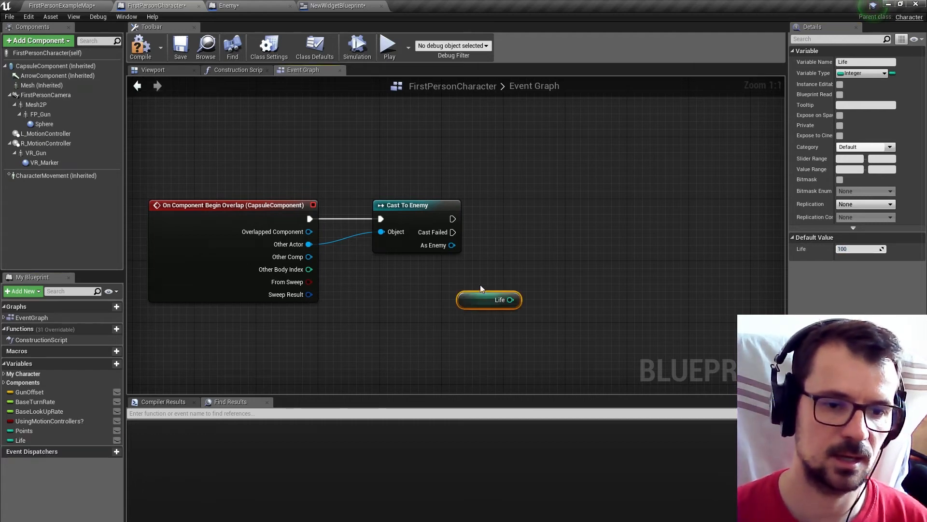
pyautogui.click(10, 440)
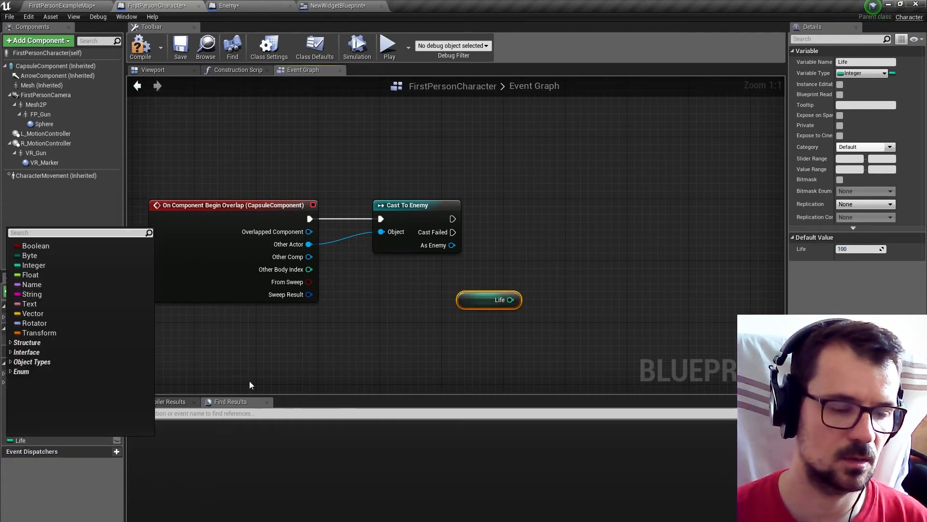
pyautogui.click(531, 260)
pyautogui.keyDown('alt'); pyautogui.moveTo(24, 441); pyautogui.dragTo(581, 246); pyautogui.keyUp('alt')
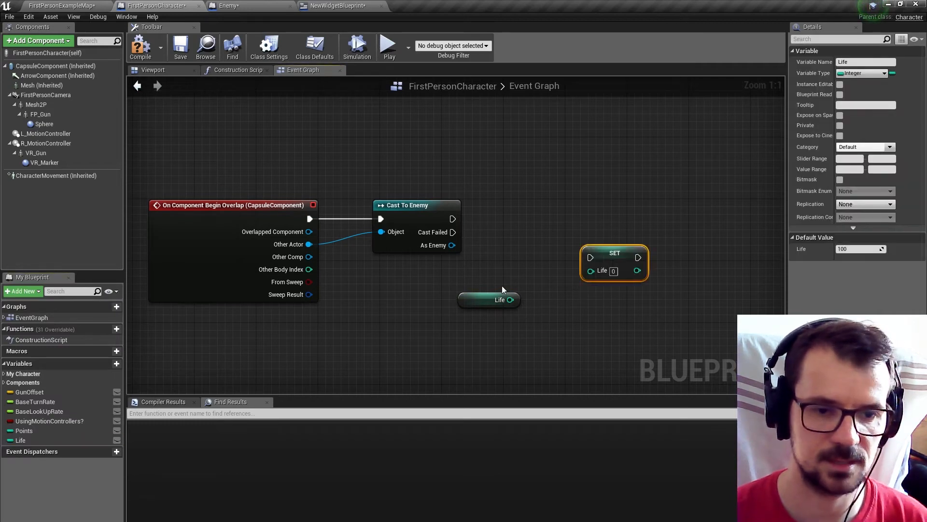
# Subtract 25 from the Life getter's value and feed the result into the SET node's Life input.
pyautogui.moveTo(505, 302); pyautogui.dragTo(541, 296)
pyautogui.write('-')
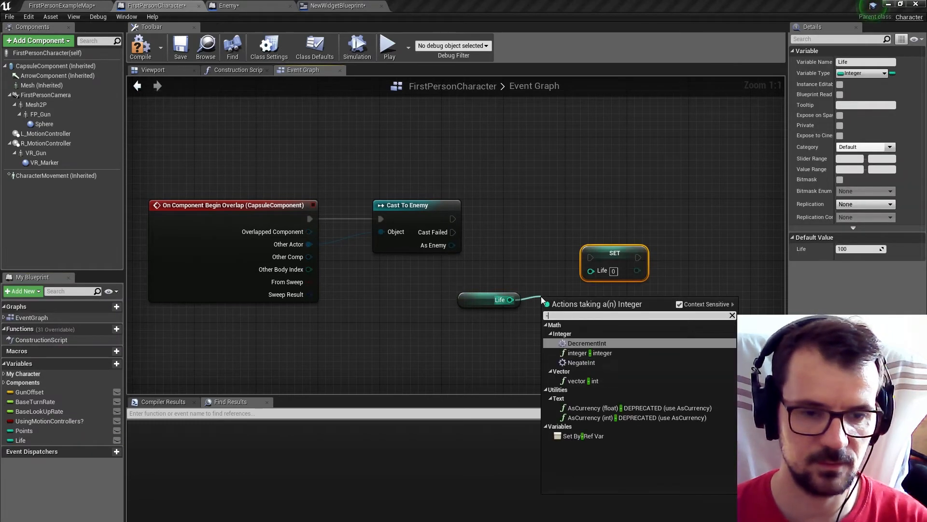
pyautogui.click(591, 352)
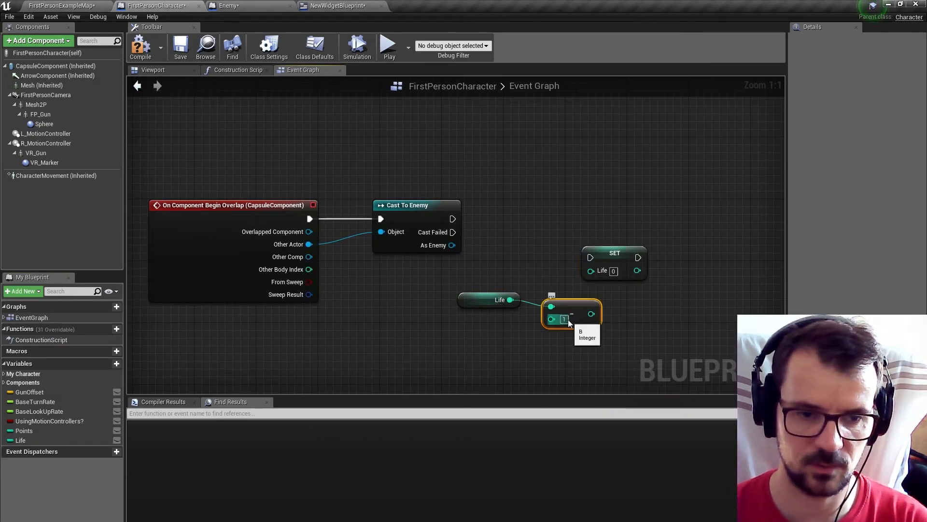
pyautogui.write('25')
pyautogui.moveTo(594, 314); pyautogui.dragTo(632, 222)
# Wire Cast To Enemy's execution output to the Life SET node, tidy the subtraction nodes beneath the wire, and save the blueprint.
pyautogui.moveTo(453, 219); pyautogui.dragTo(623, 228)
pyautogui.moveTo(637, 224); pyautogui.dragTo(637, 216)
pyautogui.click(561, 287)
pyautogui.moveTo(575, 307); pyautogui.dragTo(560, 300)
pyautogui.moveTo(478, 276); pyautogui.dragTo(541, 302)
pyautogui.moveTo(548, 302); pyautogui.dragTo(564, 262)
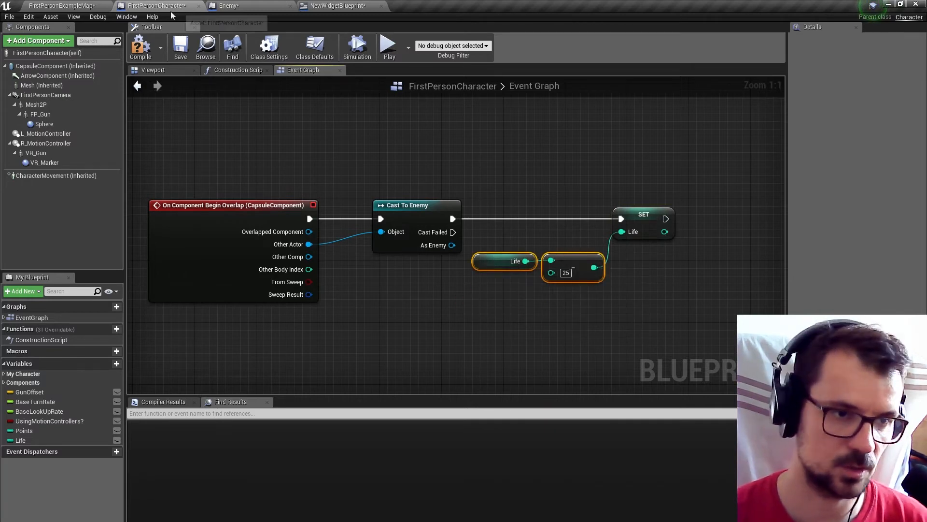
pyautogui.click(182, 53)
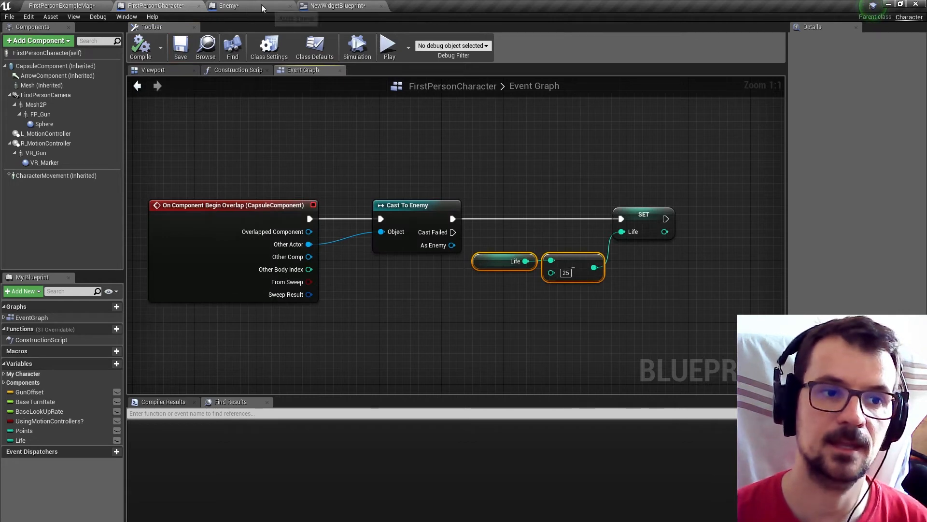
# Create a new text binding function for the red "100" HP value in NewWidgetBlueprint.
pyautogui.click(326, 5)
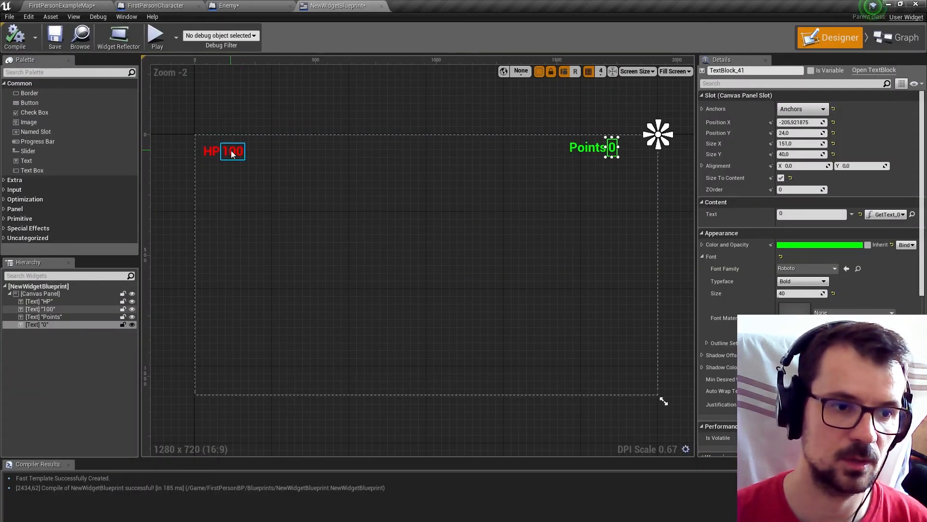
pyautogui.click(40, 309)
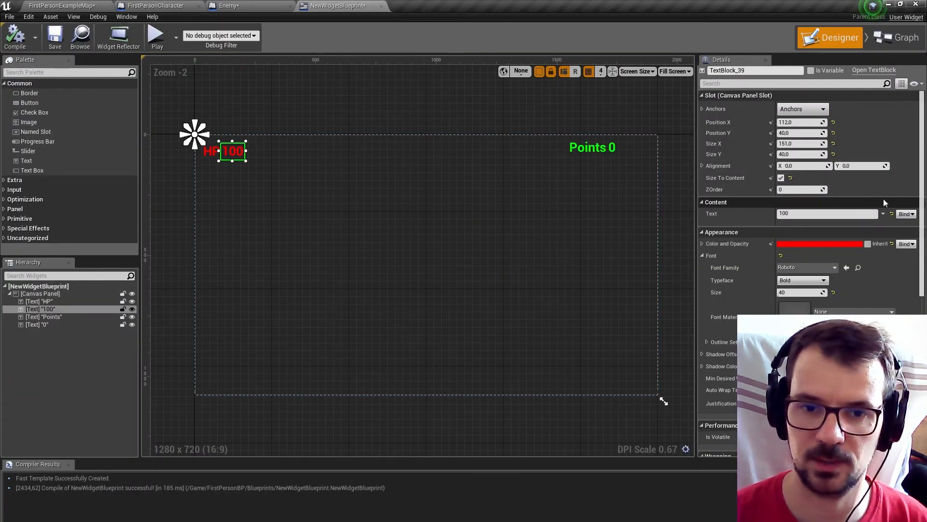
pyautogui.click(900, 215)
pyautogui.click(900, 224)
# Get Life from PlayerRef in the Get Text 1 function, connect it to the Return Value, and compile the widget.
pyautogui.keyDown('ctrl'); pyautogui.moveTo(39, 196); pyautogui.dragTo(529, 345); pyautogui.keyUp('ctrl')
pyautogui.write('get')
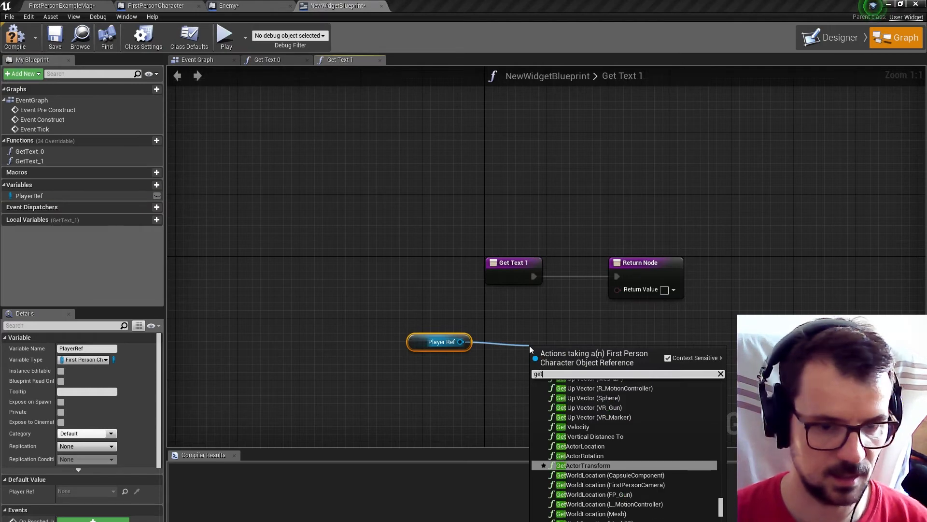
pyautogui.write('ali')
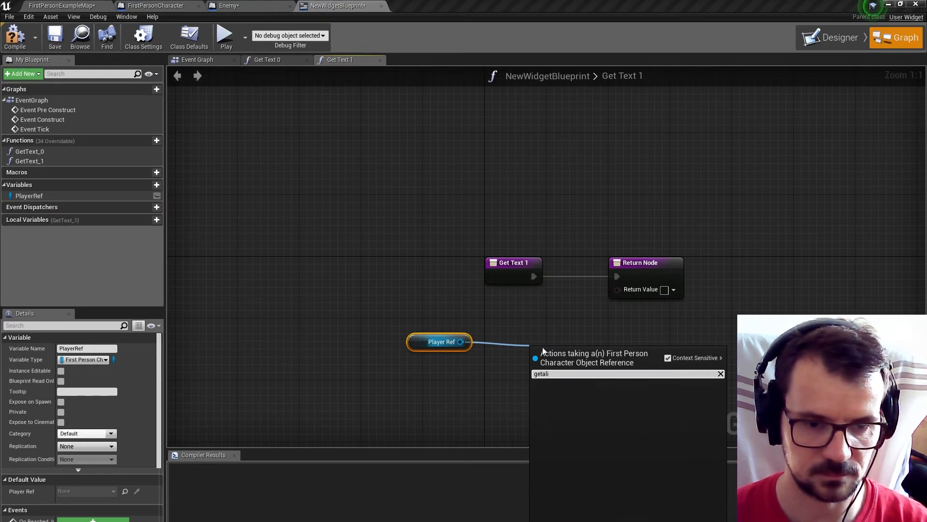
pyautogui.write('life')
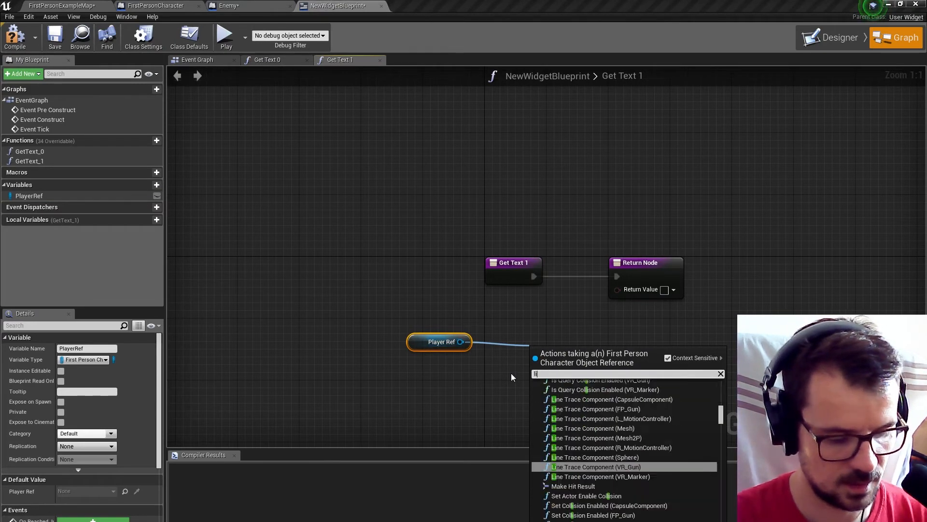
pyautogui.click(590, 447)
pyautogui.moveTo(596, 356); pyautogui.dragTo(623, 292)
pyautogui.moveTo(575, 357); pyautogui.dragTo(514, 335)
pyautogui.moveTo(432, 316); pyautogui.dragTo(592, 358)
pyautogui.moveTo(616, 316); pyautogui.dragTo(539, 332)
pyautogui.click(17, 39)
# Play-test FirstPersonExampleMap to check the HP display, and inspect the DestroyActor and Points nodes in Enemy's event graph.
pyautogui.click(48, 6)
pyautogui.click(326, 36)
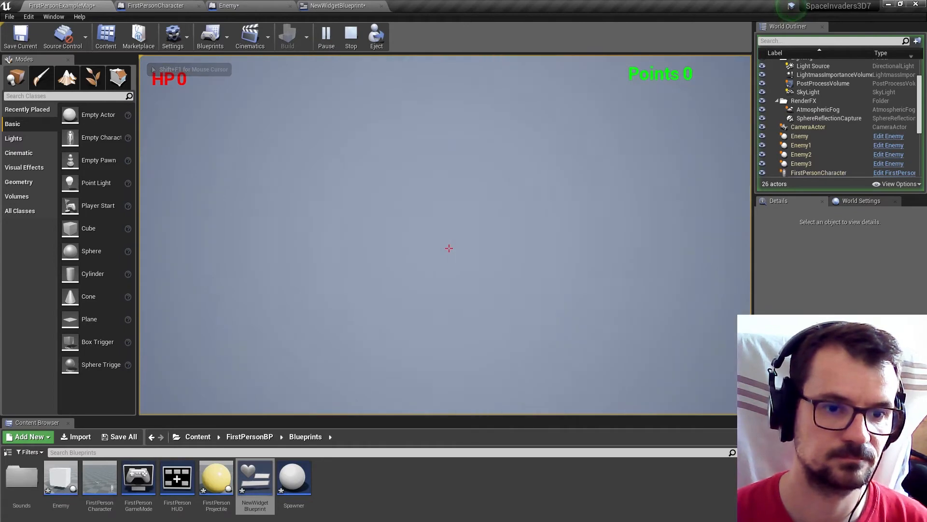
pyautogui.press('Escape')
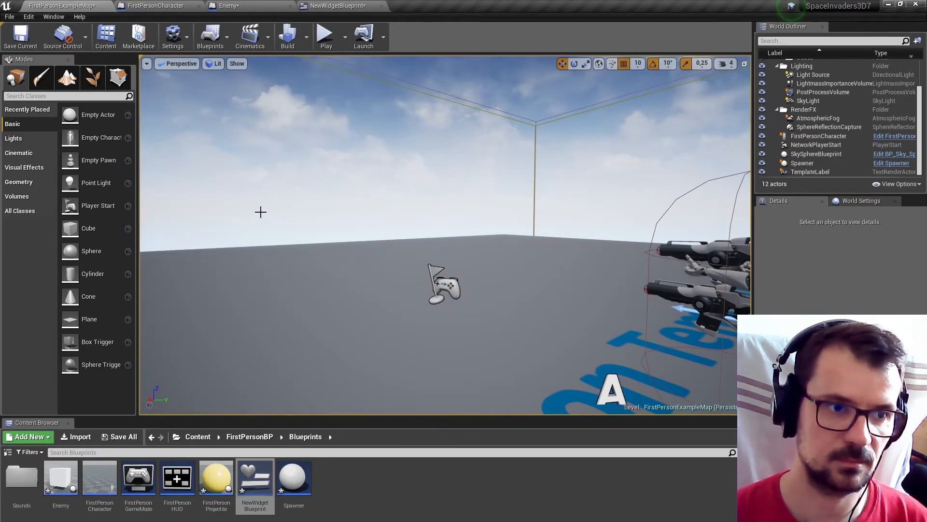
pyautogui.click(230, 5)
pyautogui.scroll(-5, 360, 255)
pyautogui.scroll(5, 447, 236)
pyautogui.moveTo(567, 291); pyautogui.dragTo(458, 272, button='right')
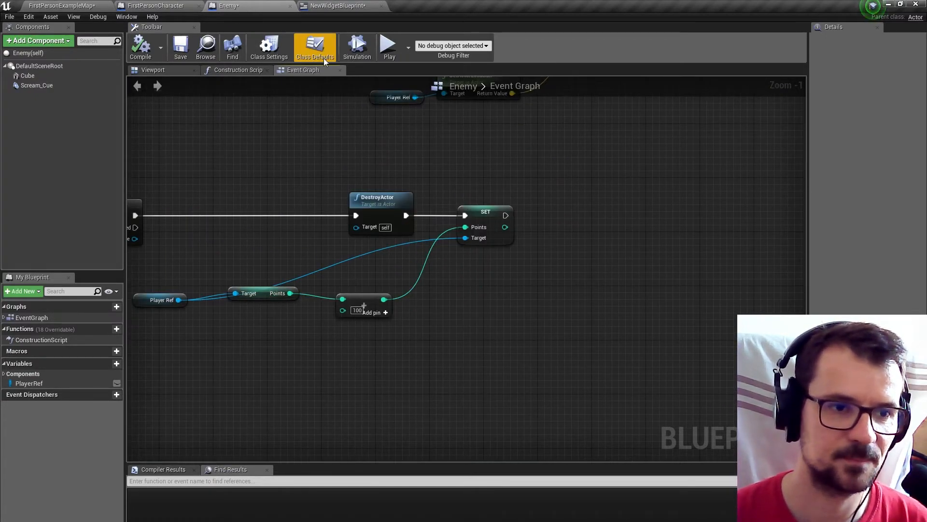
# Move FirstPersonCharacter's Life nodes aside and insert a Branch node between Cast To Enemy and the Life SET node.
pyautogui.click(156, 6)
pyautogui.moveTo(650, 225); pyautogui.dragTo(485, 211, button='right')
pyautogui.moveTo(373, 192); pyautogui.dragTo(535, 311)
pyautogui.moveTo(432, 259); pyautogui.dragTo(583, 260)
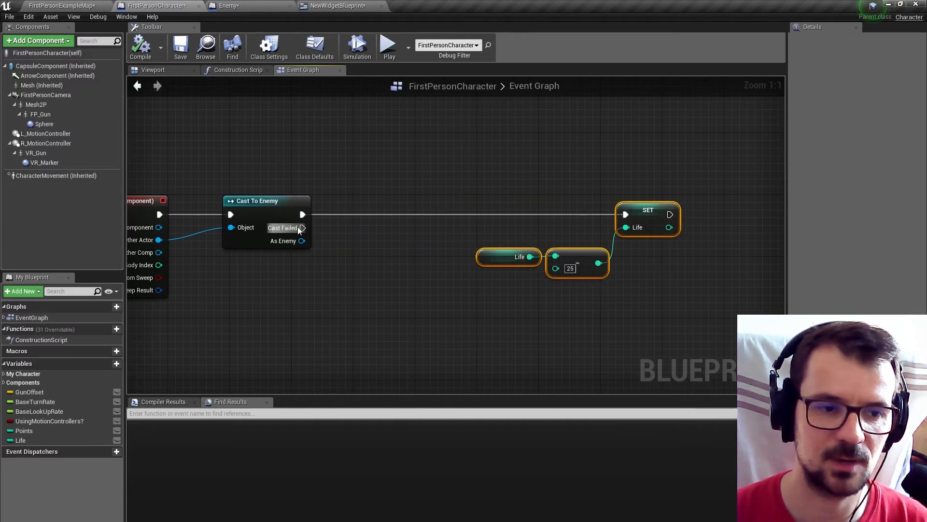
pyautogui.moveTo(303, 215); pyautogui.dragTo(342, 233)
pyautogui.write('b')
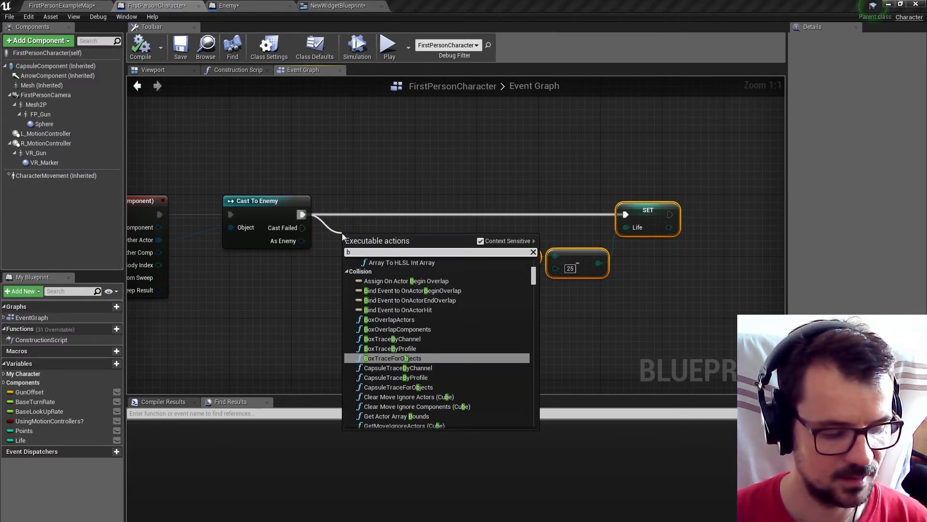
pyautogui.write('ranch')
pyautogui.press('Return')
pyautogui.moveTo(381, 247); pyautogui.dragTo(449, 208)
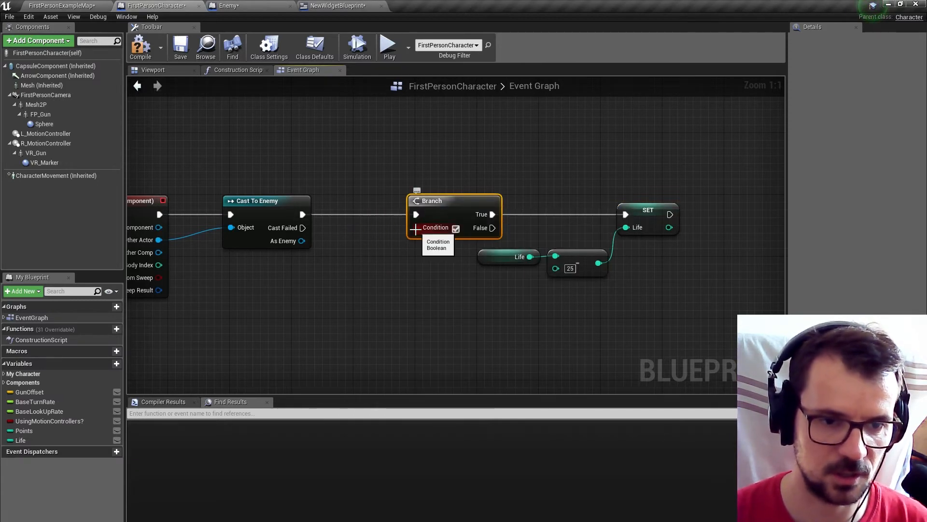
# Feed the Branch condition with a Life > 0 comparison using a copy of the Life getter, and tidy the comparison nodes.
pyautogui.click(508, 256)
pyautogui.hotkey('ctrl', 'c')
pyautogui.hotkey('ctrl', 'v')
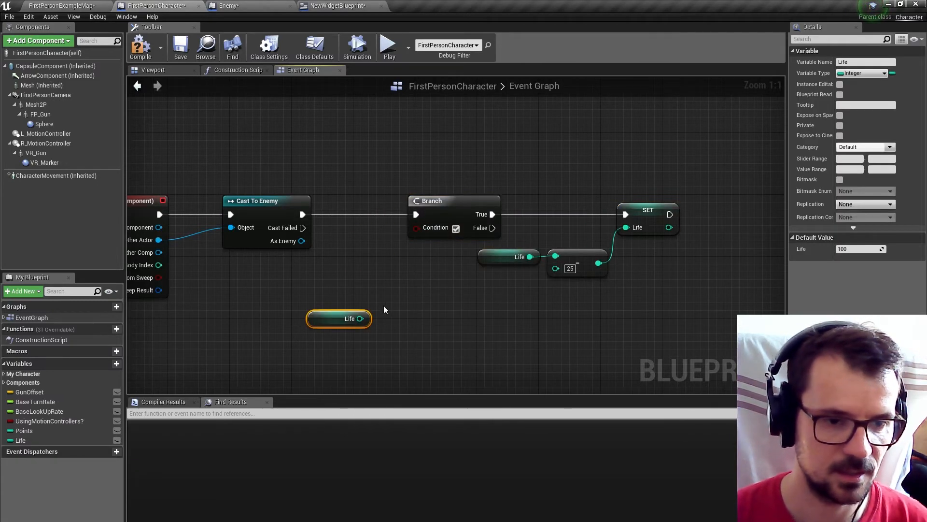
pyautogui.moveTo(360, 319); pyautogui.dragTo(410, 300)
pyautogui.write('>')
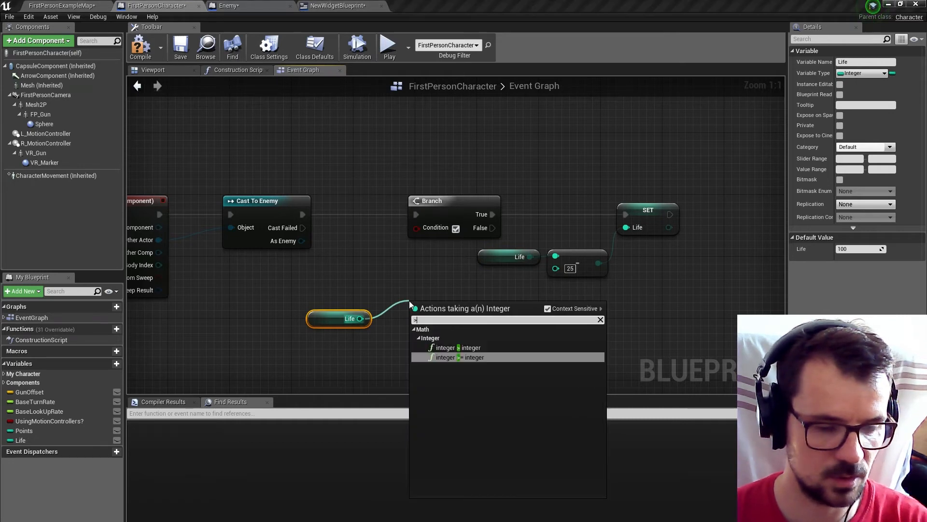
pyautogui.click(445, 347)
pyautogui.moveTo(427, 229); pyautogui.dragTo(427, 229)
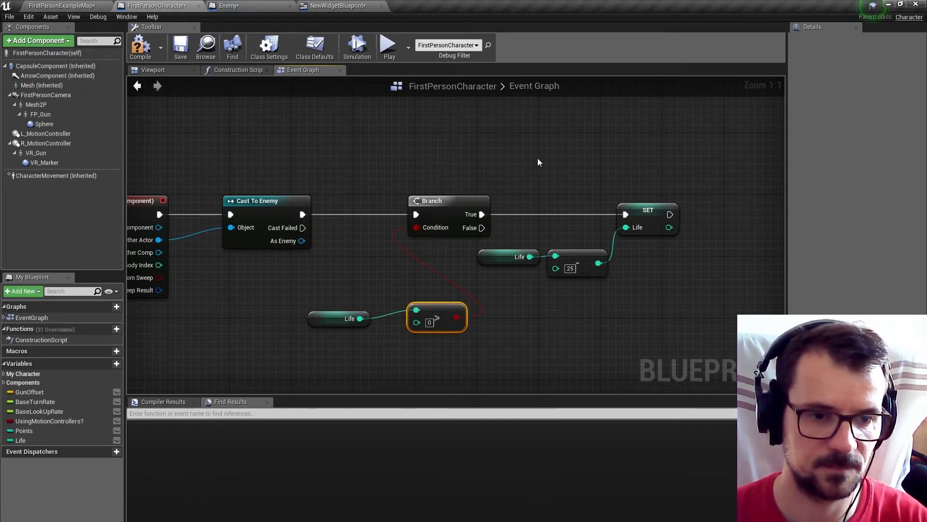
pyautogui.moveTo(406, 280); pyautogui.dragTo(288, 276, button='right')
pyautogui.moveTo(313, 309); pyautogui.dragTo(255, 260)
pyautogui.rightClick(265, 228)
# Add a second Branch node after the Life SET node.
pyautogui.moveTo(635, 248); pyautogui.dragTo(577, 256, button='right')
pyautogui.click(540, 216)
pyautogui.moveTo(493, 219); pyautogui.dragTo(545, 228)
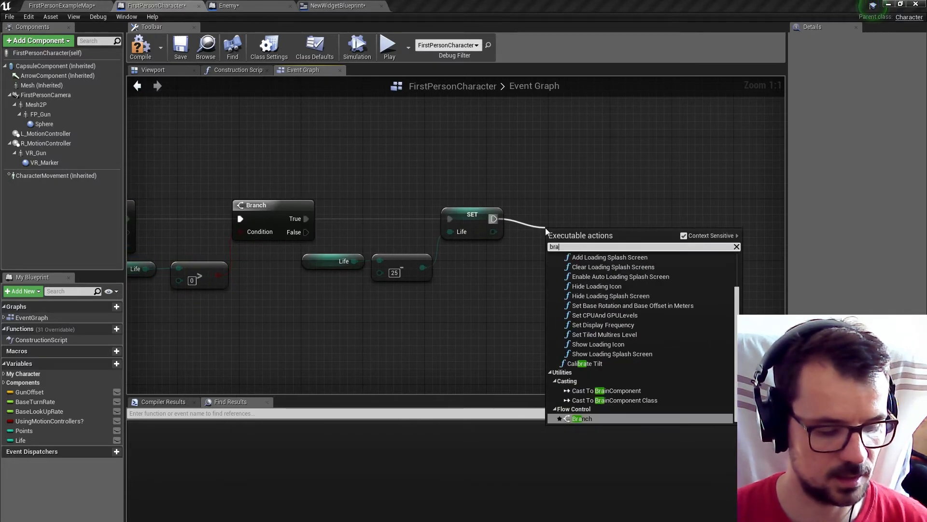
pyautogui.write('branch')
pyautogui.click(602, 285)
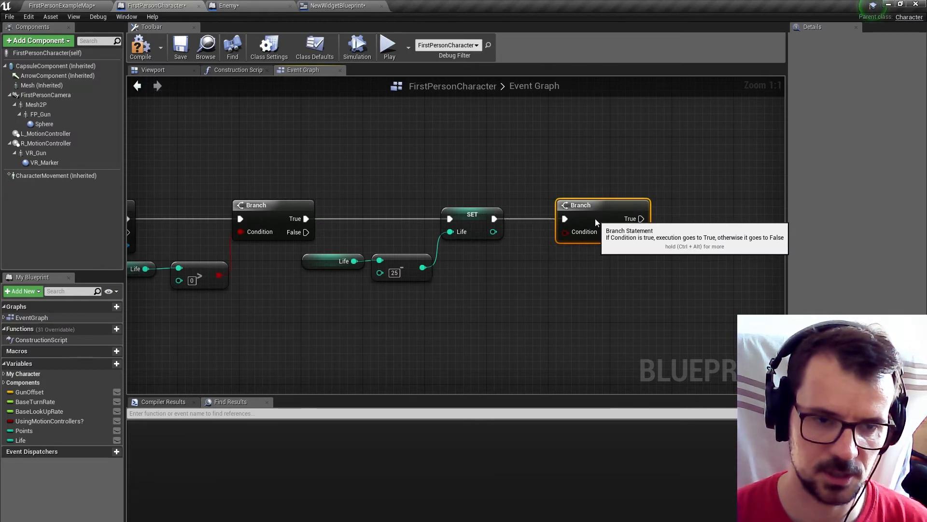
pyautogui.moveTo(595, 219); pyautogui.dragTo(518, 208, button='right')
pyautogui.moveTo(455, 200); pyautogui.dragTo(374, 196, button='right')
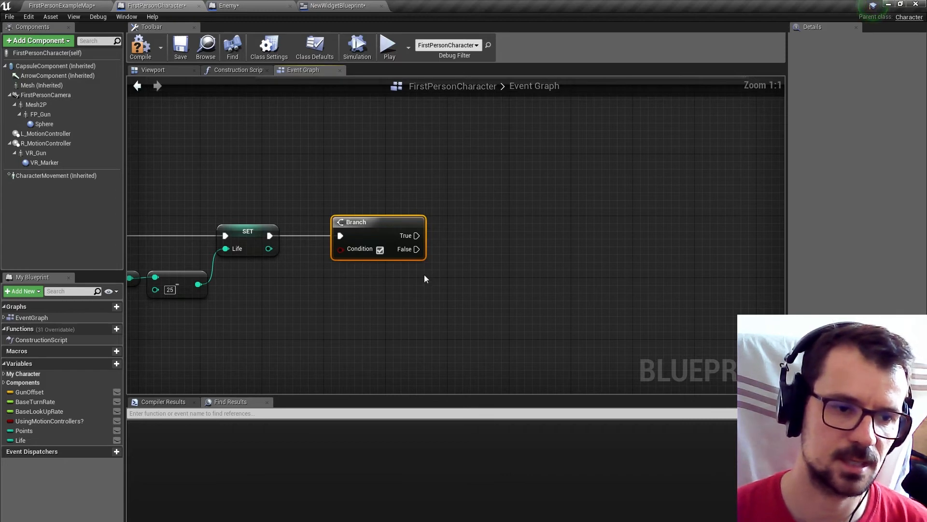
# Compare the SET node's Life output with 0 using an integer Equal node and connect it to the second Branch's condition.
pyautogui.moveTo(269, 249); pyautogui.dragTo(499, 224)
pyautogui.write('=')
pyautogui.click(356, 340)
pyautogui.moveTo(332, 300); pyautogui.dragTo(347, 269)
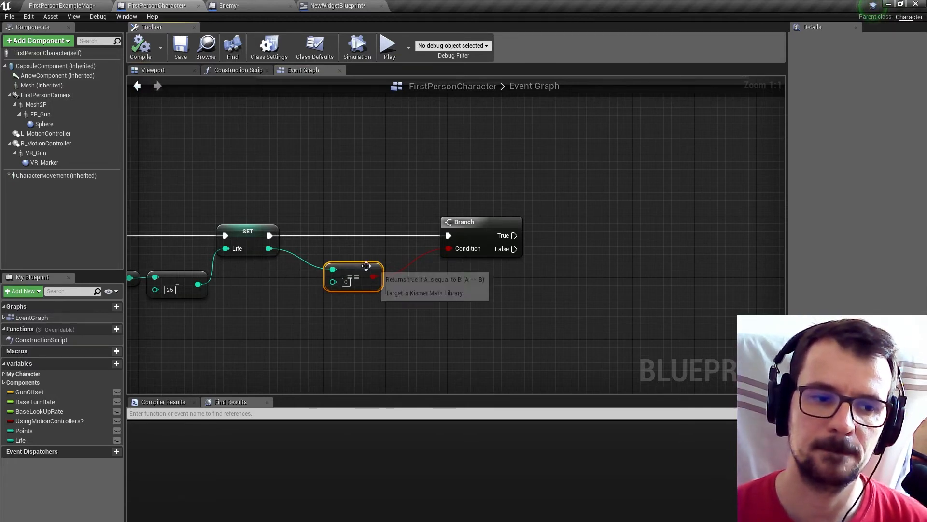
pyautogui.moveTo(376, 267); pyautogui.dragTo(376, 260)
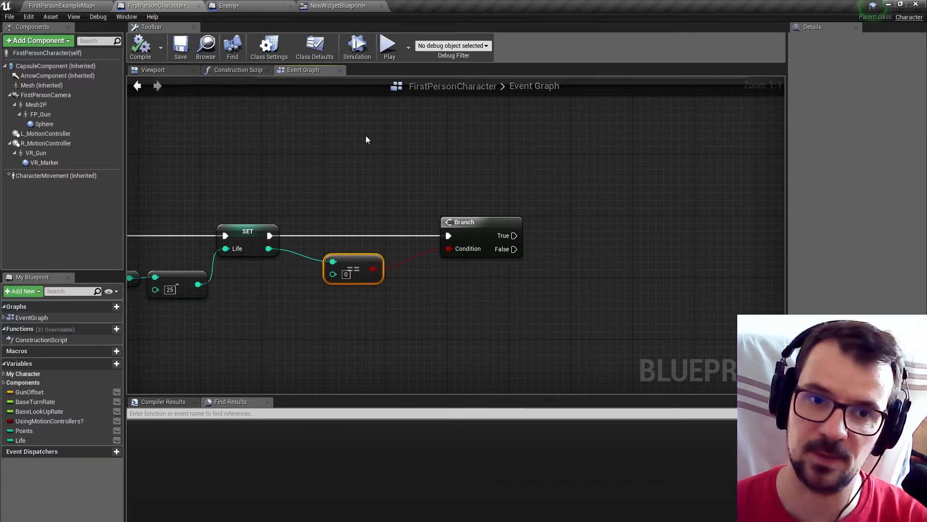
pyautogui.moveTo(371, 137); pyautogui.dragTo(301, 136, button='right')
# Play-test the level again to check how enemy contact affects HP, and review the hit handling in Enemy's event graph.
pyautogui.click(37, 6)
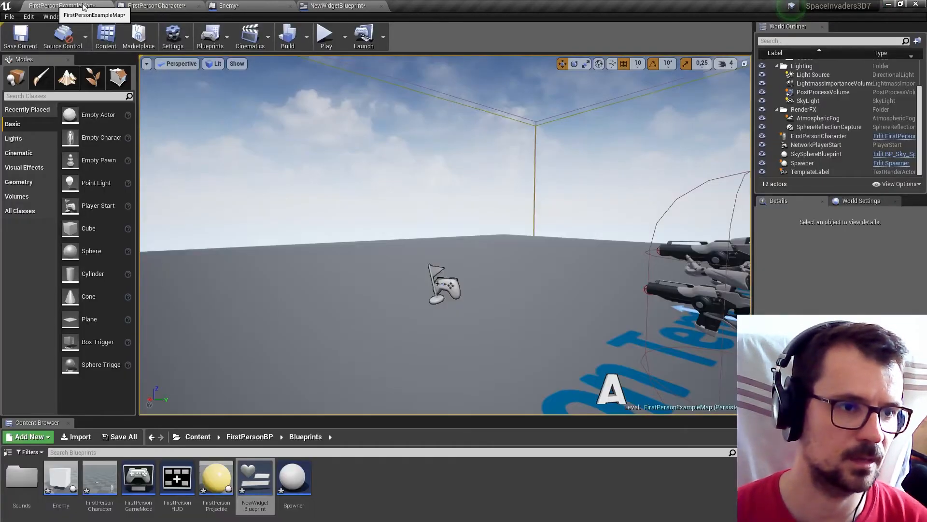
pyautogui.click(325, 37)
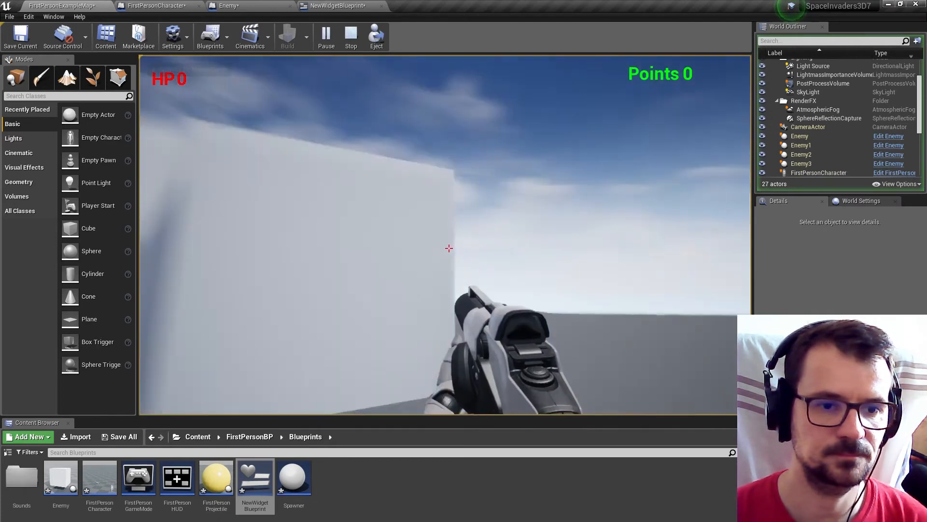
pyautogui.press('Escape')
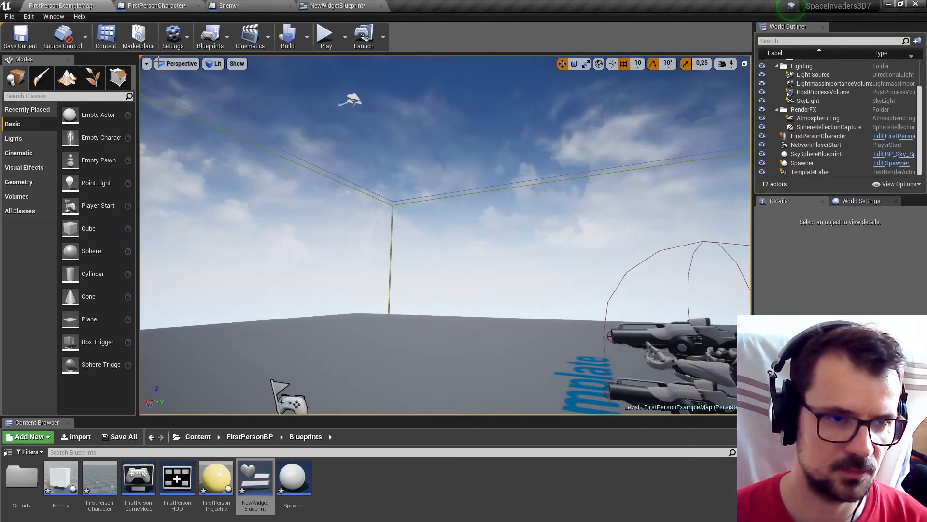
pyautogui.click(254, 5)
pyautogui.scroll(-3, 441, 258)
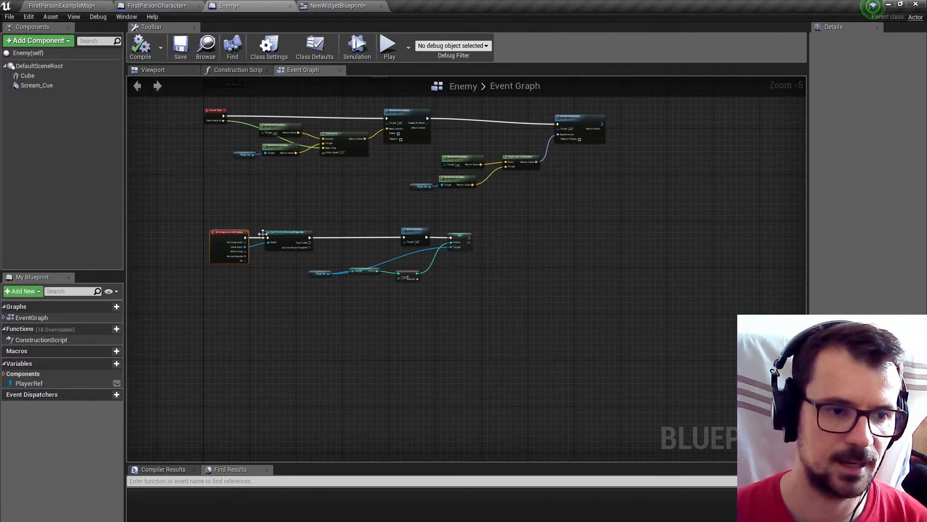
pyautogui.scroll(4, 248, 246)
# Shift the Branch, comparison and Life nodes in FirstPersonCharacter away from Cast To Enemy to open a gap.
pyautogui.click(157, 6)
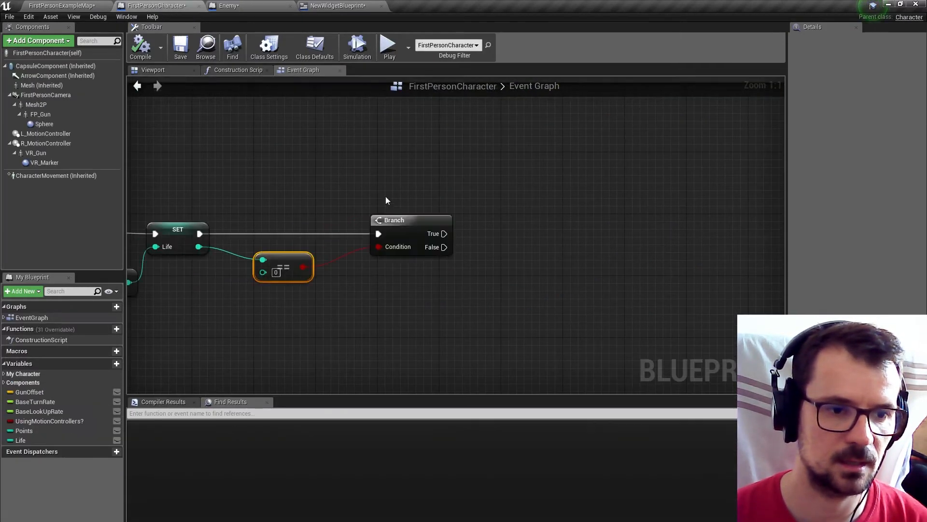
pyautogui.scroll(-2, 386, 196)
pyautogui.moveTo(281, 195); pyautogui.dragTo(488, 191, button='right')
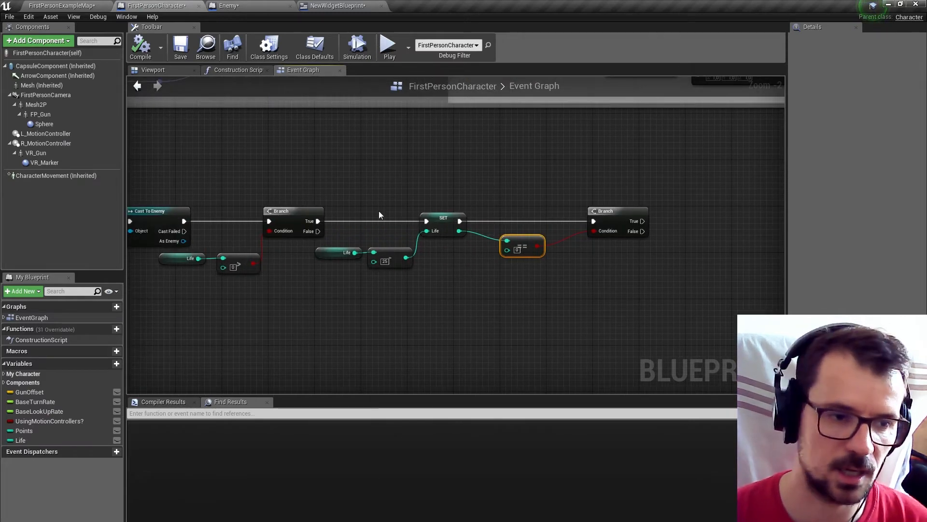
pyautogui.moveTo(379, 210); pyautogui.dragTo(489, 227, button='right')
pyautogui.moveTo(311, 206); pyautogui.dragTo(699, 347)
pyautogui.moveTo(407, 227); pyautogui.dragTo(593, 230)
pyautogui.scroll(2, 345, 251)
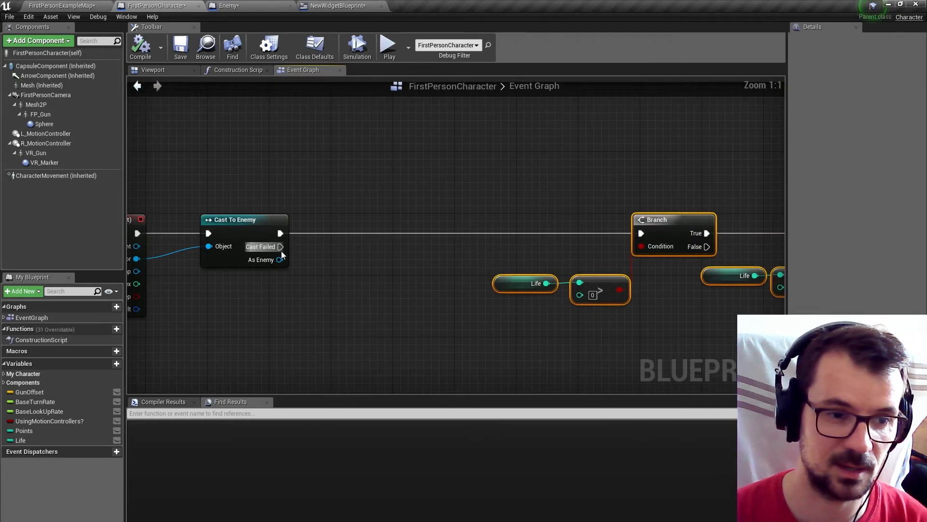
# Insert a DestroyActor node targeting As Enemy between Cast To Enemy and the first Branch, and compile and save the blueprint.
pyautogui.moveTo(280, 259); pyautogui.dragTo(333, 269)
pyautogui.write('d')
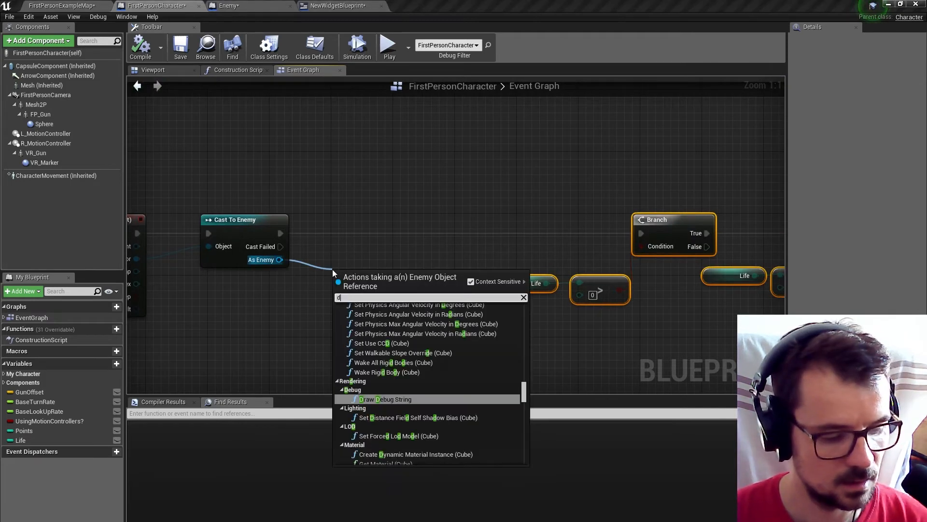
pyautogui.write('est')
pyautogui.click(371, 404)
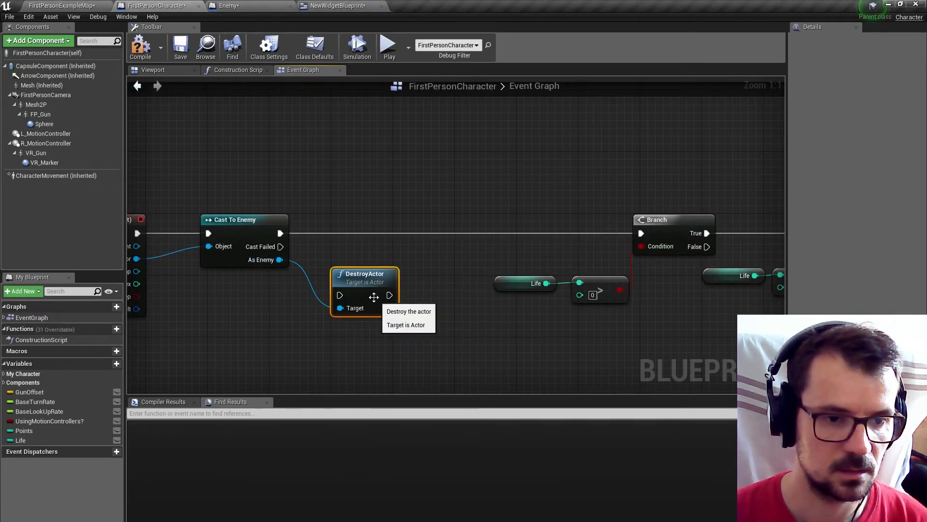
pyautogui.moveTo(374, 297); pyautogui.dragTo(390, 242)
pyautogui.moveTo(641, 233); pyautogui.dragTo(407, 244)
pyautogui.moveTo(281, 233); pyautogui.dragTo(371, 222)
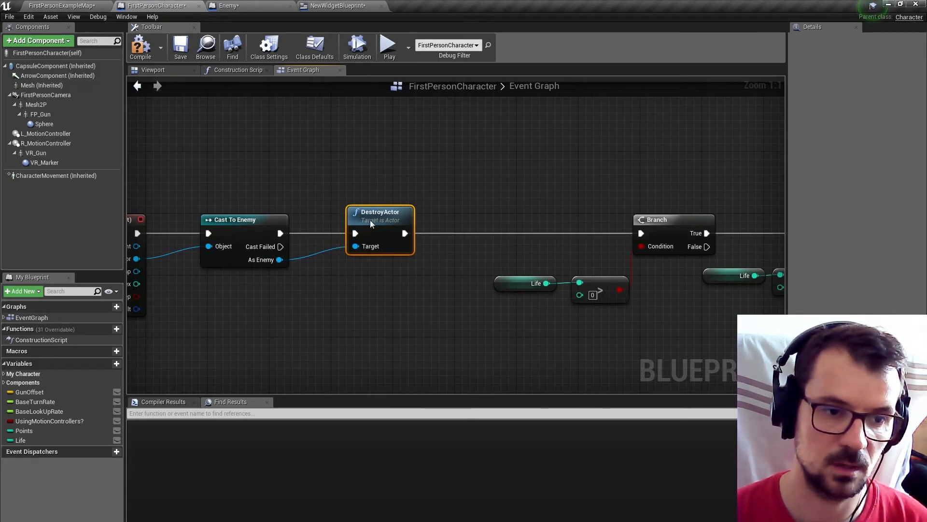
pyautogui.click(141, 48)
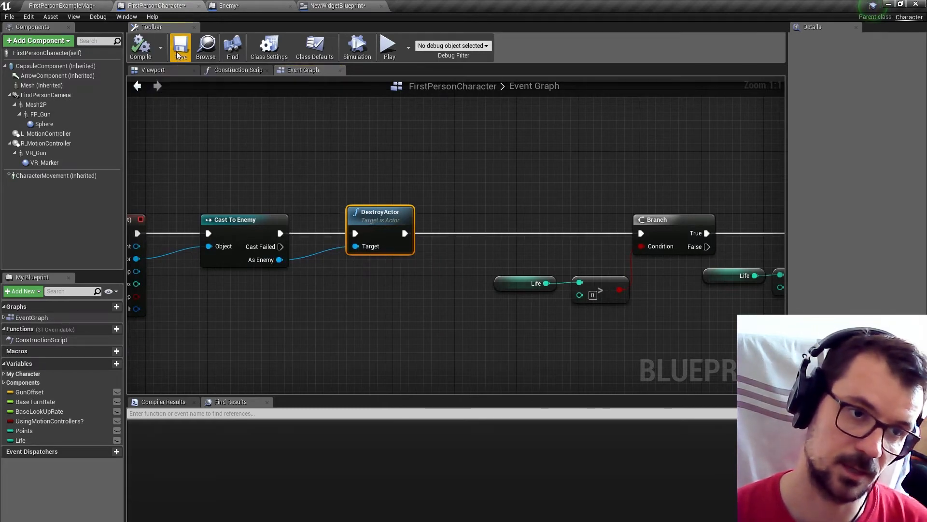
pyautogui.click(181, 47)
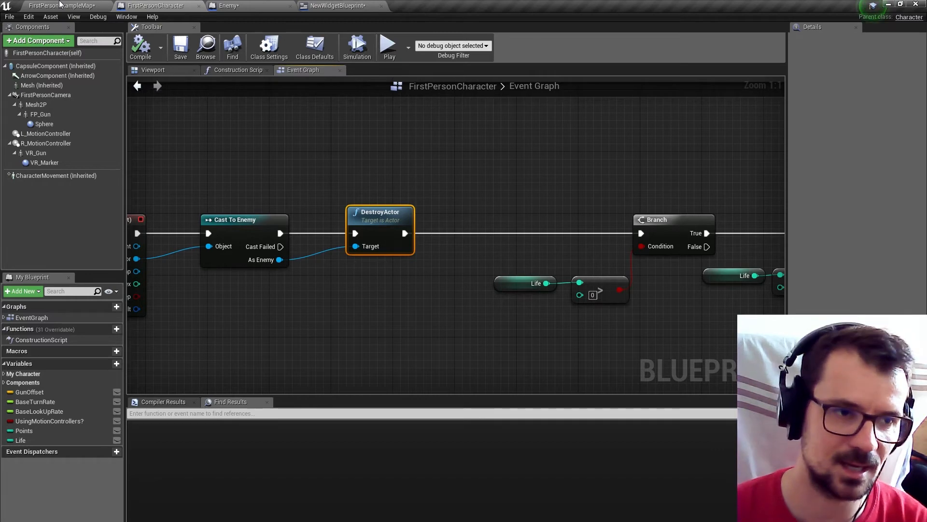
# Play-test the level by moving the character into Enemy cubes to check that contact destroys them and lowers HP.
pyautogui.click(60, 5)
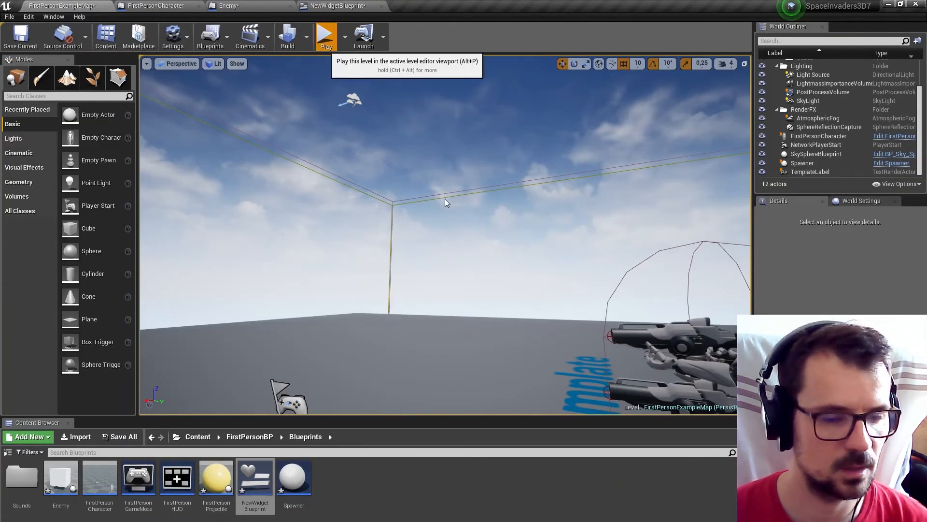
pyautogui.click(319, 39)
pyautogui.press('w')
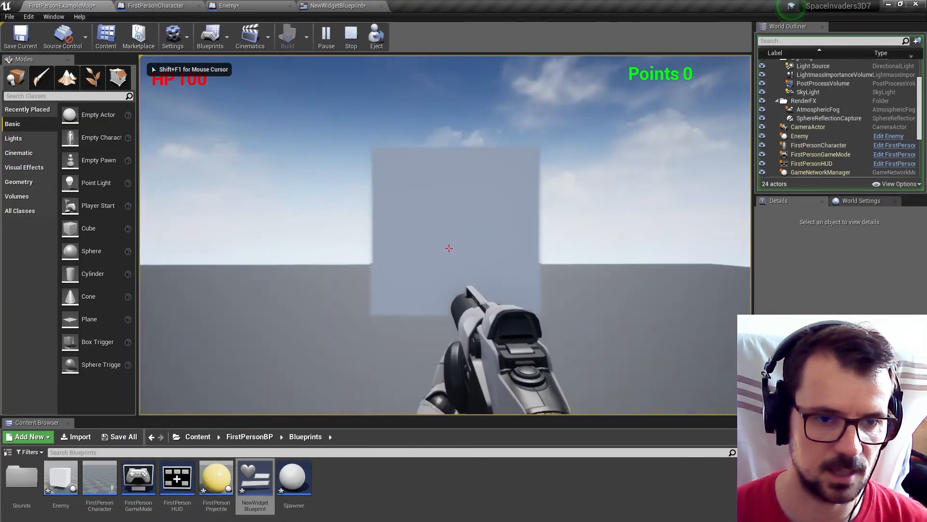
pyautogui.press('a')
pyautogui.press('w')
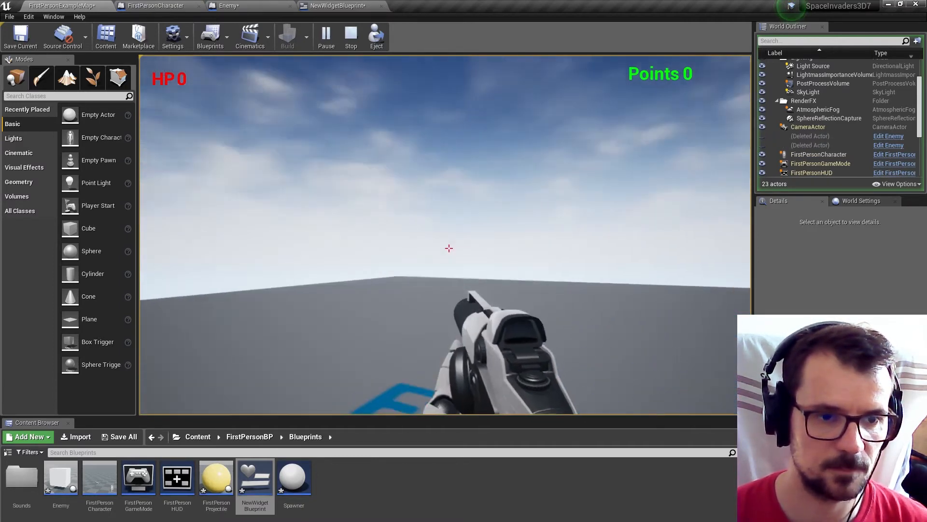
pyautogui.press('Escape')
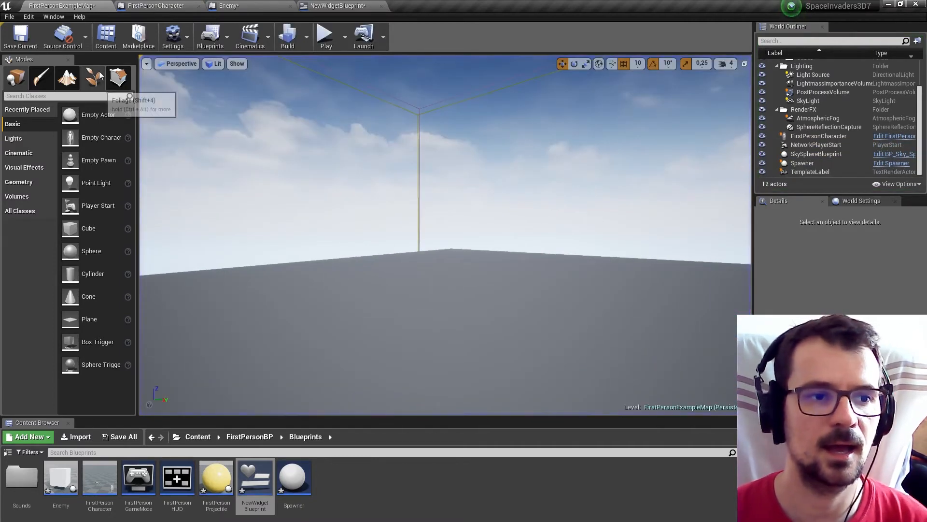
# Add a Disable Input node to the True output of the last Branch in FirstPersonCharacter's event graph and align it with the Branch.
pyautogui.click(230, 6)
pyautogui.click(139, 5)
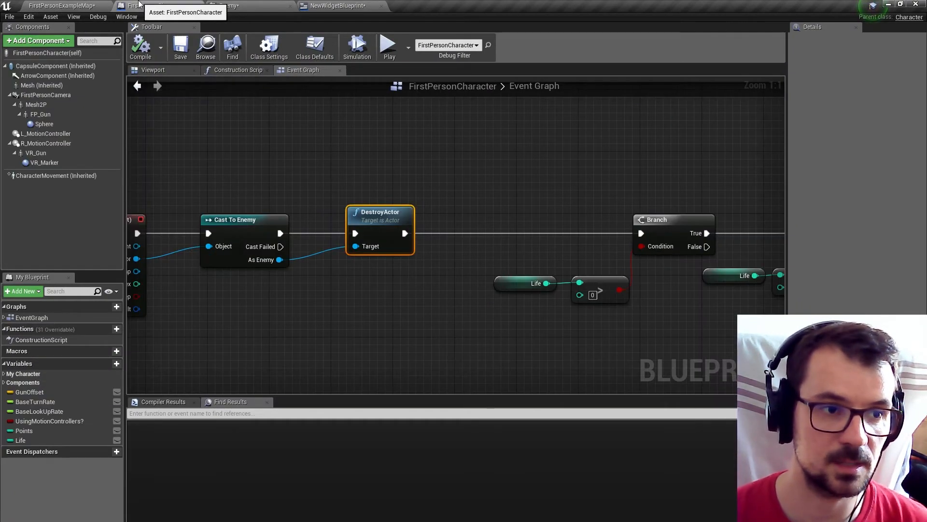
pyautogui.scroll(-5, 327, 138)
pyautogui.scroll(6, 397, 211)
pyautogui.moveTo(397, 212); pyautogui.dragTo(296, 196, button='right')
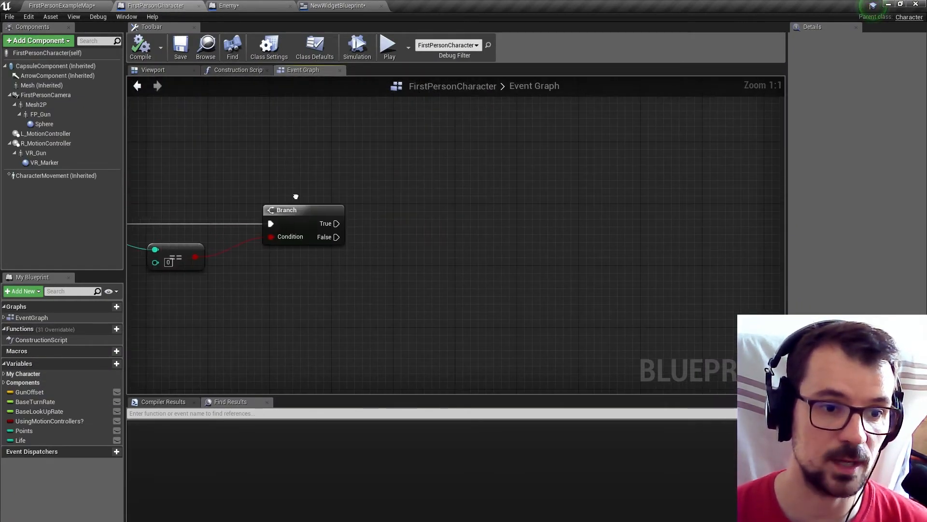
pyautogui.moveTo(367, 228); pyautogui.dragTo(367, 228)
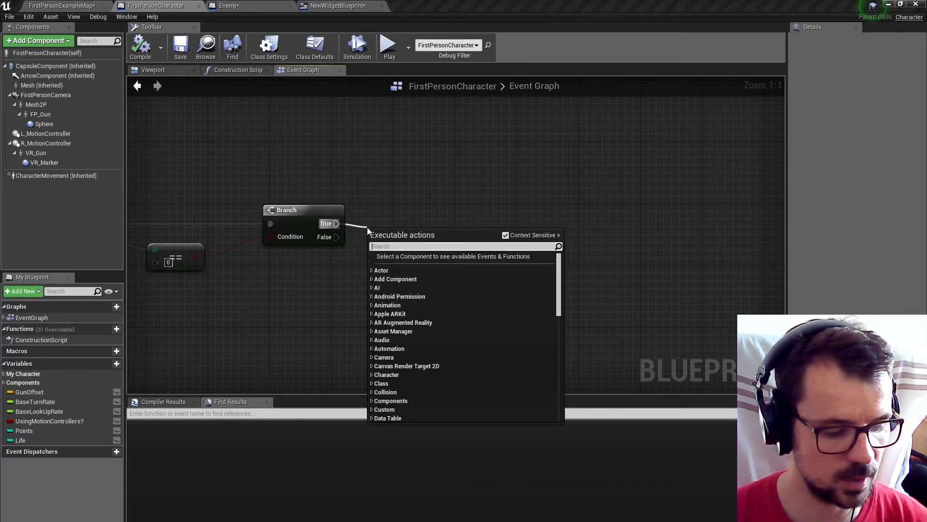
pyautogui.write('disa')
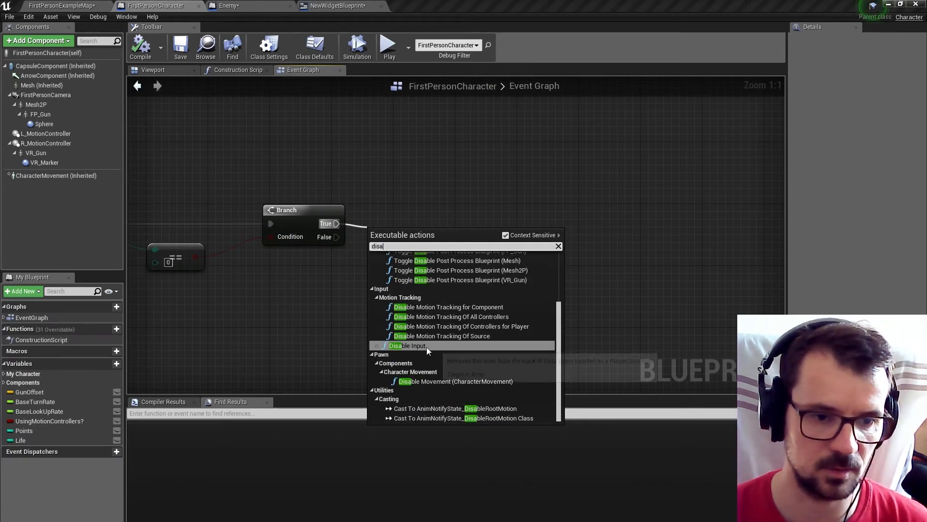
pyautogui.click(426, 345)
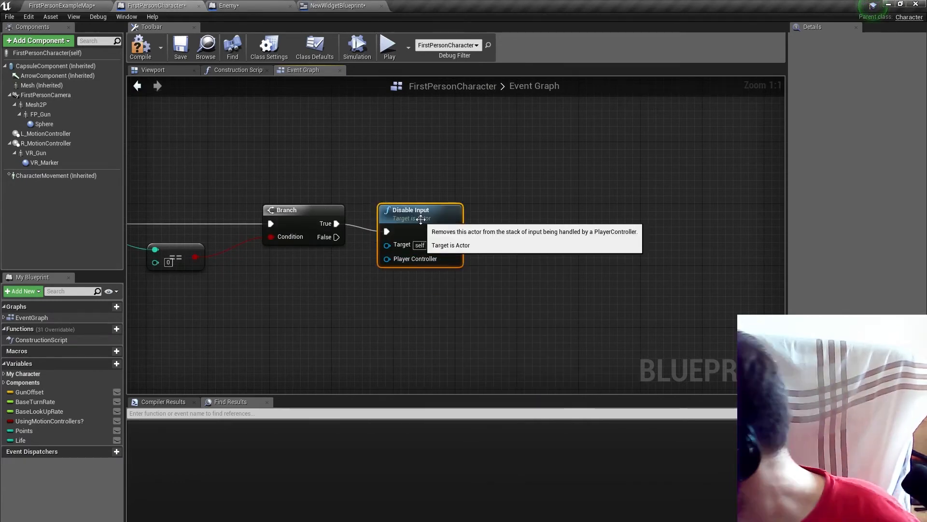
pyautogui.moveTo(422, 211); pyautogui.dragTo(325, 205, button='right')
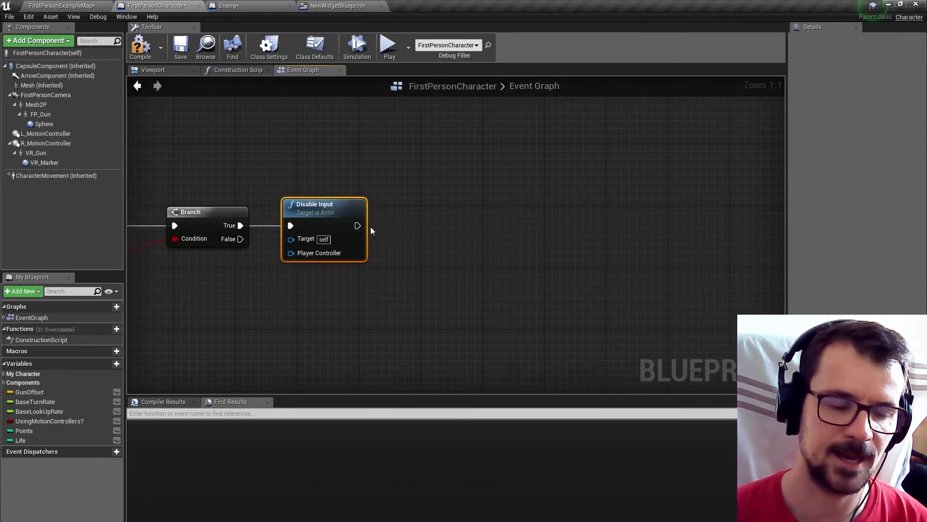
# Add a Post Process component to the FirstPersonCharacter blueprint, keeping the name PostProcess.
pyautogui.click(60, 43)
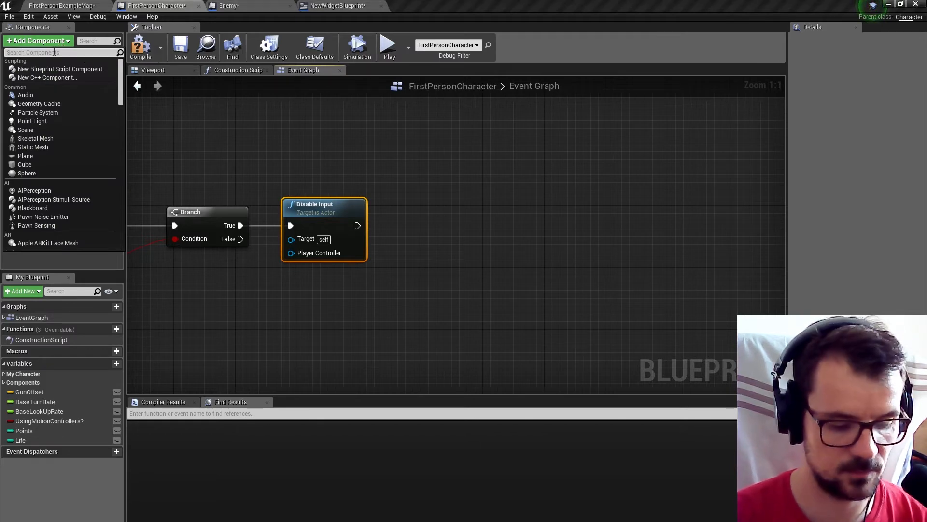
pyautogui.write('post')
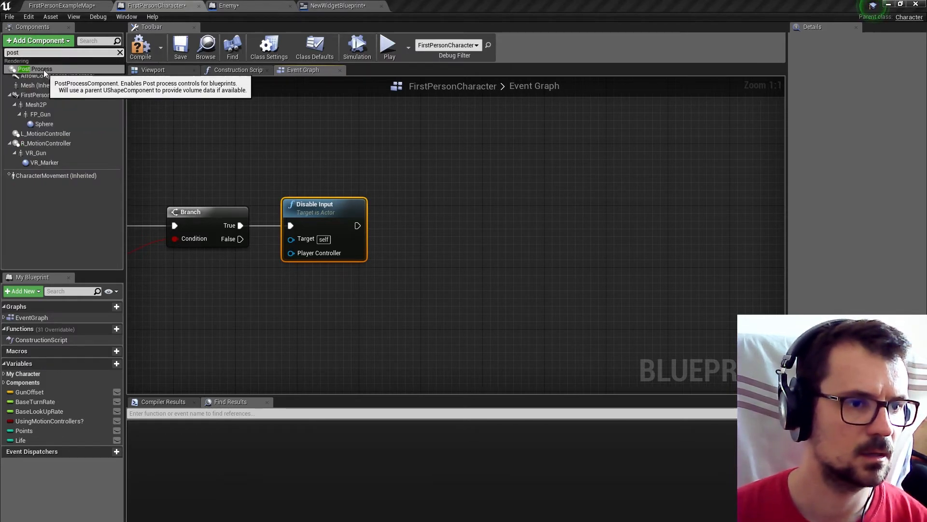
pyautogui.click(36, 69)
pyautogui.press('Return')
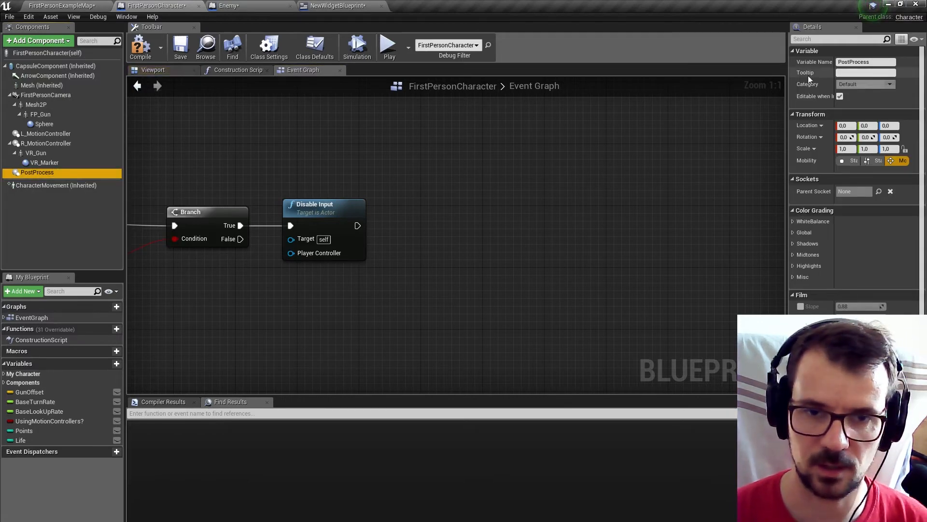
# Override PostProcess's global color grading Saturation with 0, compile, and check the effect in the level viewport.
pyautogui.click(794, 232)
pyautogui.click(800, 244)
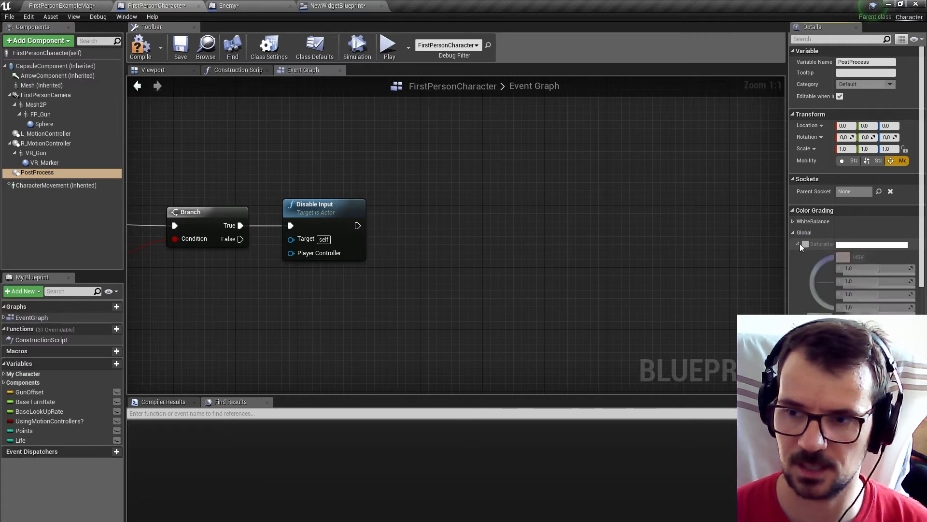
pyautogui.click(806, 244)
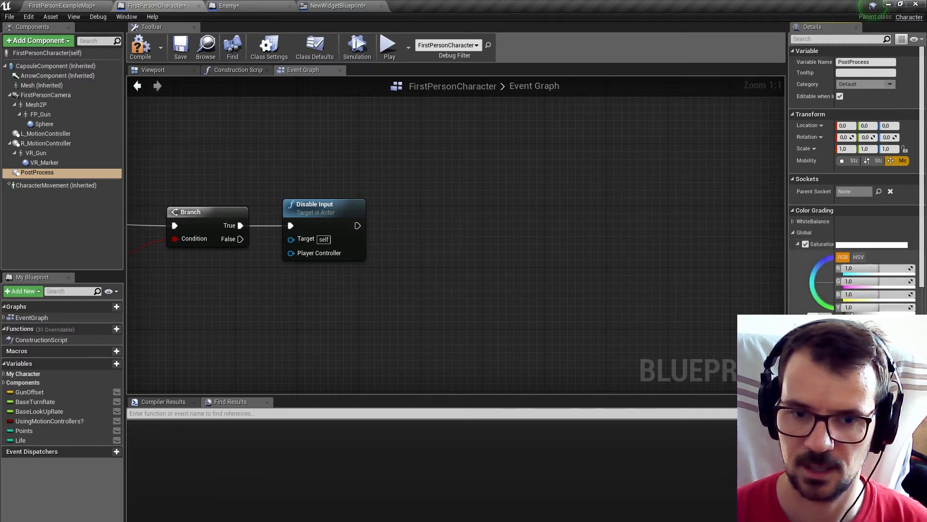
pyautogui.scroll(-5, 827, 208)
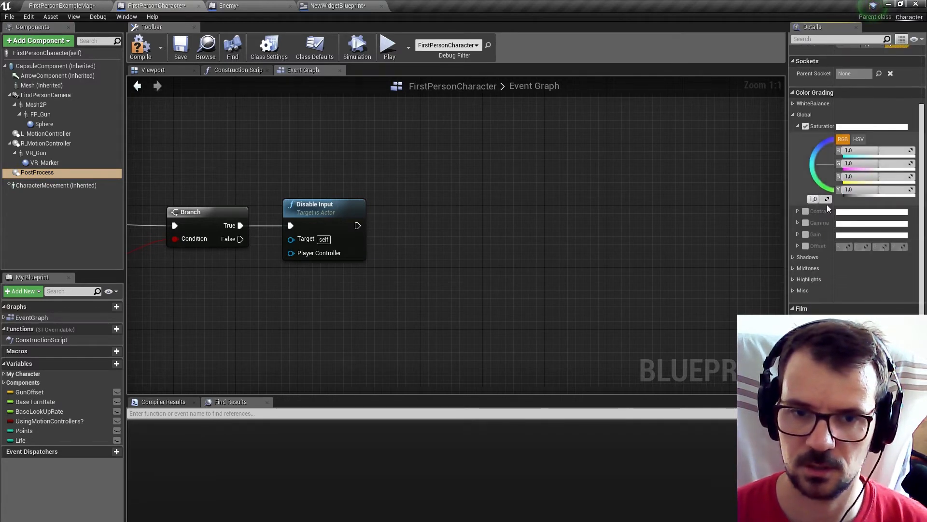
pyautogui.moveTo(821, 199); pyautogui.dragTo(792, 200)
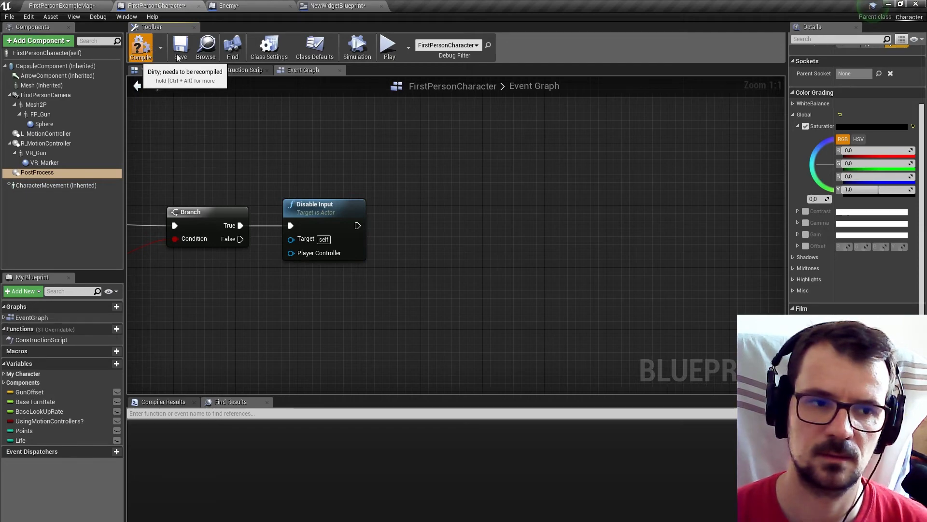
pyautogui.click(62, 6)
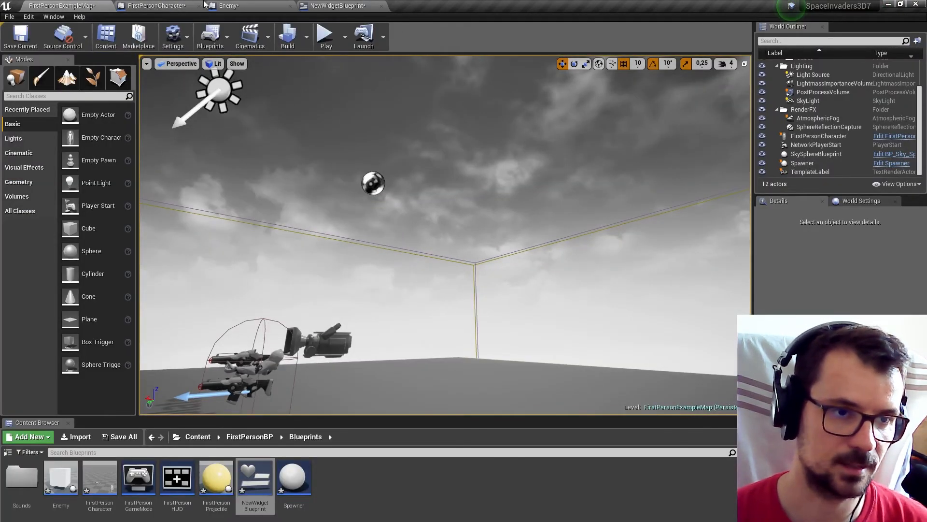
pyautogui.click(212, 5)
pyautogui.click(171, 5)
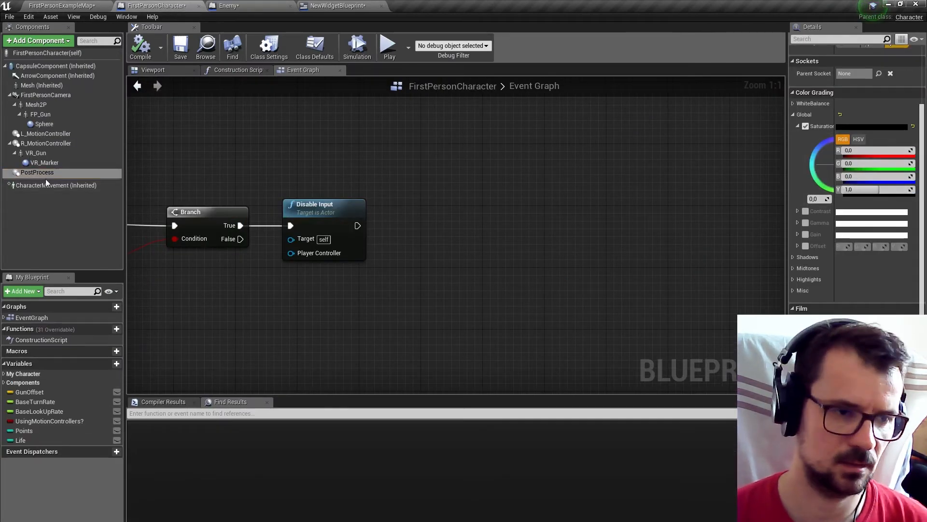
# Place a Post Process reference in the event graph and turn off the component's Enabled setting by default.
pyautogui.moveTo(38, 173); pyautogui.dragTo(343, 311)
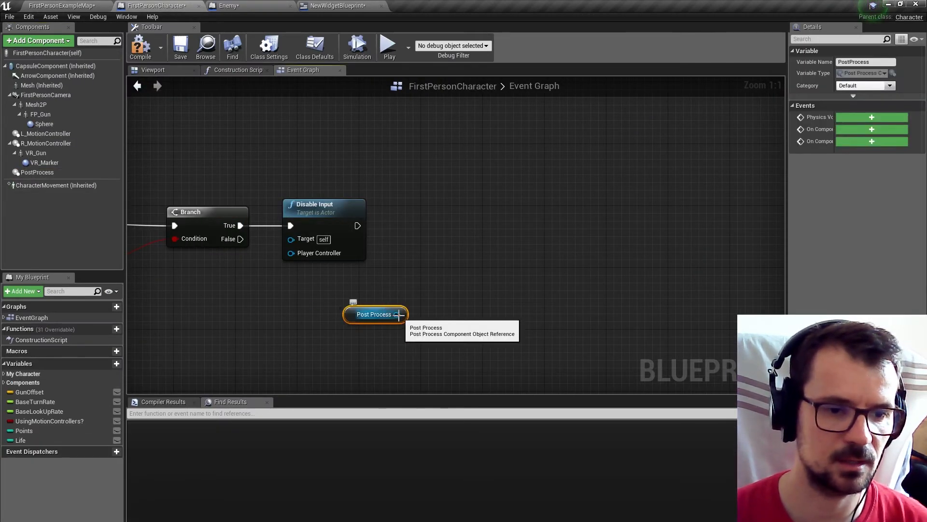
pyautogui.click(59, 172)
pyautogui.click(813, 40)
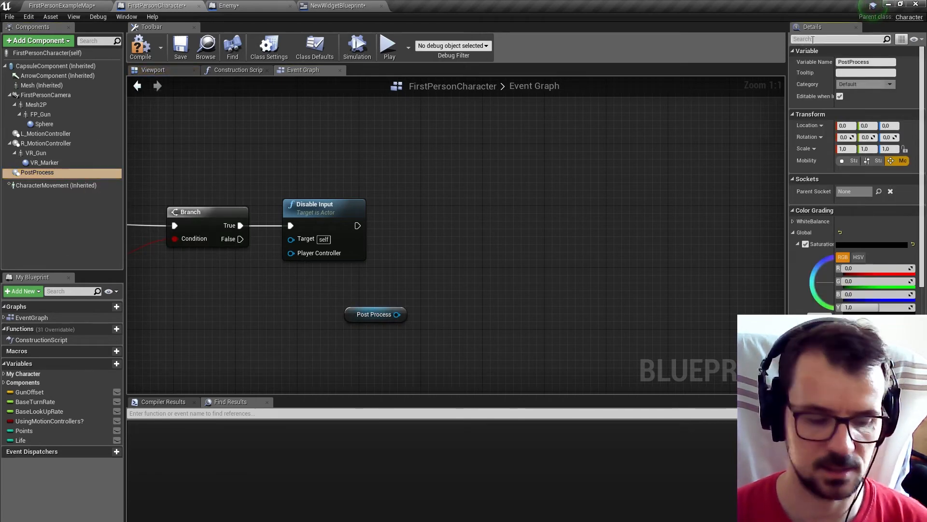
pyautogui.write('enab')
pyautogui.click(840, 62)
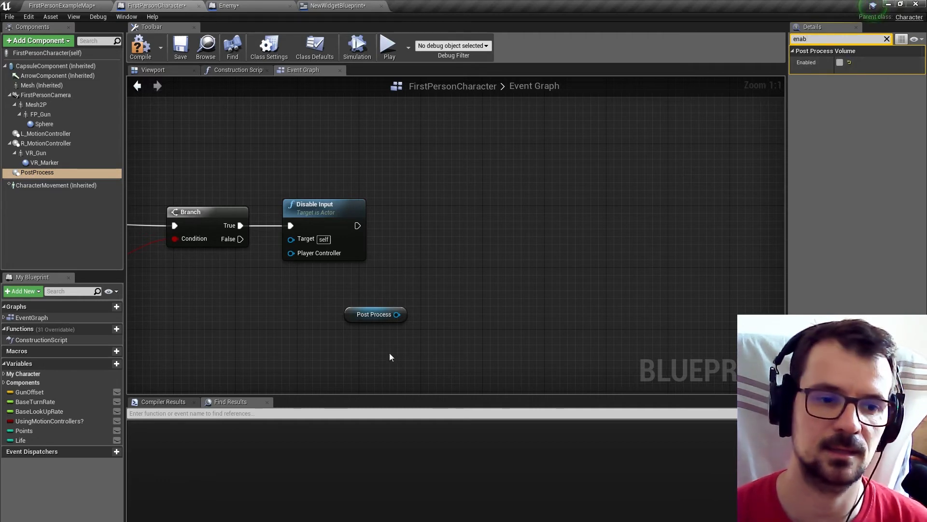
# Add a SET Enabled node for Post Process with Enabled checked, connect it after Disable Input, and compile.
pyautogui.moveTo(396, 315); pyautogui.dragTo(450, 254)
pyautogui.write('sete')
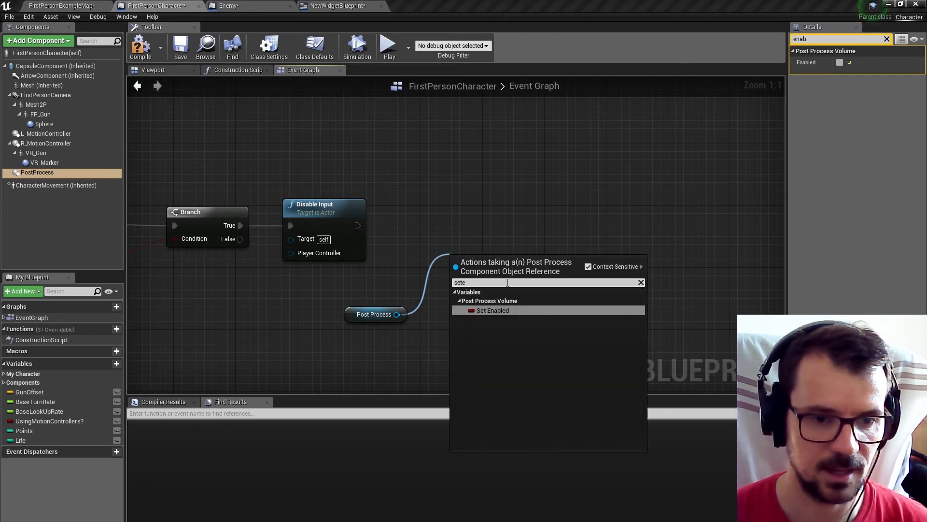
pyautogui.click(478, 310)
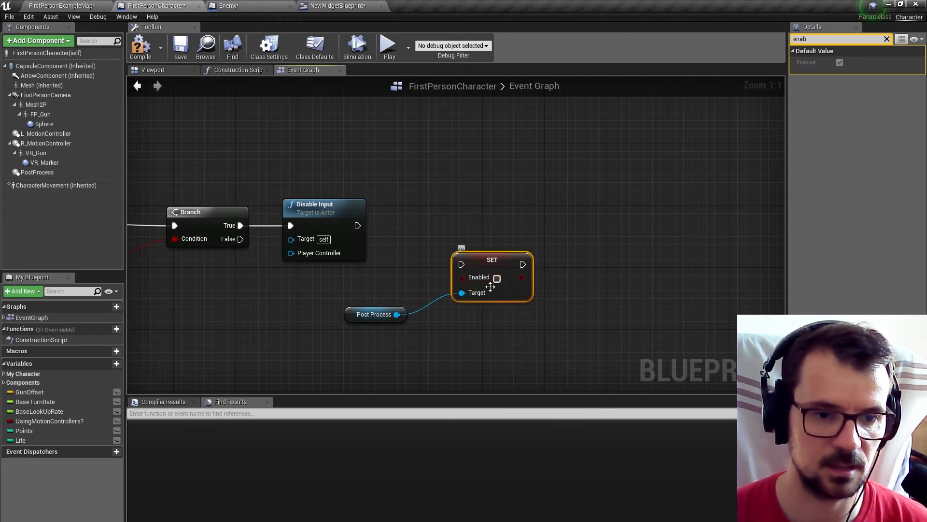
pyautogui.moveTo(352, 219); pyautogui.dragTo(480, 227)
pyautogui.click(417, 267)
pyautogui.moveTo(360, 307); pyautogui.dragTo(376, 284)
pyautogui.moveTo(405, 133); pyautogui.dragTo(370, 126, button='right')
pyautogui.click(140, 57)
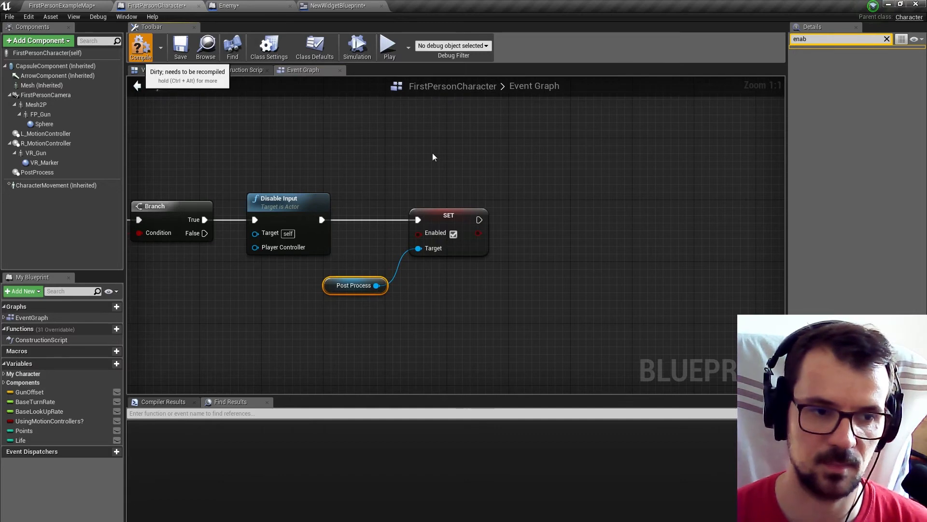
# Add a Set Global Time Dilation node after SET Enabled, set Time Dilation to 0.1, and align it with the chain.
pyautogui.moveTo(511, 182); pyautogui.dragTo(391, 191, button='right')
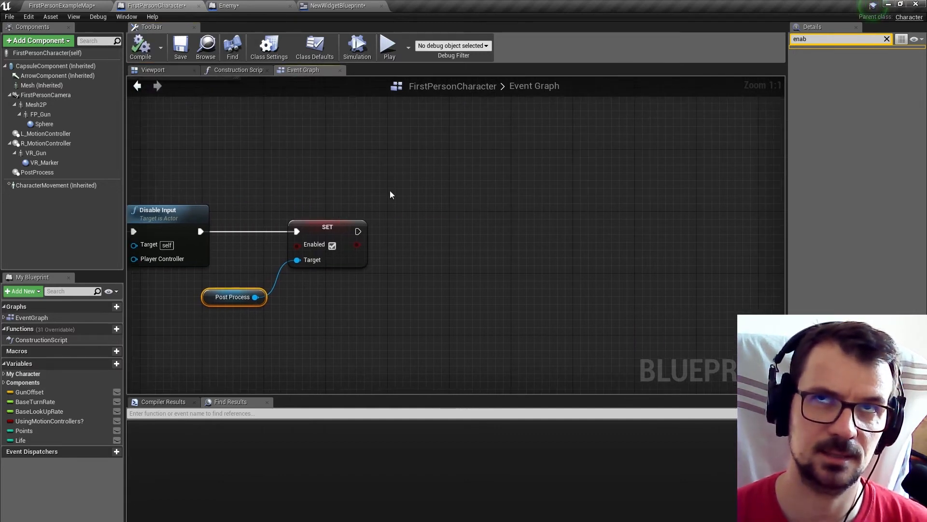
pyautogui.moveTo(357, 231); pyautogui.dragTo(404, 239)
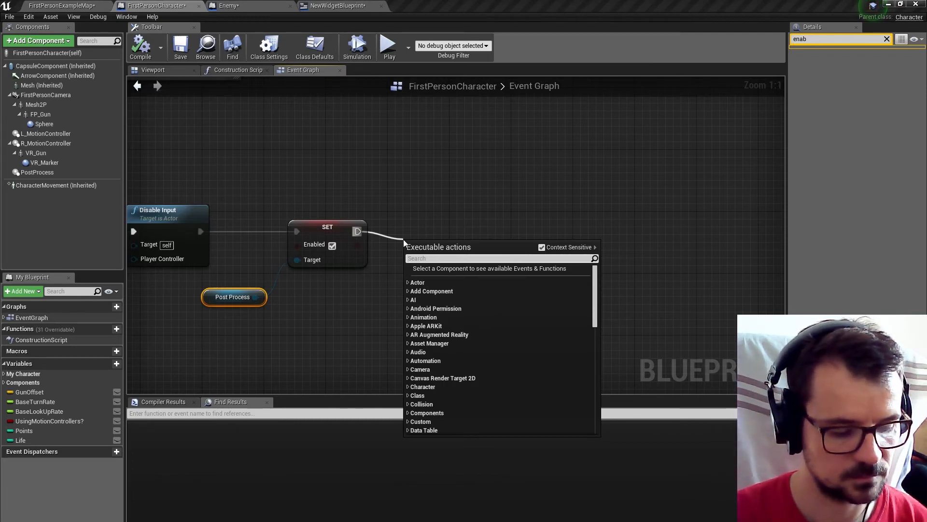
pyautogui.write('time')
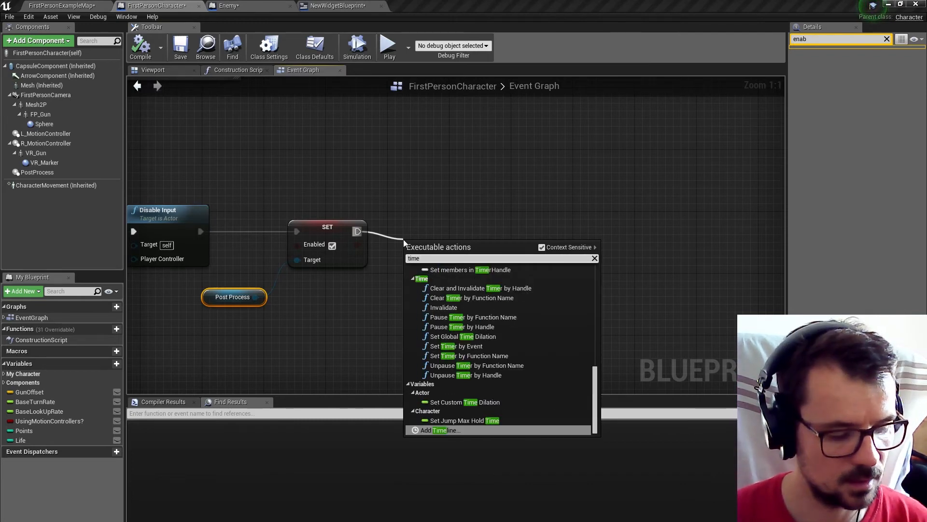
pyautogui.write('di')
pyautogui.click(462, 286)
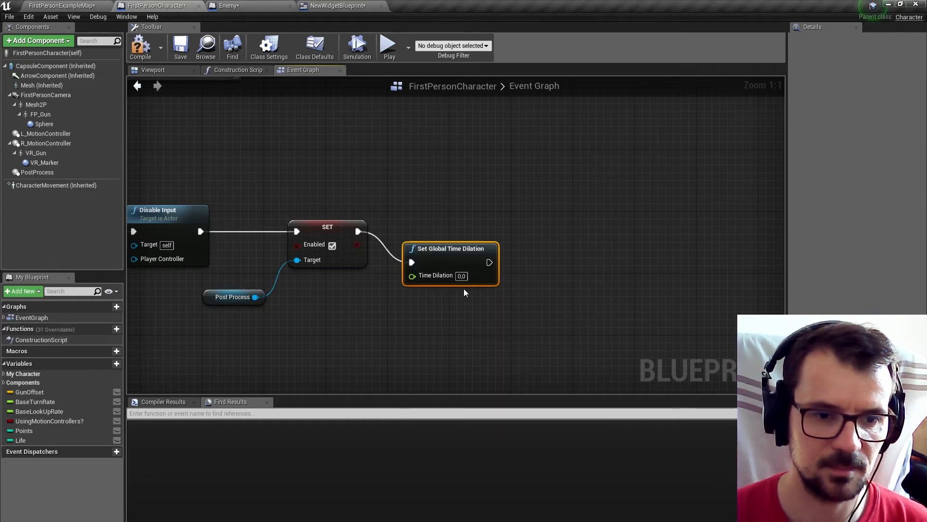
pyautogui.moveTo(459, 252); pyautogui.dragTo(532, 223)
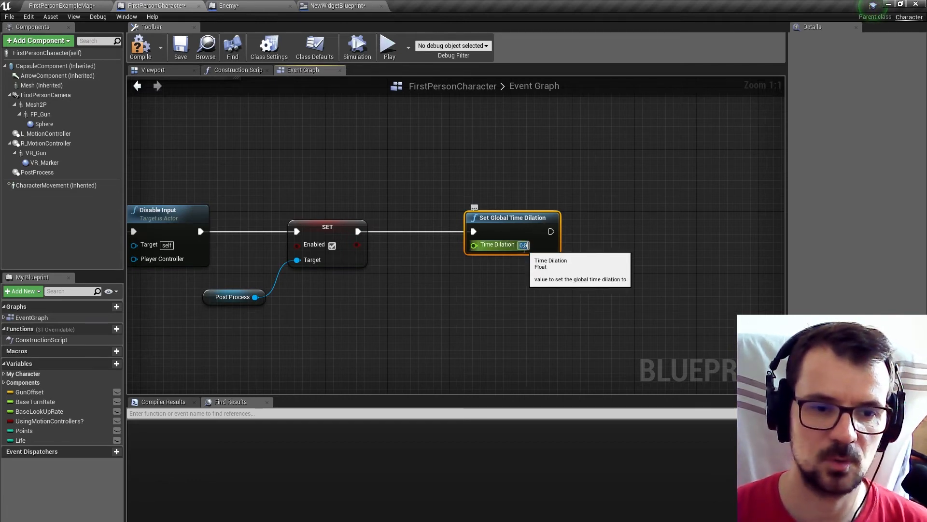
pyautogui.click(523, 245)
pyautogui.click(575, 285)
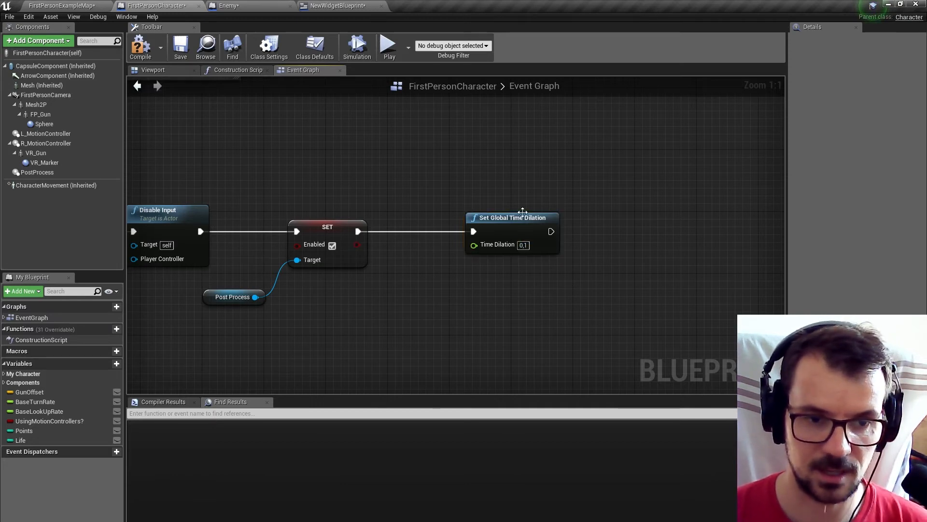
pyautogui.moveTo(515, 222); pyautogui.dragTo(494, 225)
# Add a Delay node to the output of Set Global Time Dilation.
pyautogui.moveTo(579, 195); pyautogui.dragTo(497, 212, button='right')
pyautogui.moveTo(444, 248); pyautogui.dragTo(477, 253)
pyautogui.write('dela')
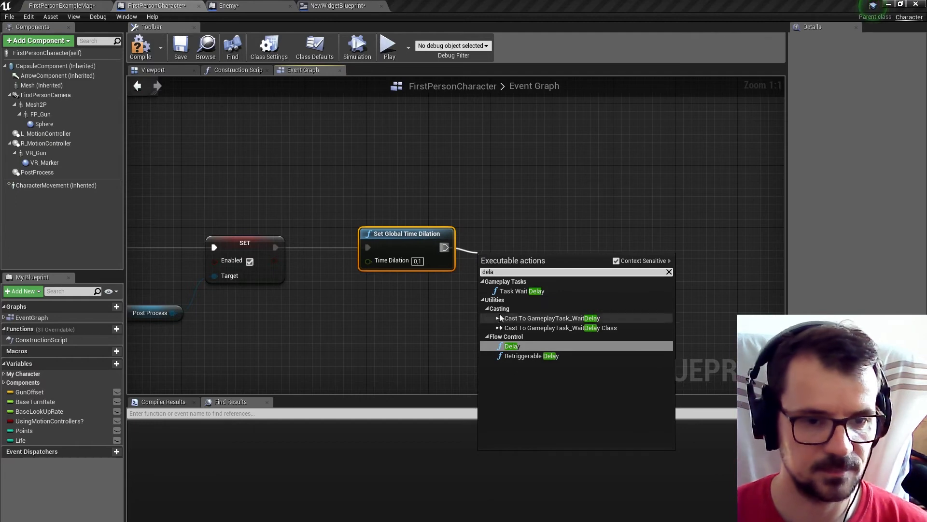
pyautogui.click(512, 346)
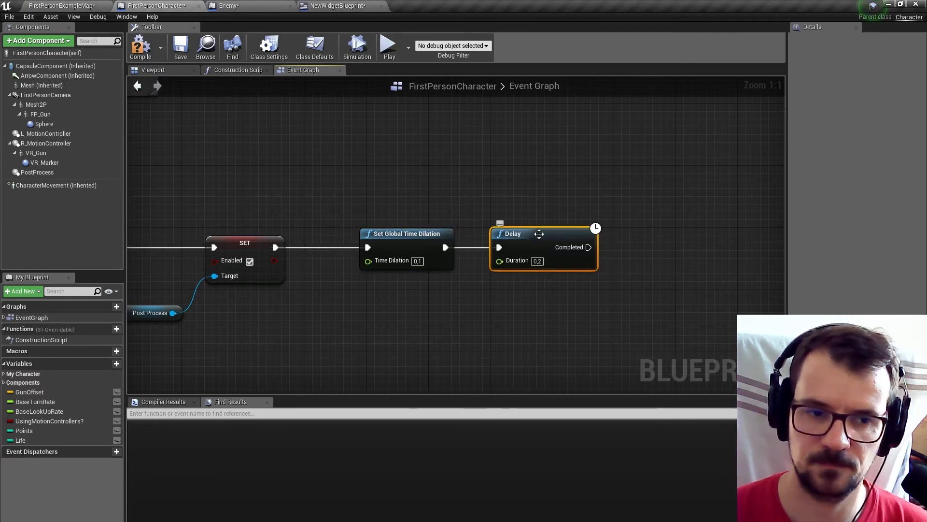
pyautogui.moveTo(442, 212); pyautogui.dragTo(512, 247)
pyautogui.moveTo(636, 230); pyautogui.dragTo(534, 238, button='right')
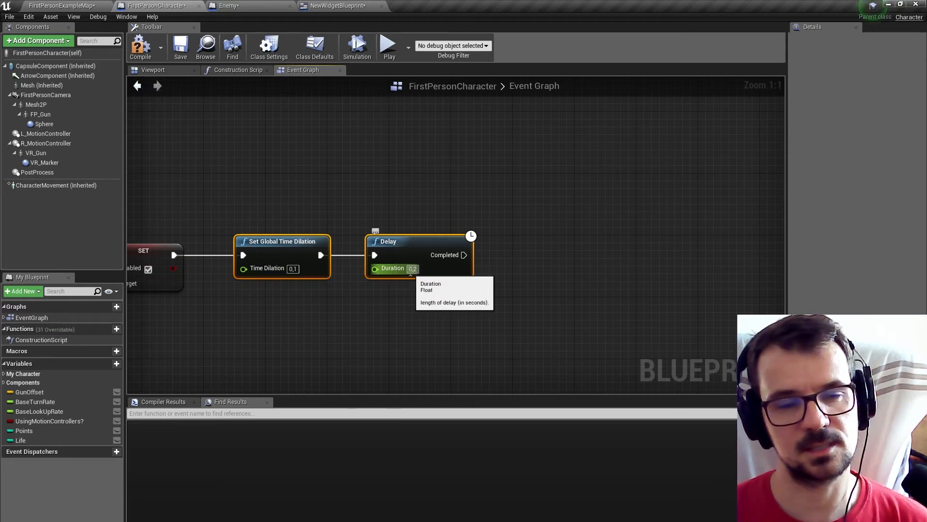
pyautogui.click(517, 257)
pyautogui.moveTo(517, 257); pyautogui.dragTo(466, 265, button='right')
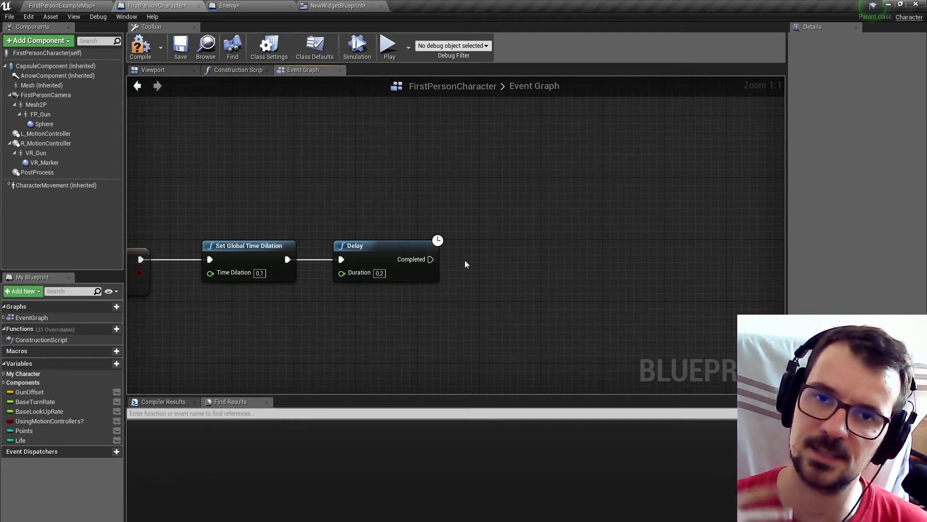
# Add an Open Level node connected to the Delay node's Completed output.
pyautogui.moveTo(423, 264); pyautogui.dragTo(482, 263)
pyautogui.write('open')
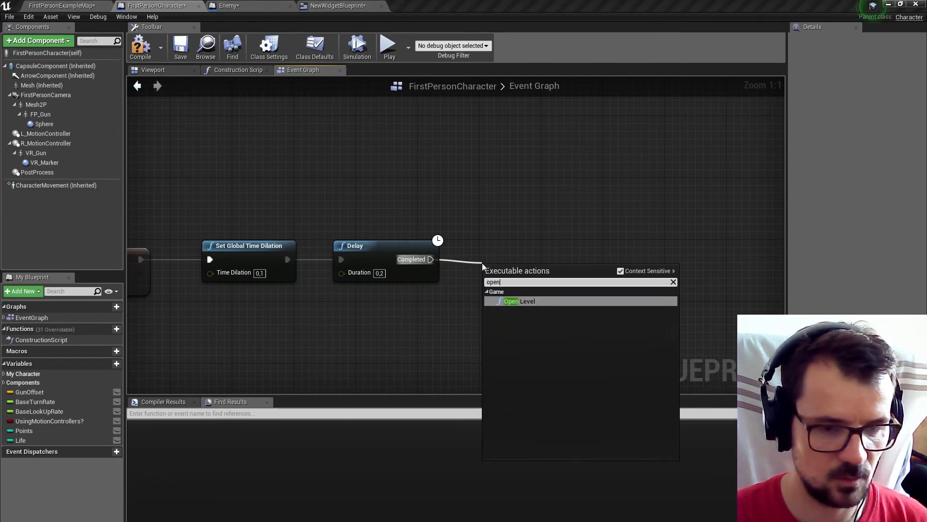
pyautogui.click(527, 299)
# Browse to the Maps folder inside FirstPersonBP and copy the name of the FirstPersonExampleMap level.
pyautogui.click(60, 5)
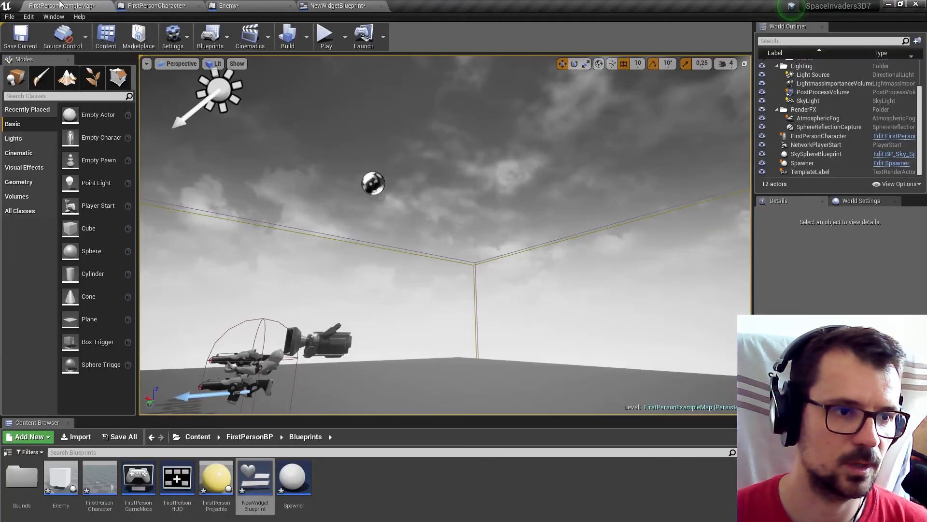
pyautogui.moveTo(250, 425); pyautogui.dragTo(245, 393)
pyautogui.click(249, 410)
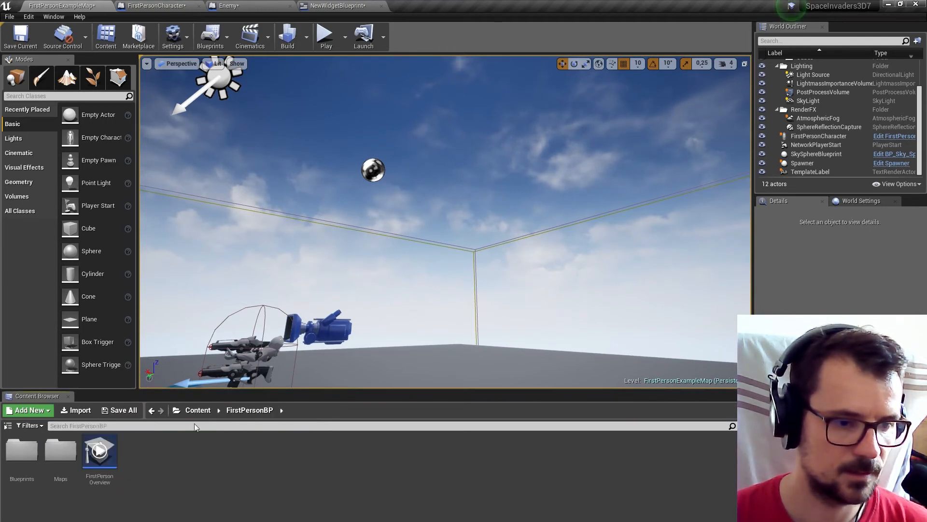
pyautogui.doubleClick(61, 451)
pyautogui.doubleClick(22, 452)
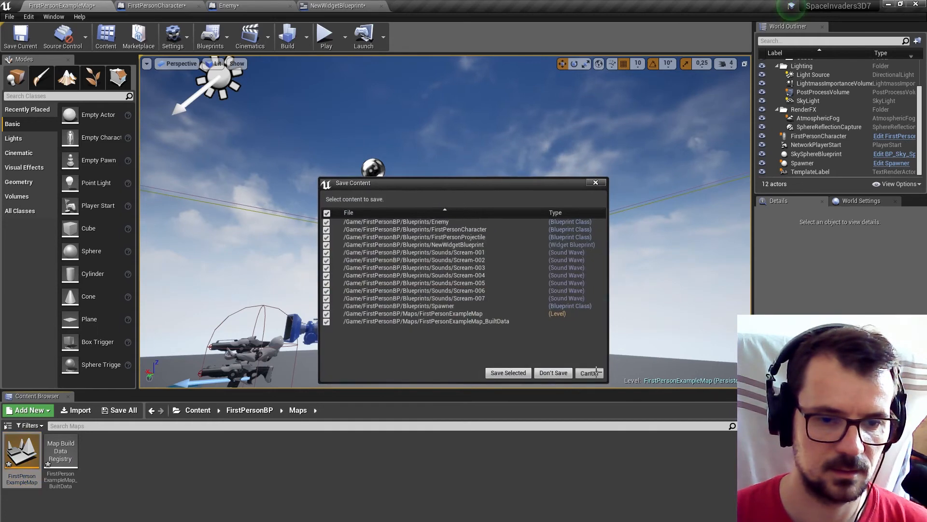
pyautogui.click(590, 373)
pyautogui.click(16, 479)
pyautogui.hotkey('ctrl', 'c')
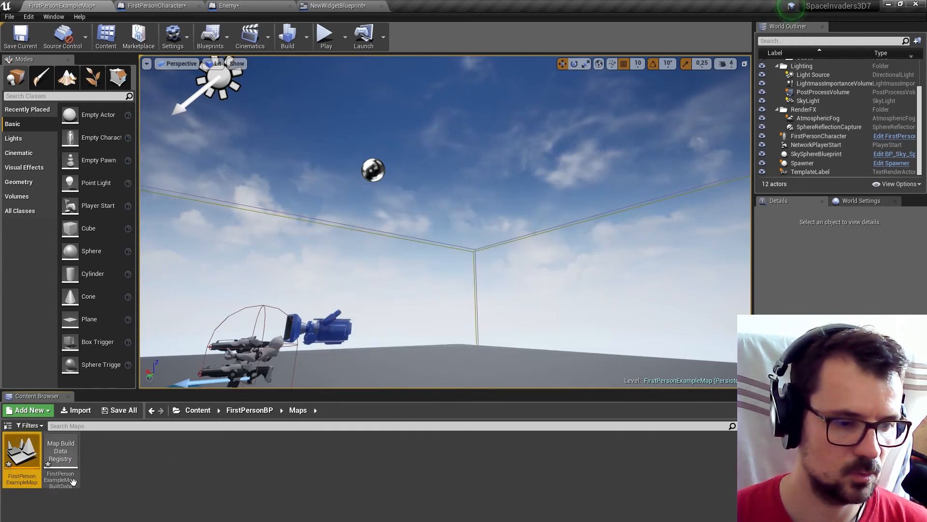
pyautogui.click(129, 496)
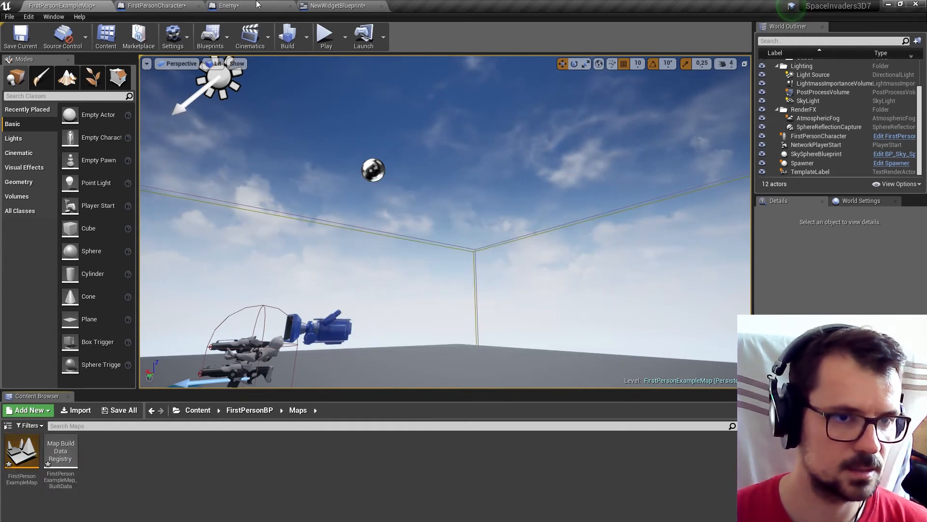
# Set the Open Level node's Level Name to FirstPersonExampleMap in the FirstPersonCharacter event graph, then compile and save the blueprint.
pyautogui.click(360, 5)
pyautogui.click(258, 5)
pyautogui.click(157, 6)
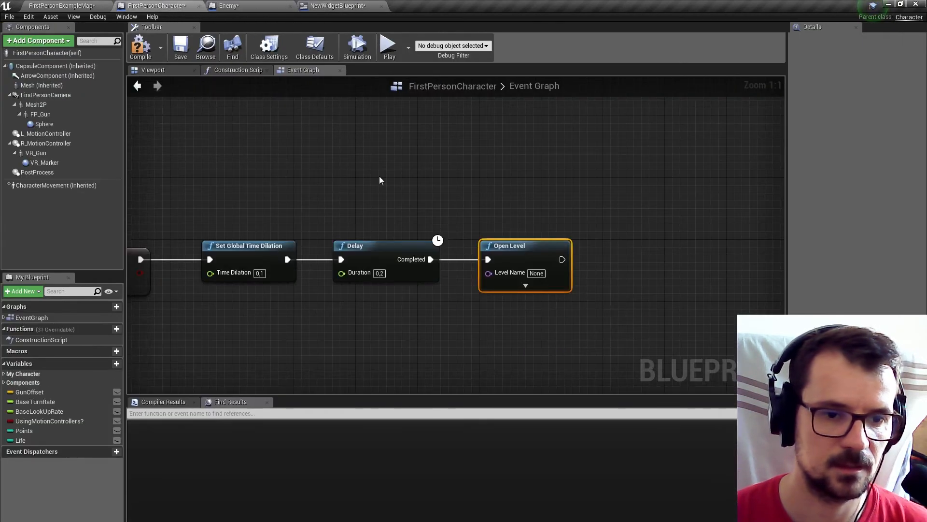
pyautogui.click(536, 273)
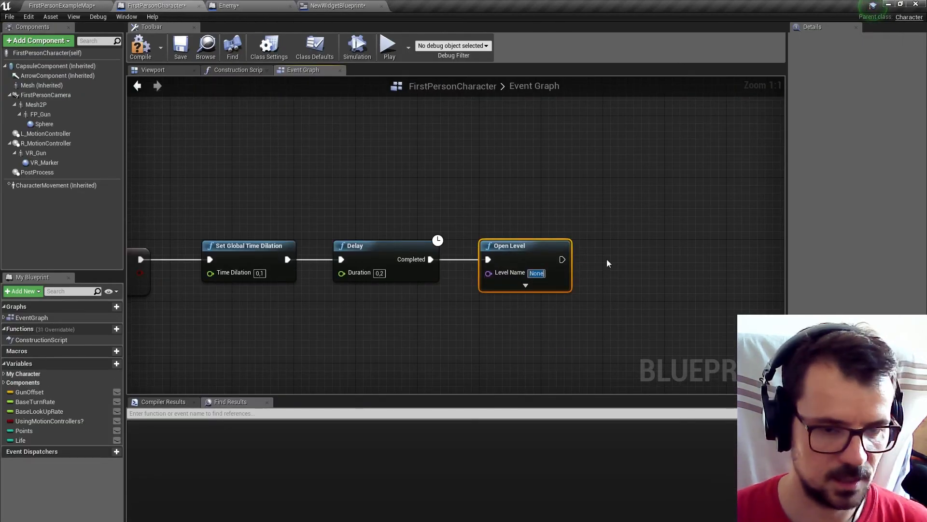
pyautogui.hotkey('ctrl', 'v')
pyautogui.click(619, 227)
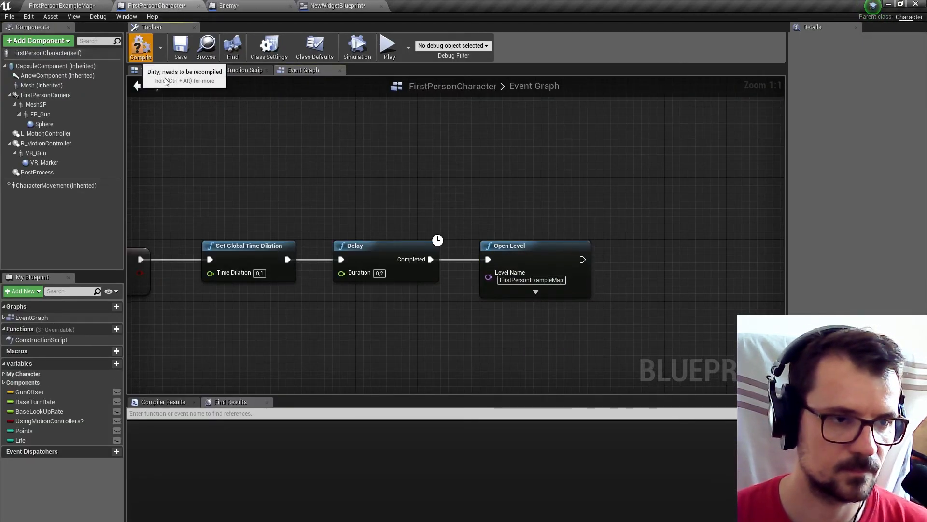
pyautogui.press('F7')
pyautogui.hotkey('ctrl', 's')
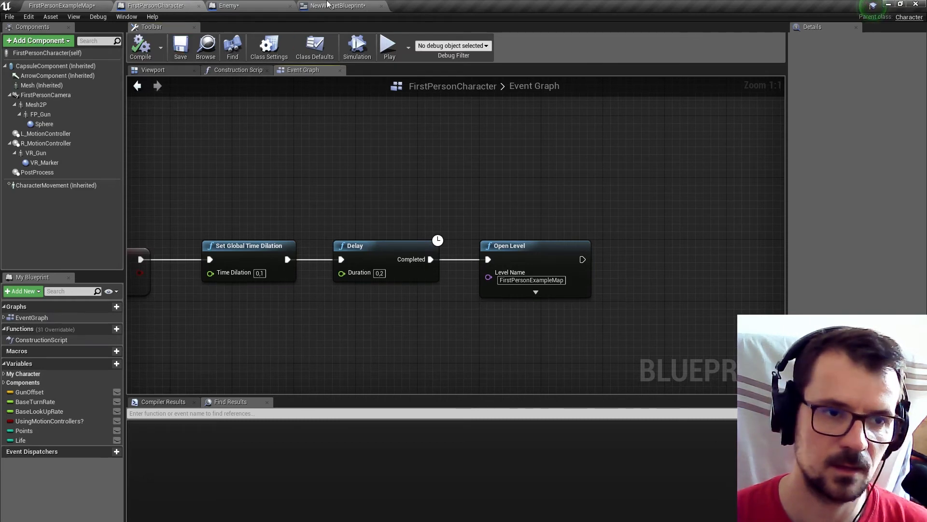
# Add a text element near the middle of the NewWidgetBlueprint canvas and set its text to "Maybe next time ;)".
pyautogui.click(329, 6)
pyautogui.click(833, 37)
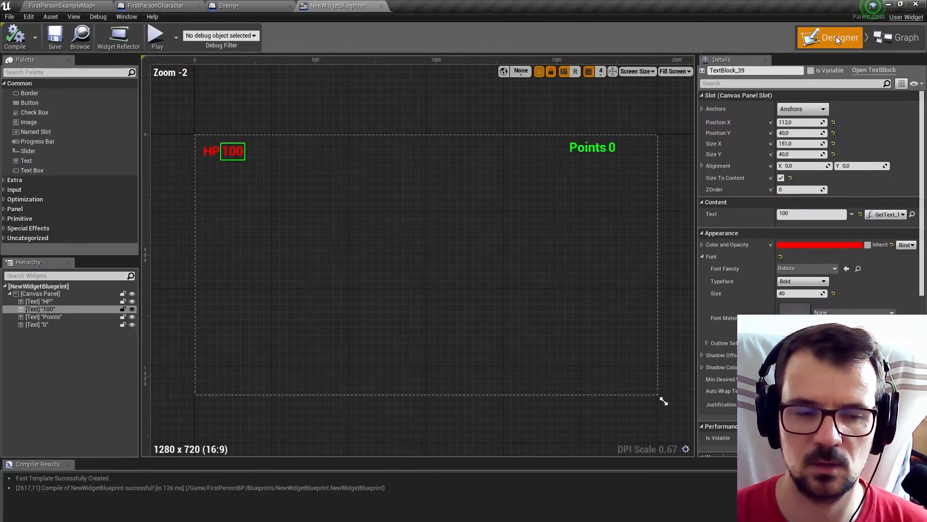
pyautogui.moveTo(26, 161); pyautogui.dragTo(427, 261)
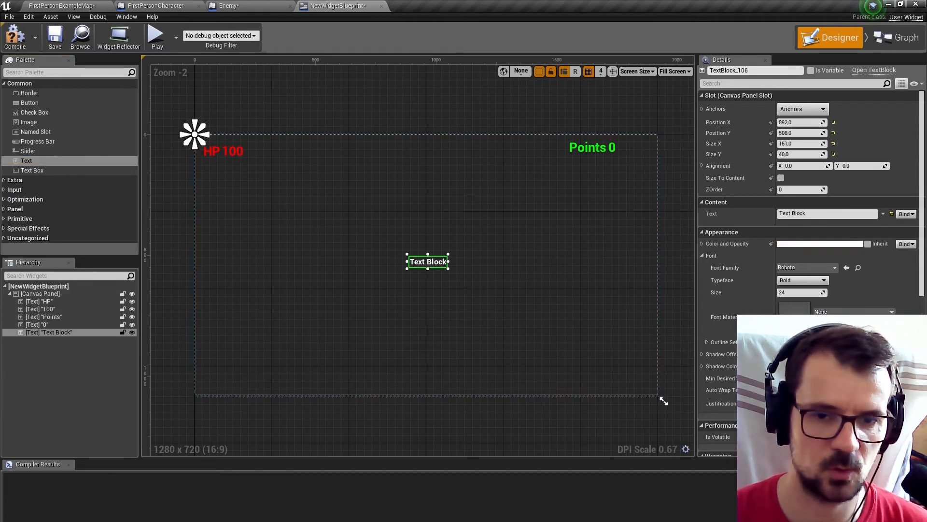
pyautogui.click(821, 214)
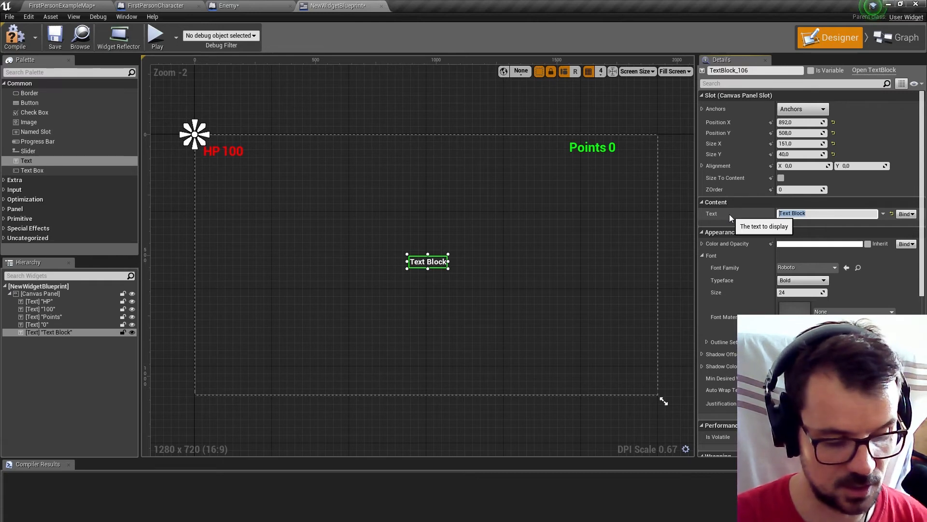
pyautogui.write('Maybe nex')
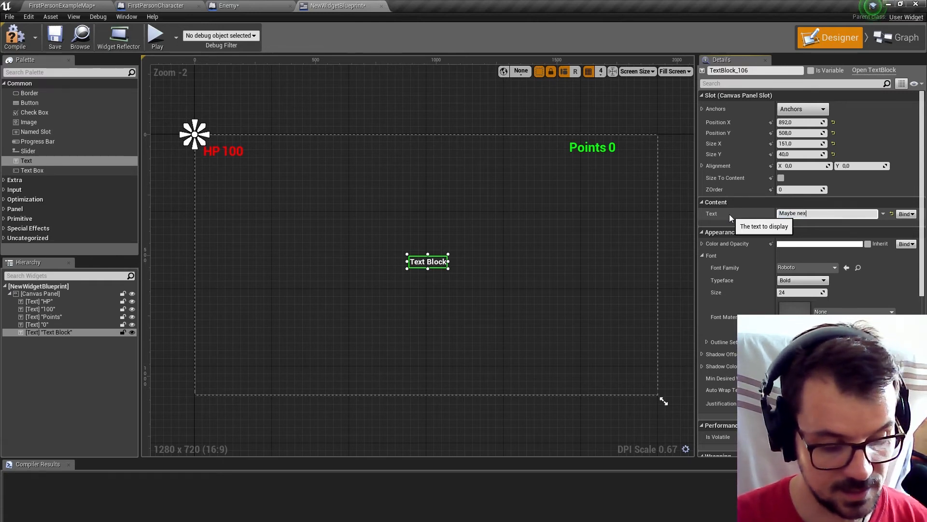
pyautogui.write('t time ;)')
pyautogui.press('Return')
# Enable Size To Content for the "Maybe next time ;)" text, color it pure red and set its font size to 120.
pyautogui.click(781, 178)
pyautogui.click(816, 243)
pyautogui.moveTo(729, 302); pyautogui.dragTo(732, 245)
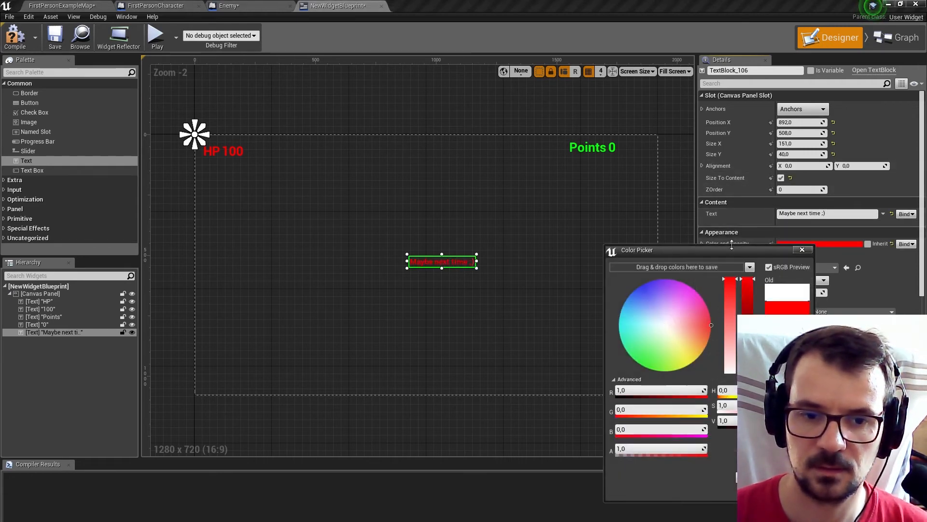
pyautogui.click(728, 253)
pyautogui.click(799, 292)
pyautogui.write('120')
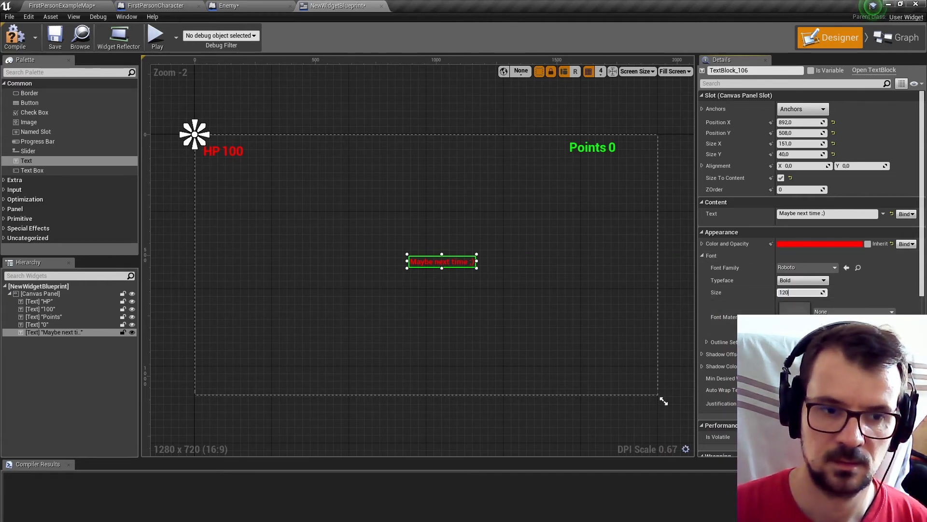
pyautogui.press('Return')
# Center the "Maybe next time ;)" text on the canvas with a center anchor and compile the widget.
pyautogui.moveTo(577, 269); pyautogui.dragTo(443, 248)
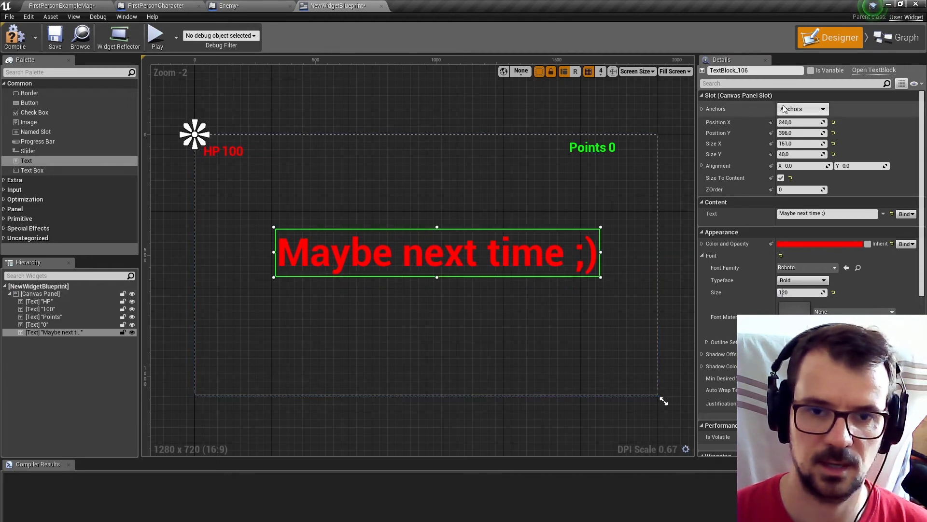
pyautogui.click(801, 108)
pyautogui.click(829, 168)
pyautogui.moveTo(494, 240); pyautogui.dragTo(502, 268)
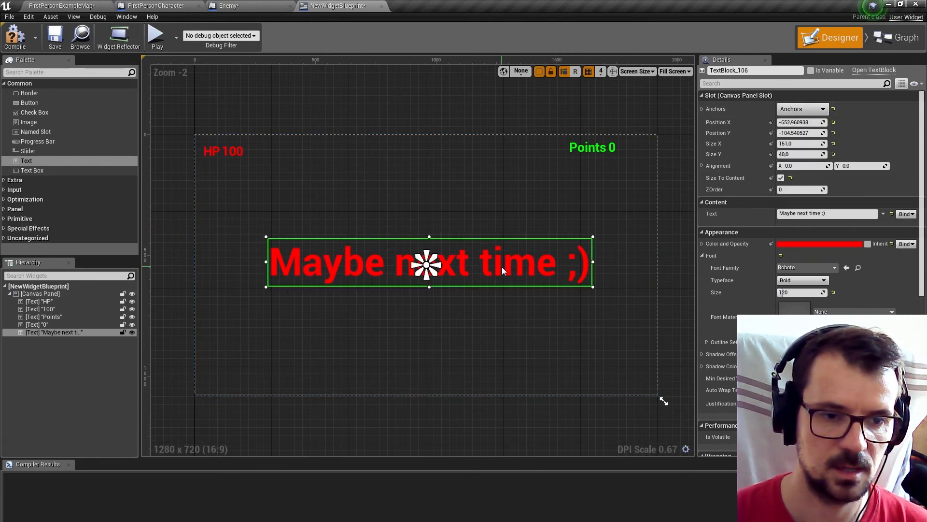
pyautogui.click(15, 36)
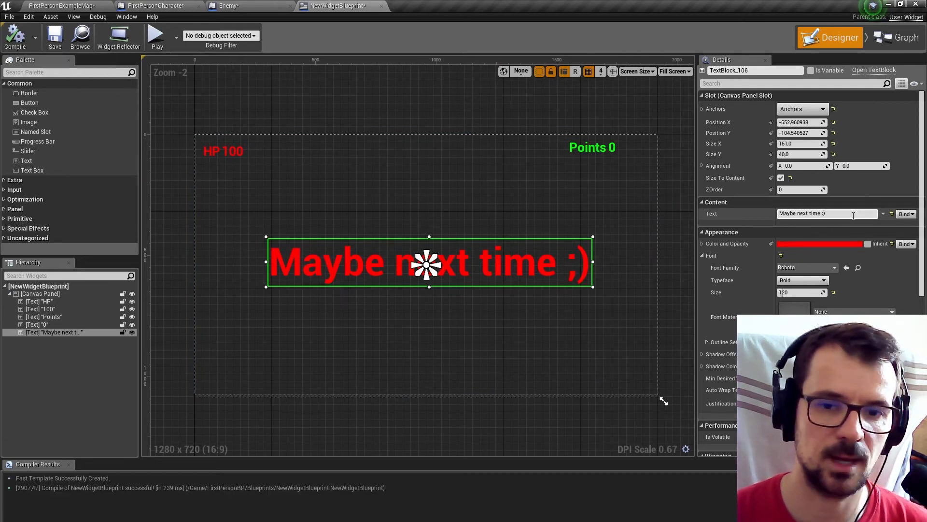
# Create a binding function for the message text's Visibility and move its entry node away from the Return Node.
pyautogui.scroll(-2, 921, 134)
pyautogui.moveTo(921, 134); pyautogui.dragTo(922, 308)
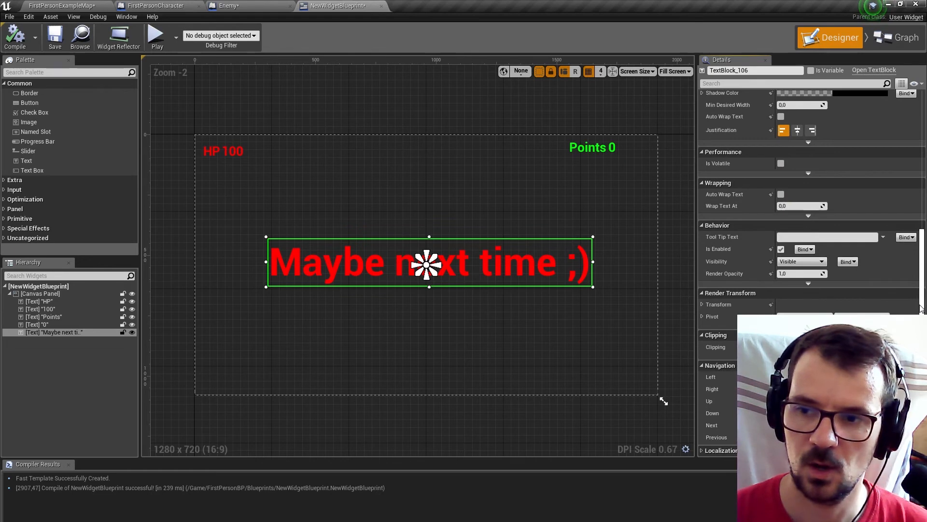
pyautogui.click(853, 264)
pyautogui.click(864, 273)
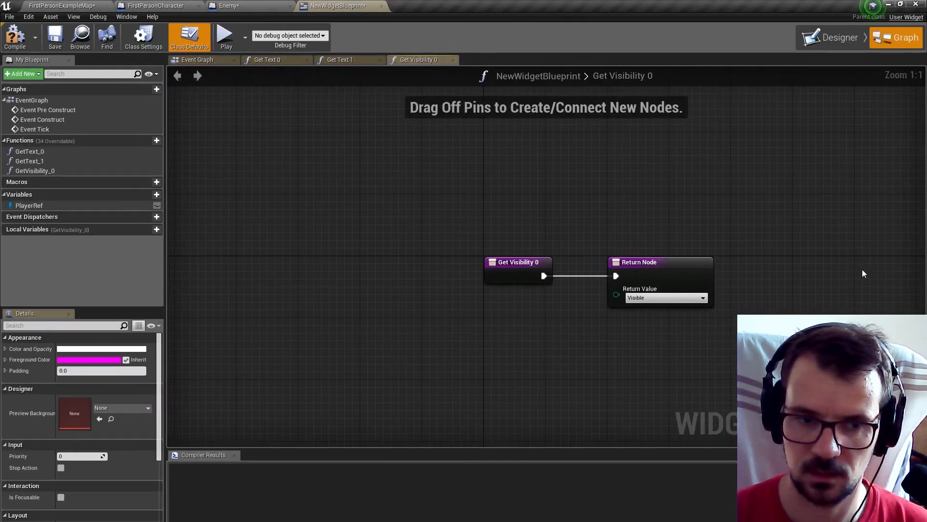
pyautogui.moveTo(527, 263); pyautogui.dragTo(398, 264)
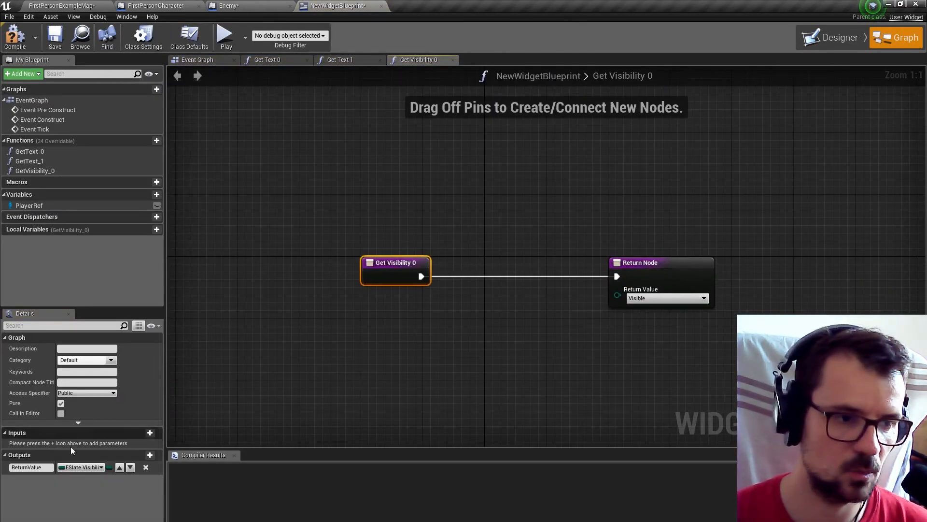
# Get Life from a PlayerRef node in the visibility function and compare it with an Equal node against 0.
pyautogui.moveTo(44, 207); pyautogui.dragTo(442, 328)
pyautogui.write('lui')
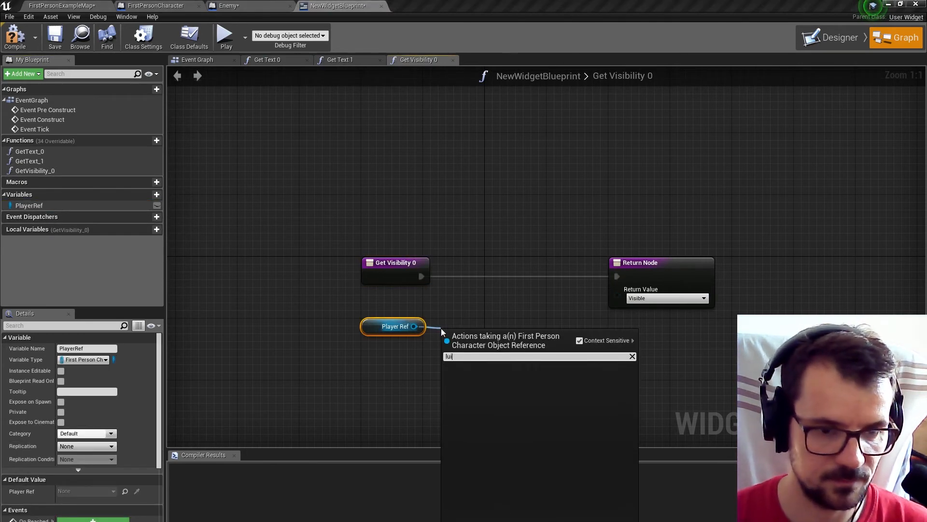
pyautogui.press('BackSpace')
pyautogui.press('BackSpace')
pyautogui.write('ife')
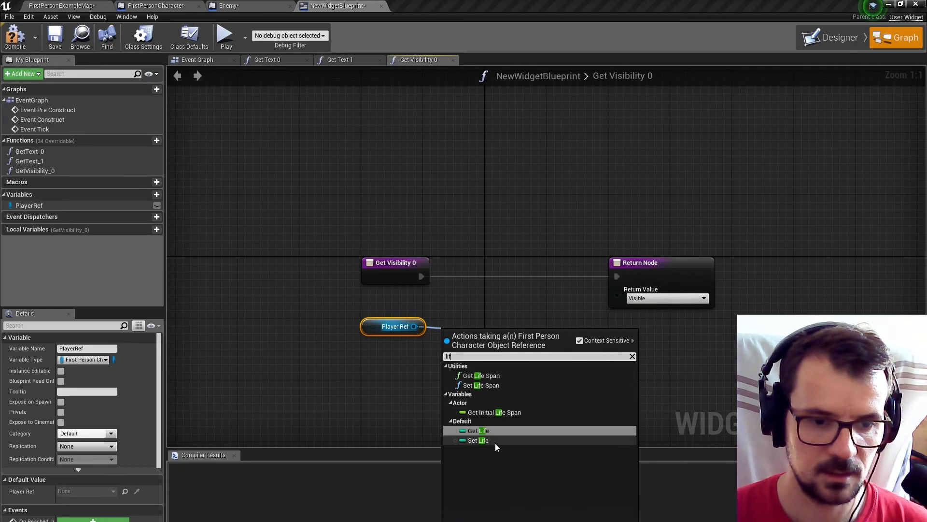
pyautogui.click(489, 430)
pyautogui.moveTo(504, 334); pyautogui.dragTo(544, 345)
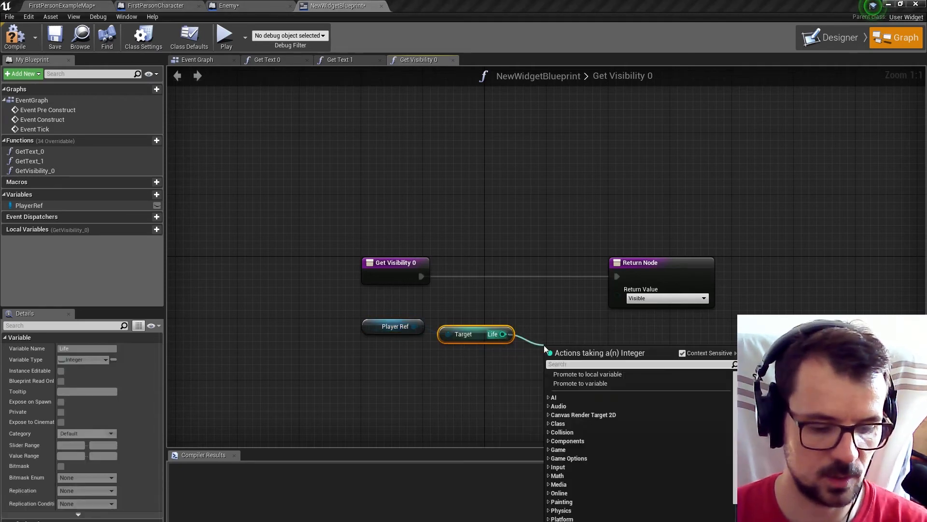
pyautogui.write('=')
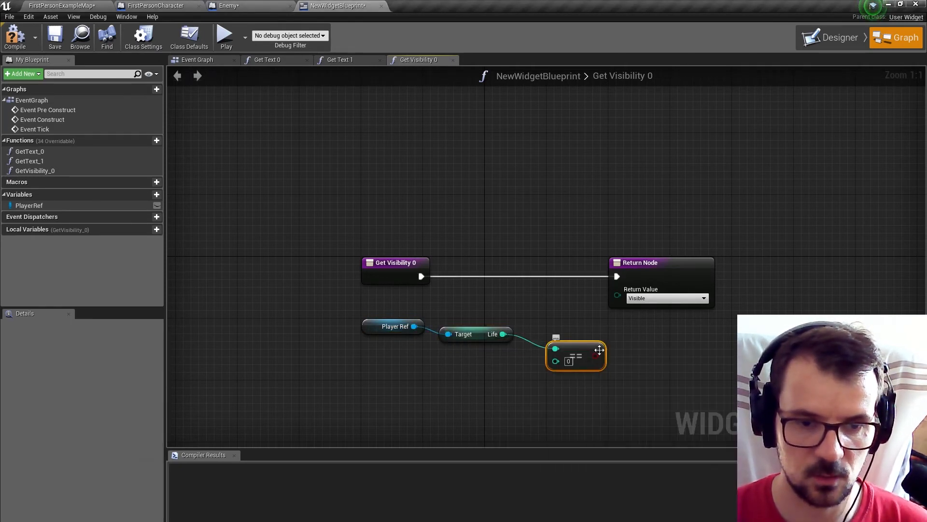
# Add a Select node feeding the Return Value, connect the comparison to its Index, and rearrange the nodes.
pyautogui.click(659, 257)
pyautogui.moveTo(659, 258); pyautogui.dragTo(797, 258)
pyautogui.moveTo(756, 295); pyautogui.dragTo(688, 317)
pyautogui.click(730, 359)
pyautogui.moveTo(597, 356); pyautogui.dragTo(686, 379)
pyautogui.moveTo(705, 317); pyautogui.dragTo(652, 309)
pyautogui.moveTo(332, 314); pyautogui.dragTo(696, 384)
pyautogui.moveTo(739, 313); pyautogui.dragTo(671, 307)
pyautogui.click(660, 263)
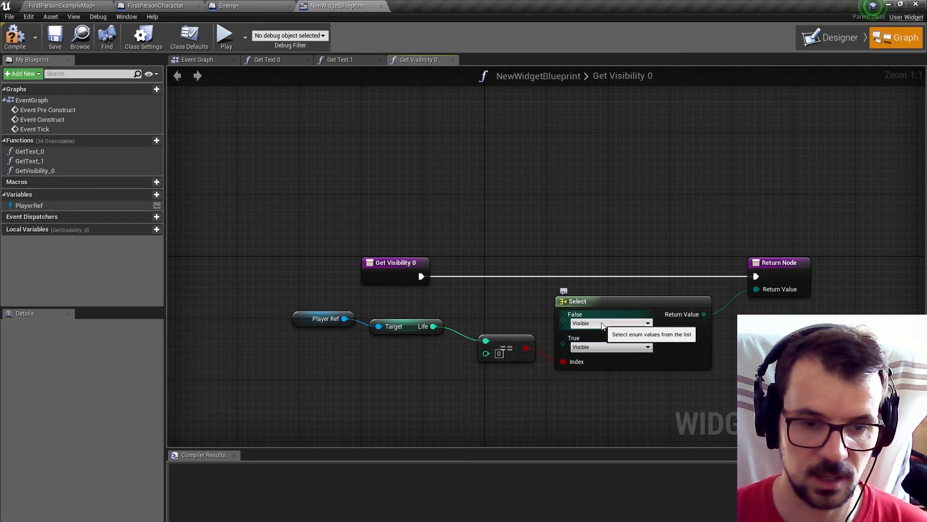
# Set the Select node's False option to Hidden, keep True as Visible, and compile the widget.
pyautogui.click(599, 348)
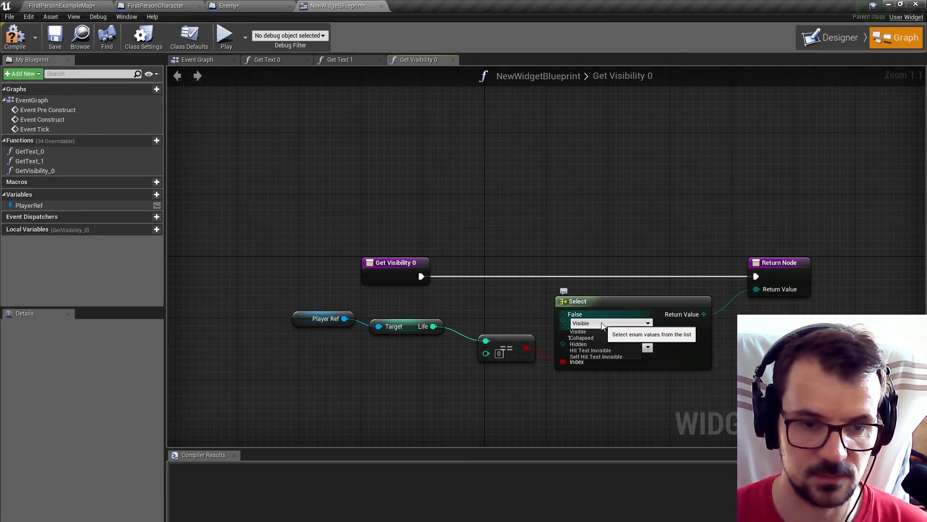
pyautogui.click(582, 344)
pyautogui.click(15, 37)
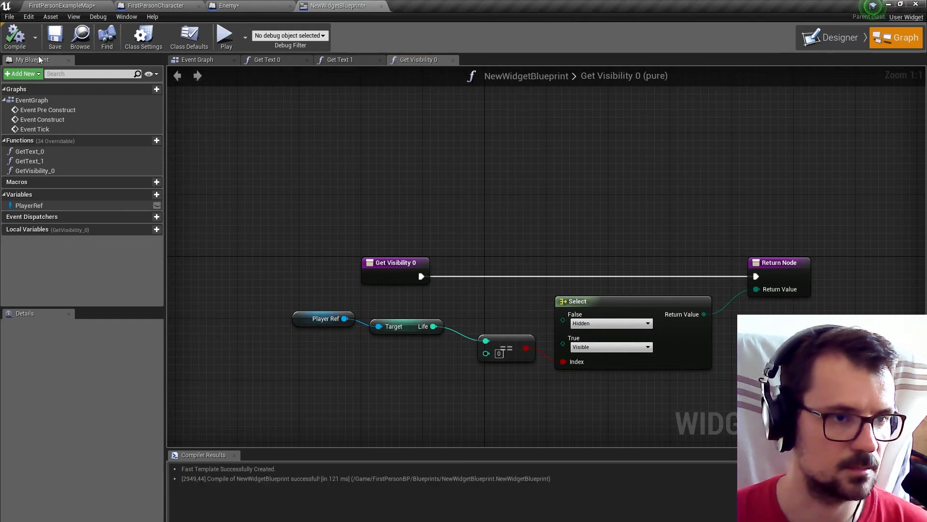
# Play the FirstPersonExampleMap level to test the game-over message and level restart, then stop the session.
pyautogui.click(48, 5)
pyautogui.click(325, 36)
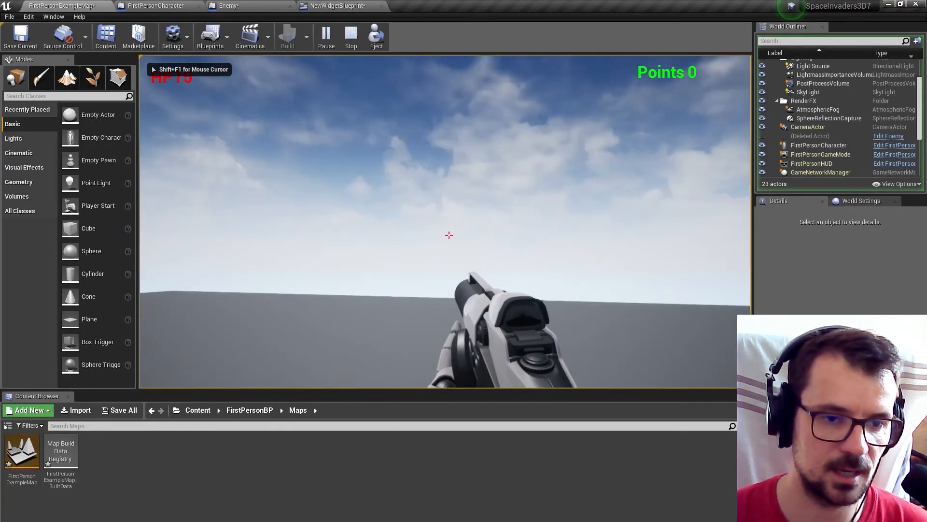
pyautogui.click(449, 235)
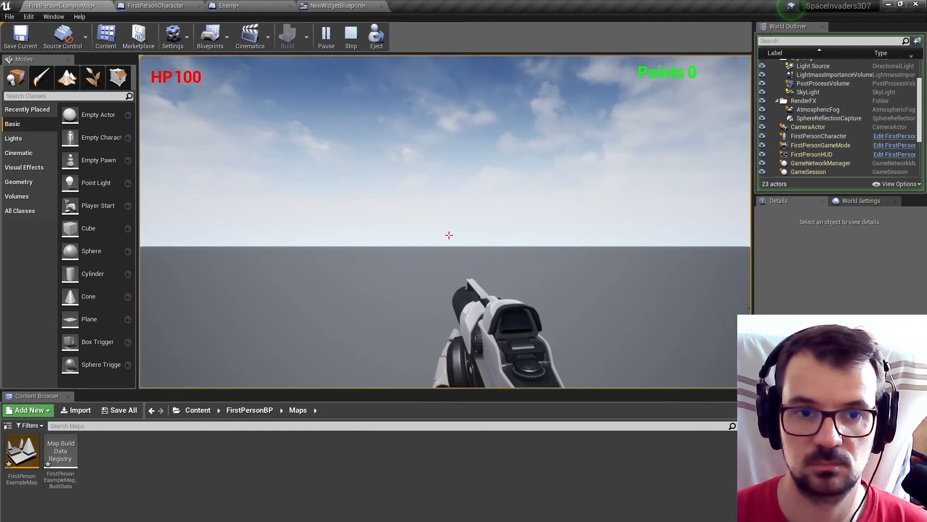
pyautogui.press('Escape')
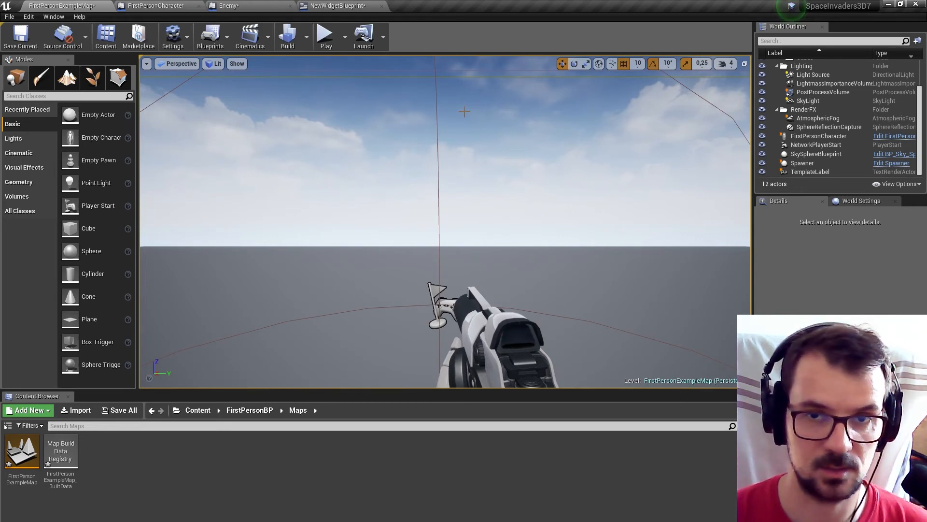
# Create a new material in the FirstPersonBP folder, keeping the default name.
pyautogui.click(249, 410)
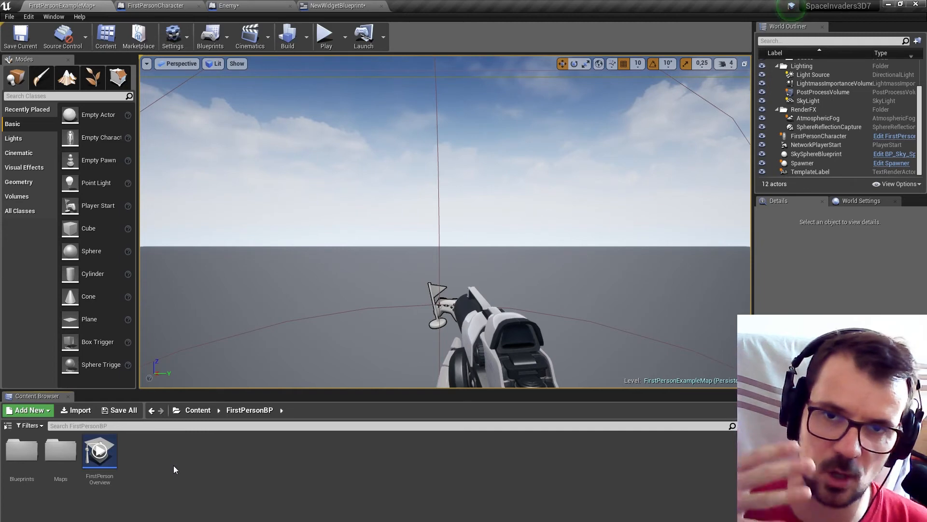
pyautogui.rightClick(147, 463)
pyautogui.click(180, 299)
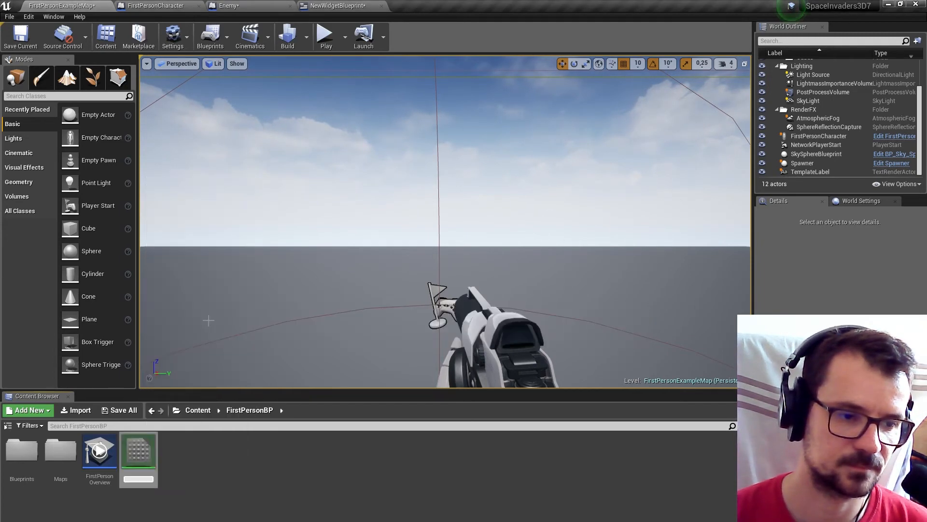
pyautogui.press('Return')
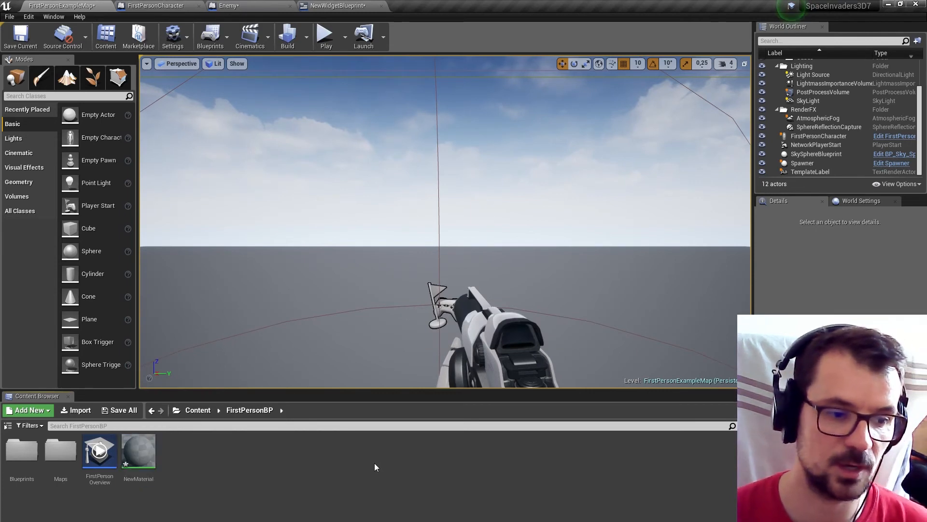
# Open NewMaterial for editing, and import Triangle_wave.tga from the SpaceInvaders3D Grafika folder into FirstPersonBP.
pyautogui.doubleClick(149, 458)
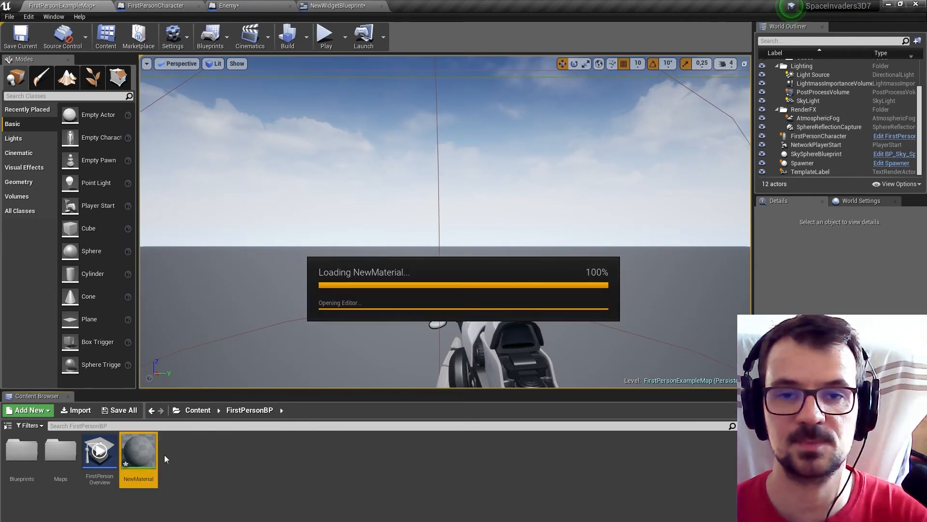
pyautogui.scroll(-2, 428, 201)
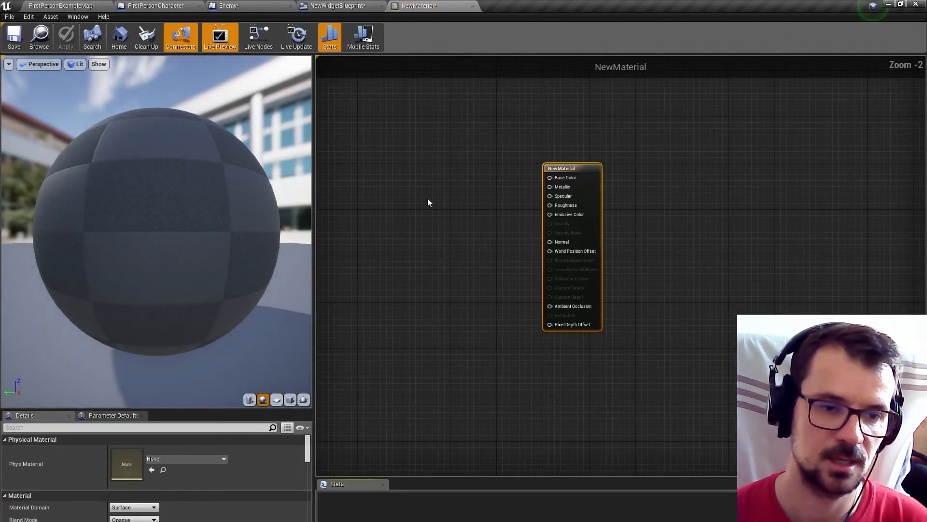
pyautogui.click(104, 4)
pyautogui.click(77, 409)
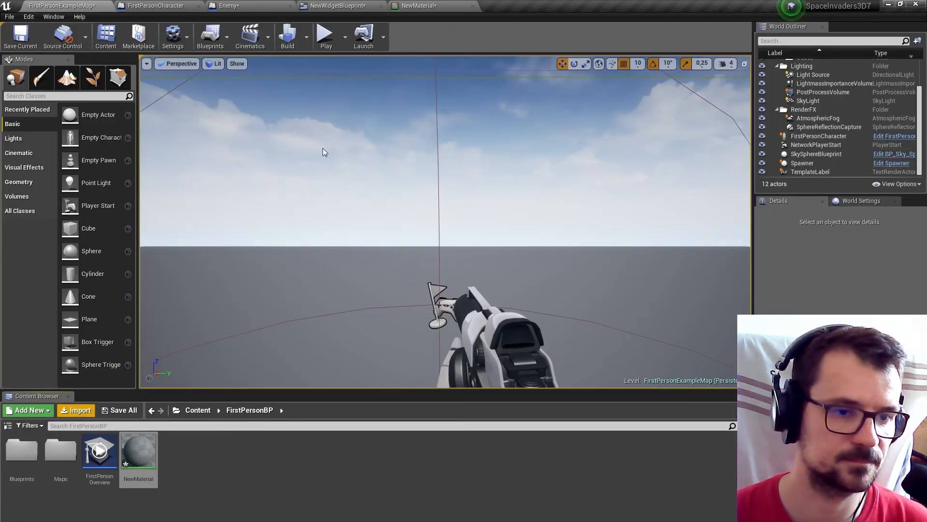
pyautogui.click(205, 22)
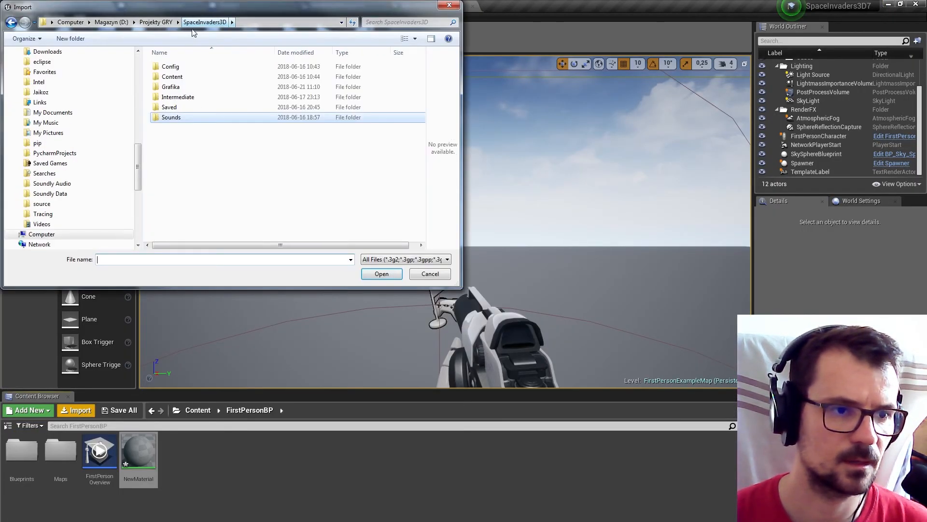
pyautogui.doubleClick(172, 89)
pyautogui.click(173, 77)
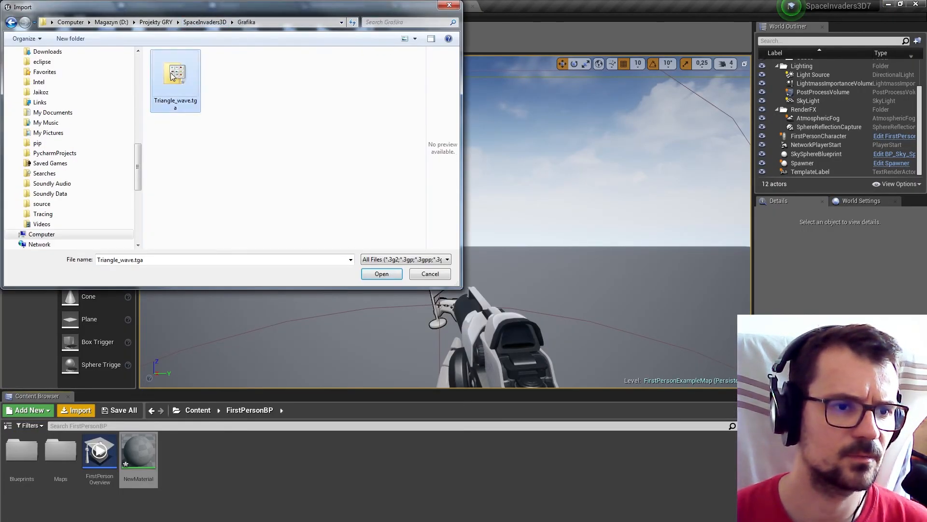
pyautogui.click(379, 274)
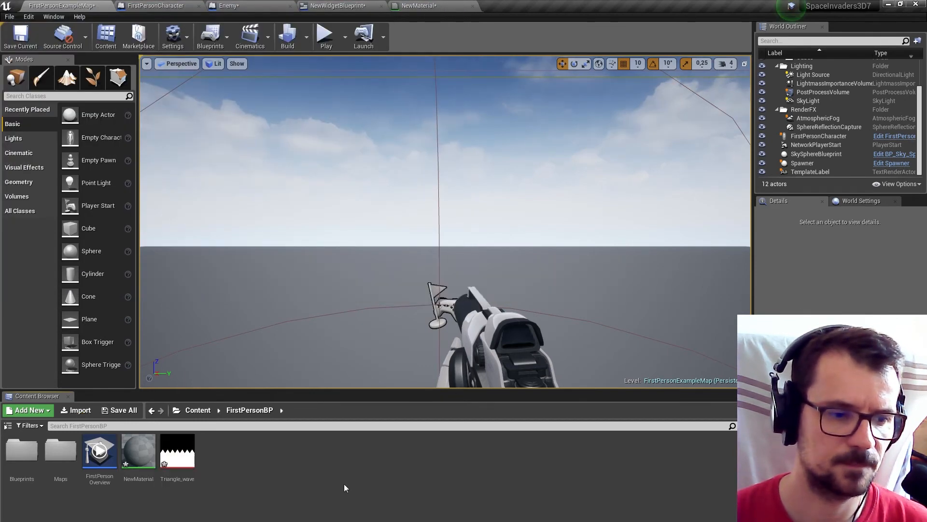
# View the imported Triangle_wave texture and add it to the NewMaterial graph as a Texture Sample node.
pyautogui.doubleClick(178, 454)
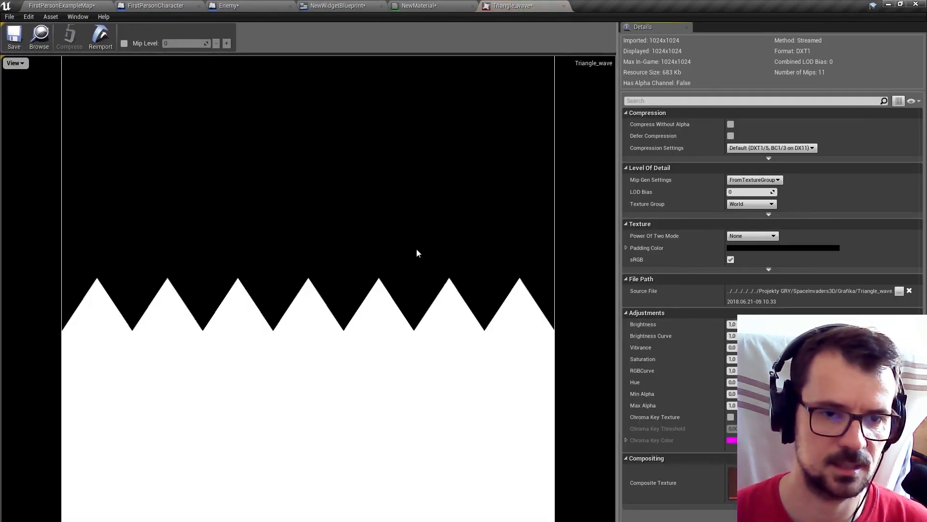
pyautogui.click(35, 5)
pyautogui.moveTo(419, 6); pyautogui.dragTo(449, 31)
pyautogui.moveTo(178, 451); pyautogui.dragTo(653, 181)
pyautogui.moveTo(440, 30); pyautogui.dragTo(438, 7)
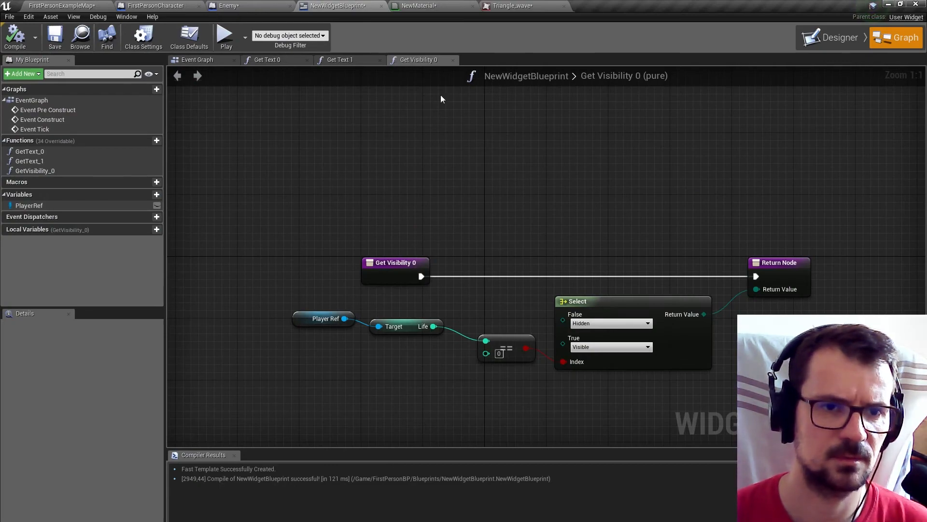
pyautogui.click(442, 5)
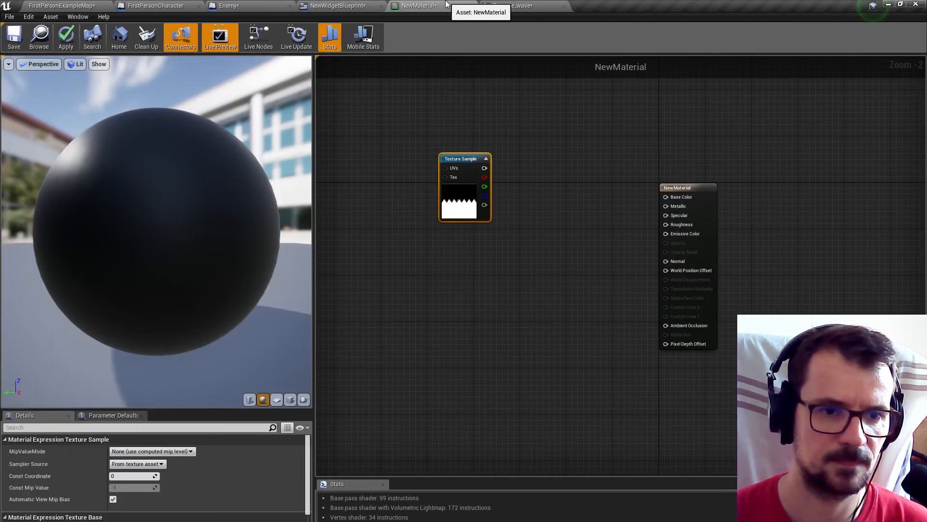
# Add a Time node before the Texture Sample and connect its output to a new Sine node.
pyautogui.scroll(2, 460, 210)
pyautogui.moveTo(437, 282); pyautogui.dragTo(541, 319, button='right')
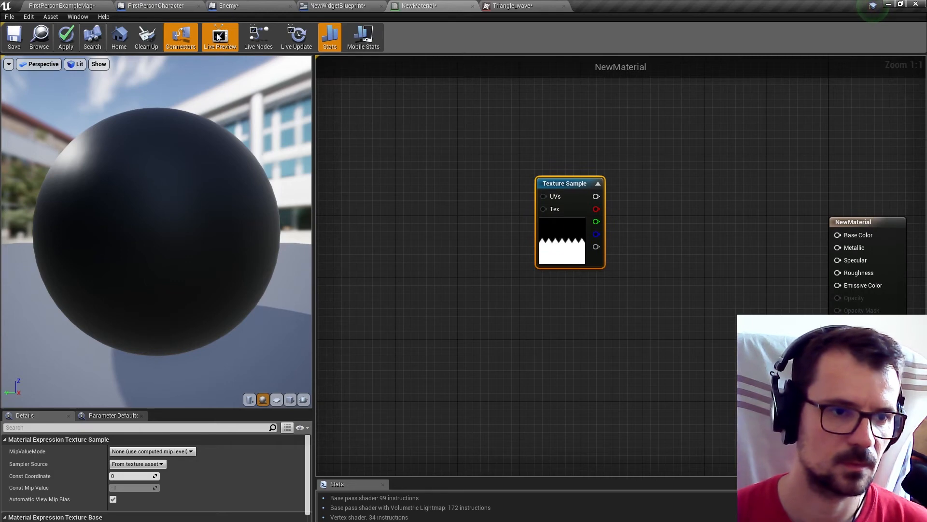
pyautogui.moveTo(397, 271); pyautogui.dragTo(439, 246, button='right')
pyautogui.moveTo(429, 310); pyautogui.dragTo(495, 292, button='right')
pyautogui.rightClick(454, 284)
pyautogui.write('tim')
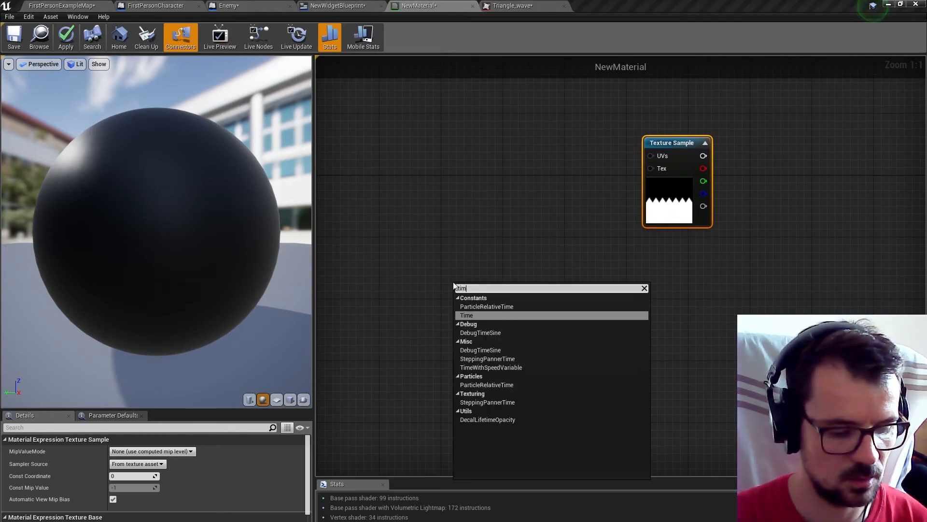
pyautogui.write('e')
pyautogui.click(471, 316)
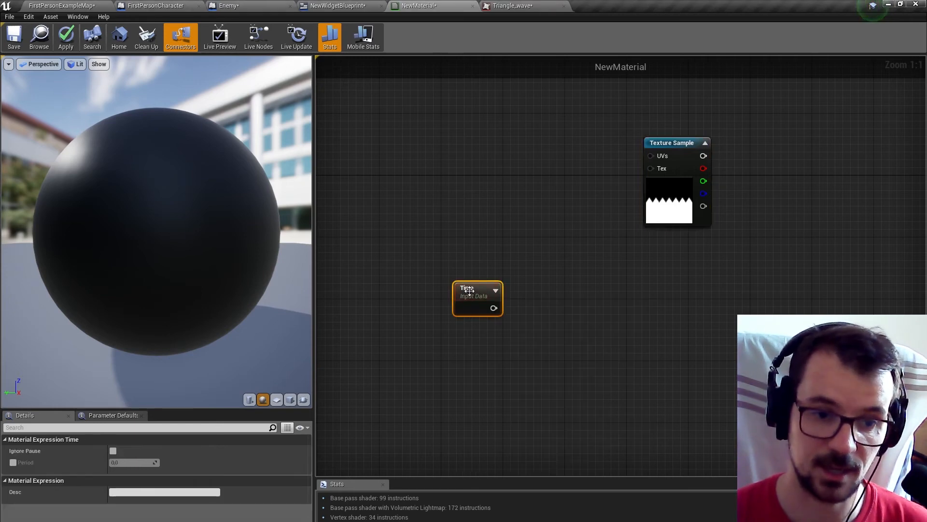
pyautogui.moveTo(479, 287); pyautogui.dragTo(405, 280)
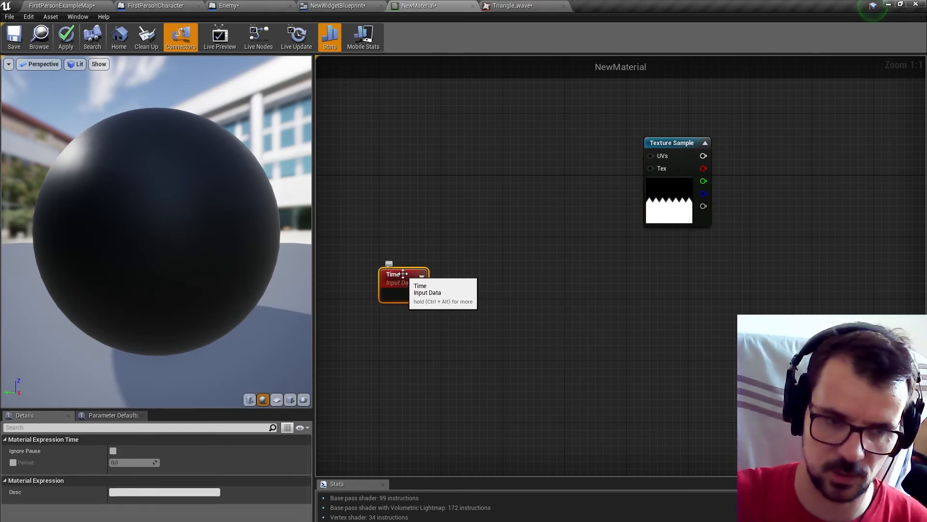
pyautogui.moveTo(420, 295); pyautogui.dragTo(450, 290)
pyautogui.write('sin')
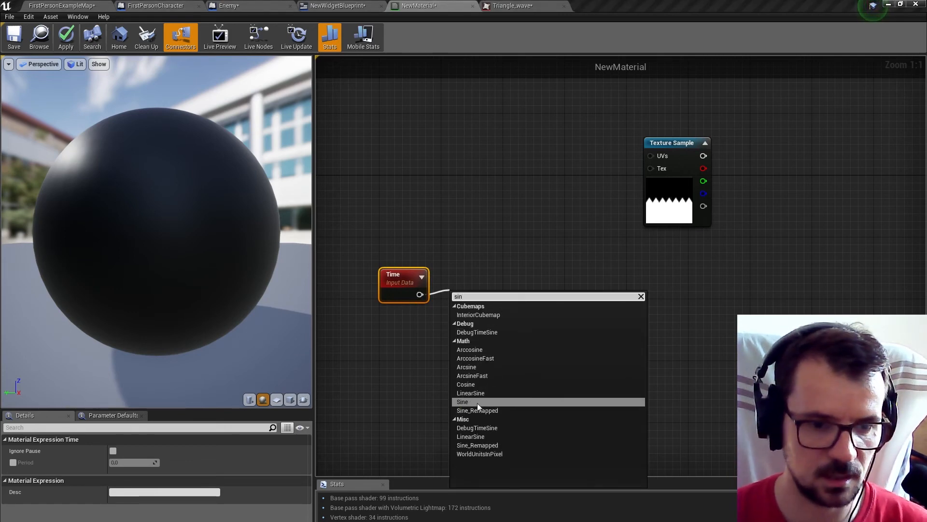
pyautogui.click(476, 402)
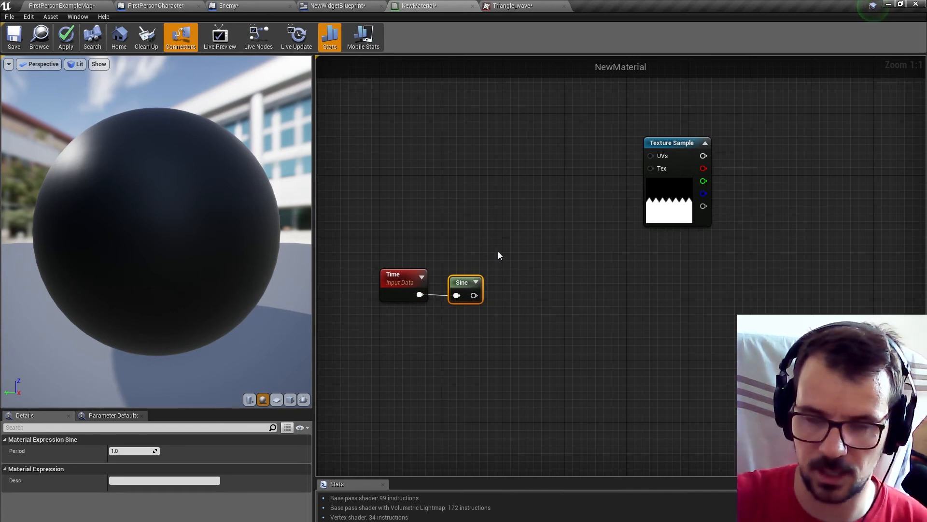
# Add a TextureCoordinate node feeding a BreakOutFloat2Components node, and space the Texture Sample away from them.
pyautogui.rightClick(439, 145)
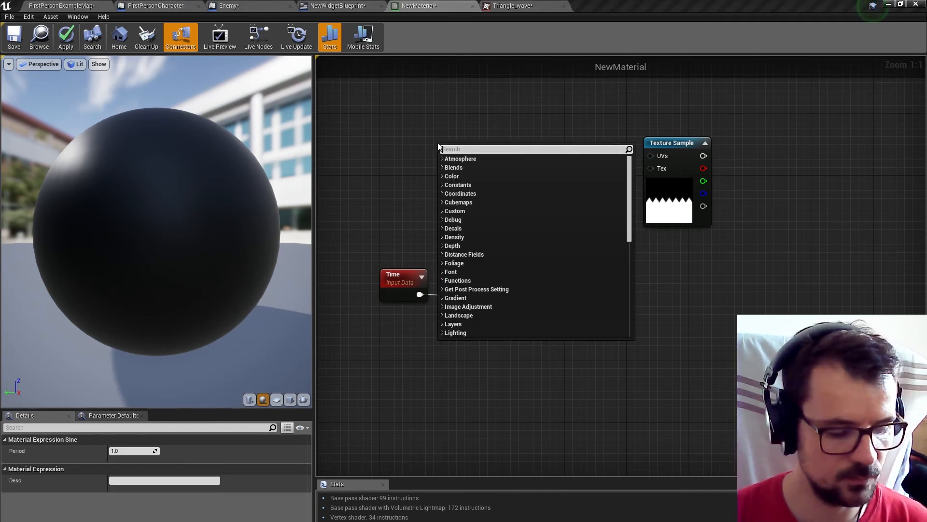
pyautogui.write('coo')
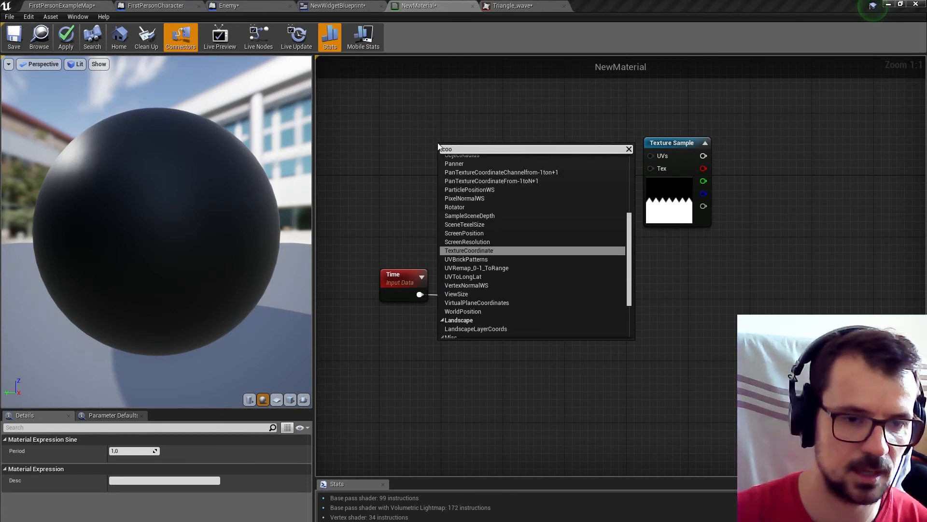
pyautogui.click(470, 250)
pyautogui.moveTo(508, 164); pyautogui.dragTo(430, 239, button='right')
pyautogui.moveTo(428, 240); pyautogui.dragTo(452, 249)
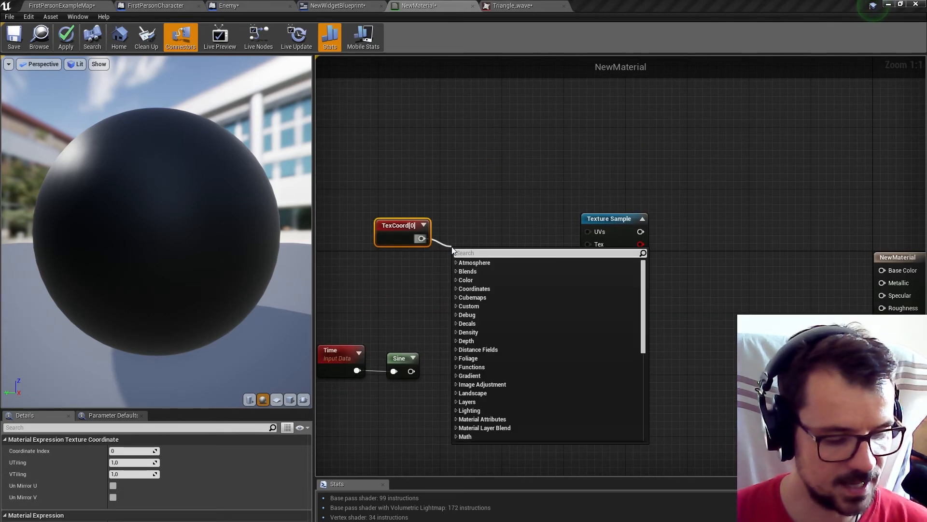
pyautogui.write('break')
pyautogui.click(490, 288)
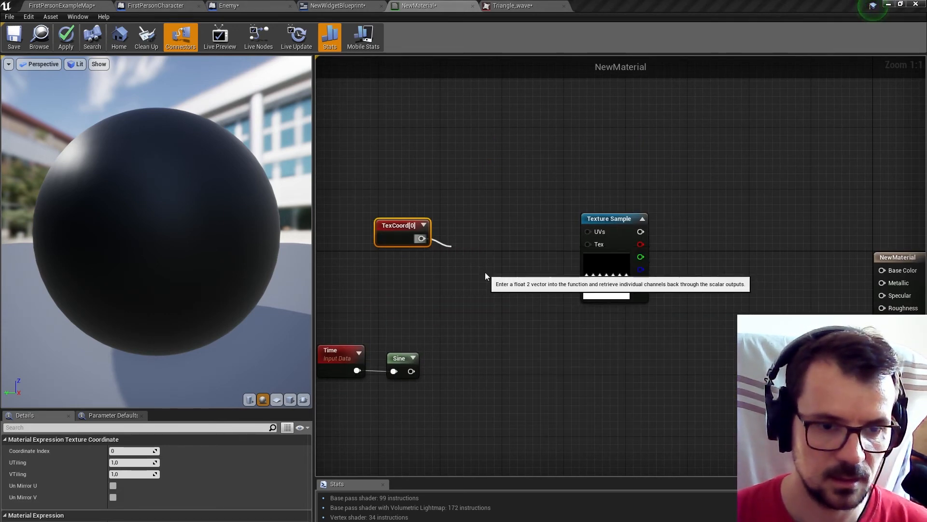
pyautogui.moveTo(609, 225); pyautogui.dragTo(701, 225)
pyautogui.moveTo(465, 255); pyautogui.dragTo(468, 228)
pyautogui.moveTo(578, 255); pyautogui.dragTo(523, 259, button='right')
pyautogui.moveTo(650, 229); pyautogui.dragTo(673, 229)
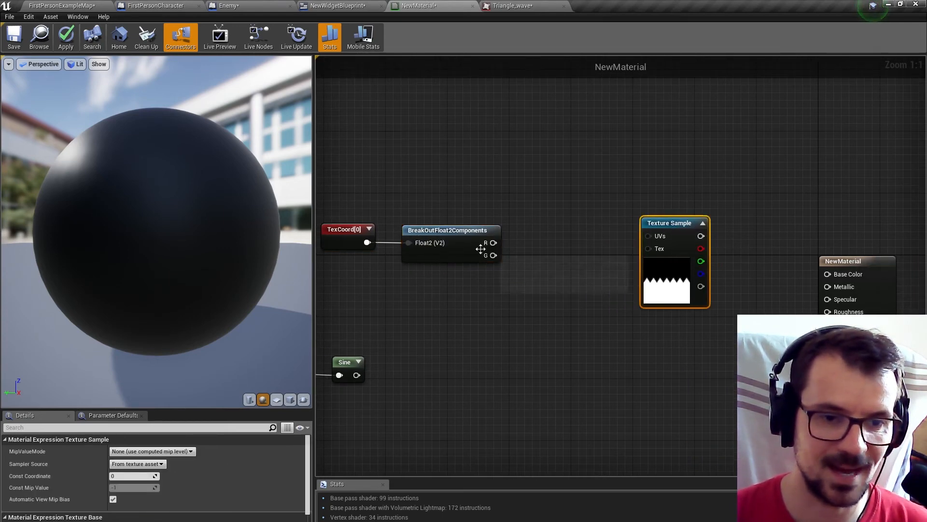
# Add an Add node that sums the G output of BreakOutFloat2Components with the Sine output.
pyautogui.moveTo(492, 256); pyautogui.dragTo(534, 303)
pyautogui.write('add')
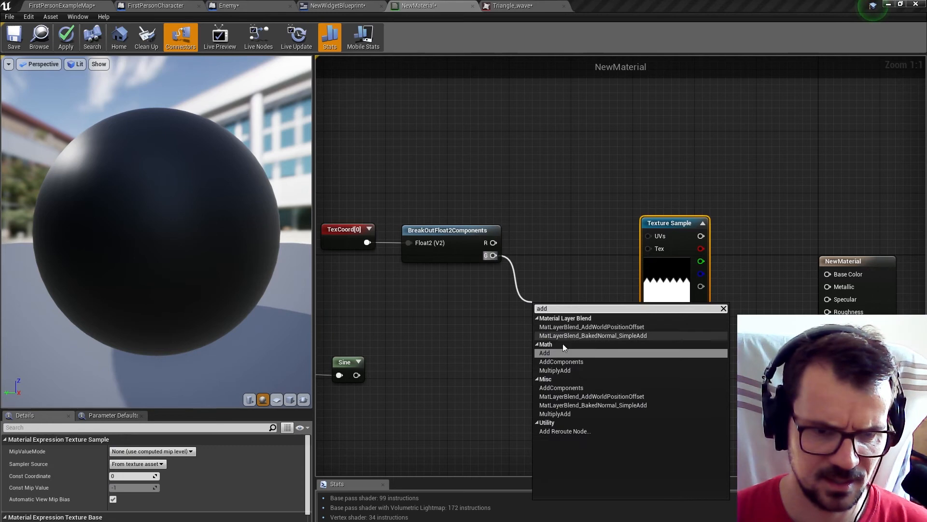
pyautogui.click(561, 349)
pyautogui.moveTo(391, 363); pyautogui.dragTo(457, 352, button='right')
pyautogui.moveTo(423, 364); pyautogui.dragTo(601, 326)
# Combine the R output and the Add result in an AppendVector node and feed it into the Texture Sample's UVs.
pyautogui.moveTo(560, 232); pyautogui.dragTo(624, 248)
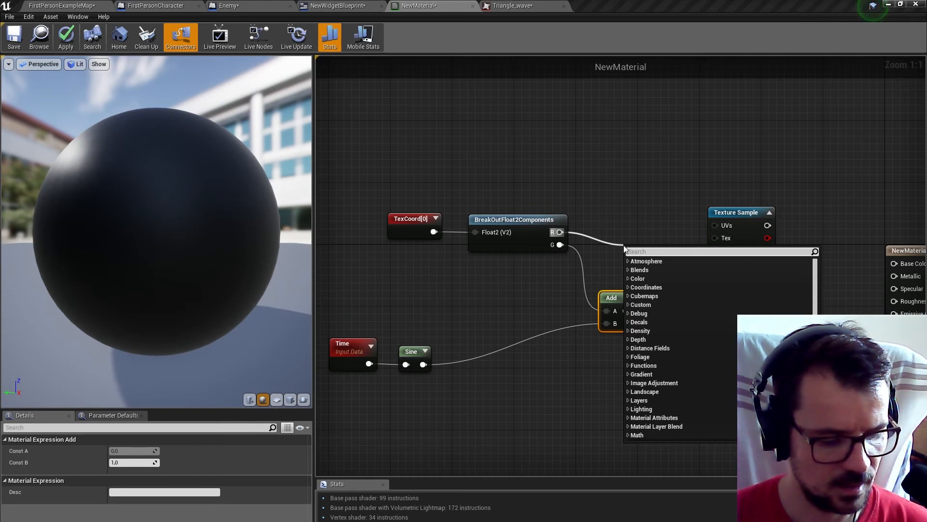
pyautogui.write('append')
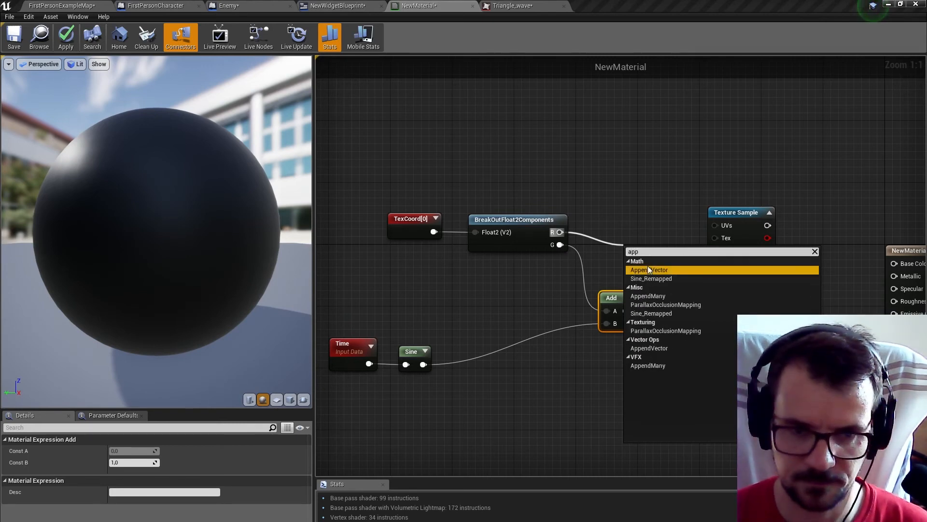
pyautogui.click(649, 268)
pyautogui.moveTo(626, 310); pyautogui.dragTo(716, 225)
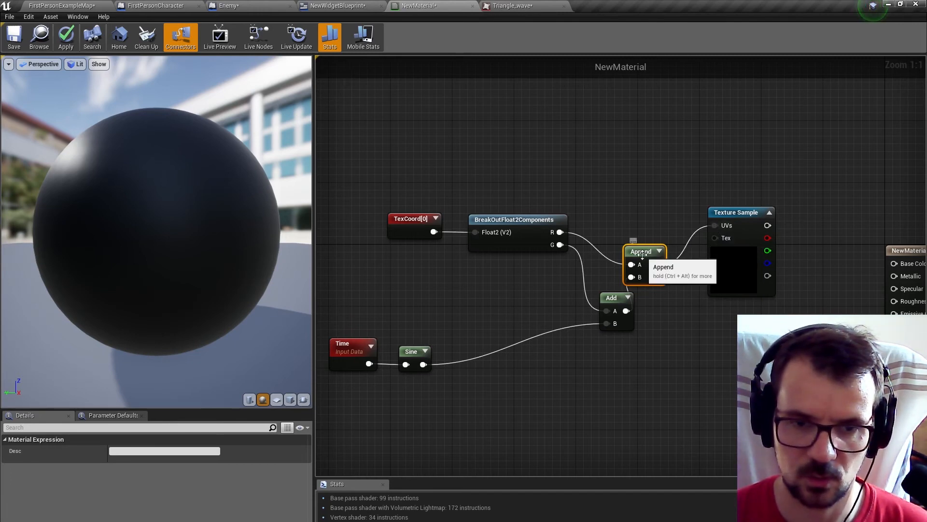
pyautogui.moveTo(642, 255); pyautogui.dragTo(672, 223)
# Enable Live Nodes and set the Texture Sample's Sampler Source to Shared: Clamp.
pyautogui.click(261, 41)
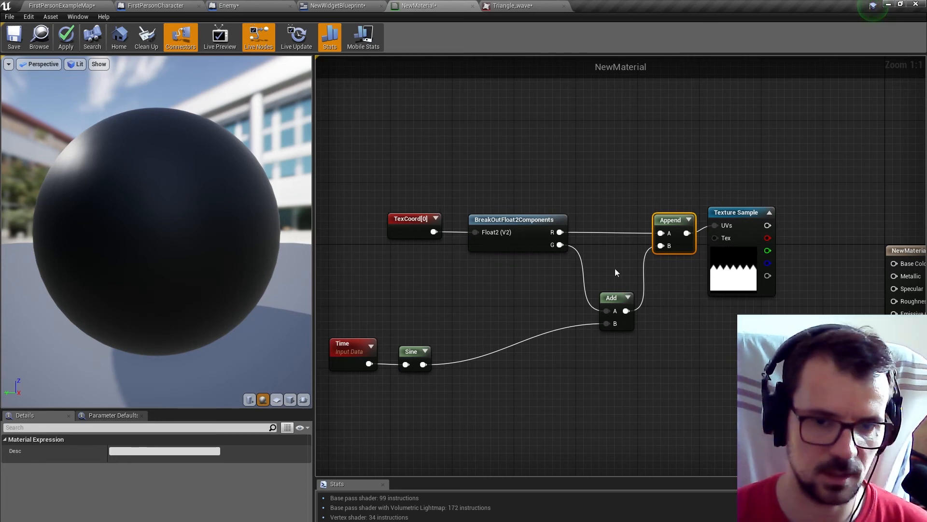
pyautogui.click(739, 215)
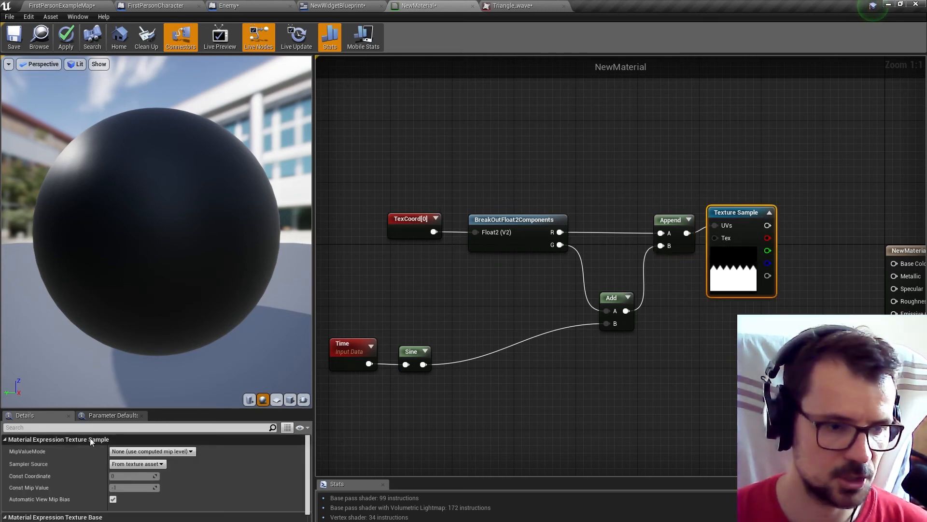
pyautogui.click(141, 464)
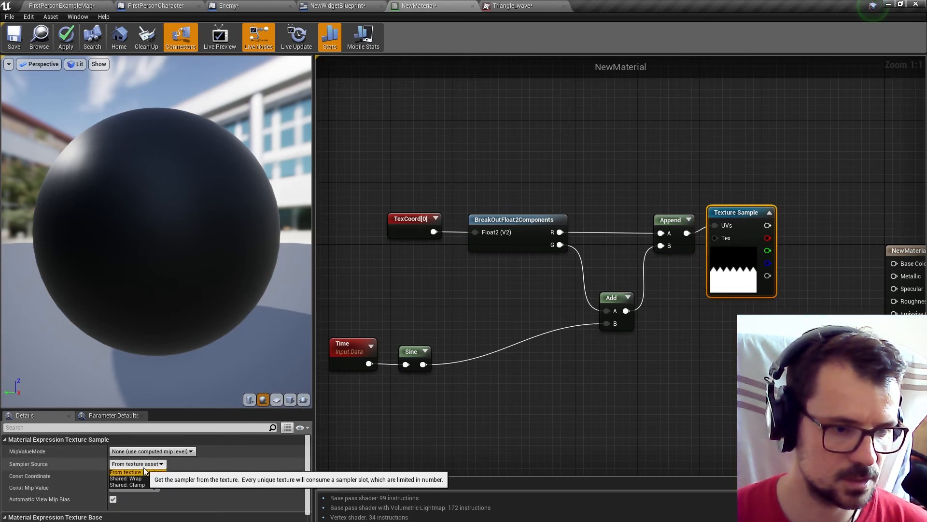
pyautogui.click(127, 485)
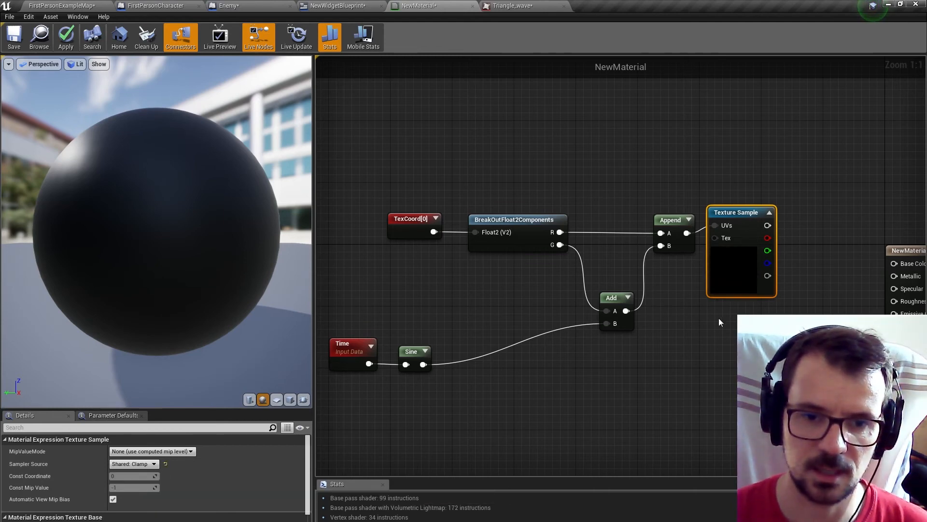
# Insert a Multiply node with Const B 0.25 between the Sine node and the Add node's B input.
pyautogui.moveTo(423, 365); pyautogui.dragTo(488, 376)
pyautogui.write('*')
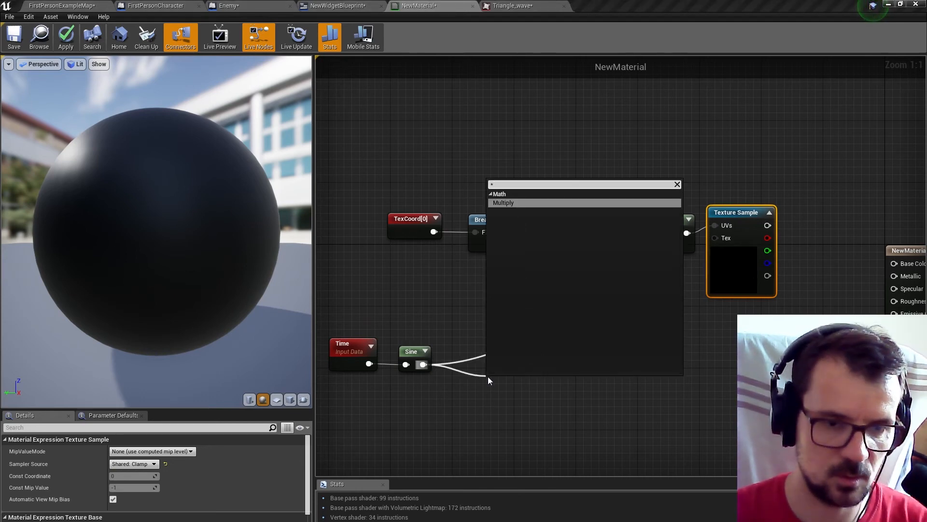
pyautogui.click(520, 203)
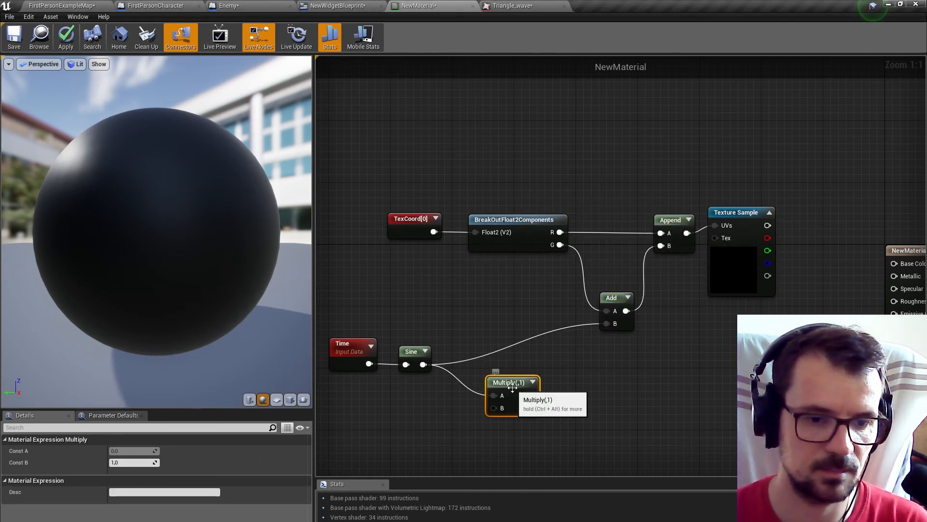
pyautogui.click(131, 462)
pyautogui.write('0.25')
pyautogui.click(569, 355)
pyautogui.moveTo(540, 395); pyautogui.dragTo(607, 324)
pyautogui.moveTo(508, 388); pyautogui.dragTo(474, 356)
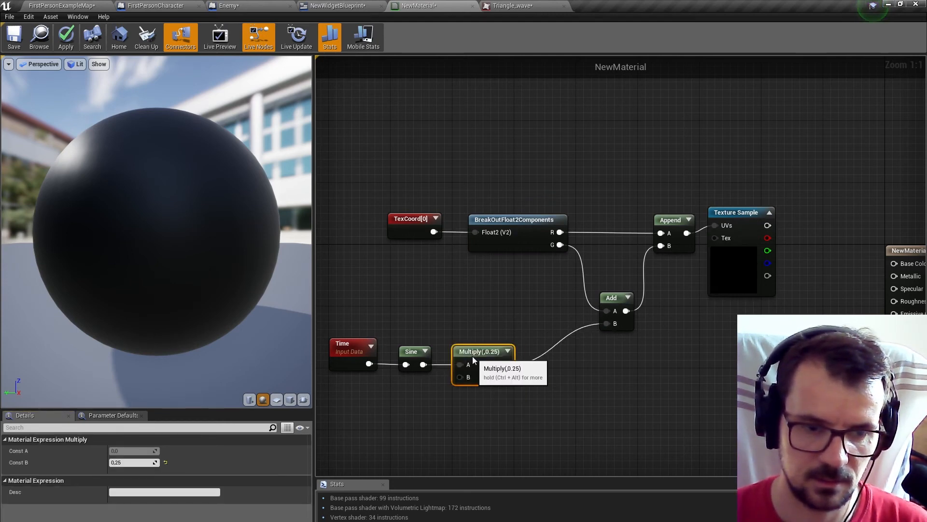
# Apply the changes to NewMaterial and enable Live Update.
pyautogui.click(66, 36)
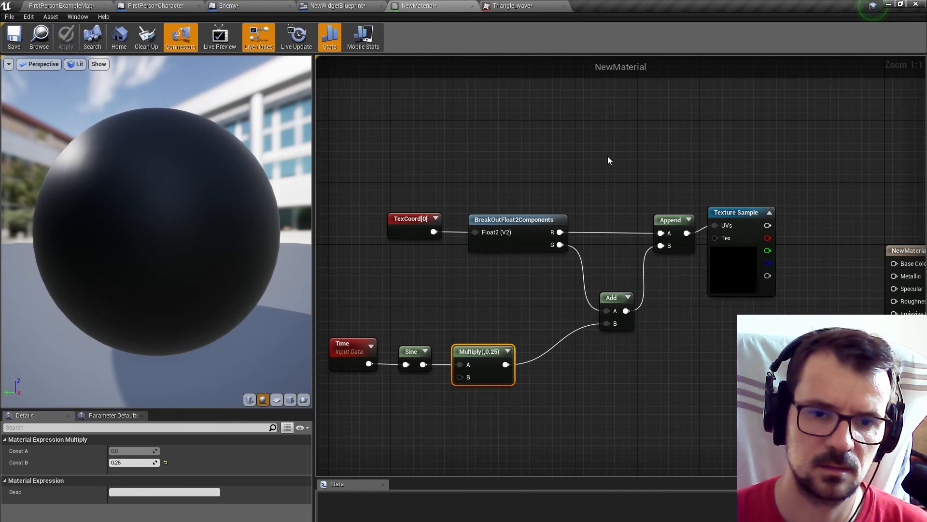
pyautogui.moveTo(608, 157); pyautogui.dragTo(561, 162, button='right')
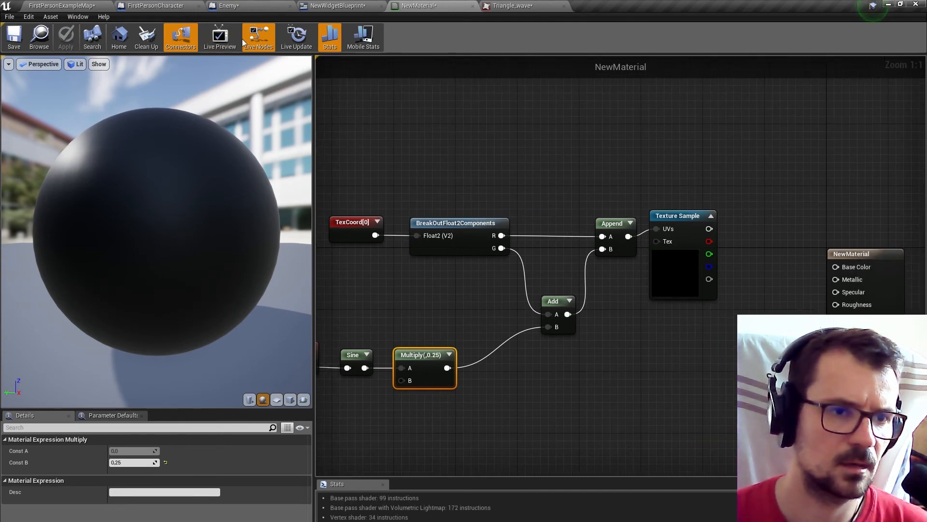
pyautogui.click(298, 37)
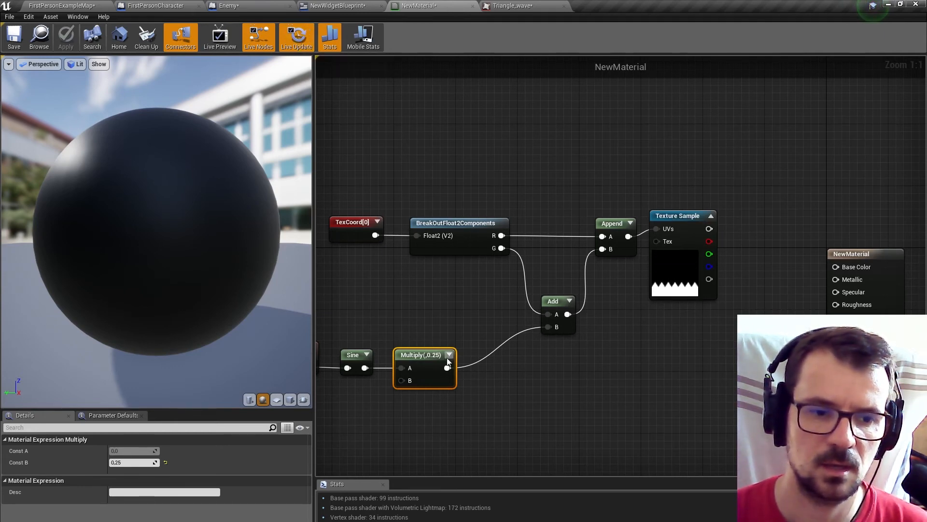
# Insert an Add node with Const B 0.25 between the Multiply node and the existing Add node's B input.
pyautogui.moveTo(447, 367); pyautogui.dragTo(492, 375)
pyautogui.write('add')
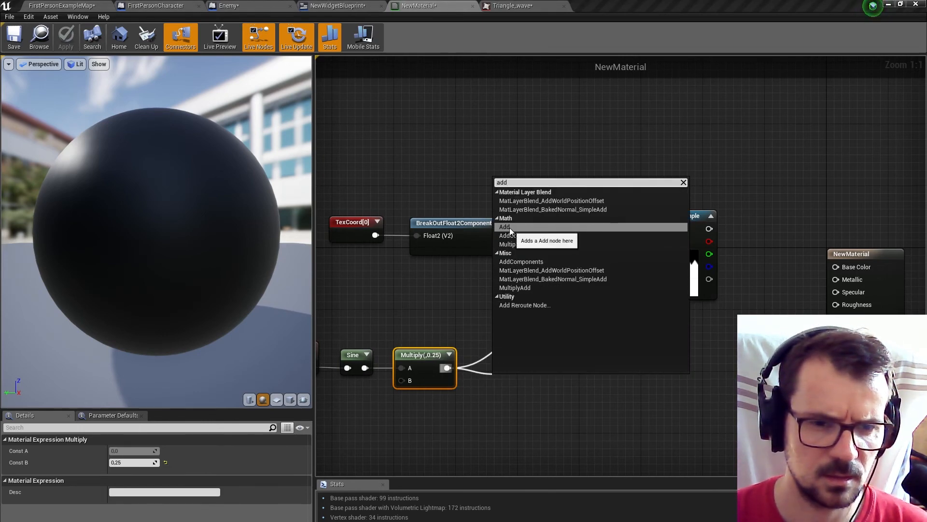
pyautogui.click(509, 228)
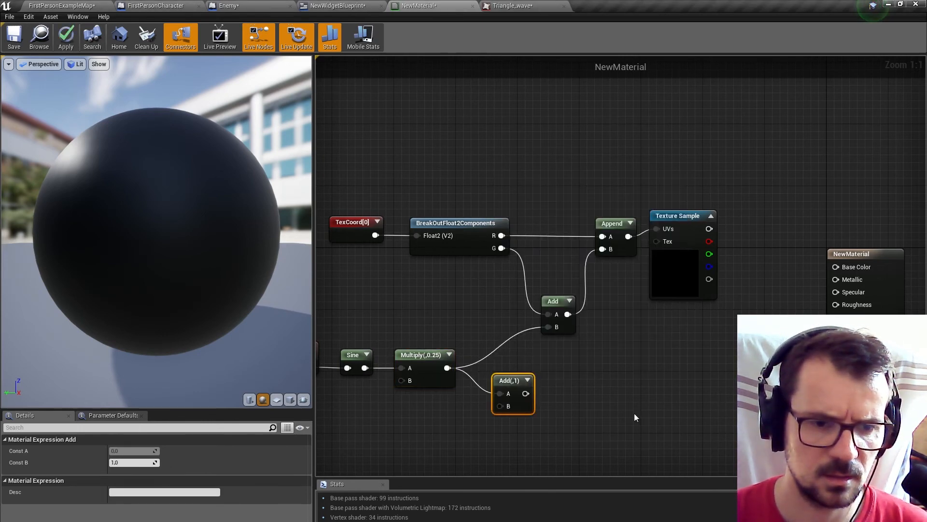
pyautogui.click(132, 462)
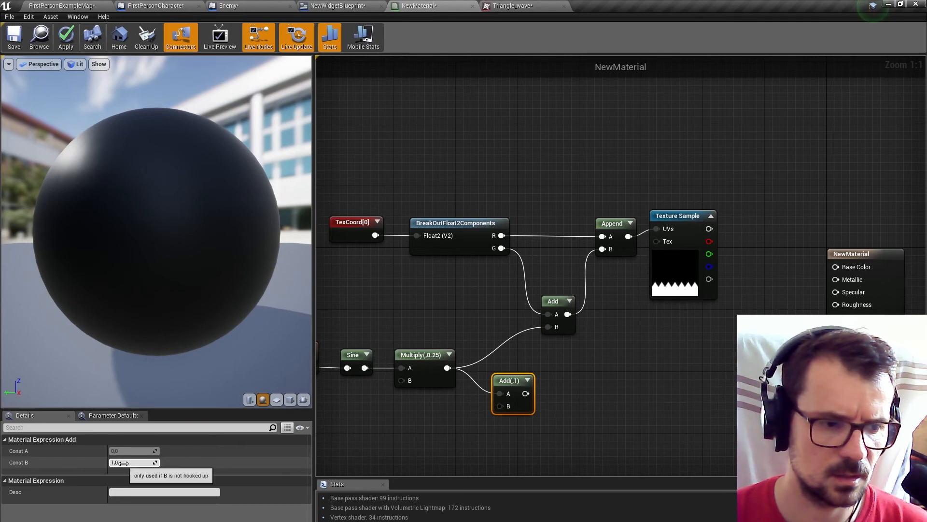
pyautogui.write('0.25')
pyautogui.press('Return')
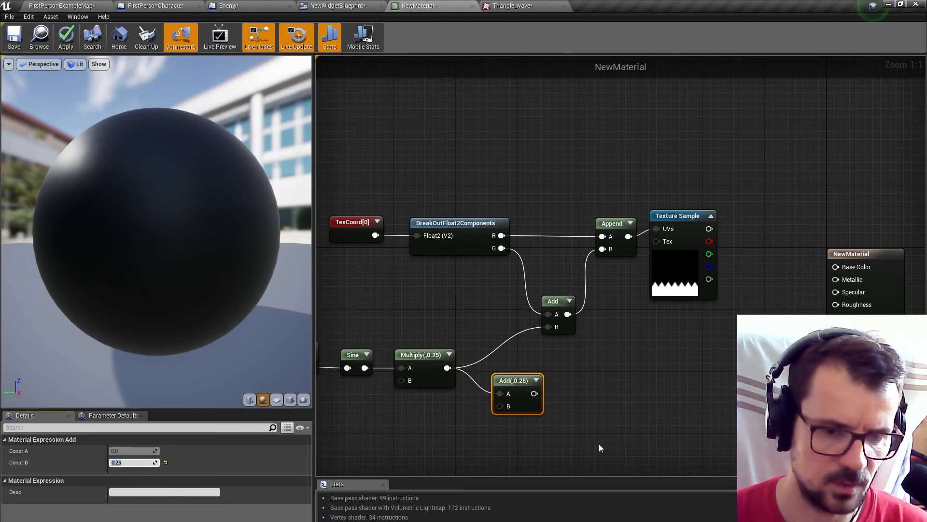
pyautogui.moveTo(534, 393); pyautogui.dragTo(549, 327)
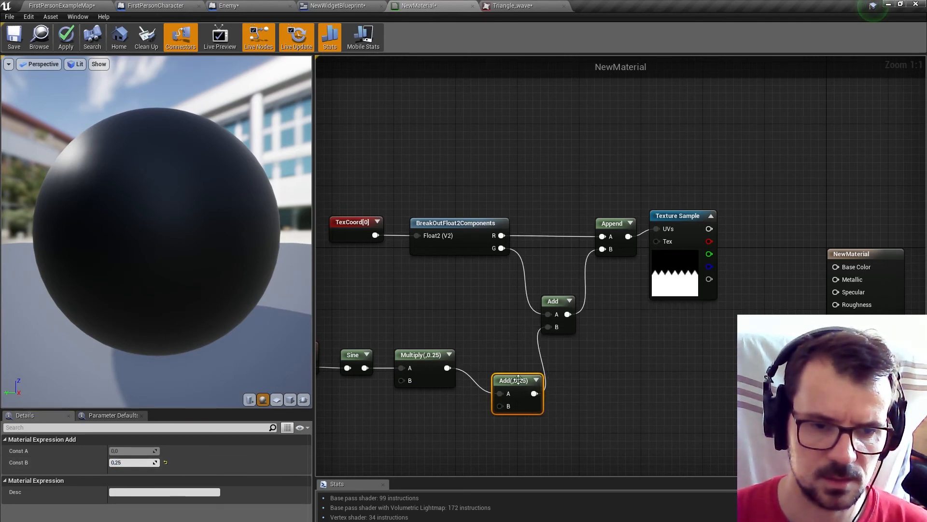
# Align the new Add node beside the Multiply node and set its Const B to -0.25.
pyautogui.moveTo(513, 382); pyautogui.dragTo(492, 357)
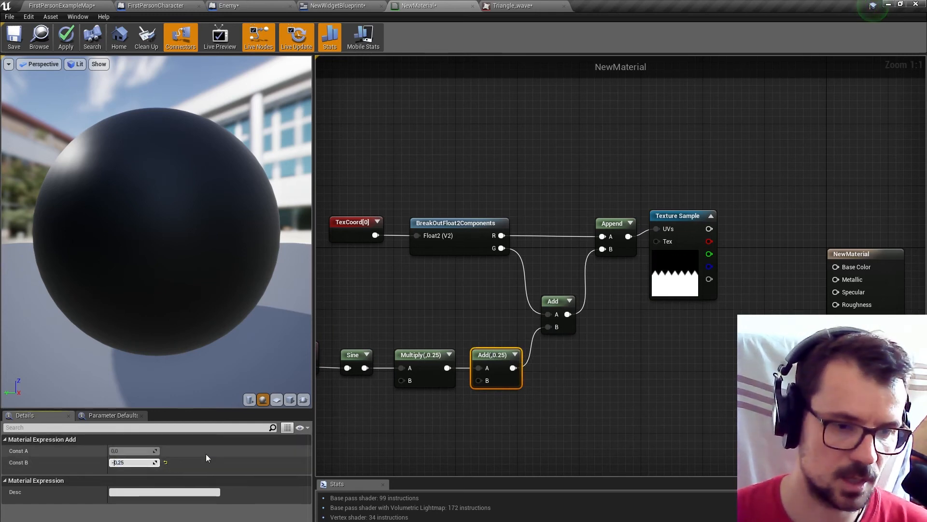
pyautogui.press('Return')
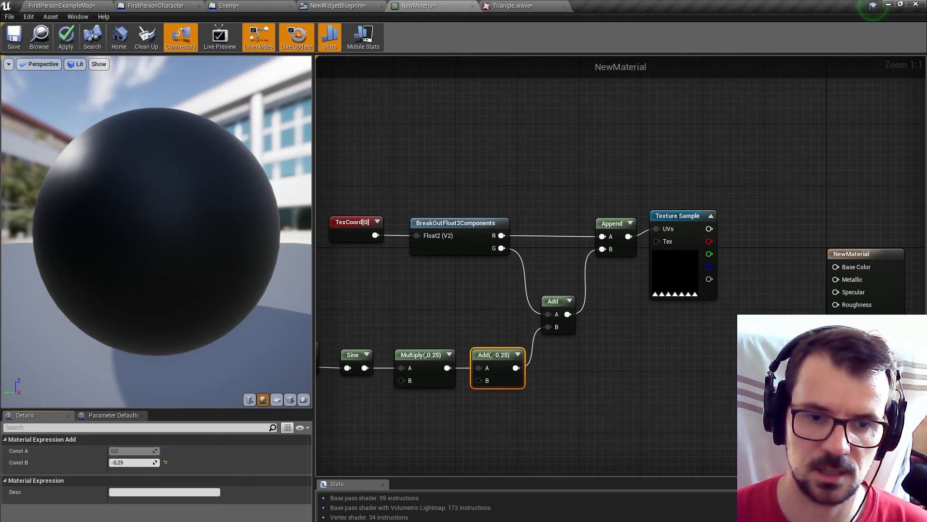
pyautogui.scroll(-3, 670, 277)
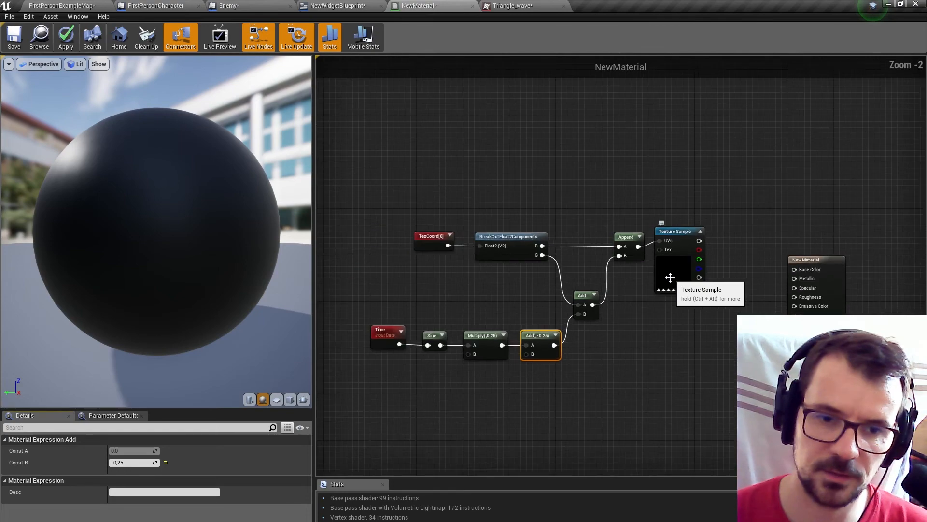
# Duplicate the whole texture animation node chain, from TexCoord and Time to Texture Sample, below the original.
pyautogui.moveTo(689, 308); pyautogui.dragTo(691, 251, button='right')
pyautogui.moveTo(357, 145); pyautogui.dragTo(737, 336)
pyautogui.moveTo(671, 367); pyautogui.dragTo(676, 301, button='right')
pyautogui.hotkey('ctrl', 'c')
pyautogui.hotkey('ctrl', 'v')
# Add a OneMinus (1-x) node fed by the duplicated Texture Sample's RGB output.
pyautogui.moveTo(750, 267); pyautogui.dragTo(675, 302)
pyautogui.click(630, 259)
pyautogui.write('one')
pyautogui.click(700, 361)
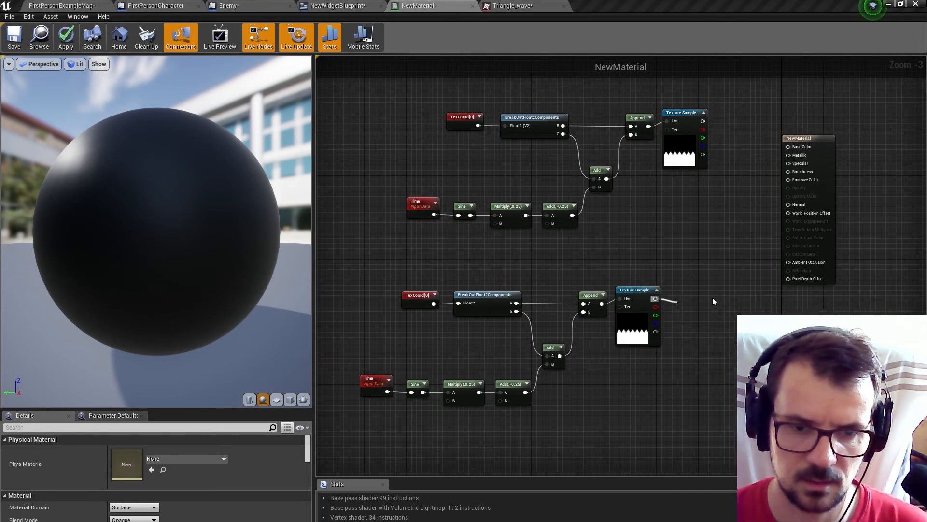
pyautogui.moveTo(694, 306); pyautogui.dragTo(698, 290)
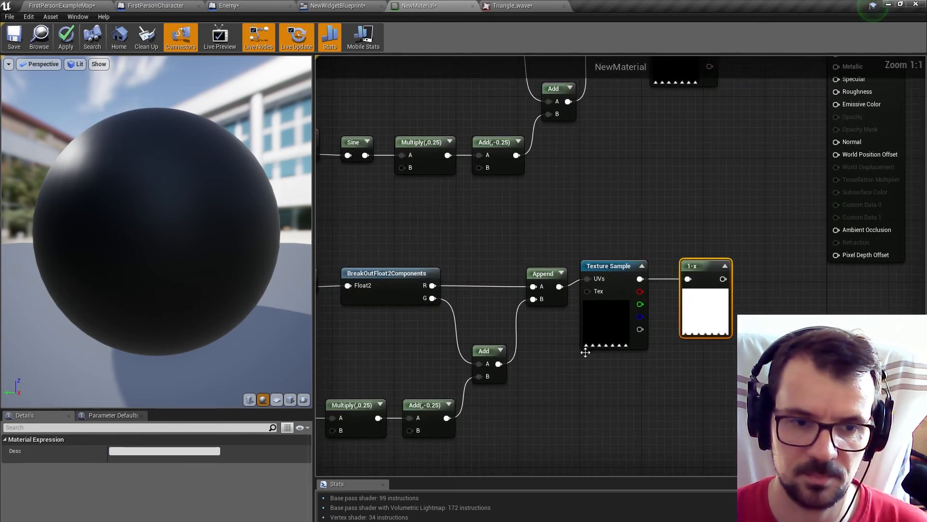
# Set Const B of the duplicated chain's Add node after Multiply to 0.25.
pyautogui.moveTo(592, 360); pyautogui.dragTo(705, 331, button='right')
pyautogui.click(539, 386)
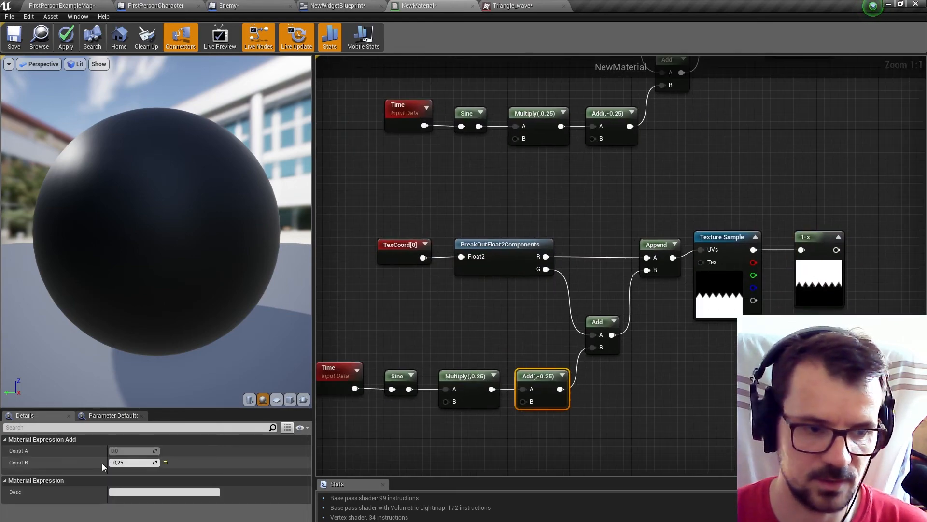
pyautogui.click(129, 462)
pyautogui.write('0.25')
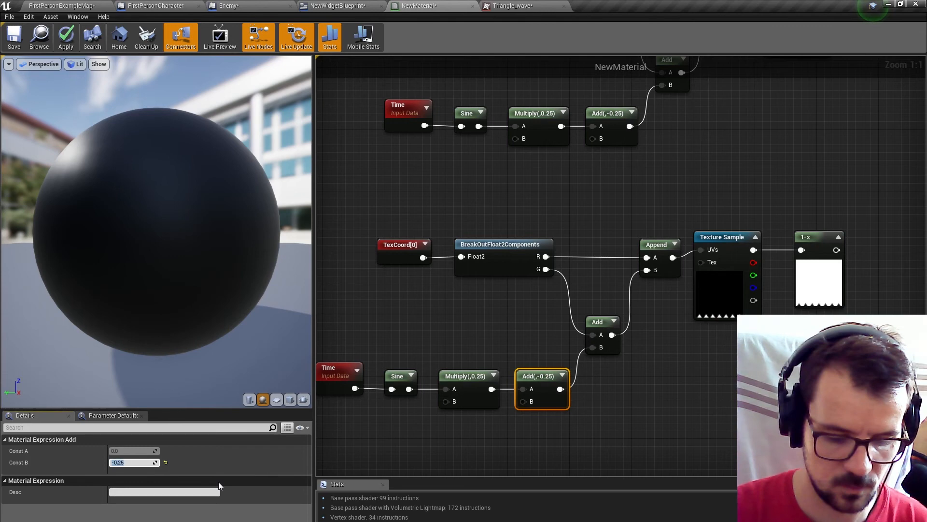
pyautogui.press('Return')
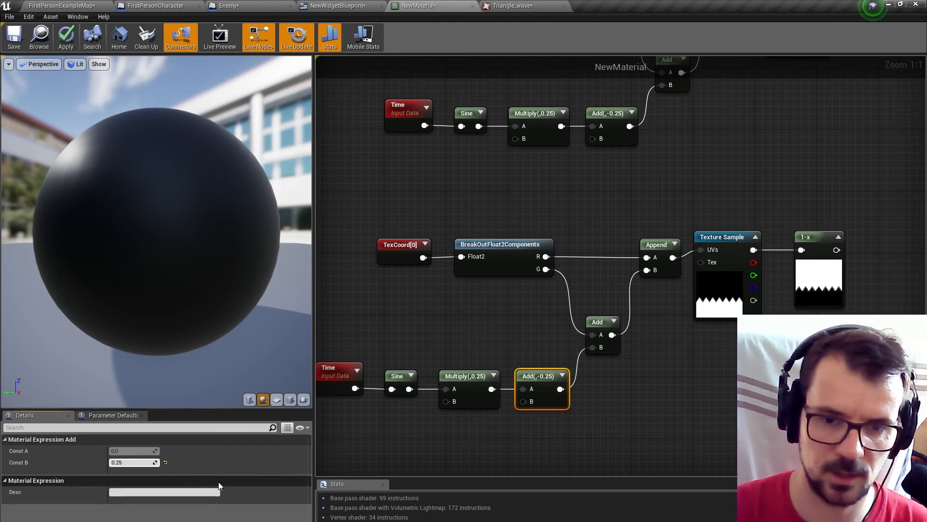
# Move the NewMaterial result node farther from the Texture Sample nodes to make room between them.
pyautogui.scroll(-1, 814, 198)
pyautogui.moveTo(814, 198); pyautogui.dragTo(547, 297, button='right')
pyautogui.moveTo(685, 136); pyautogui.dragTo(814, 136)
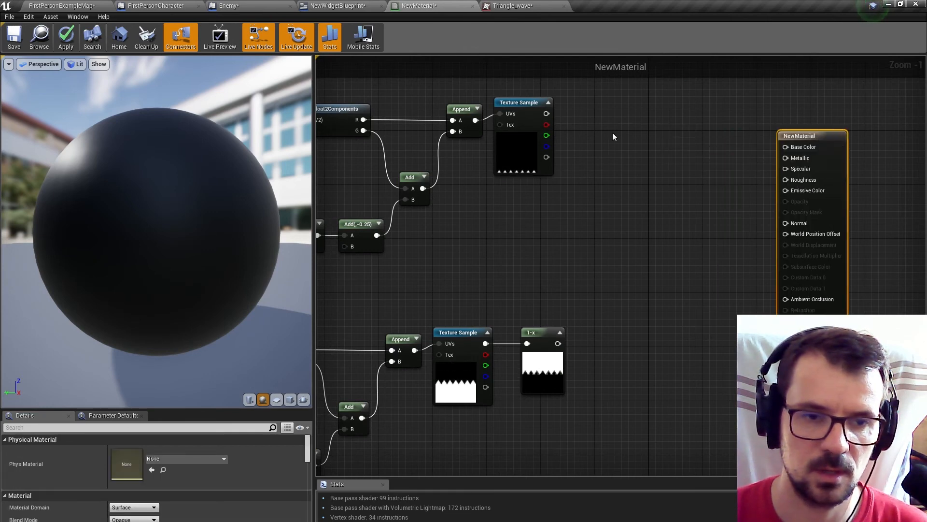
# Create an Add node combining the original Texture Sample's RGB output as A with the 1-x output as B.
pyautogui.moveTo(547, 114); pyautogui.dragTo(620, 196)
pyautogui.write('ad')
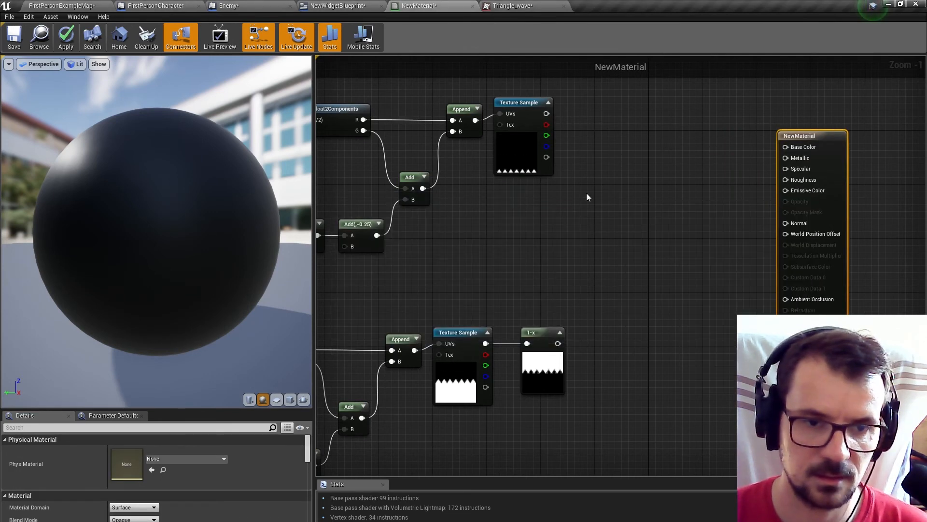
pyautogui.moveTo(546, 114); pyautogui.dragTo(636, 216)
pyautogui.write('add')
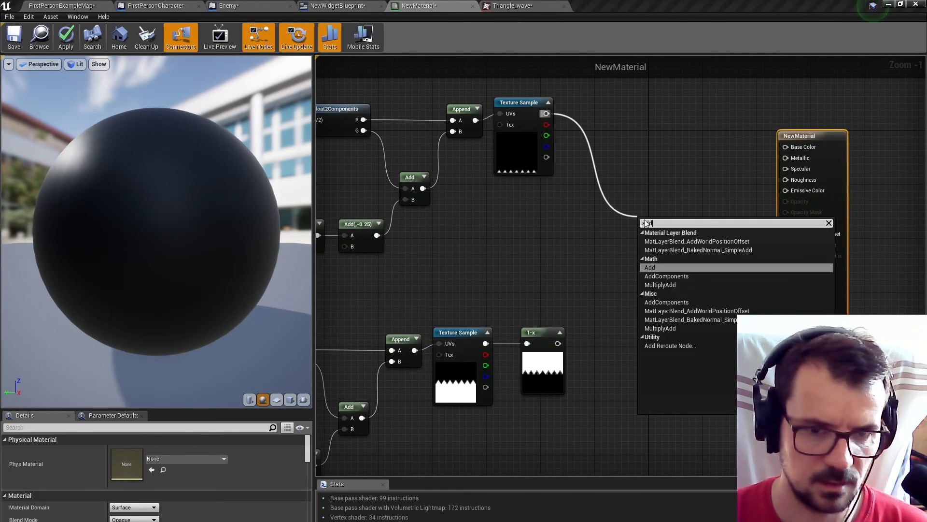
pyautogui.click(650, 268)
pyautogui.moveTo(558, 344); pyautogui.dragTo(646, 245)
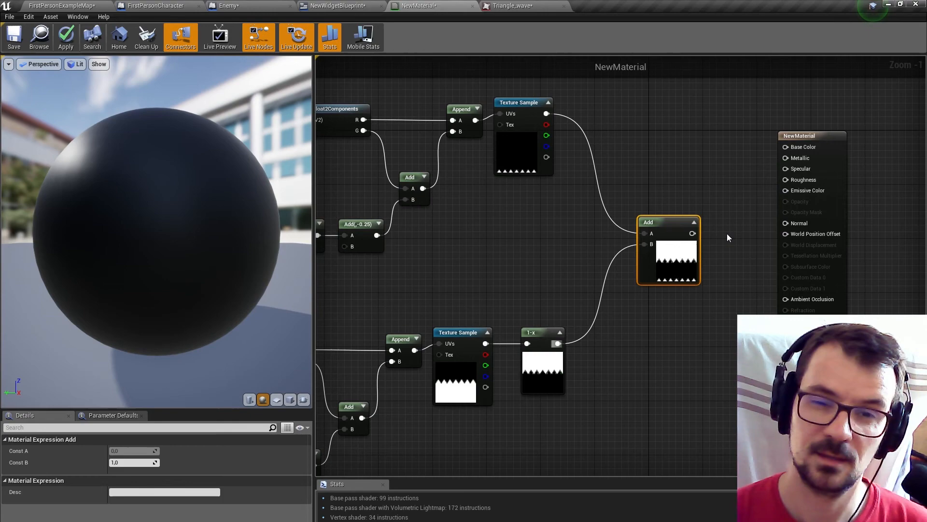
pyautogui.scroll(-5, 726, 234)
pyautogui.scroll(6, 673, 289)
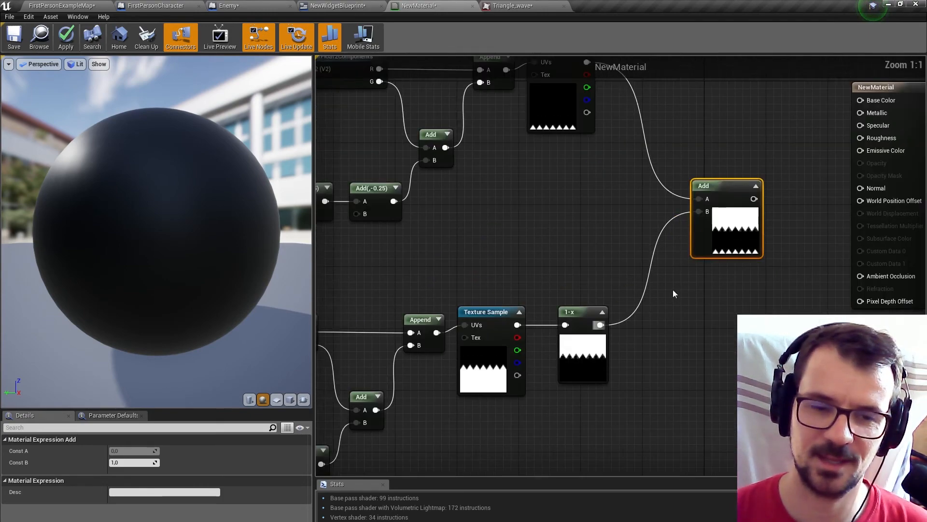
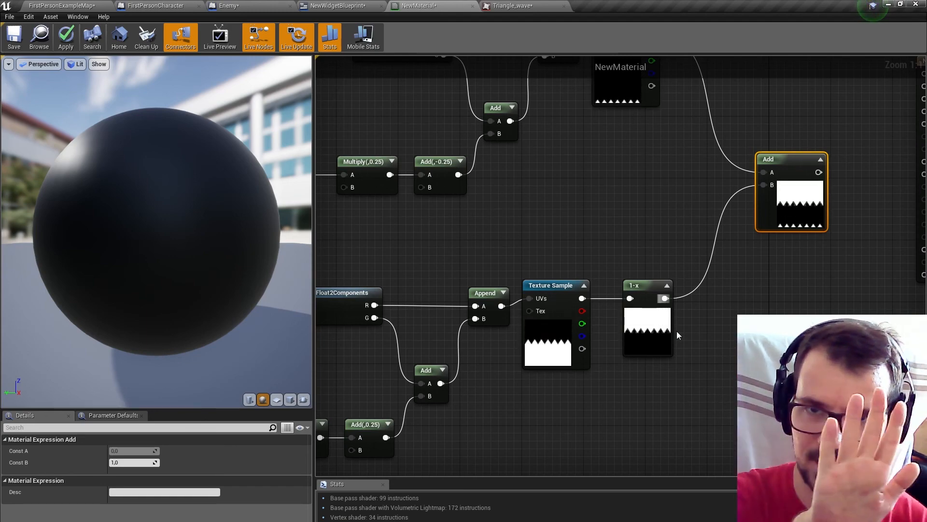
# Move the duplicated chain's Time node farther from Sine and create an Add node taking Time as input A.
pyautogui.scroll(-3, 676, 331)
pyautogui.moveTo(608, 290); pyautogui.dragTo(572, 295, button='right')
pyautogui.scroll(3, 572, 295)
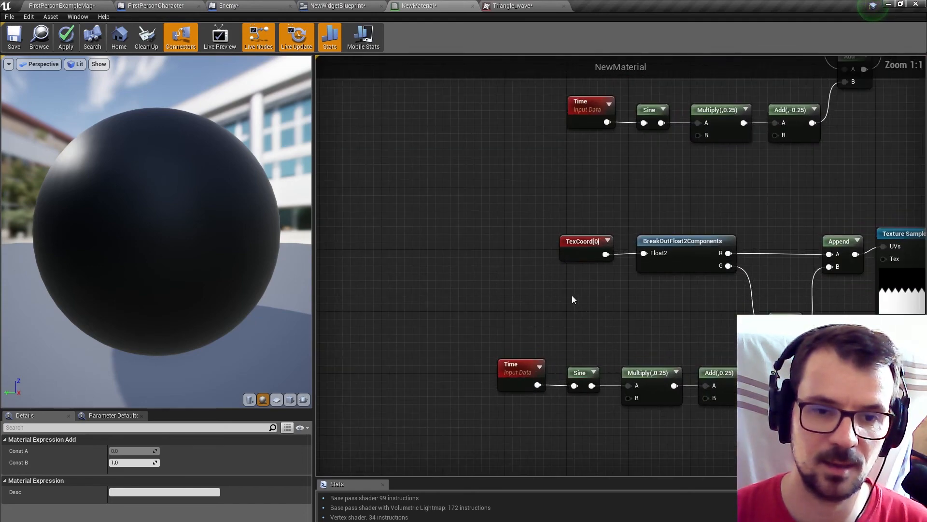
pyautogui.click(513, 370)
pyautogui.moveTo(513, 370); pyautogui.dragTo(527, 296, button='right')
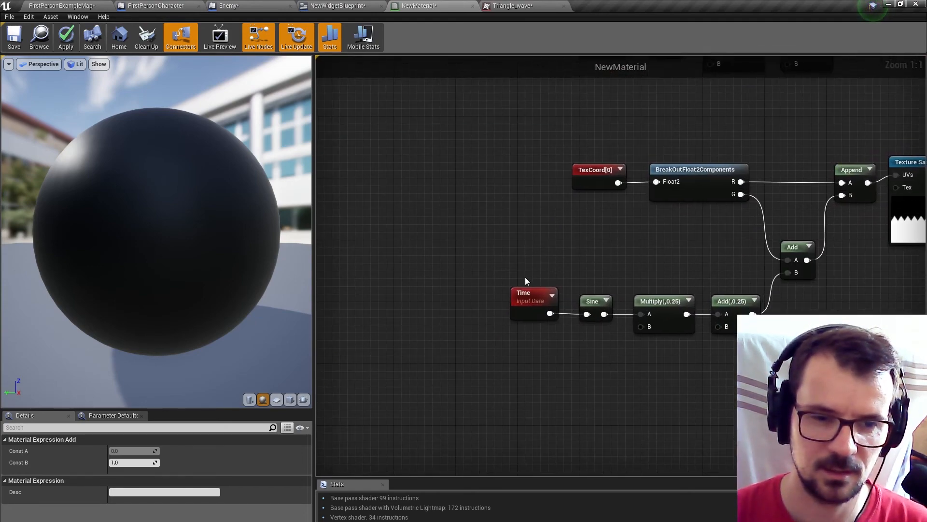
pyautogui.moveTo(530, 305); pyautogui.dragTo(422, 339)
pyautogui.write('add')
pyautogui.click(444, 390)
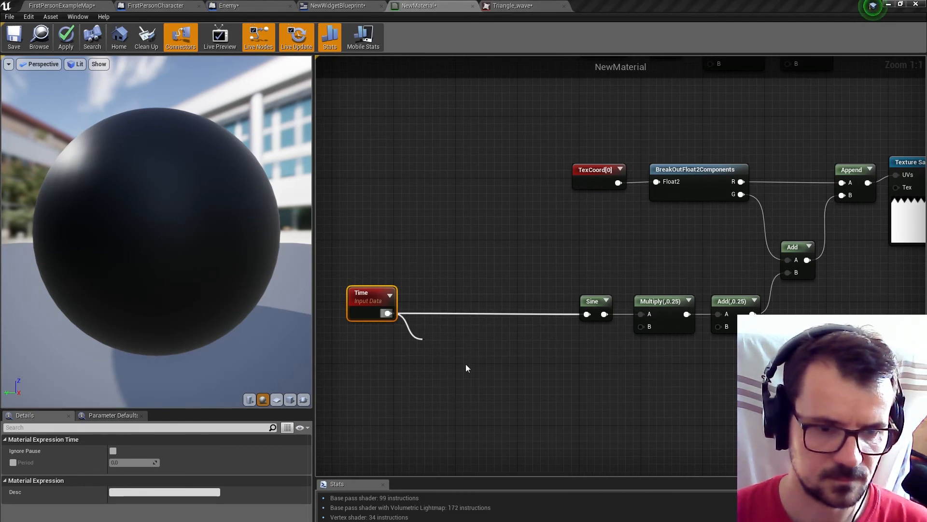
pyautogui.moveTo(461, 360); pyautogui.dragTo(510, 369)
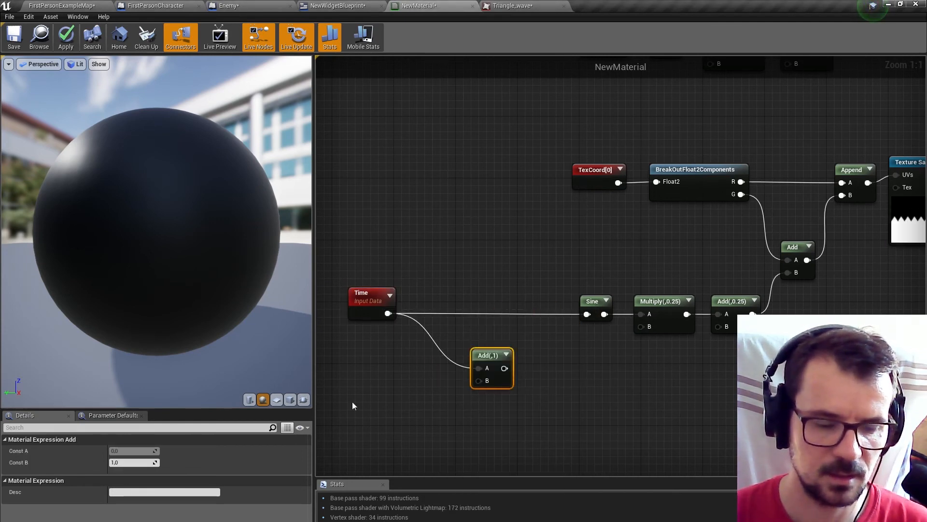
# Add a Pi function node below the duplicated chain's Time node.
pyautogui.moveTo(352, 405); pyautogui.dragTo(456, 345, button='right')
pyautogui.rightClick(456, 346)
pyautogui.write('pi')
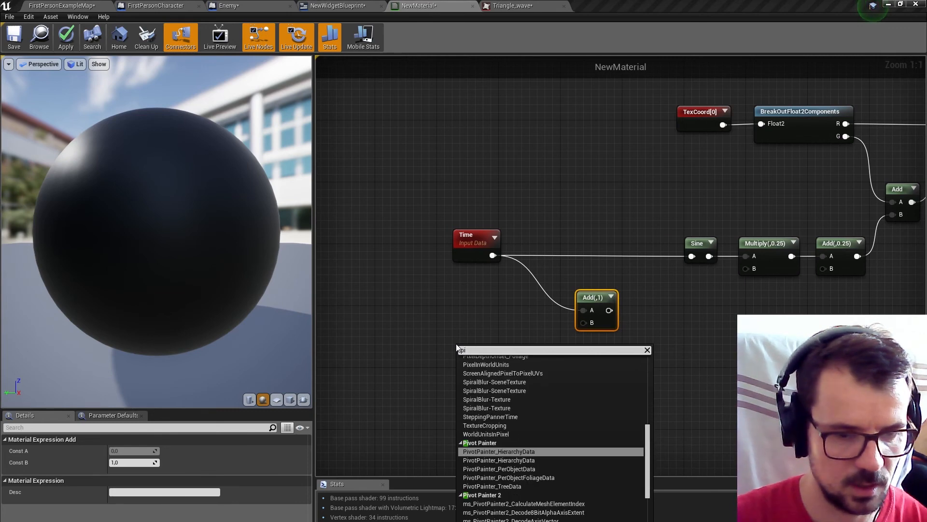
pyautogui.scroll(3, 565, 431)
pyautogui.click(480, 479)
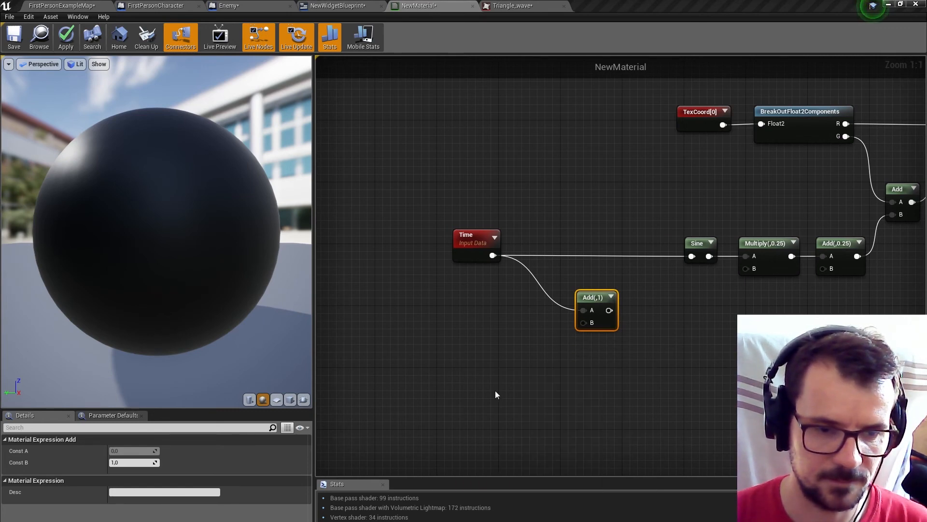
# Create a Divide node with divisor 2 fed by Pi's result, and wire the time-offset Add output into the duplicated chain's Sine.
pyautogui.moveTo(498, 362)
pyautogui.mouseDown()
pyautogui.moveTo(439, 364)
pyautogui.moveTo(501, 378)
pyautogui.mouseUp()
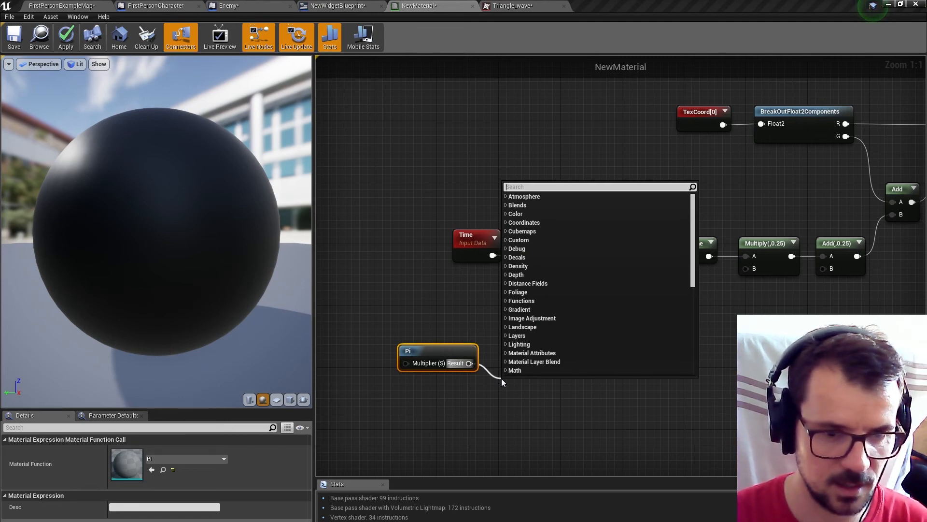
pyautogui.write('/')
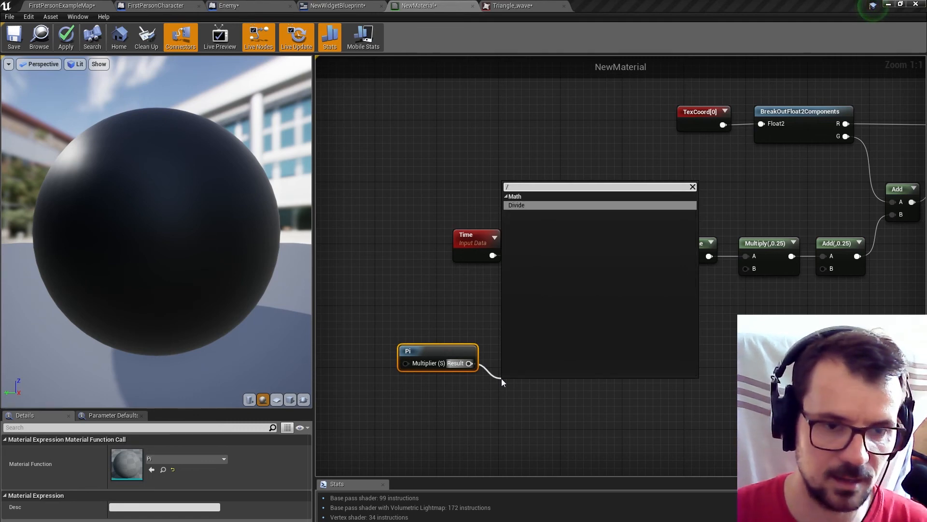
pyautogui.click(522, 204)
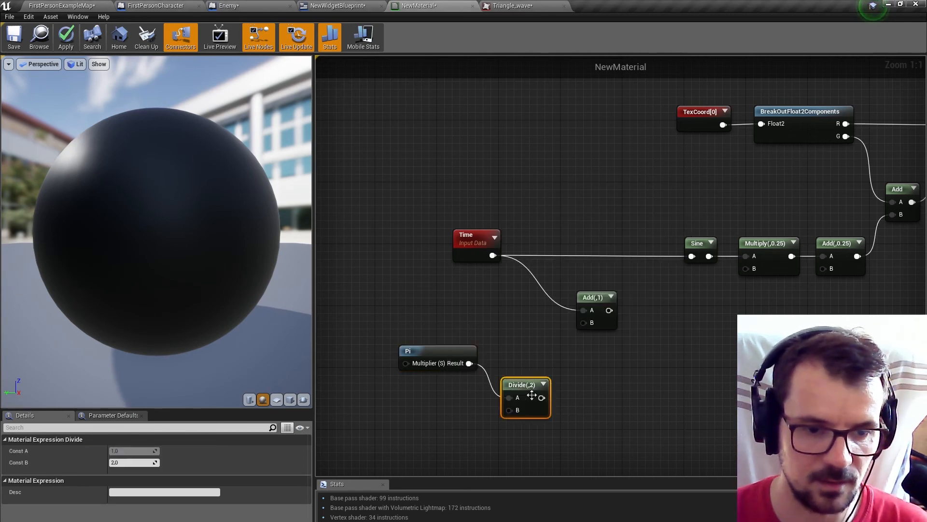
pyautogui.moveTo(603, 310); pyautogui.dragTo(679, 269)
# Move the NewMaterial result node farther away and create a Multiply node fed by the Add node combining both textures.
pyautogui.scroll(-4, 705, 326)
pyautogui.moveTo(705, 326); pyautogui.dragTo(390, 360, button='right')
pyautogui.scroll(4, 675, 207)
pyautogui.moveTo(672, 207); pyautogui.dragTo(581, 234, button='right')
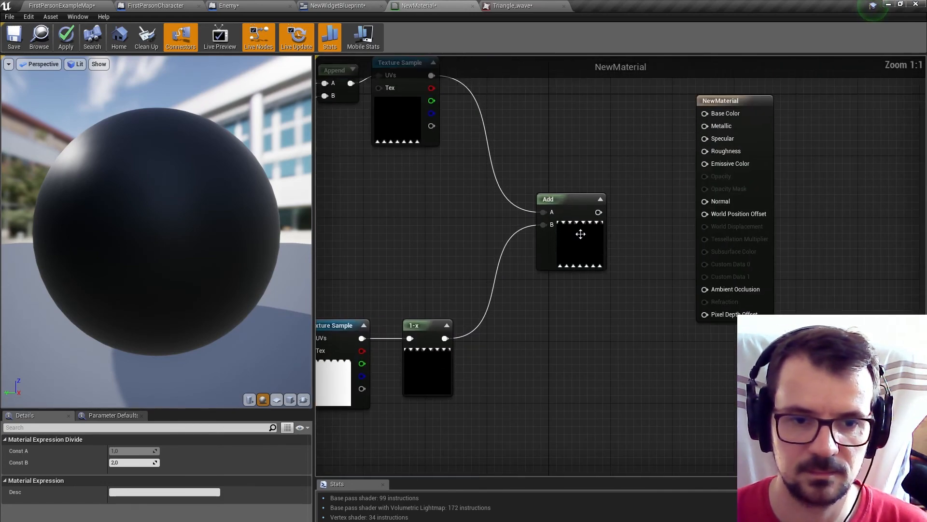
pyautogui.moveTo(732, 98); pyautogui.dragTo(663, 148, button='right')
pyautogui.moveTo(664, 147); pyautogui.dragTo(840, 162)
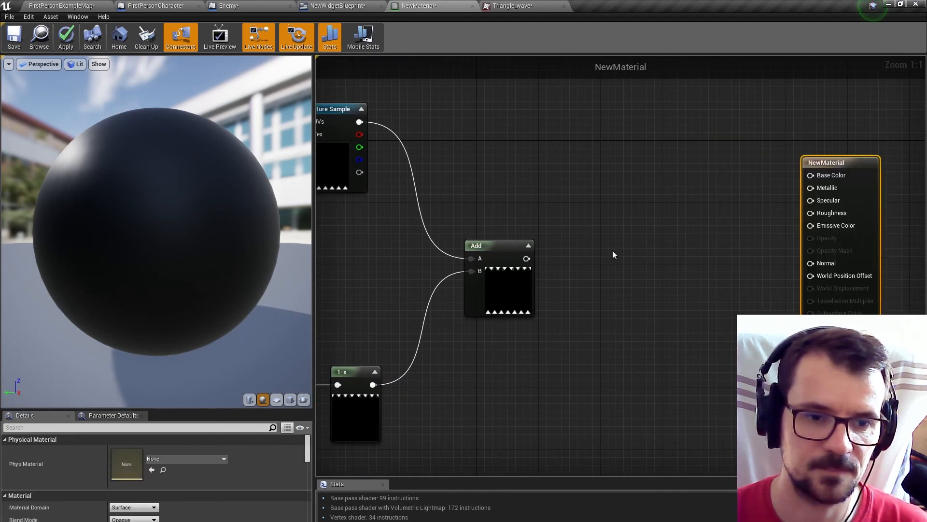
pyautogui.moveTo(526, 259); pyautogui.dragTo(660, 234)
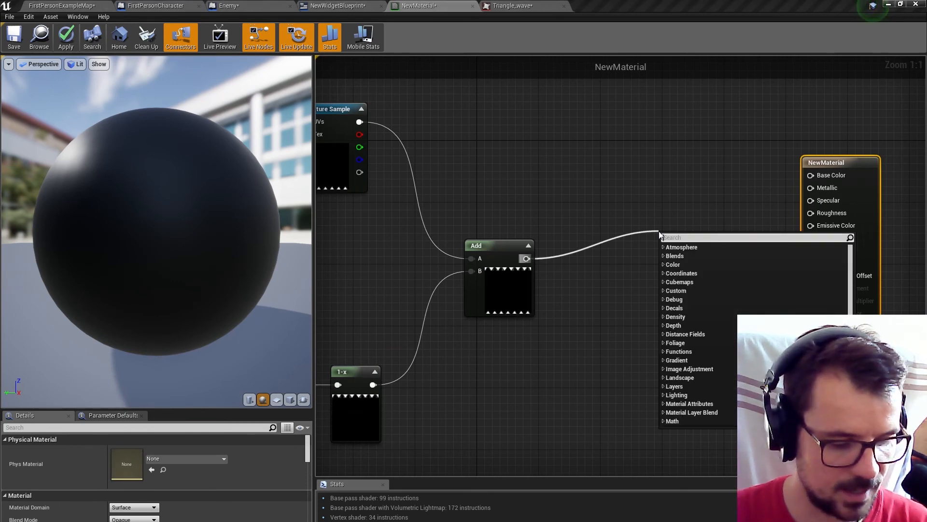
pyautogui.write('1-x')
pyautogui.click(693, 257)
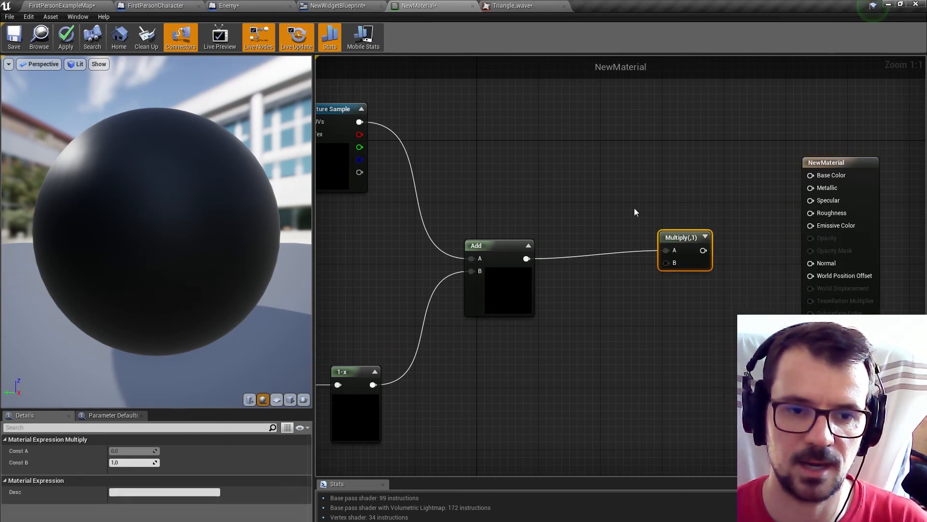
# Create a Constant3Vector near the Multiply node and convert it to a parameter named Color.
pyautogui.press('3')
pyautogui.click(586, 124)
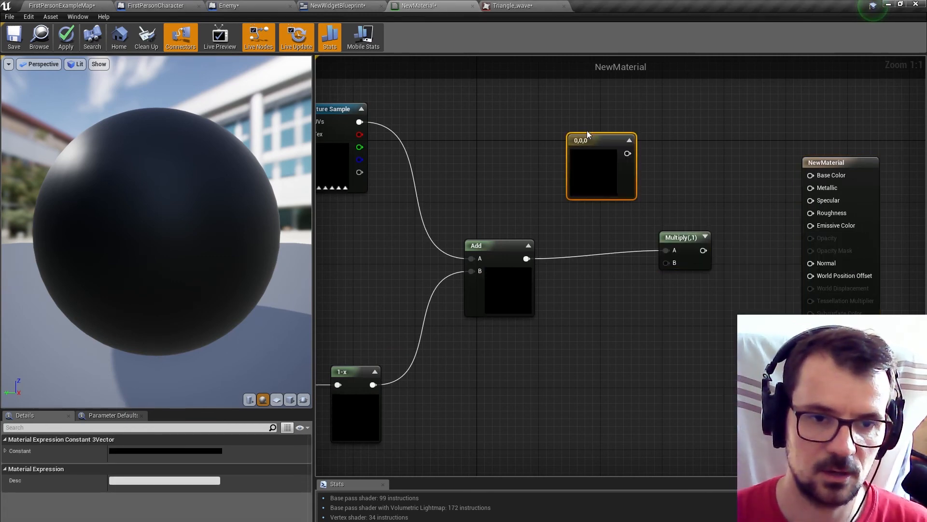
pyautogui.rightClick(585, 136)
pyautogui.click(597, 141)
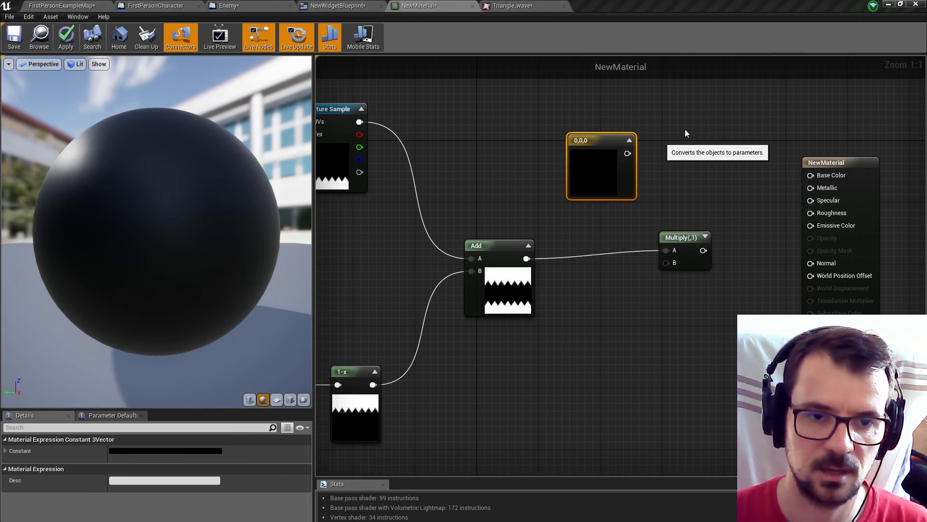
pyautogui.write('Color')
pyautogui.press('Return')
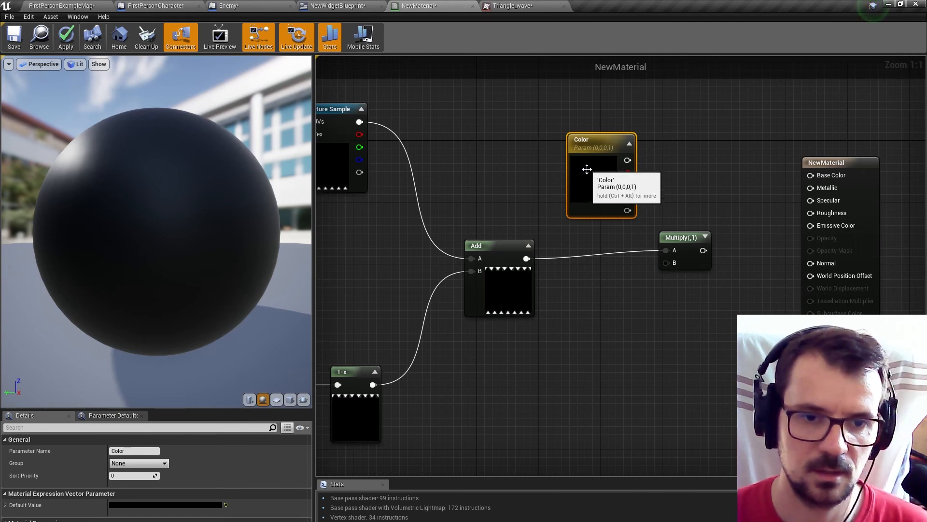
# Set the Color parameter's default to bright blue (0, 0.322, 1) and route it through Multiply's B input into Base Color.
pyautogui.doubleClick(586, 163)
pyautogui.moveTo(594, 240); pyautogui.dragTo(604, 212)
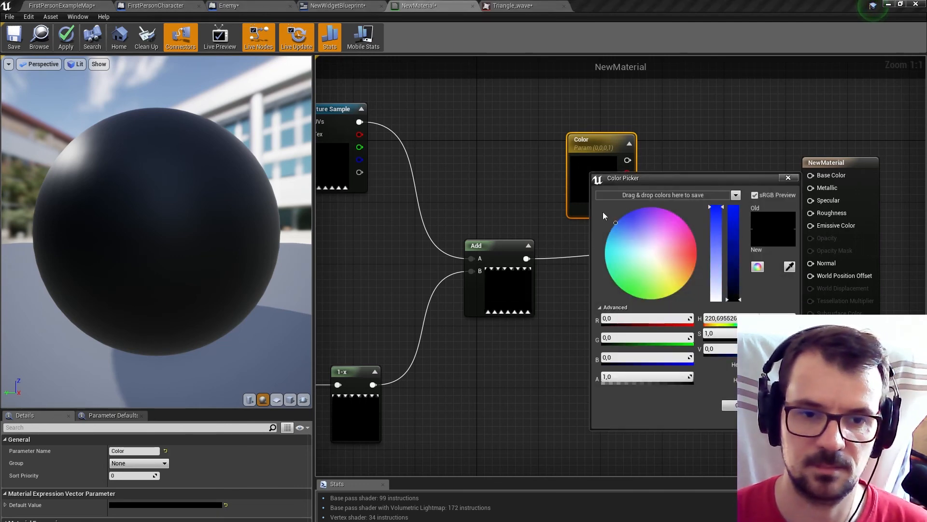
pyautogui.moveTo(733, 215); pyautogui.dragTo(733, 189)
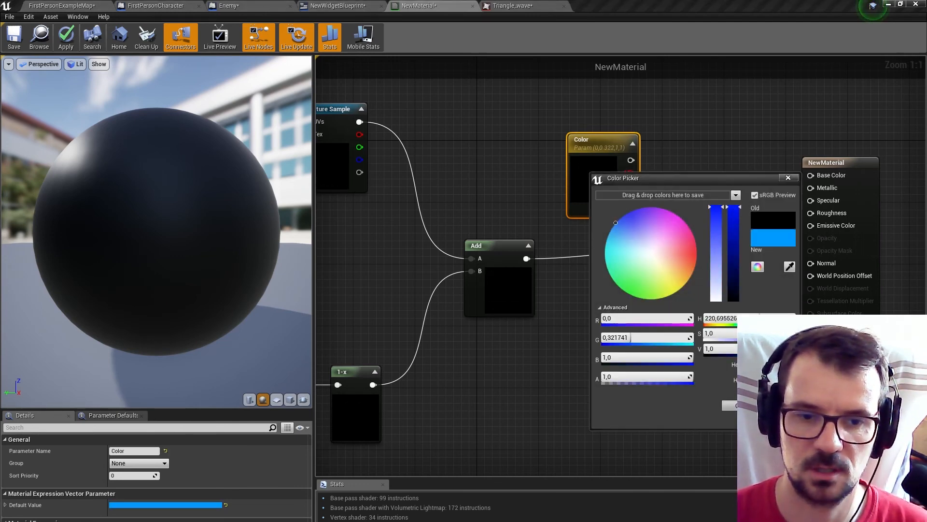
pyautogui.click(739, 405)
pyautogui.moveTo(630, 159); pyautogui.dragTo(811, 175)
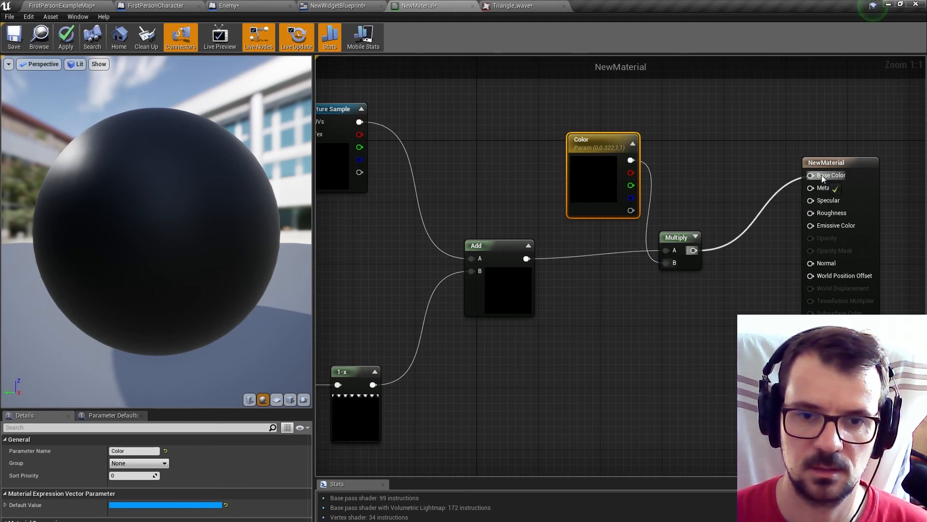
# Apply and save the material, and switch its preview mesh to a cube.
pyautogui.click(66, 38)
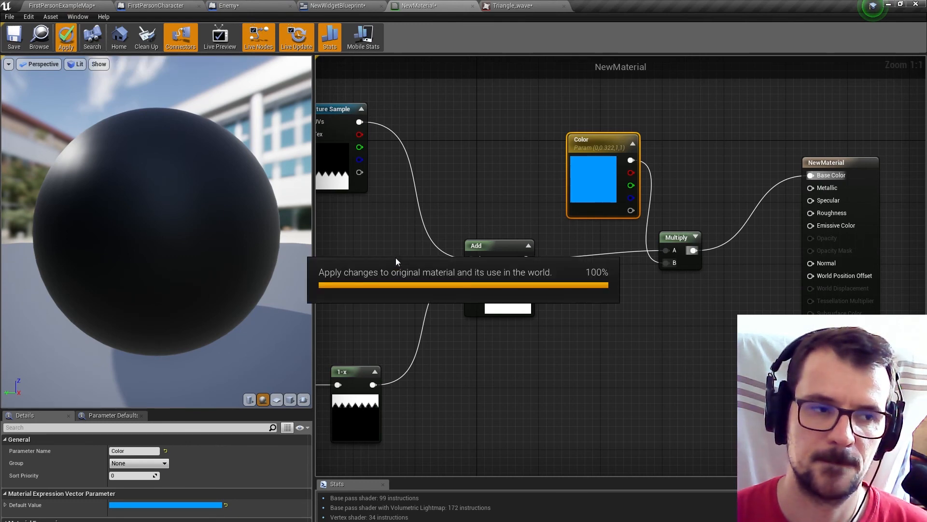
pyautogui.click(8, 37)
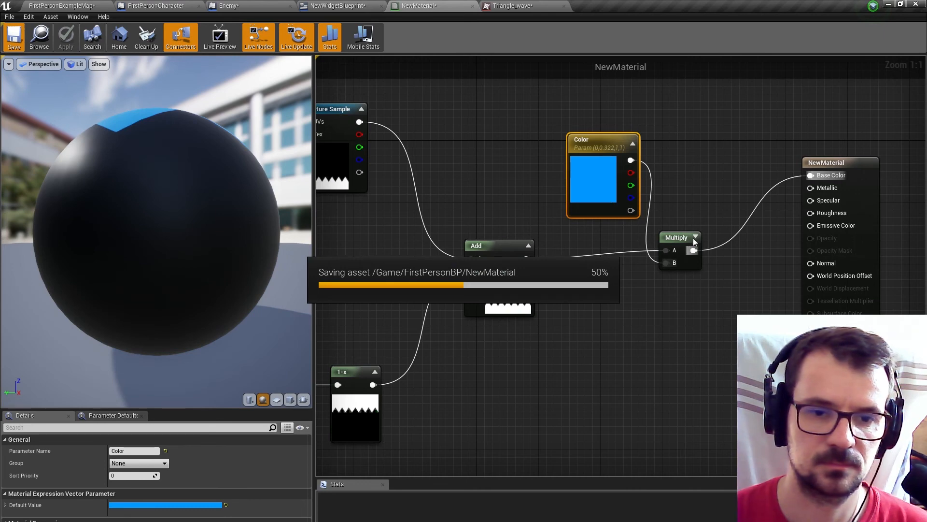
pyautogui.click(290, 400)
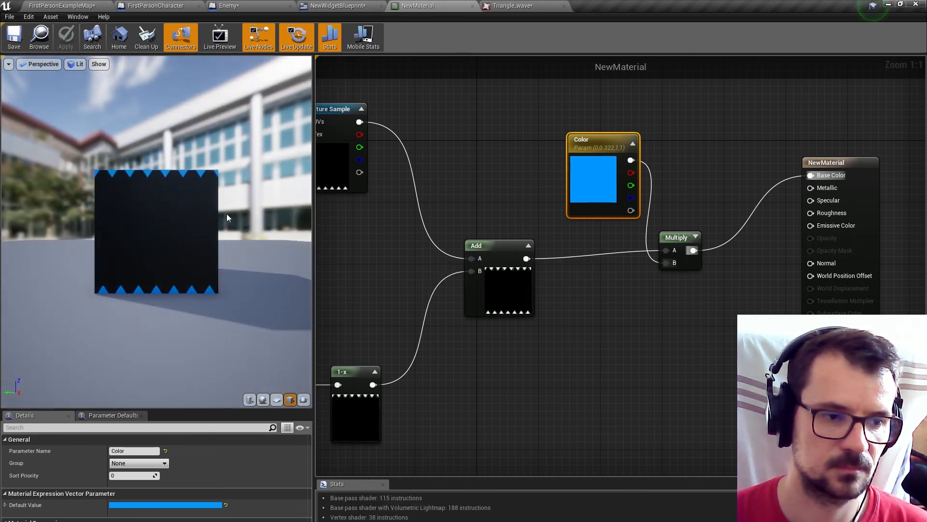
# In the Enemy blueprint's Construction Script, add a Create Dynamic Material Instance node targeting the Cube component.
pyautogui.click(62, 6)
pyautogui.click(228, 5)
pyautogui.click(225, 71)
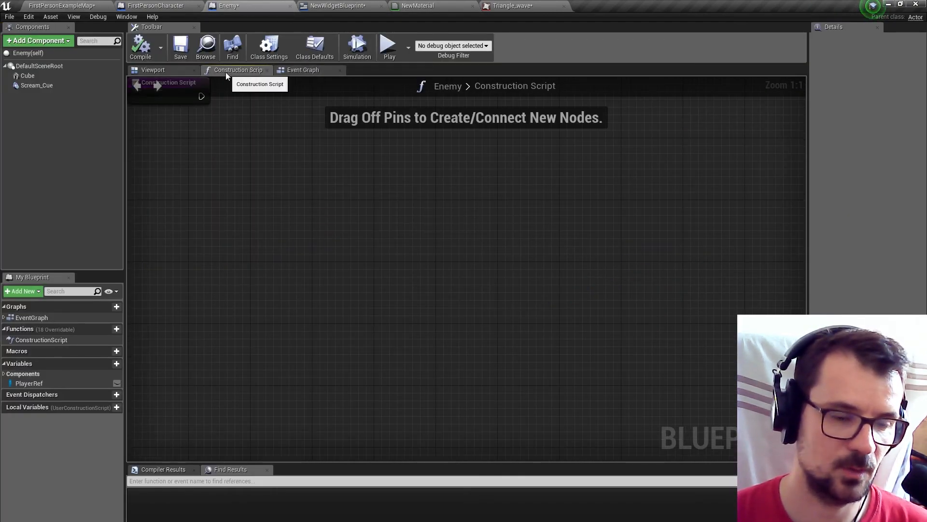
pyautogui.moveTo(27, 75); pyautogui.dragTo(376, 261)
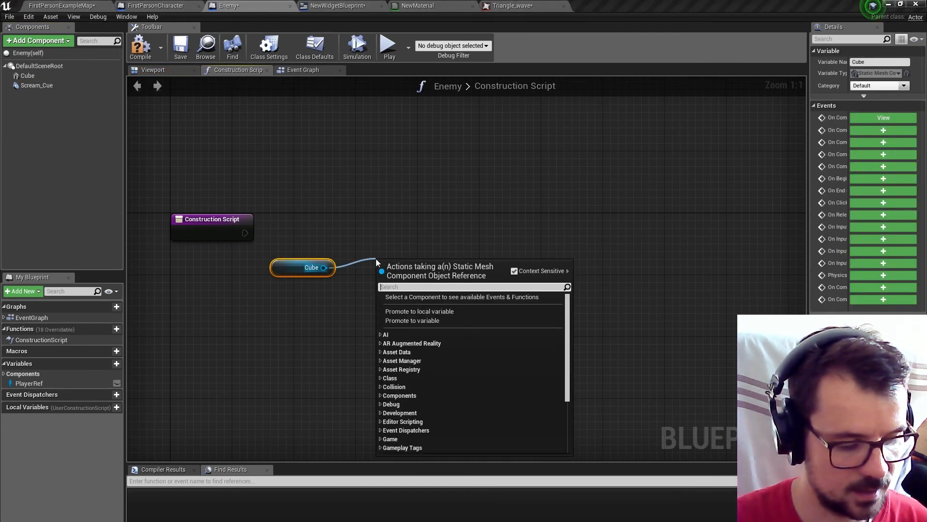
pyautogui.write('dyn')
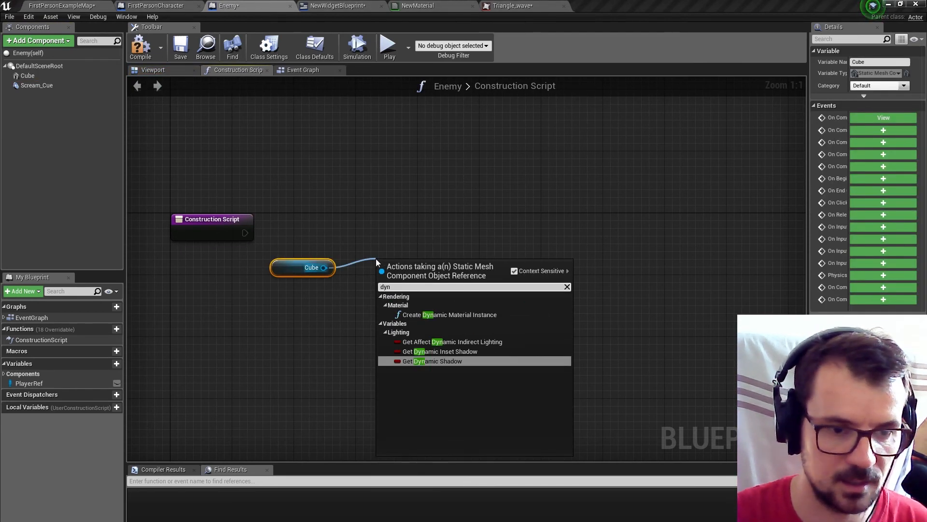
pyautogui.click(439, 315)
# Assign NewMaterial as the Source Material of the Create Dynamic Material Instance node.
pyautogui.click(54, 5)
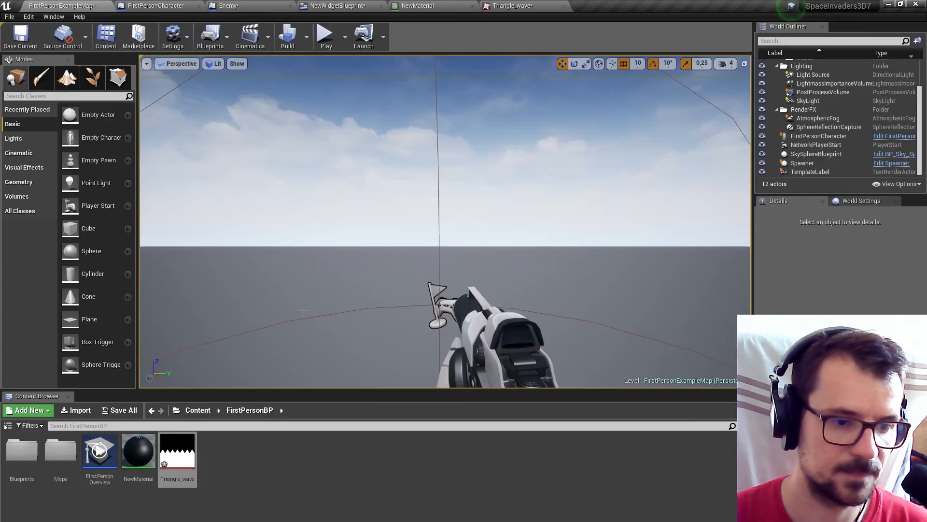
pyautogui.click(138, 451)
pyautogui.click(156, 5)
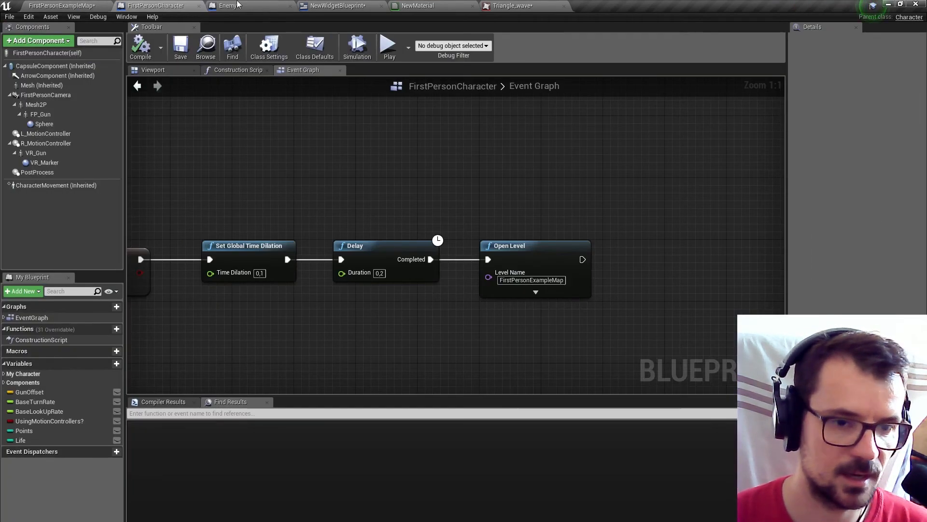
pyautogui.click(259, 5)
pyautogui.click(442, 336)
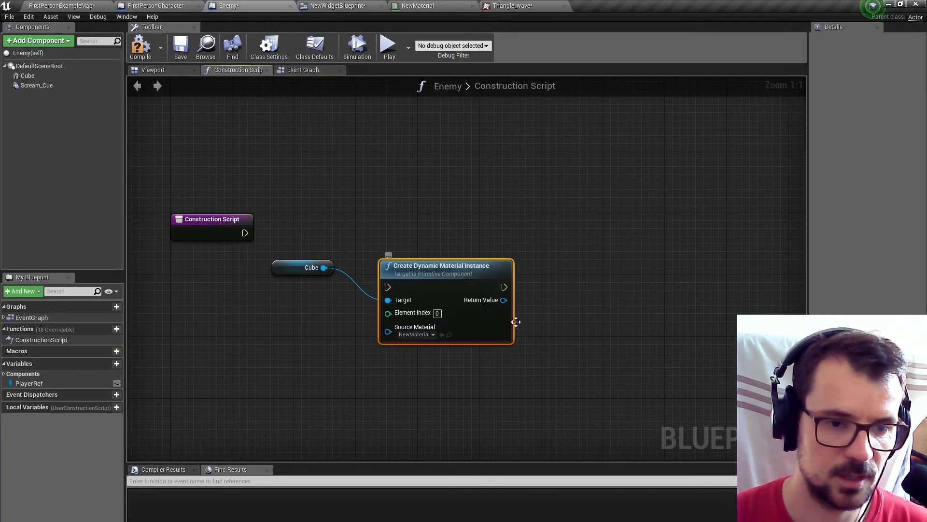
# Add a Set Vector Parameter Value node from the dynamic material's Return Value, with Parameter Name Color.
pyautogui.moveTo(505, 300); pyautogui.dragTo(563, 312)
pyautogui.write('se')
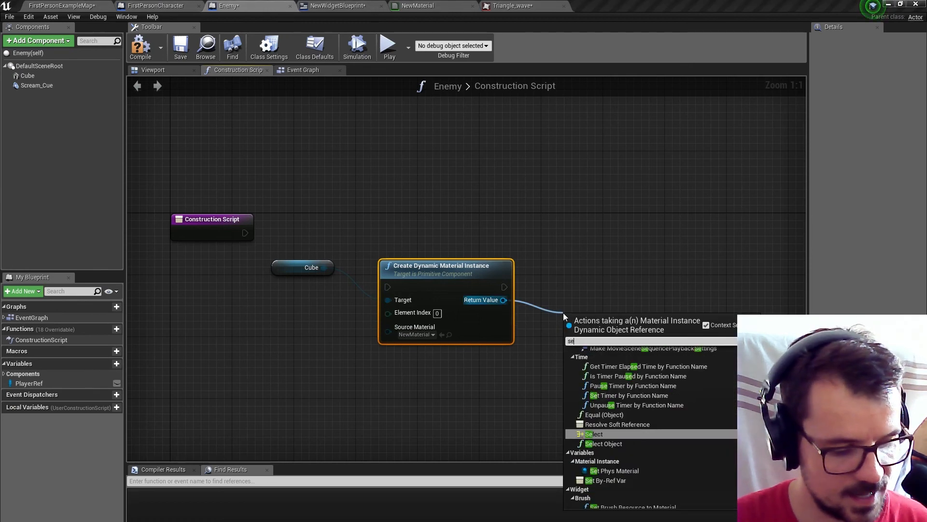
pyautogui.write('tv')
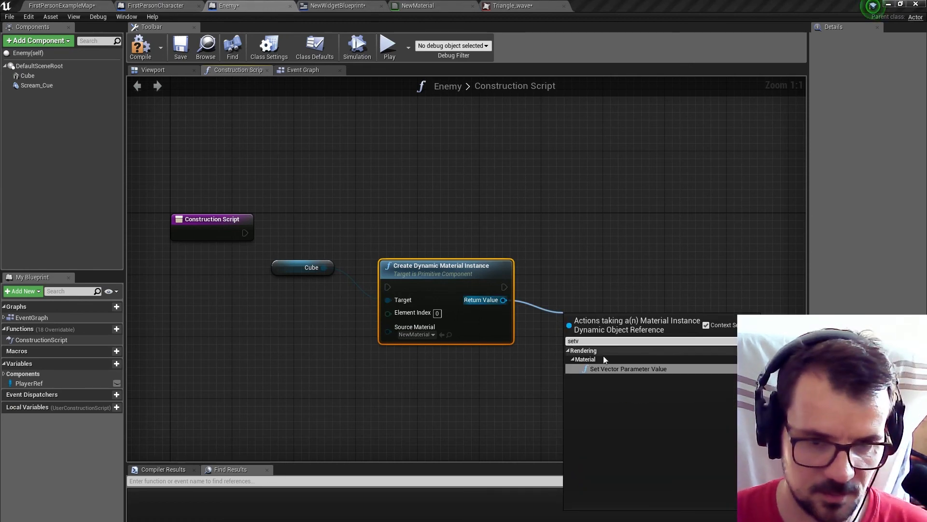
pyautogui.click(617, 368)
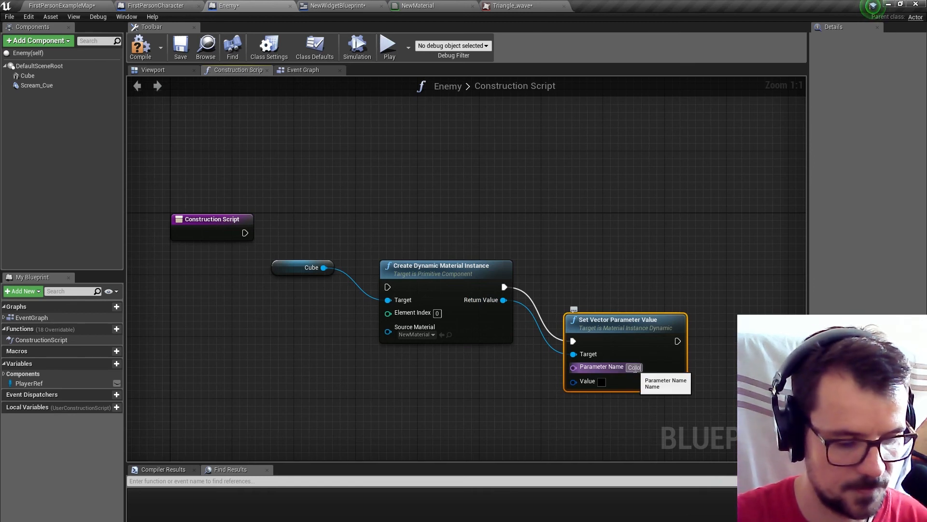
# Connect the Construction Script execution to Create Dynamic Material Instance and align the nodes in a row.
pyautogui.moveTo(240, 235); pyautogui.dragTo(302, 252)
pyautogui.moveTo(386, 284); pyautogui.dragTo(387, 285)
pyautogui.moveTo(608, 332); pyautogui.dragTo(599, 278)
pyautogui.moveTo(245, 228); pyautogui.dragTo(213, 273)
pyautogui.moveTo(371, 220); pyautogui.dragTo(329, 156, button='right')
pyautogui.moveTo(537, 213); pyautogui.dragTo(599, 209)
pyautogui.click(604, 287)
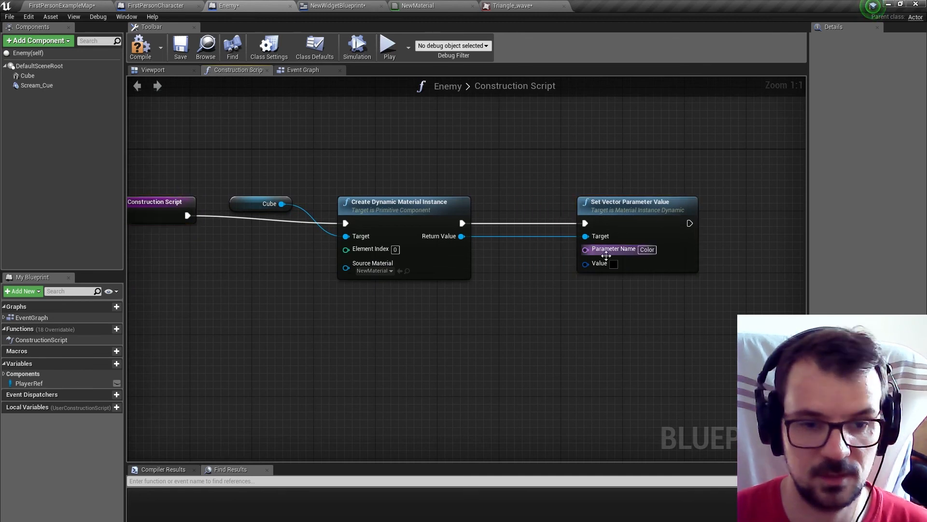
# Set the Value colour of the Set Vector Parameter Value node to orange.
pyautogui.click(614, 265)
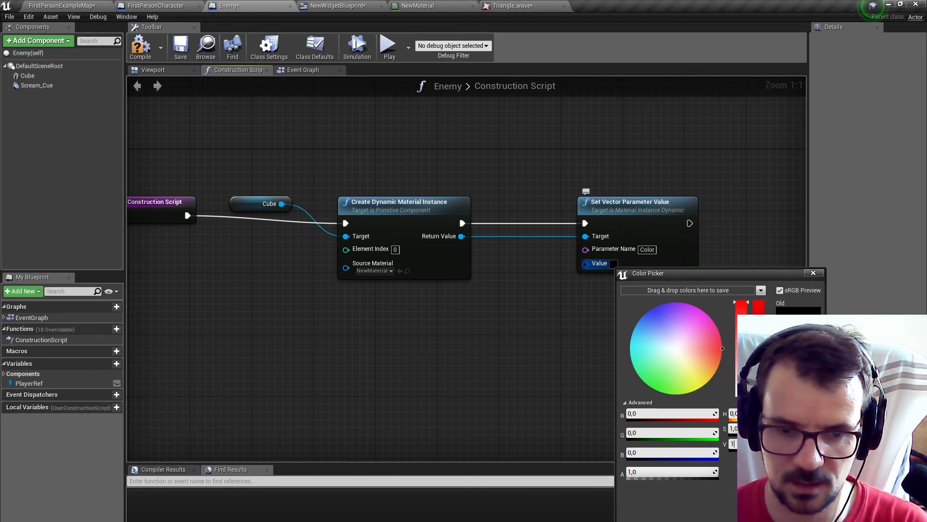
pyautogui.moveTo(723, 348); pyautogui.dragTo(773, 338)
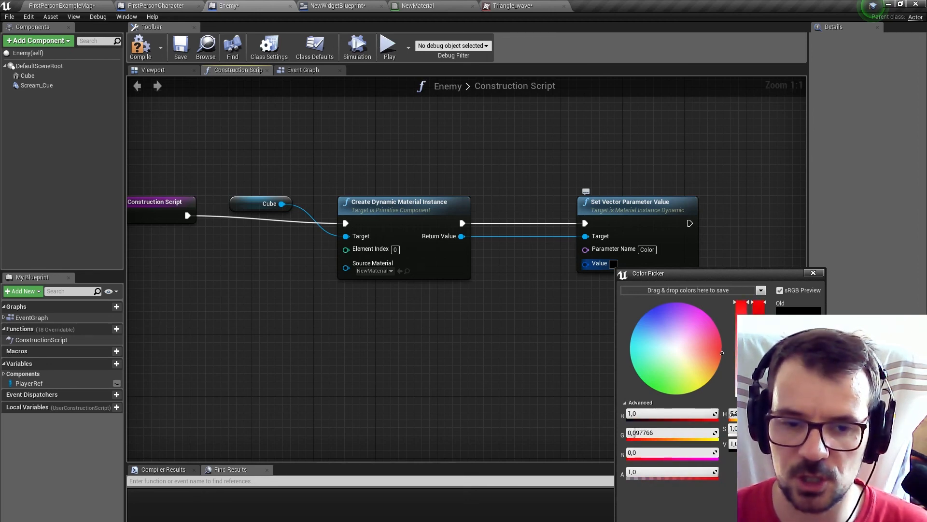
pyautogui.moveTo(714, 357); pyautogui.dragTo(773, 382)
pyautogui.click(559, 224)
# Add an HSV to RGB node feeding the Value of Set Vector Parameter Value, with S and V set to 1.
pyautogui.moveTo(585, 263); pyautogui.dragTo(537, 312)
pyautogui.write('hsv')
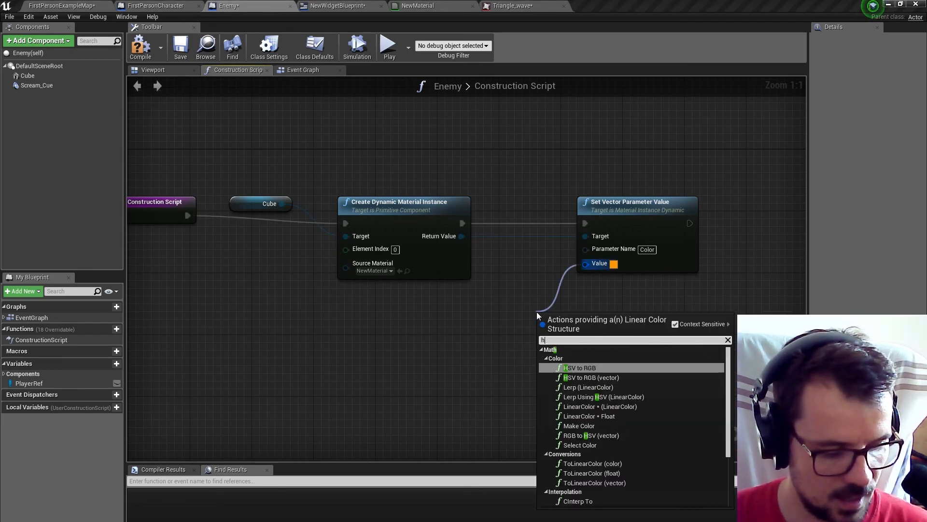
pyautogui.click(573, 368)
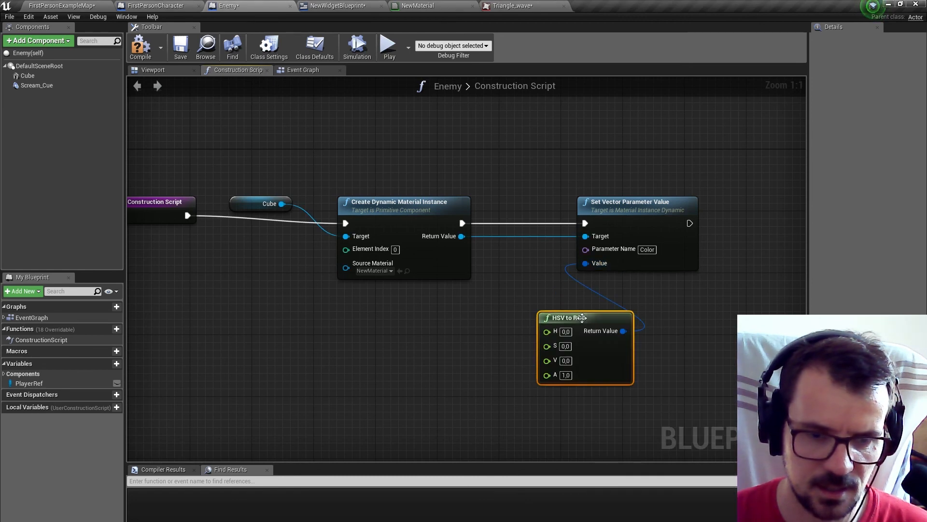
pyautogui.moveTo(577, 317); pyautogui.dragTo(506, 317)
pyautogui.click(498, 348)
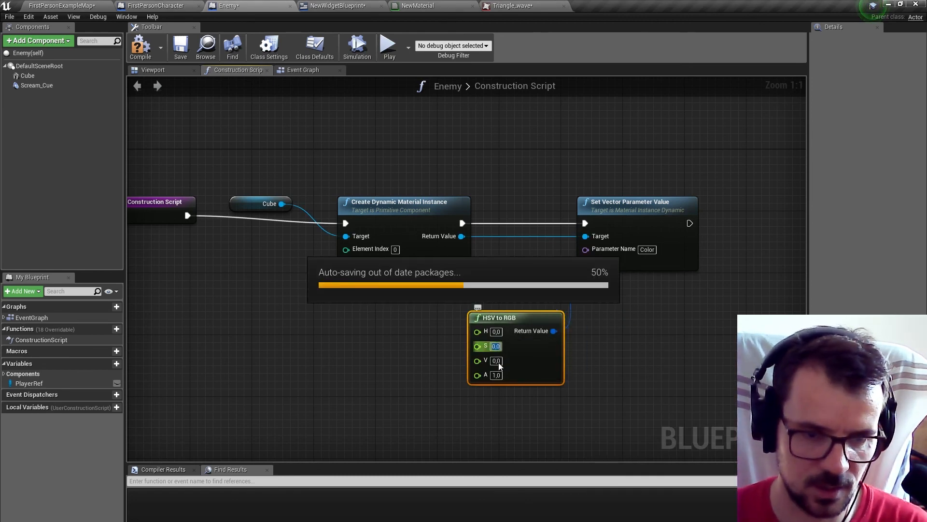
pyautogui.write('1')
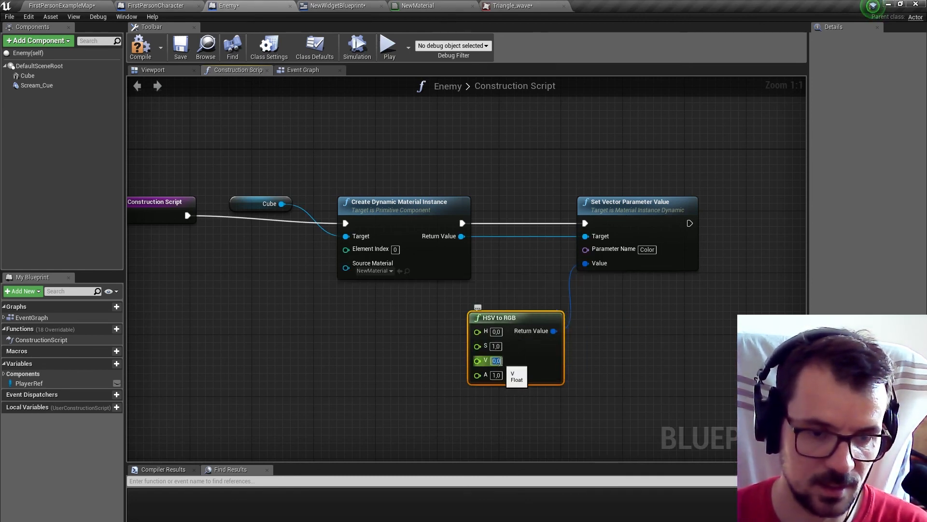
pyautogui.click(431, 370)
# Feed the H input of HSV to RGB from a new Random Float in Range node with Max 360.
pyautogui.moveTo(477, 332); pyautogui.dragTo(390, 333)
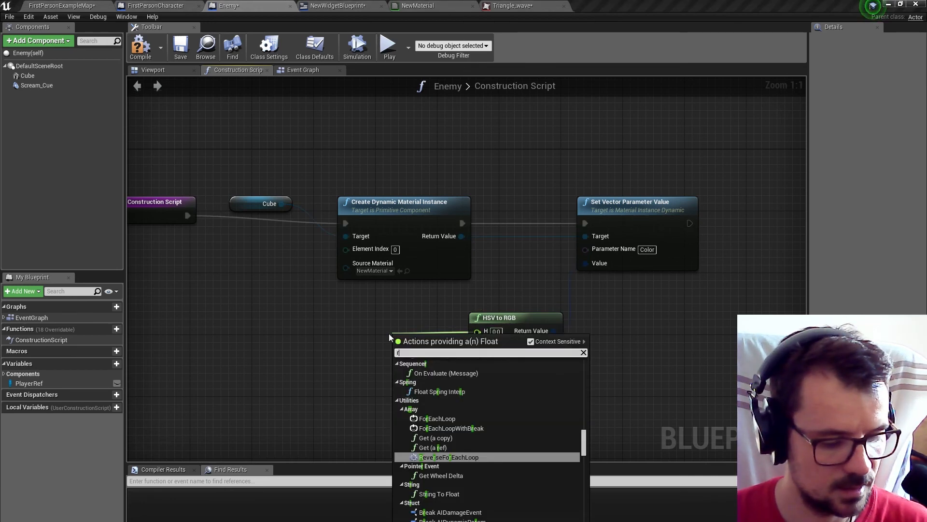
pyautogui.write('ran')
pyautogui.click(459, 447)
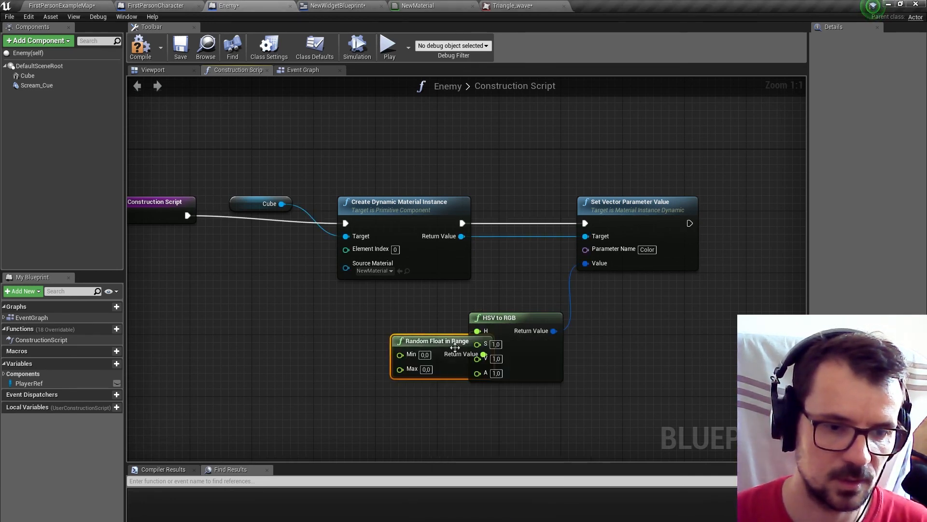
pyautogui.moveTo(381, 335); pyautogui.dragTo(373, 336)
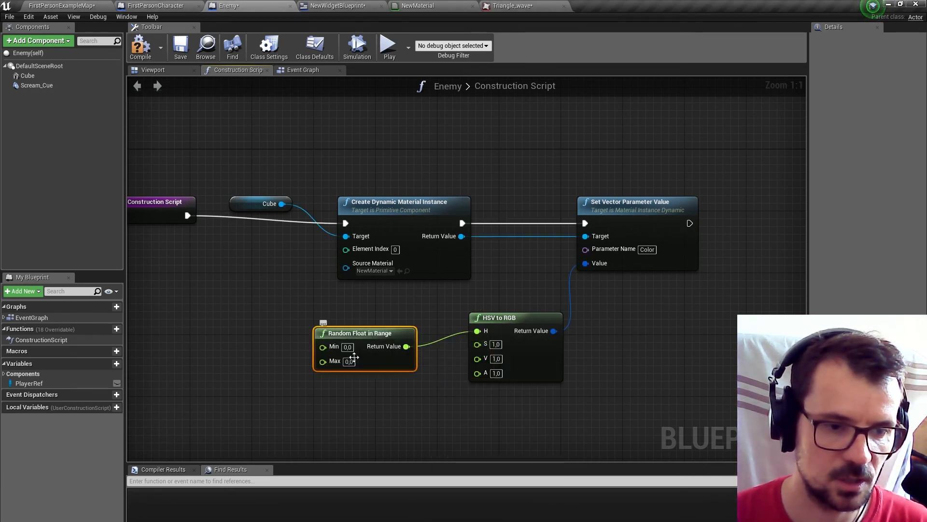
pyautogui.write('360')
pyautogui.click(466, 422)
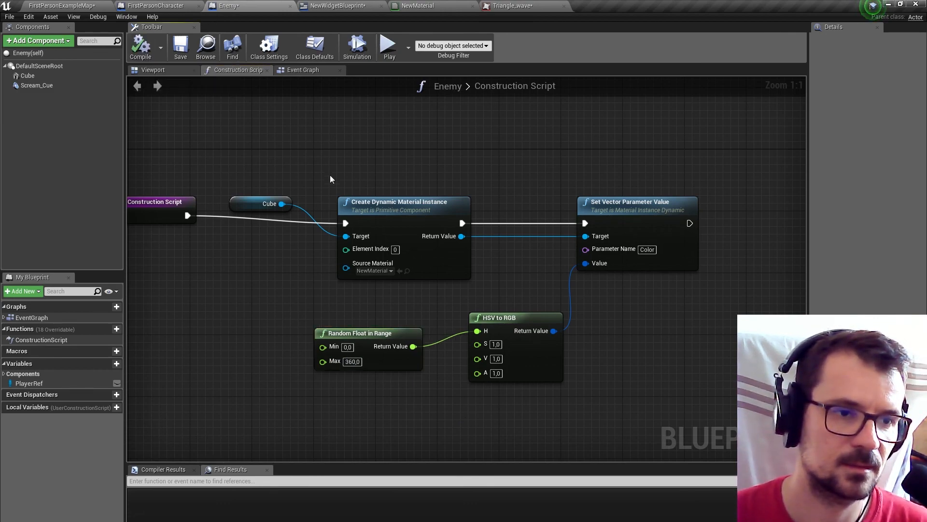
# Play FirstPersonExampleMap and shoot several enemies to check their random colours, then stop the game.
pyautogui.click(91, 5)
pyautogui.click(324, 35)
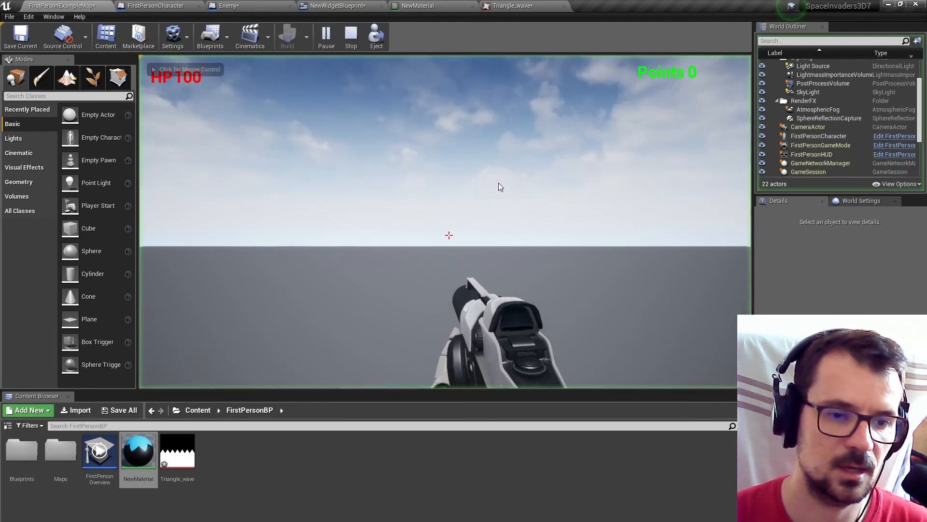
pyautogui.click(450, 235)
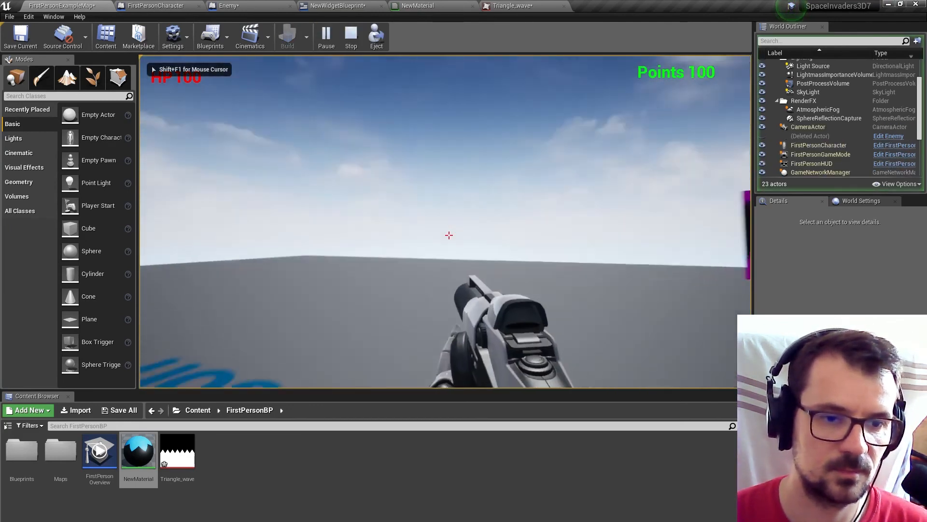
pyautogui.click(449, 235)
pyautogui.click(449, 235)
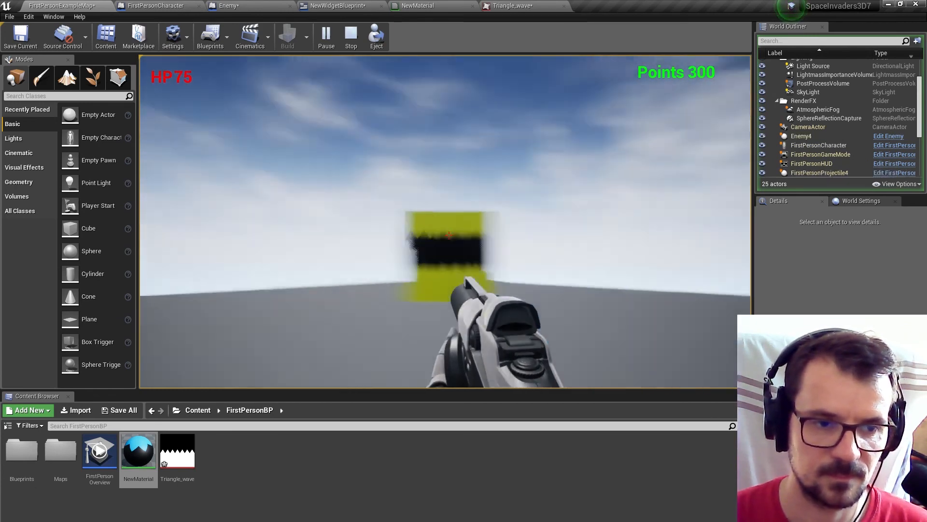
pyautogui.click(450, 235)
pyautogui.click(449, 235)
pyautogui.click(449, 235)
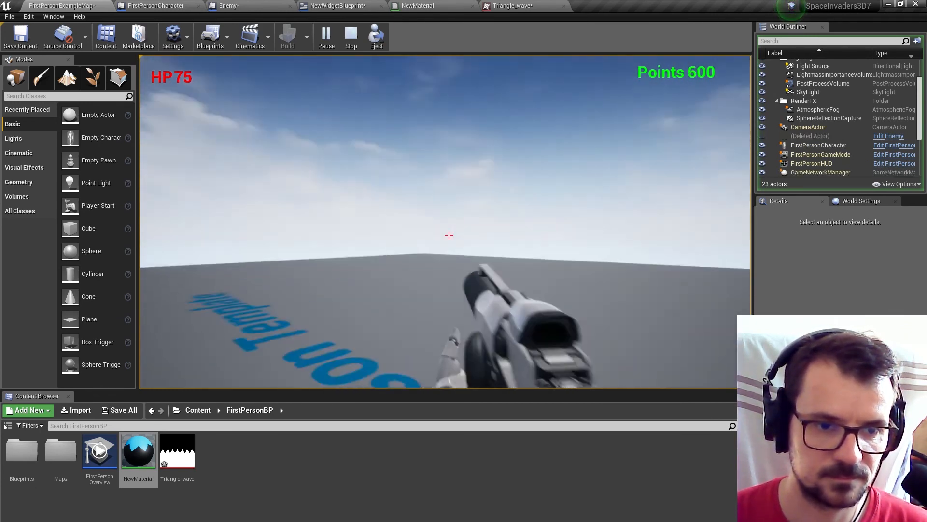
pyautogui.click(449, 235)
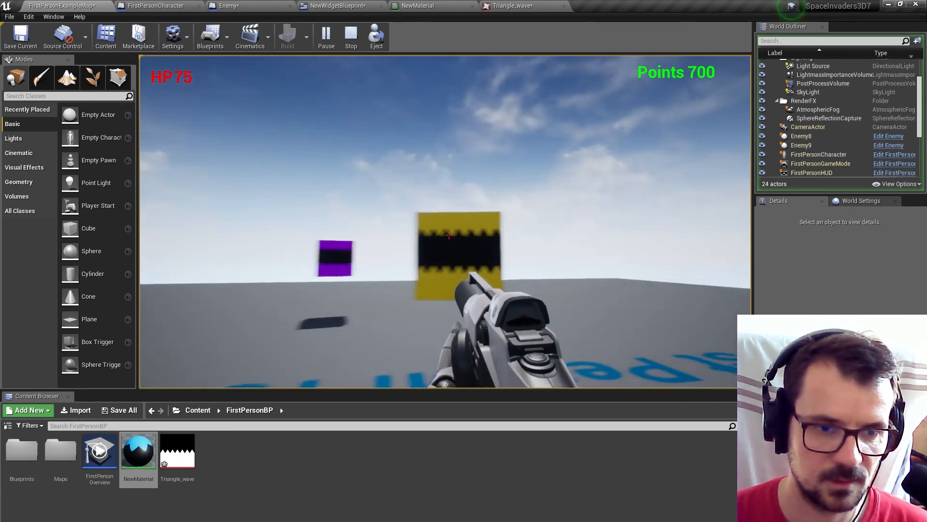
pyautogui.click(449, 235)
pyautogui.click(449, 235)
pyautogui.click(449, 235)
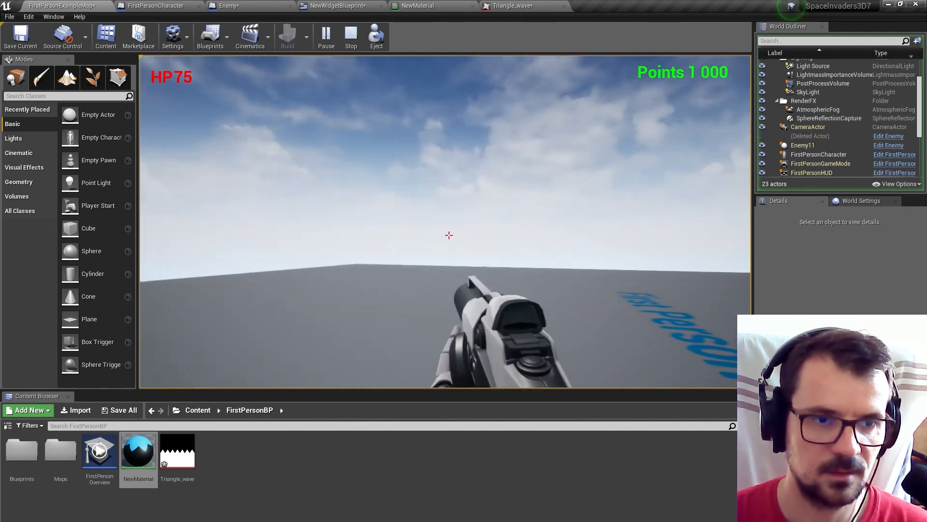
pyautogui.press('Escape')
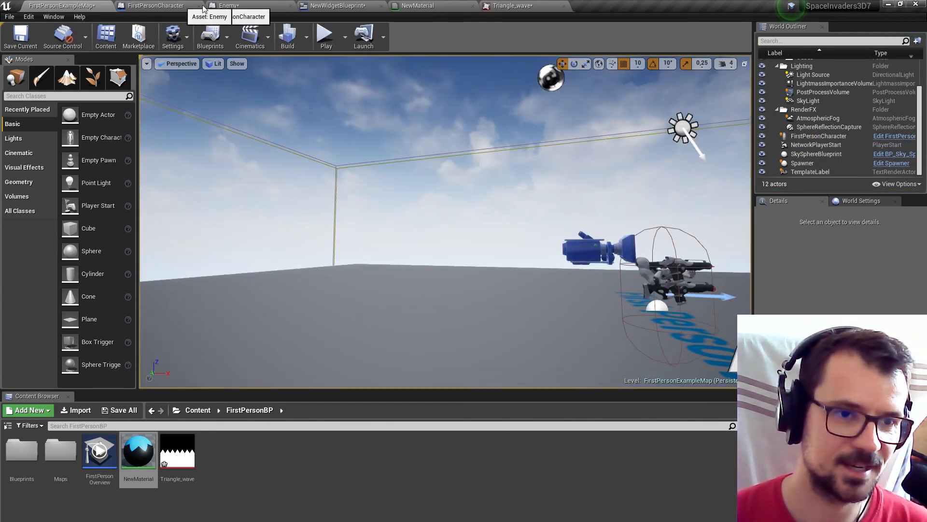
# Open the Spawner blueprint and move the Set Timer by Event node further from Event BeginPlay.
pyautogui.doubleClick(8, 457)
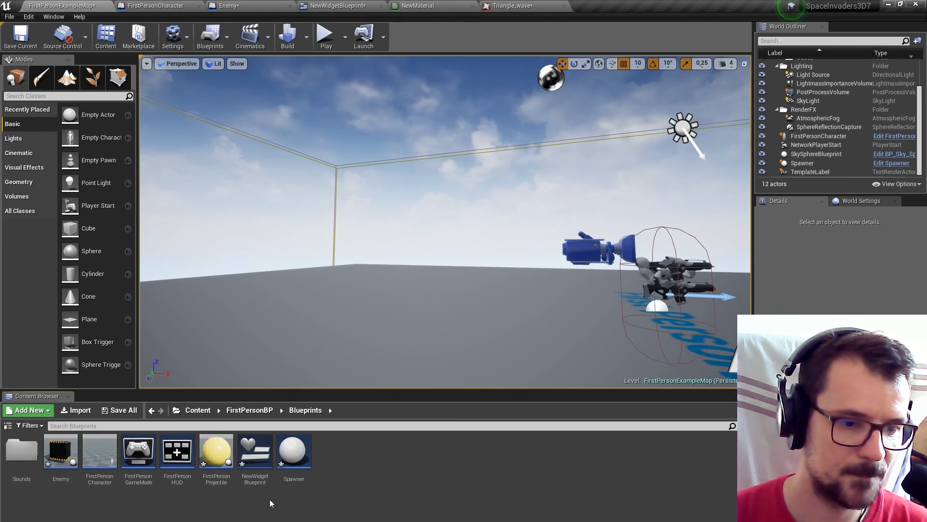
pyautogui.doubleClick(294, 451)
pyautogui.scroll(-2, 414, 313)
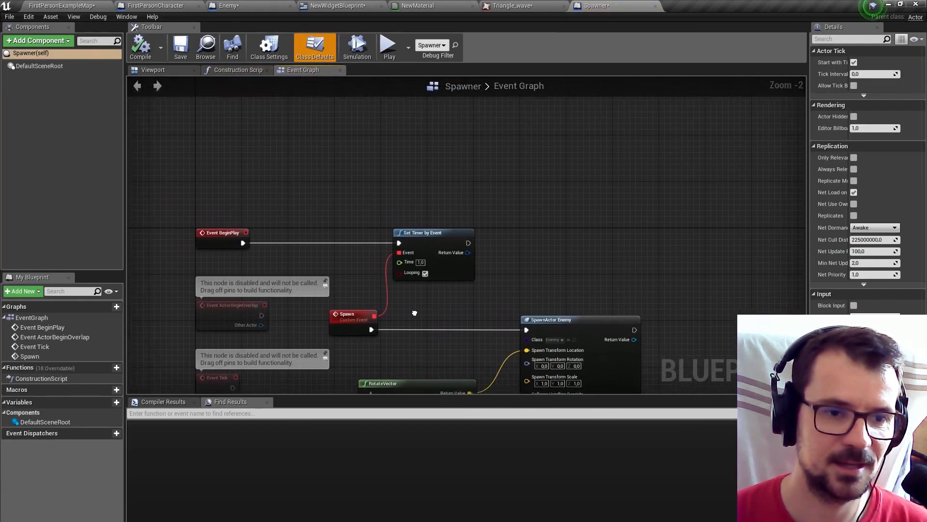
pyautogui.moveTo(429, 264); pyautogui.dragTo(549, 276)
pyautogui.scroll(2, 407, 360)
# Insert a Sequence node after the Spawn event and connect one of its outputs to Set Timer by Event's execution input.
pyautogui.moveTo(358, 315); pyautogui.dragTo(427, 316)
pyautogui.write('spa')
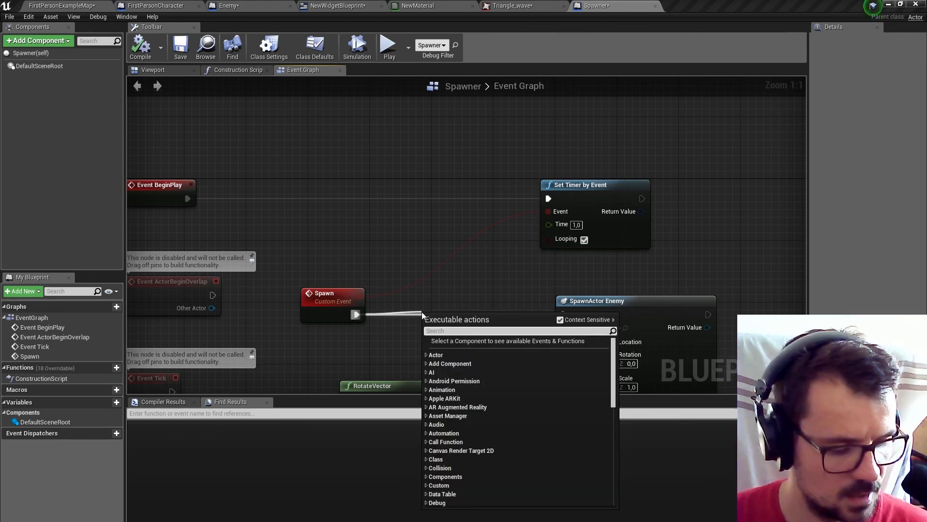
pyautogui.write('se')
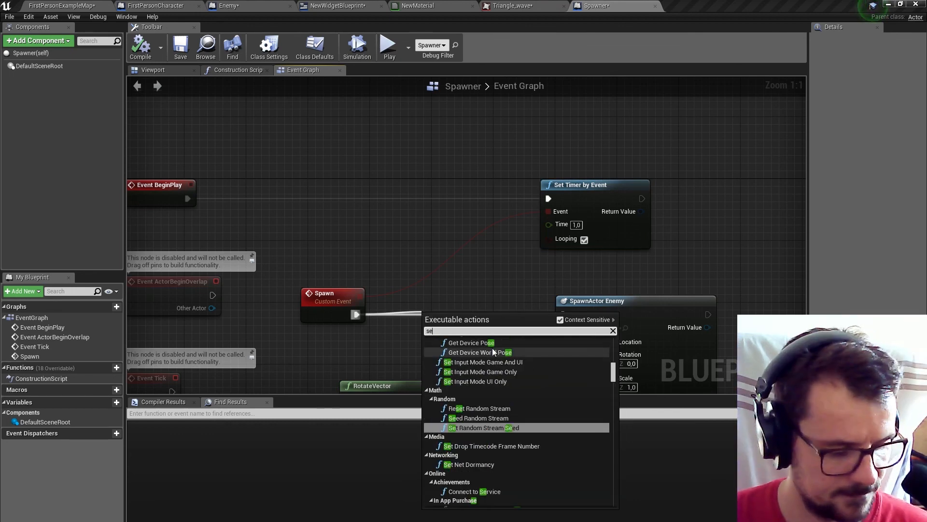
pyautogui.write('q')
pyautogui.moveTo(469, 337); pyautogui.dragTo(547, 199)
pyautogui.moveTo(449, 130); pyautogui.dragTo(518, 258, button='right')
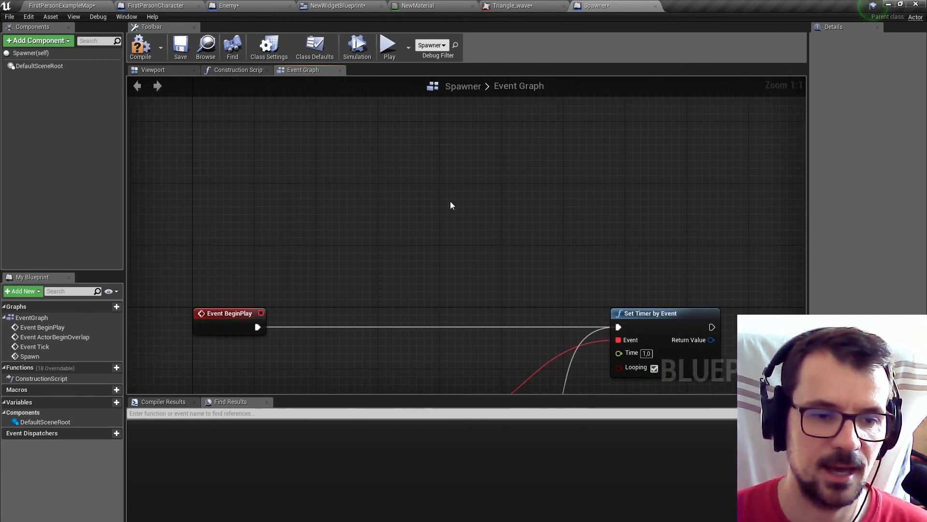
pyautogui.rightClick(444, 197)
pyautogui.write('get')
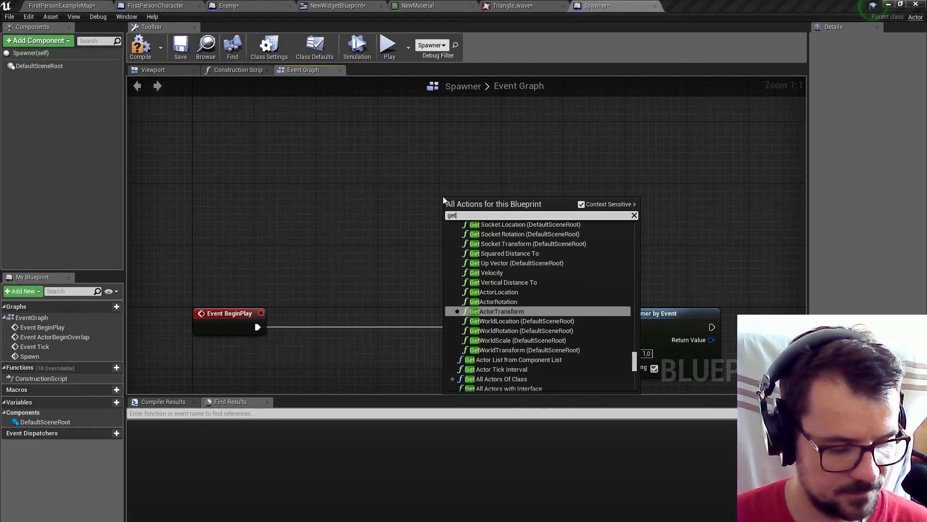
pyautogui.write('sec')
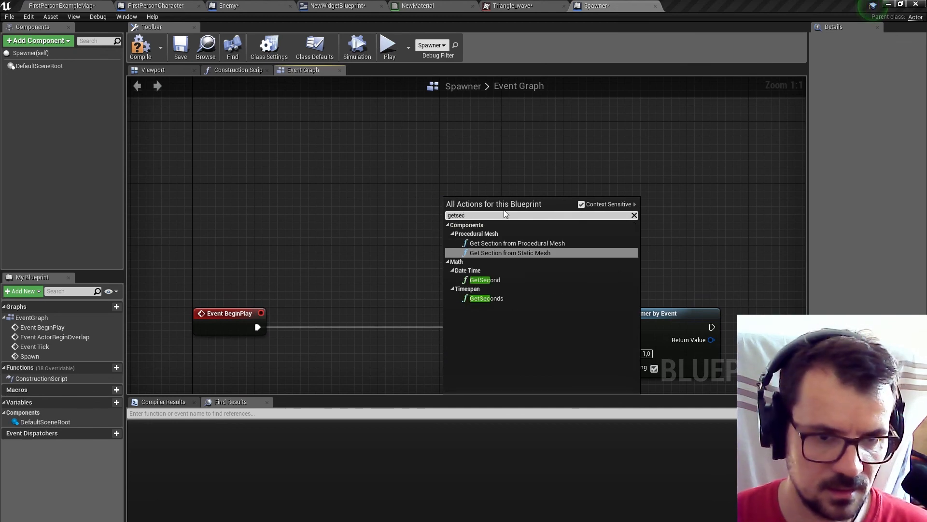
pyautogui.click(488, 279)
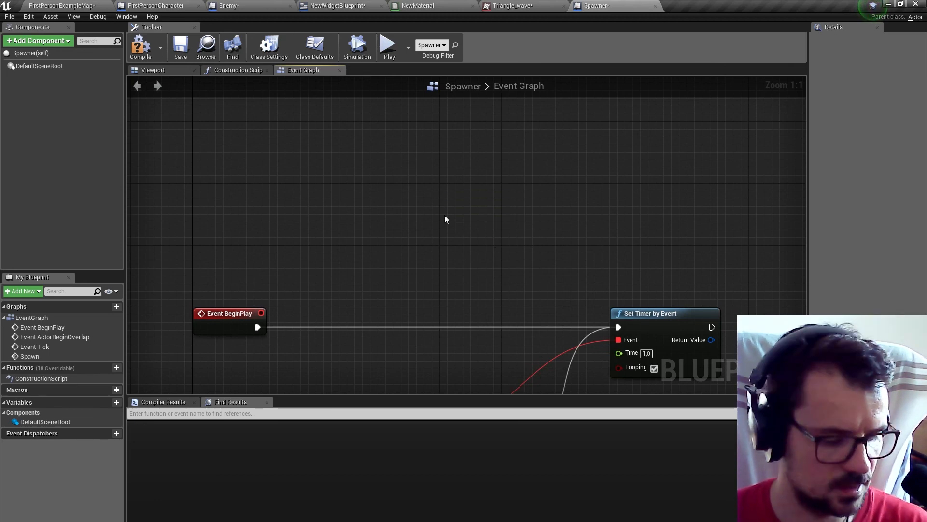
# Add a Get Time Seconds node in the empty area above the Event BeginPlay connection.
pyautogui.rightClick(445, 215)
pyautogui.write('gett')
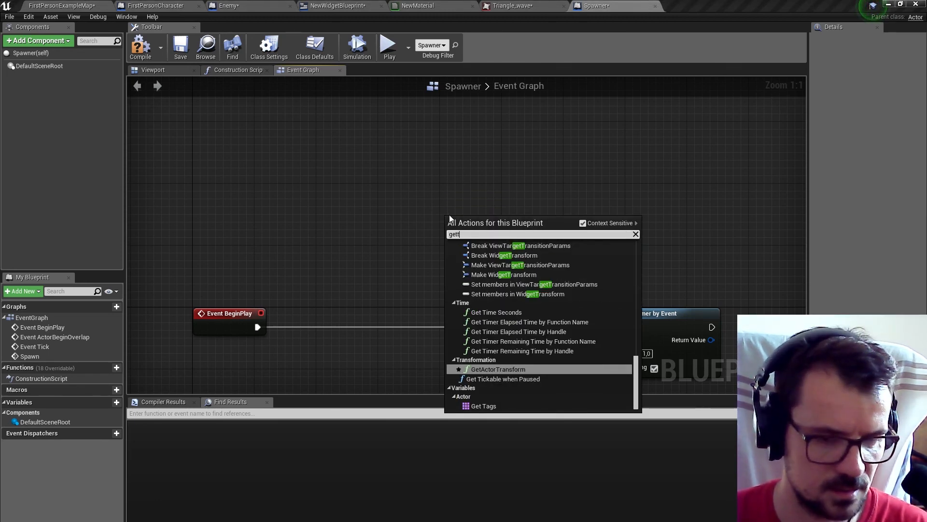
pyautogui.write('im')
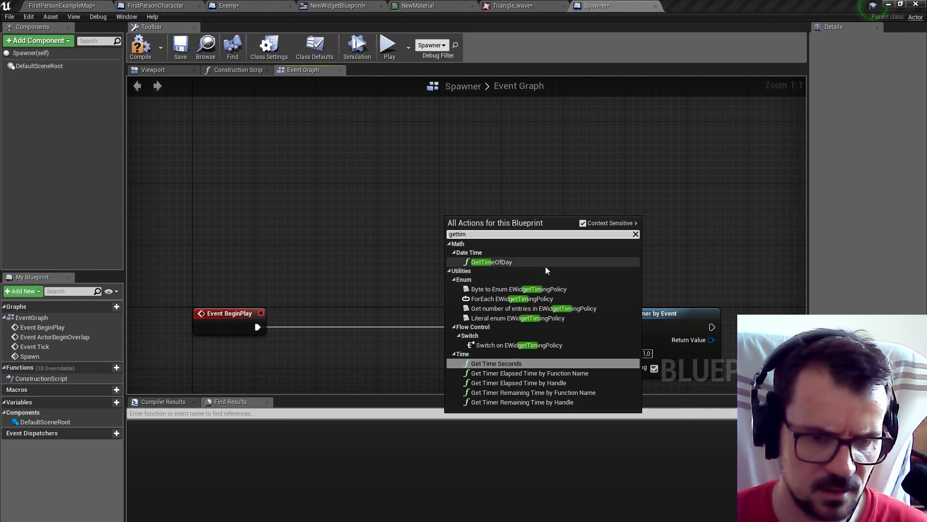
pyautogui.click(495, 365)
pyautogui.moveTo(520, 303); pyautogui.dragTo(455, 217, button='right')
# Add a Map Range Unclamped node from Get Time Seconds, with In Range B 10, Out Range A 1 and Out Range B 0,5.
pyautogui.moveTo(404, 178); pyautogui.dragTo(413, 207)
pyautogui.write('map')
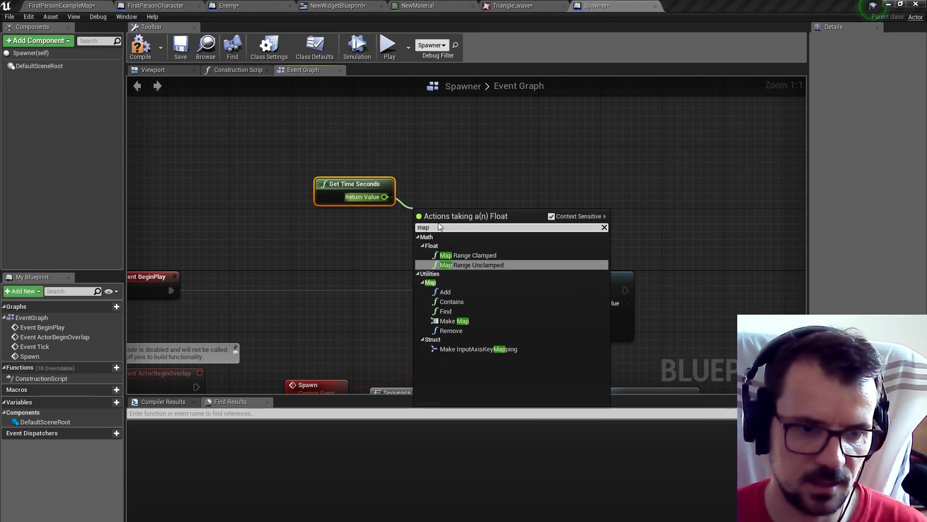
pyautogui.click(483, 266)
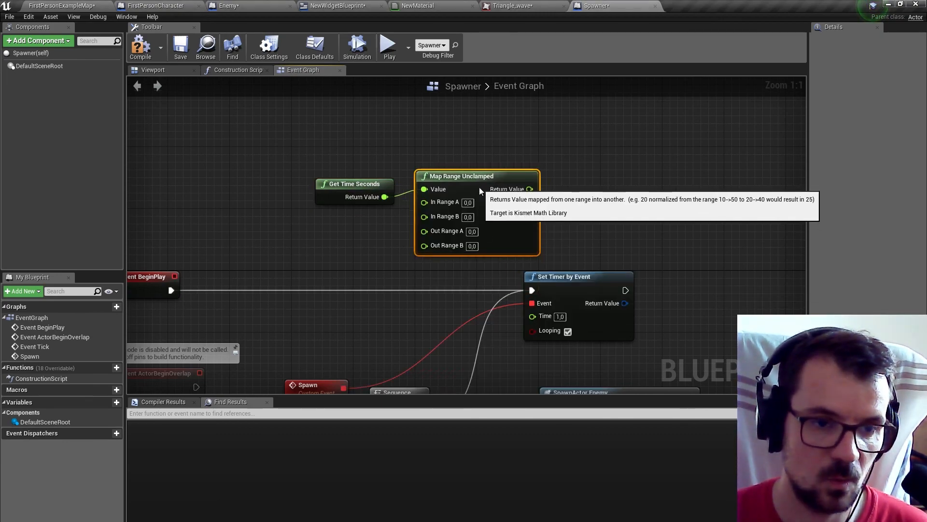
pyautogui.click(467, 224)
pyautogui.write('10')
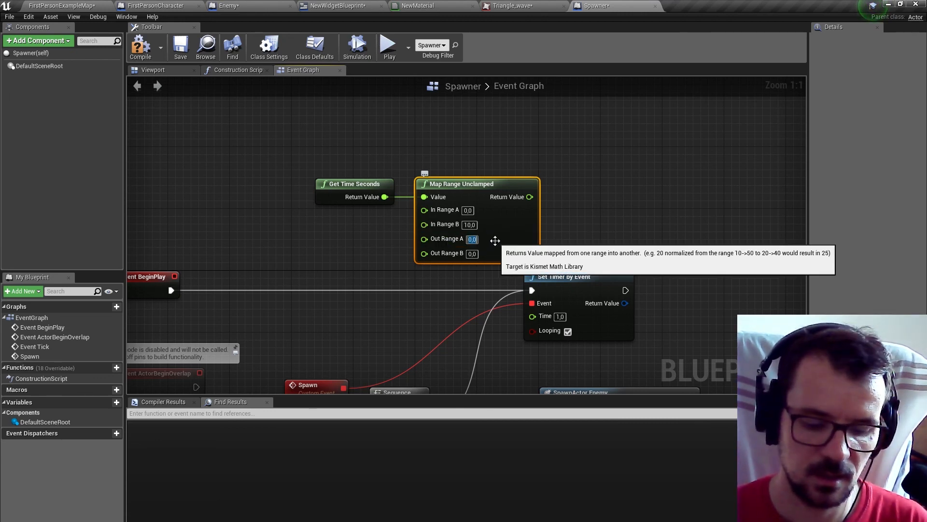
pyautogui.write('1')
pyautogui.press('Tab')
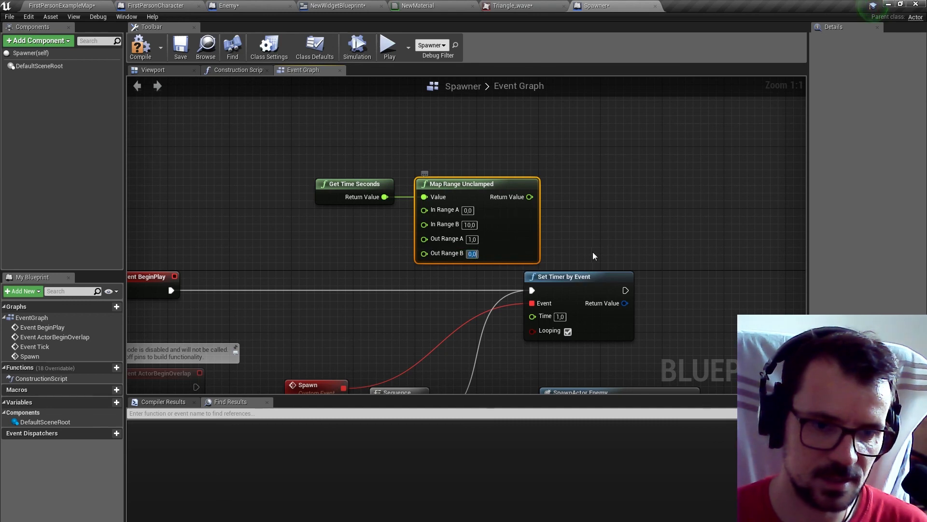
pyautogui.write('0,5')
pyautogui.click(594, 256)
# Connect the Map Range Unclamped result to the Time of Set Timer by Event, and compile and save the Spawner blueprint.
pyautogui.moveTo(300, 163); pyautogui.dragTo(459, 223)
pyautogui.moveTo(501, 186); pyautogui.dragTo(534, 316)
pyautogui.click(426, 144)
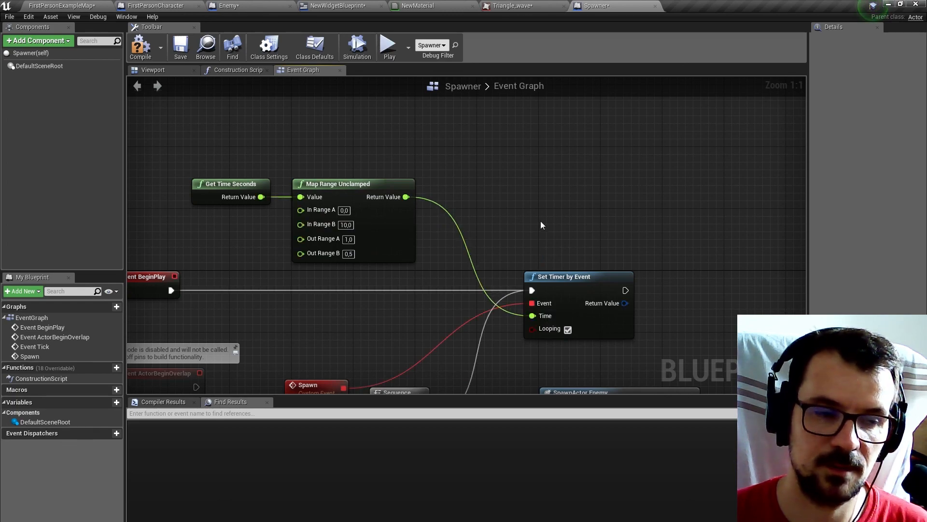
pyautogui.click(142, 49)
pyautogui.click(181, 46)
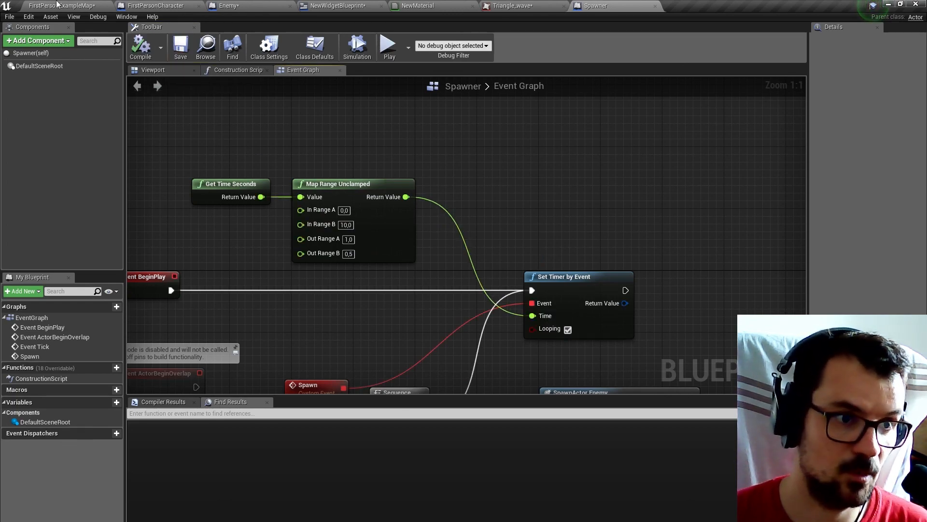
# Play-test FirstPersonExampleMap by shooting the spawning enemies until the game is over to check the increasing spawn rate, and end the play session.
pyautogui.click(67, 5)
pyautogui.click(324, 37)
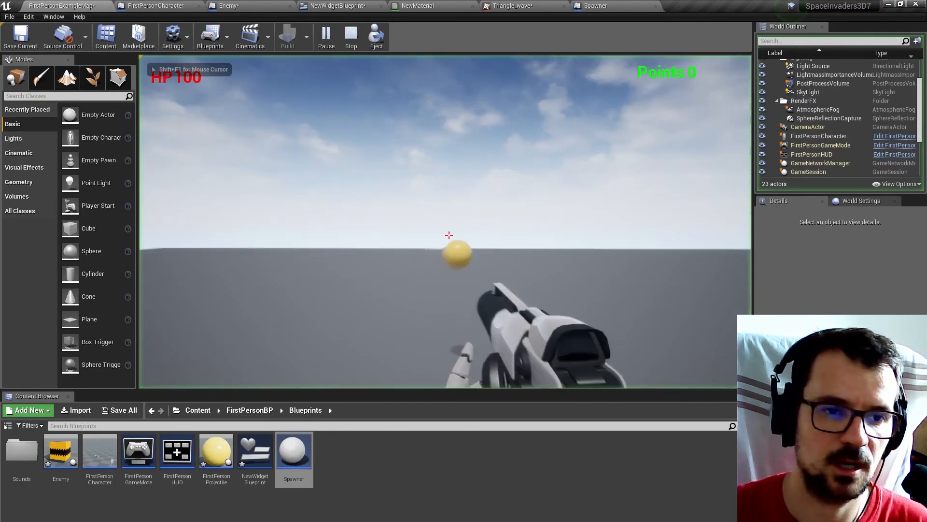
pyautogui.click(449, 235)
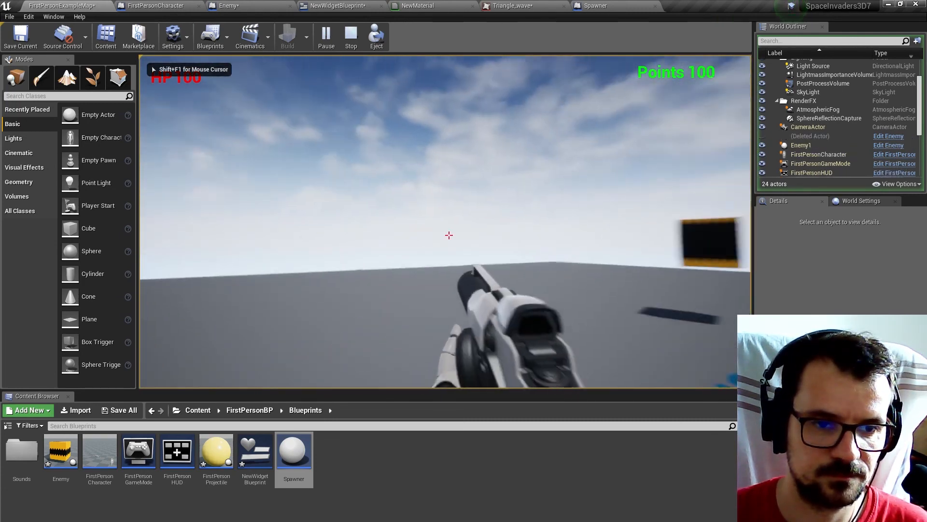
pyautogui.click(449, 236)
pyautogui.click(449, 235)
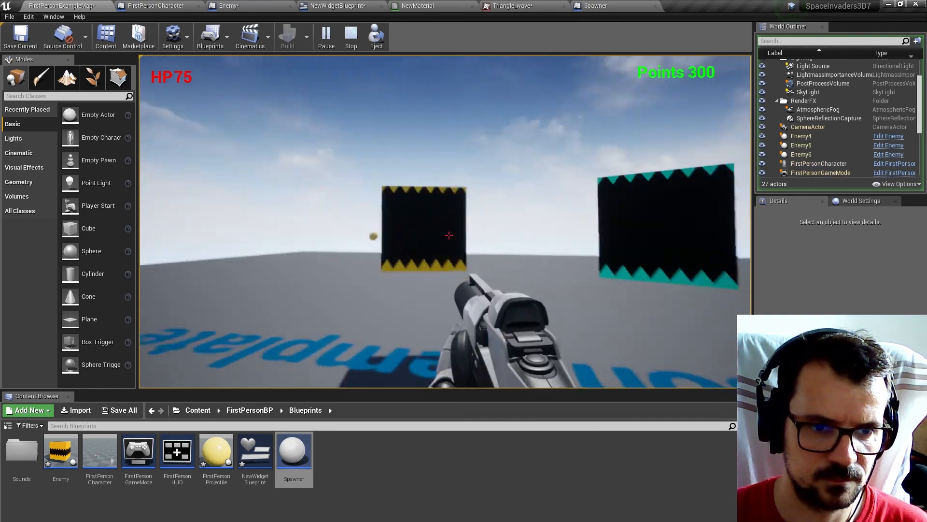
pyautogui.click(449, 235)
pyautogui.click(449, 235)
pyautogui.click(449, 236)
pyautogui.click(449, 236)
pyautogui.click(450, 235)
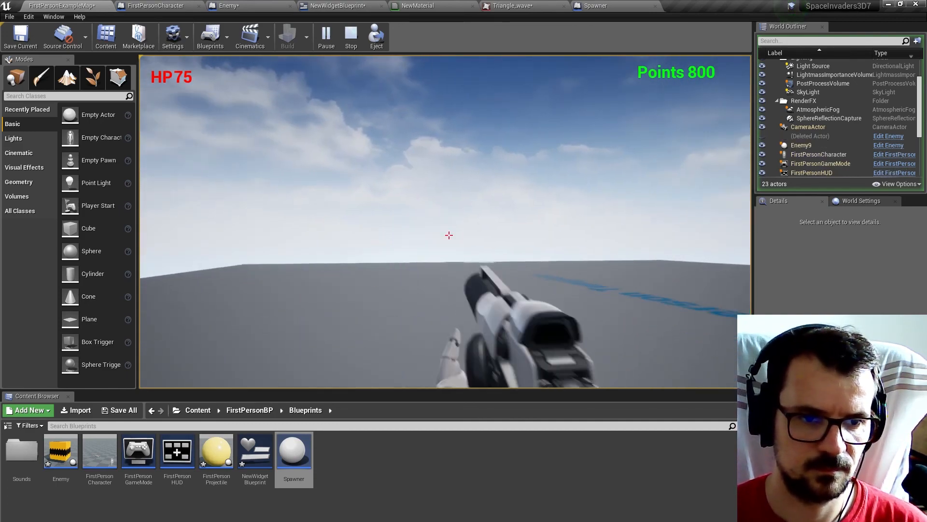
pyautogui.click(450, 235)
pyautogui.click(449, 235)
pyautogui.click(450, 236)
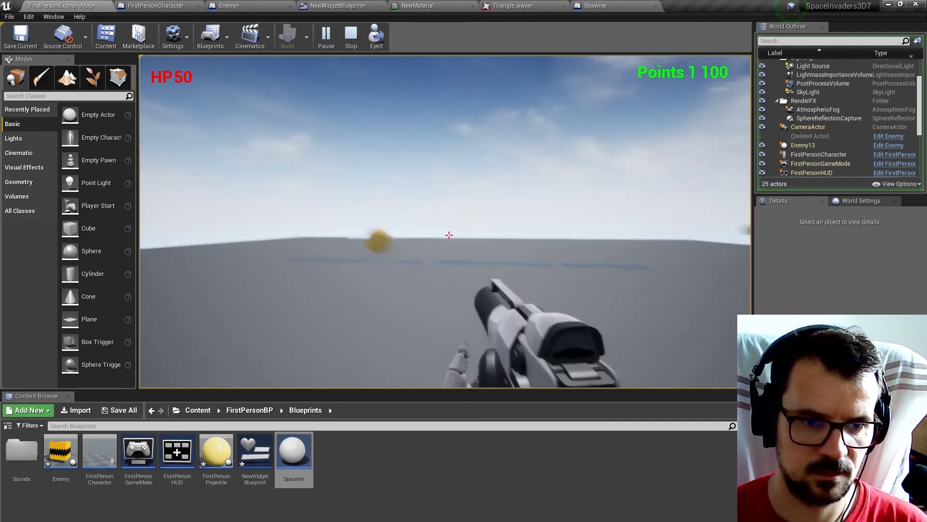
pyautogui.click(449, 235)
pyautogui.click(450, 235)
pyautogui.click(449, 235)
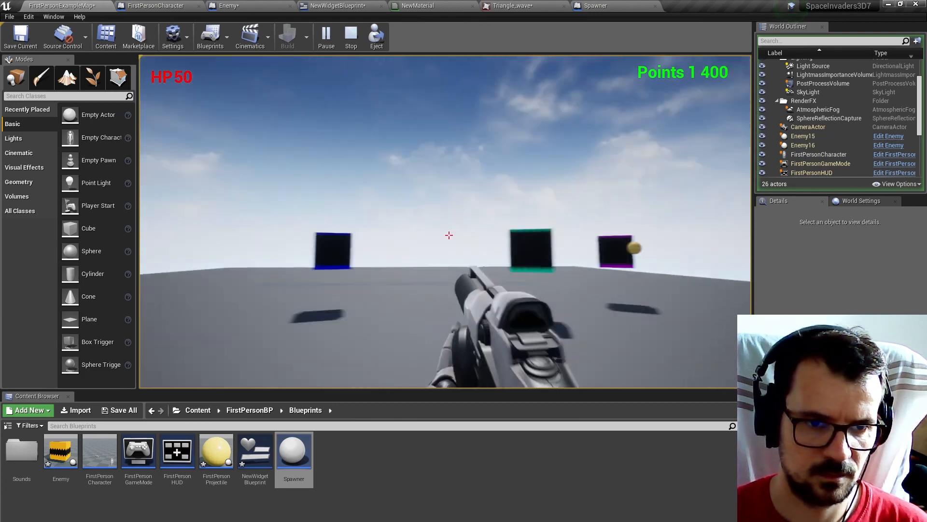
pyautogui.click(449, 235)
pyautogui.click(450, 235)
pyautogui.click(449, 235)
pyautogui.click(449, 235)
pyautogui.click(450, 235)
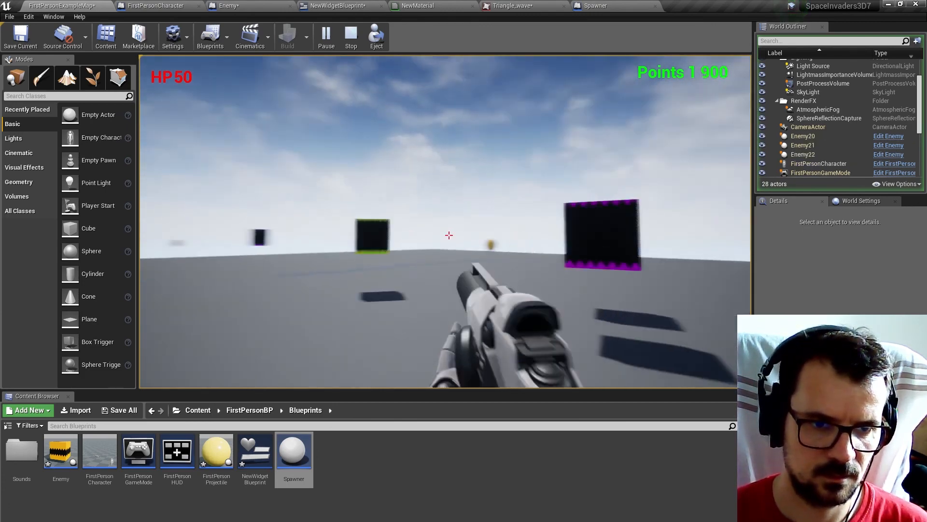
pyautogui.click(449, 235)
pyautogui.click(449, 235)
pyautogui.click(449, 235)
pyautogui.click(449, 235)
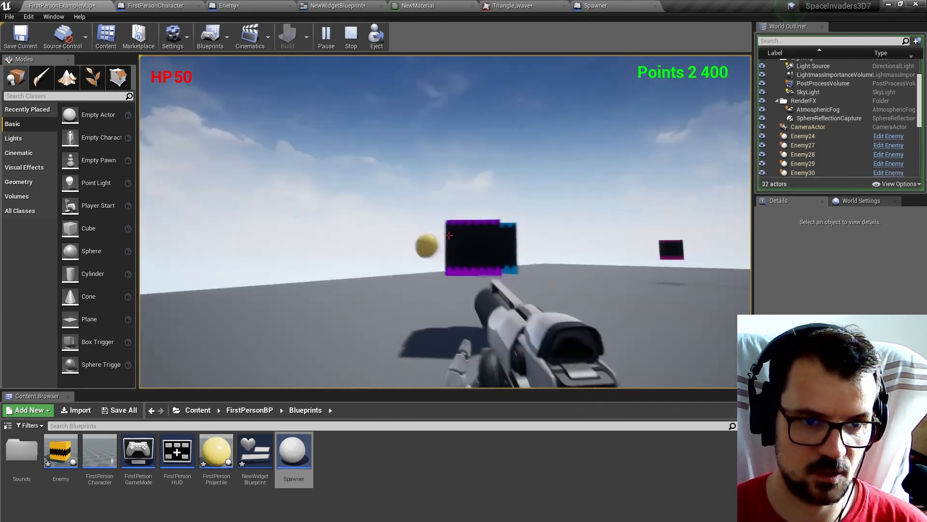
pyautogui.click(449, 235)
pyautogui.click(449, 235)
pyautogui.click(449, 235)
pyautogui.click(449, 235)
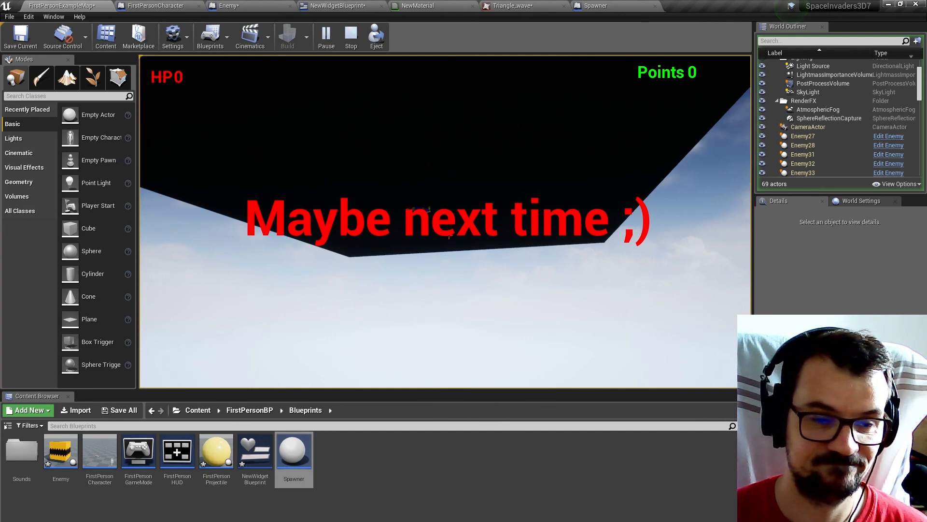
pyautogui.press('Escape')
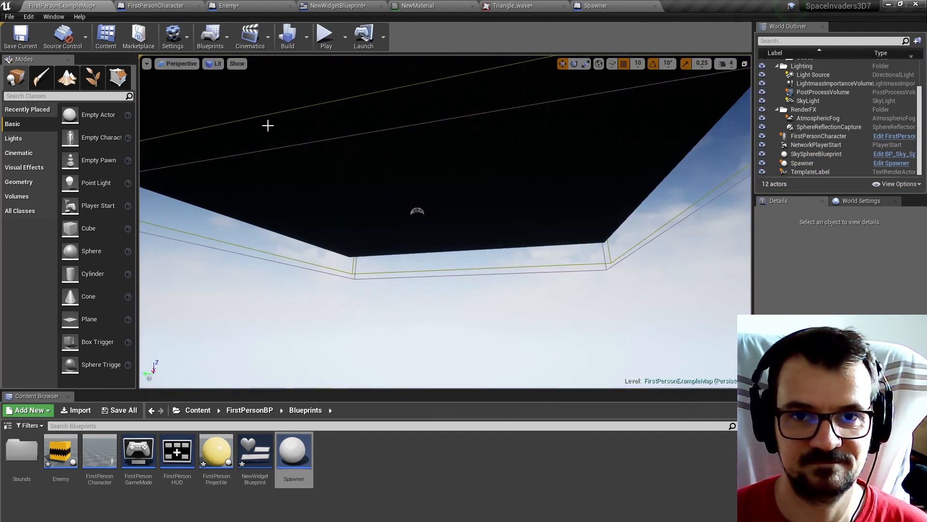